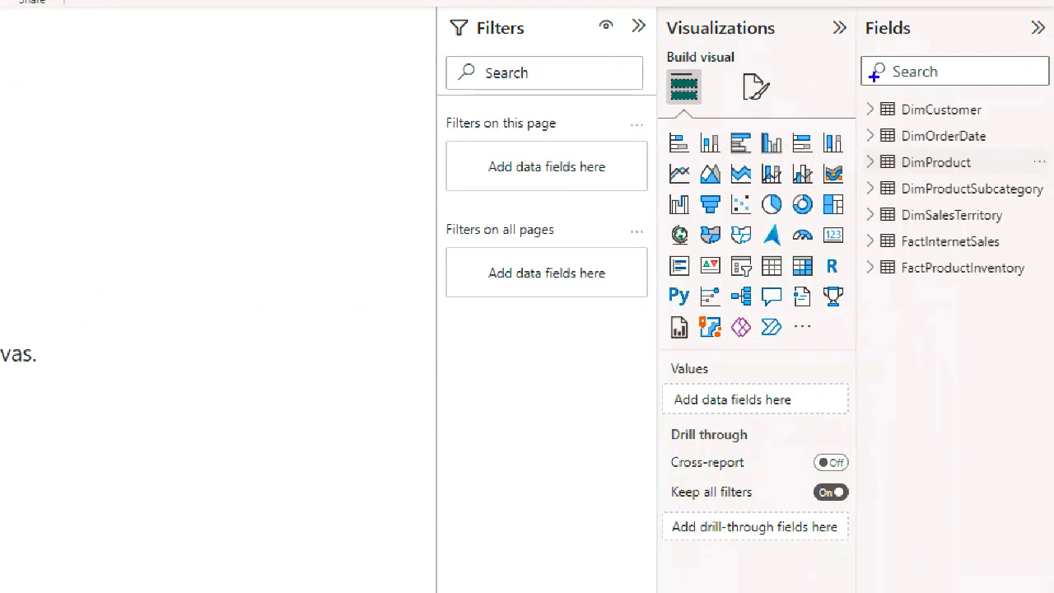
left_click_drag(869, 140, 874, 200)
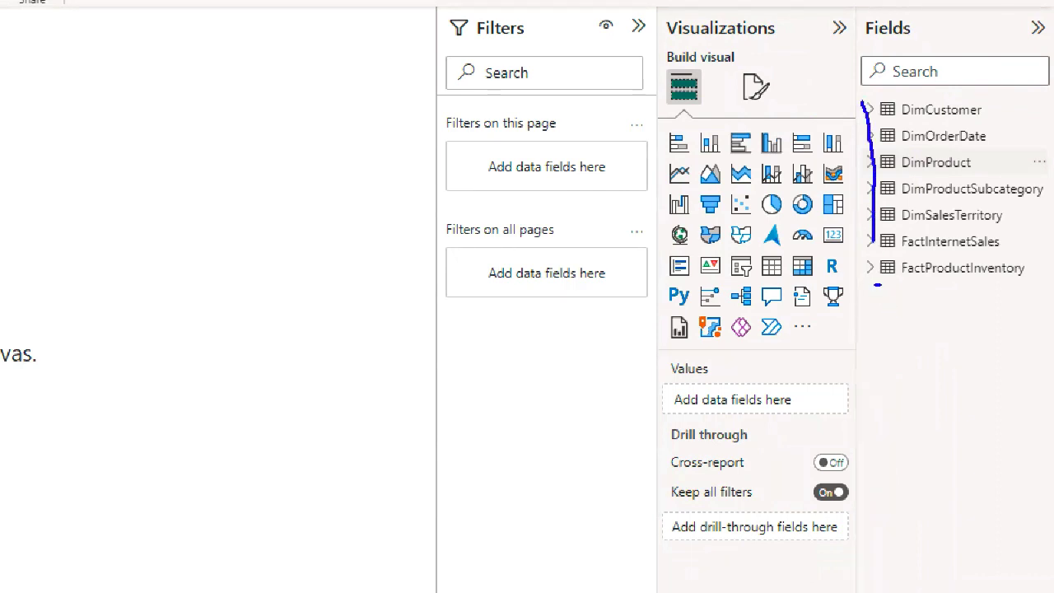
left_click_drag(879, 285, 1030, 285)
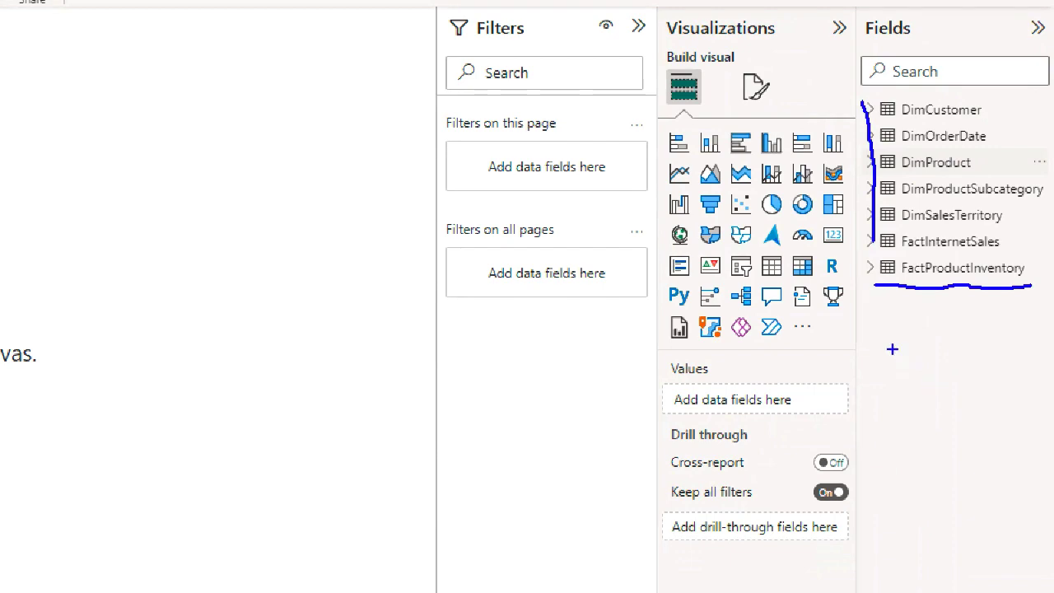
key("Escape")
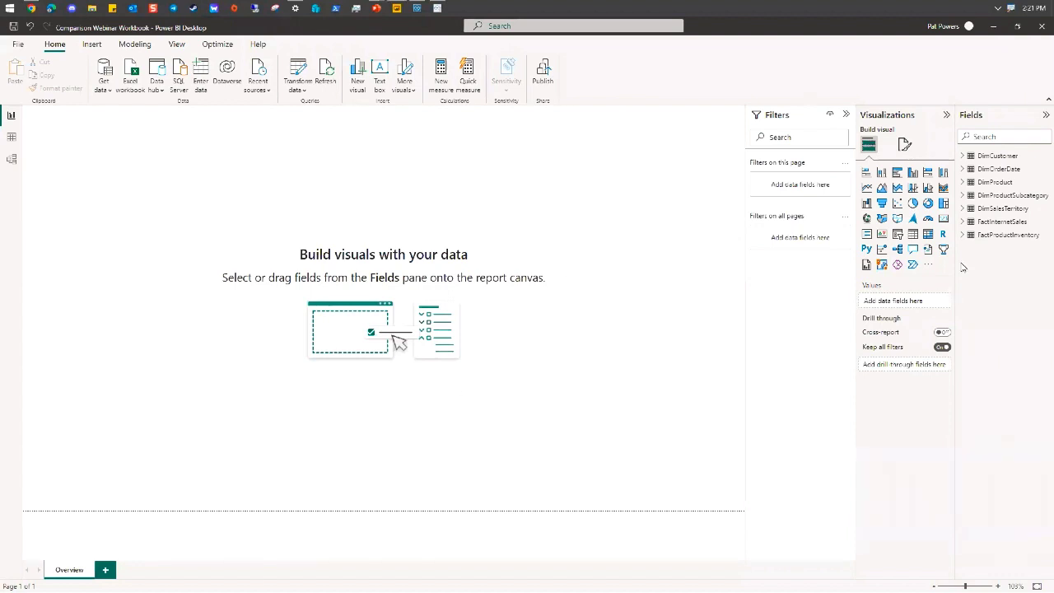
Add an empty pie chart near the page's upper left corner, leaving a narrow gap at the page's left edge
left_click(912, 203)
left_click_drag(175, 160, 200, 161)
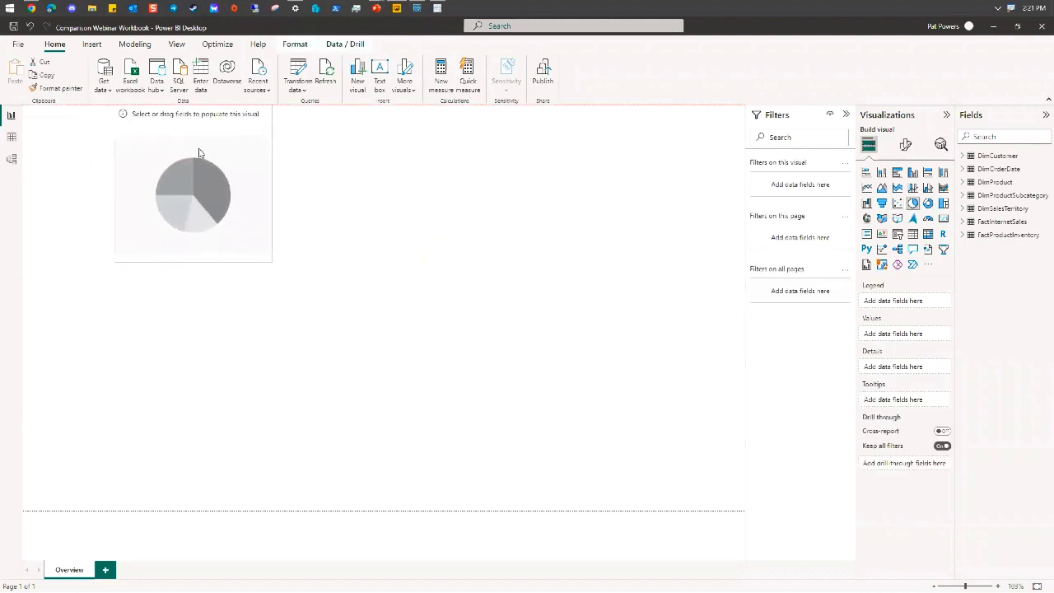
left_click(690, 352)
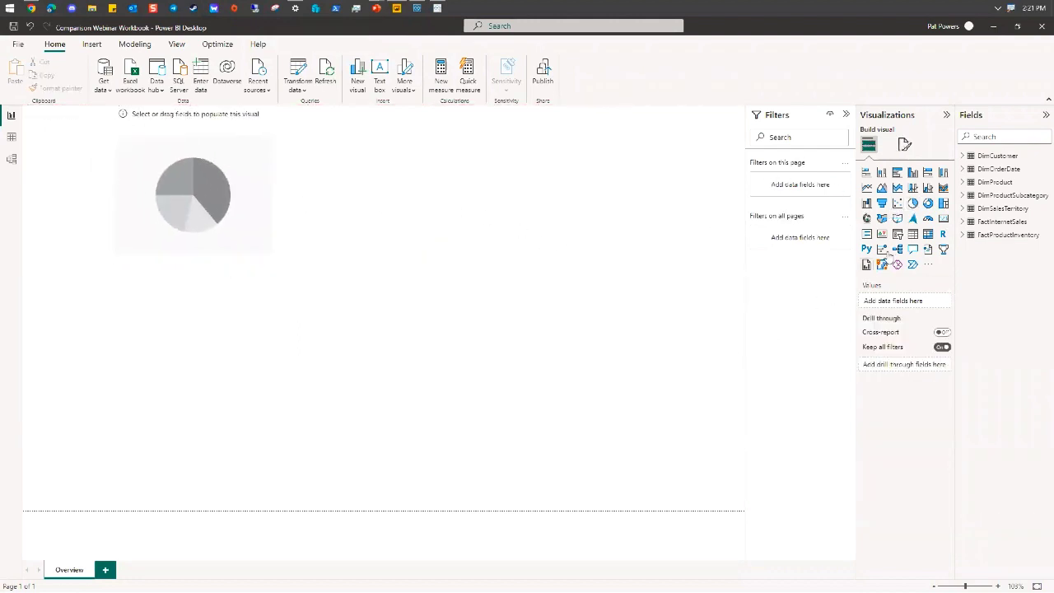
Add two narrow slicers stacked along the page's left edge, the upper one beside the pie chart
left_click(898, 234)
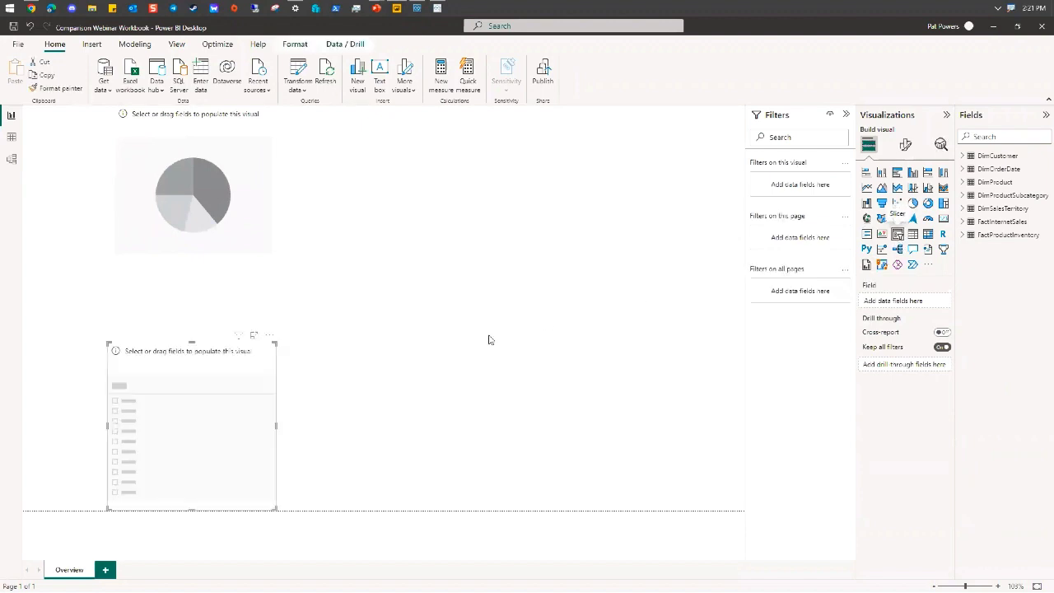
left_click_drag(176, 405, 95, 173)
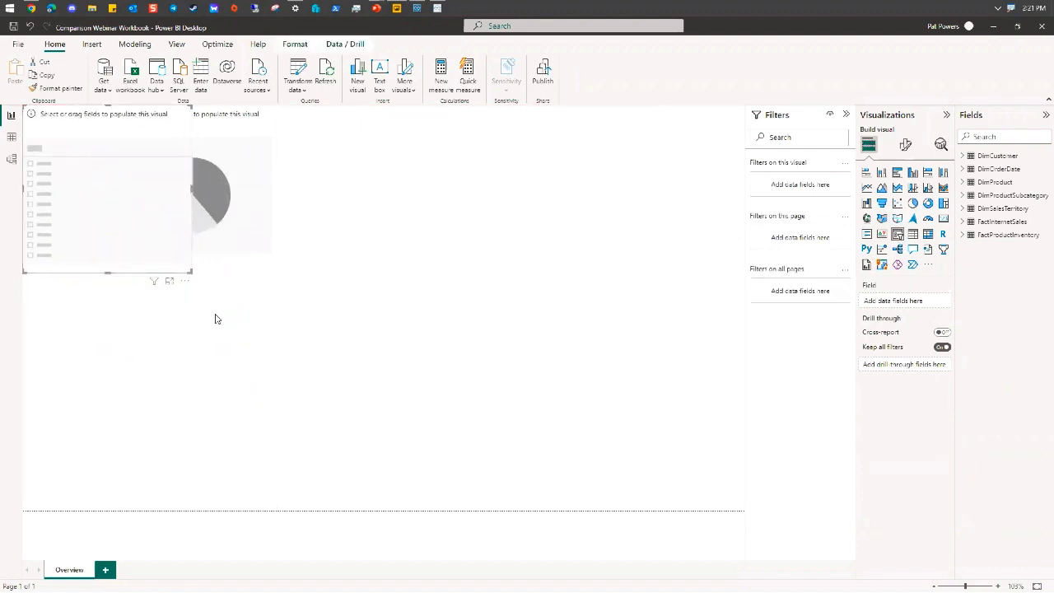
left_click_drag(190, 267, 114, 250)
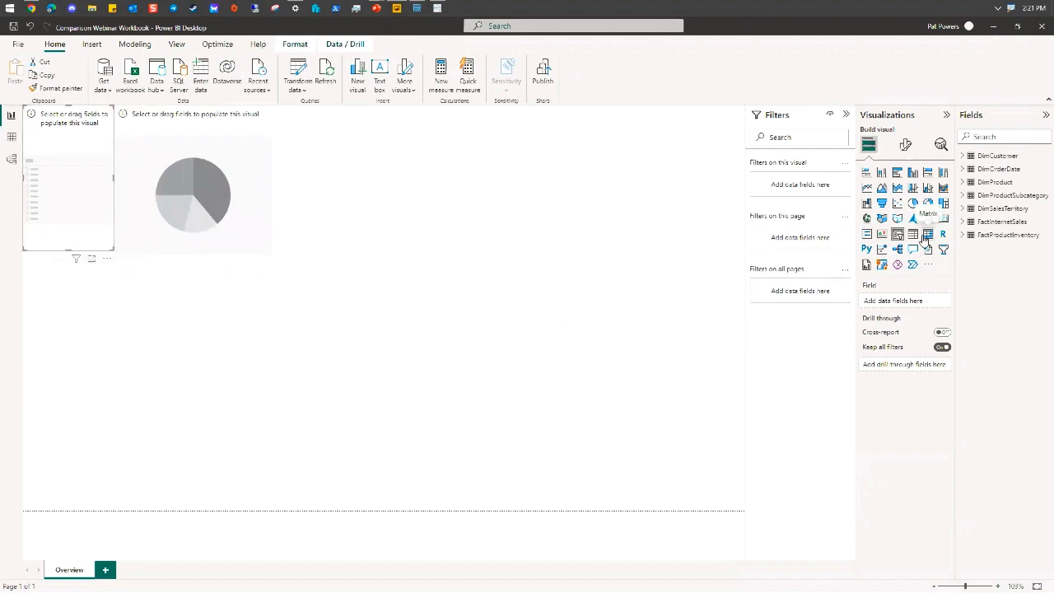
left_click(613, 338)
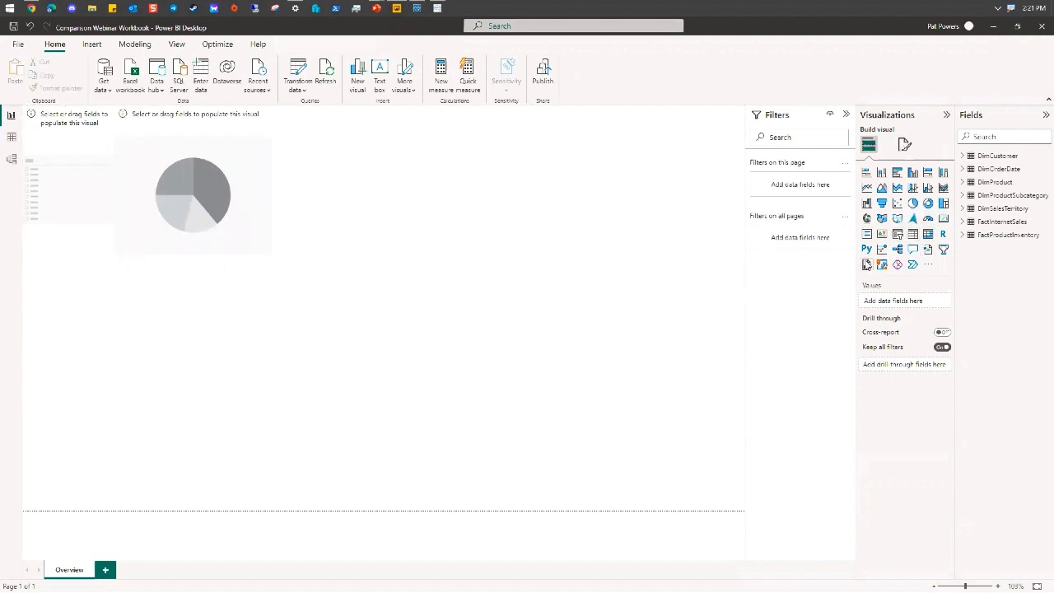
left_click(897, 234)
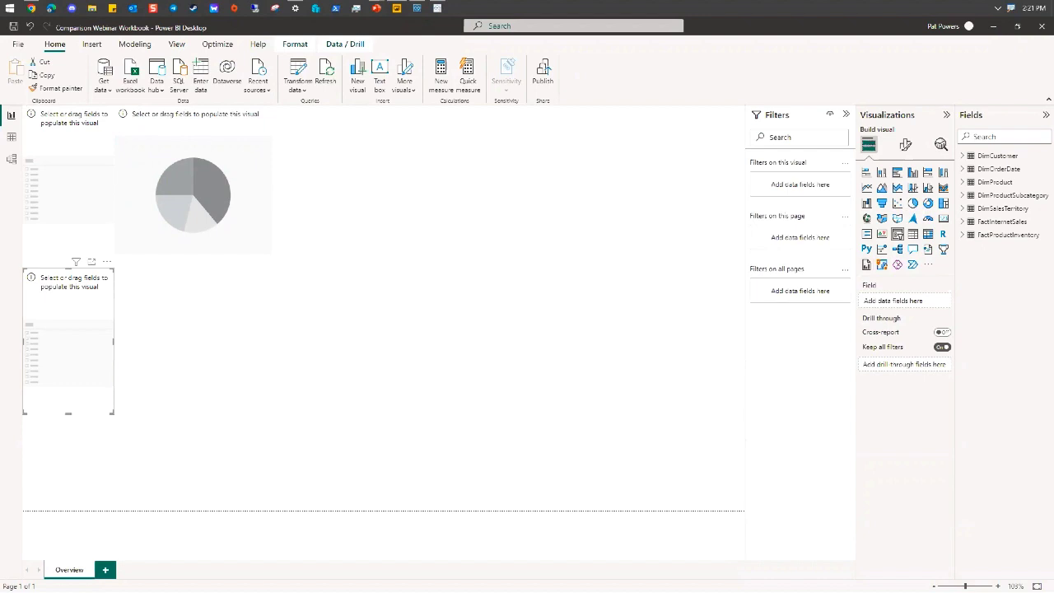
left_click(202, 290)
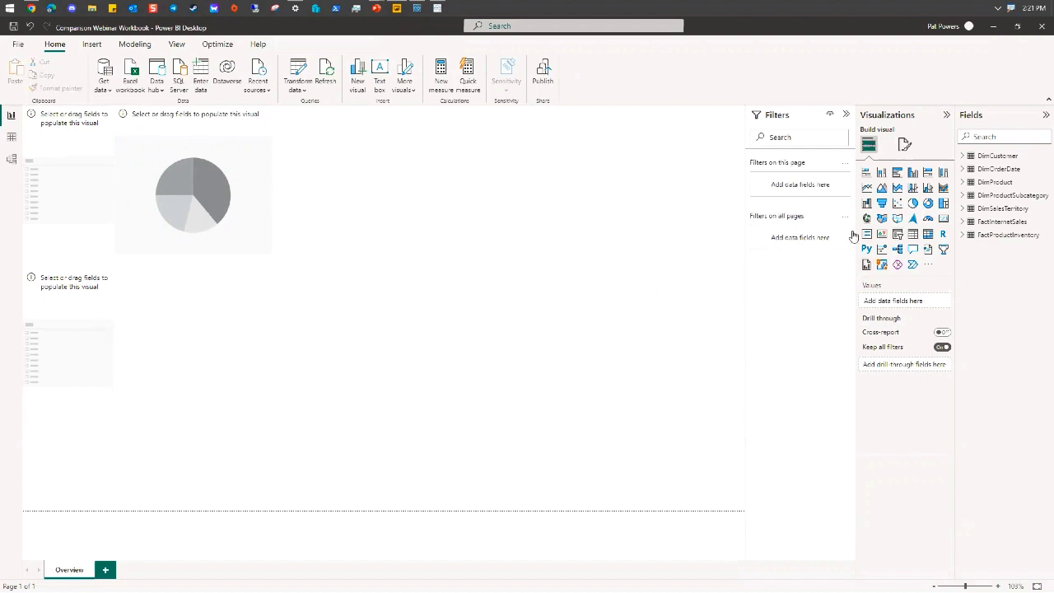
Add a line chart in the page's upper right corner and enlarge it to nearly half the page width
left_click(866, 187)
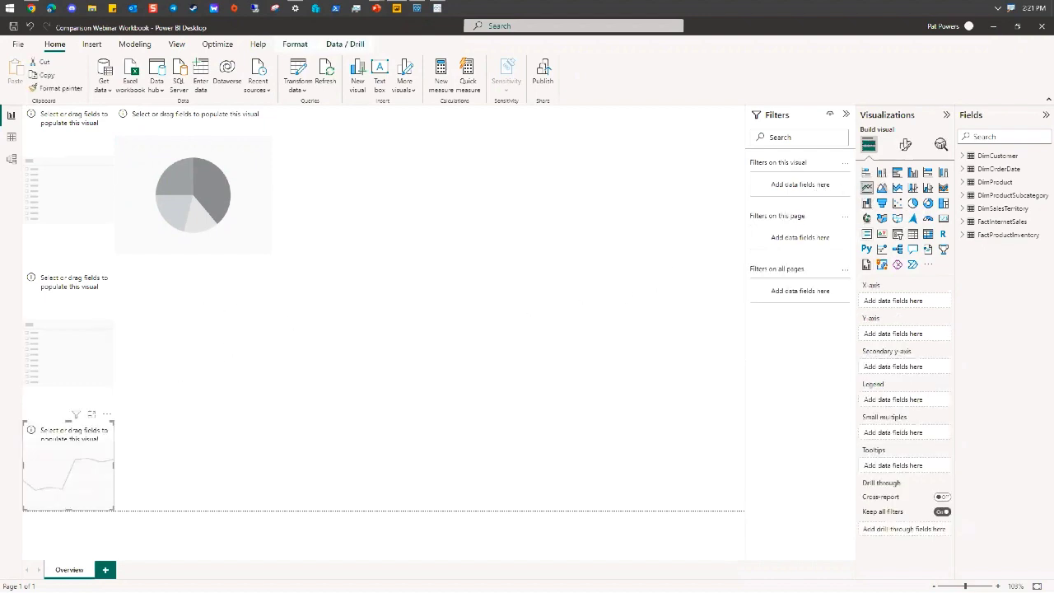
left_click_drag(78, 466, 724, 147)
left_click_drag(655, 211, 407, 299)
Enlarge the pie chart and widen the line chart so both fill the upper row beside the slicers
left_click(245, 228)
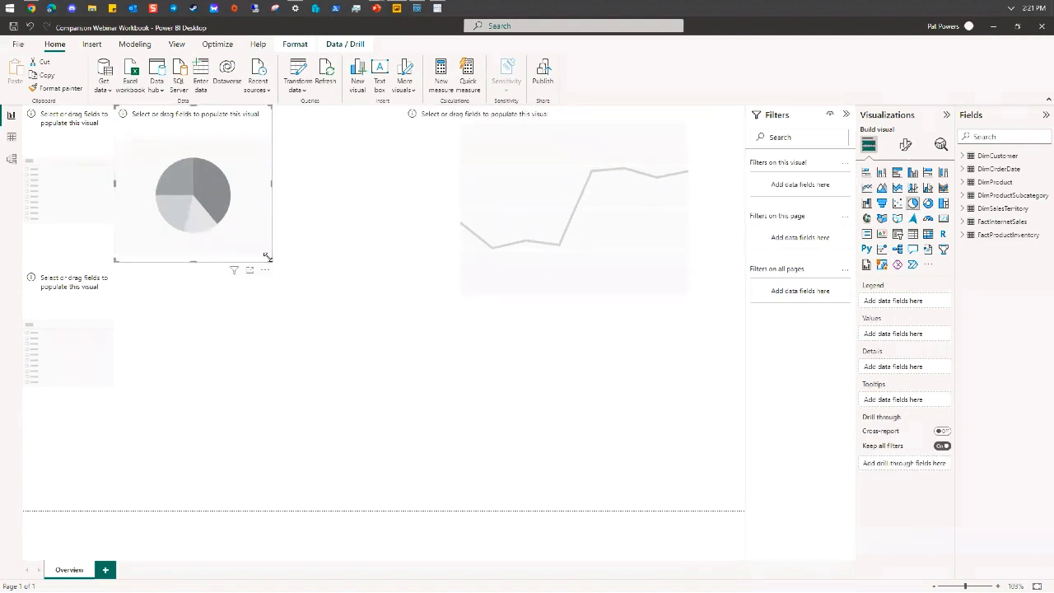
left_click_drag(272, 263, 342, 283)
left_click_drag(462, 296, 384, 294)
left_click(418, 279)
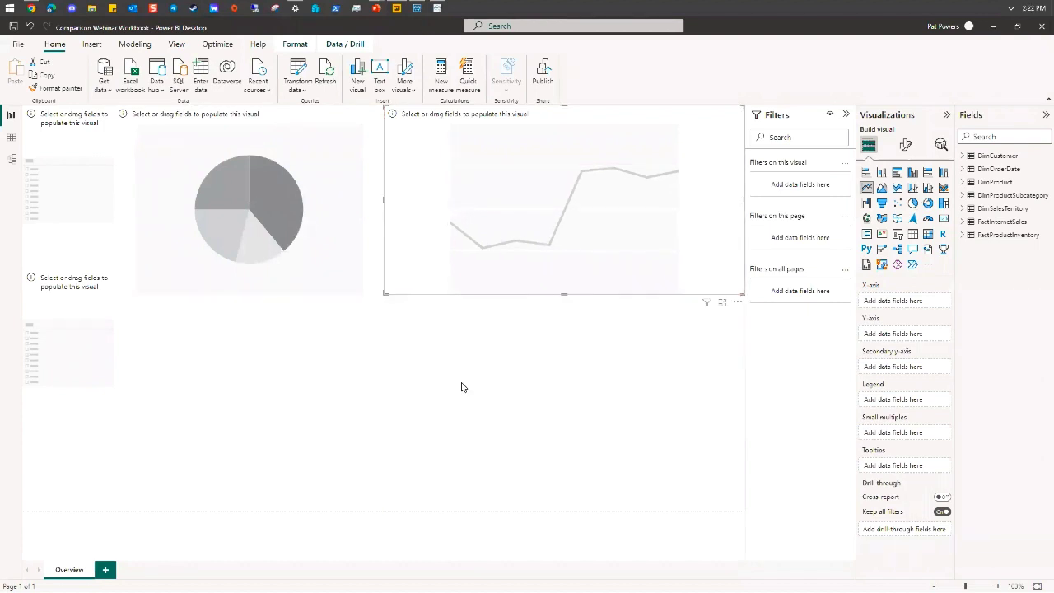
left_click(461, 387)
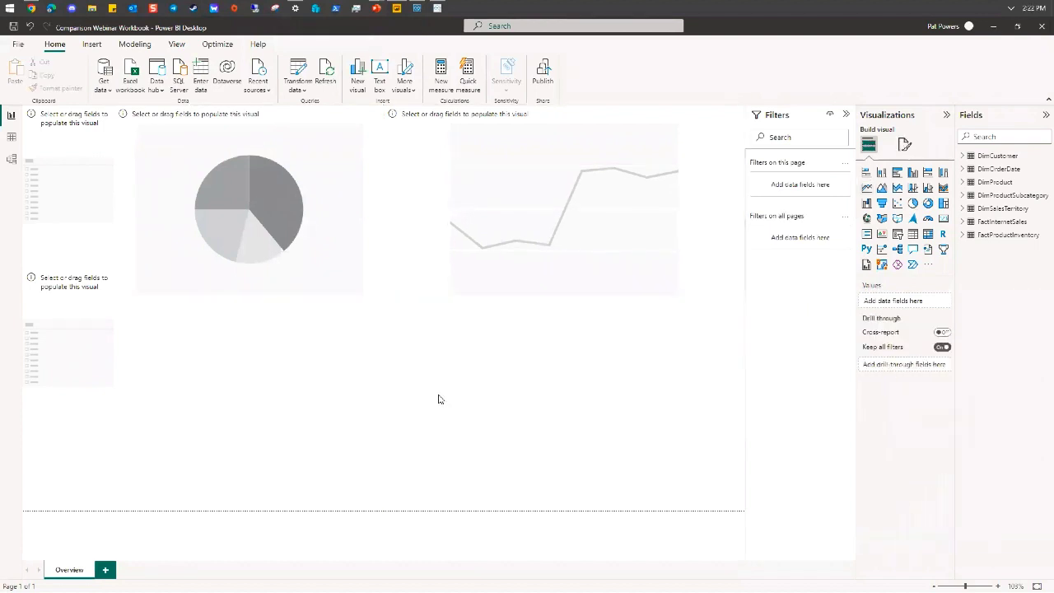
Add a clustered column chart and size it to fill the area below the pie and line charts
left_click(909, 177)
left_click_drag(72, 471, 162, 351)
left_click_drag(205, 385, 712, 508)
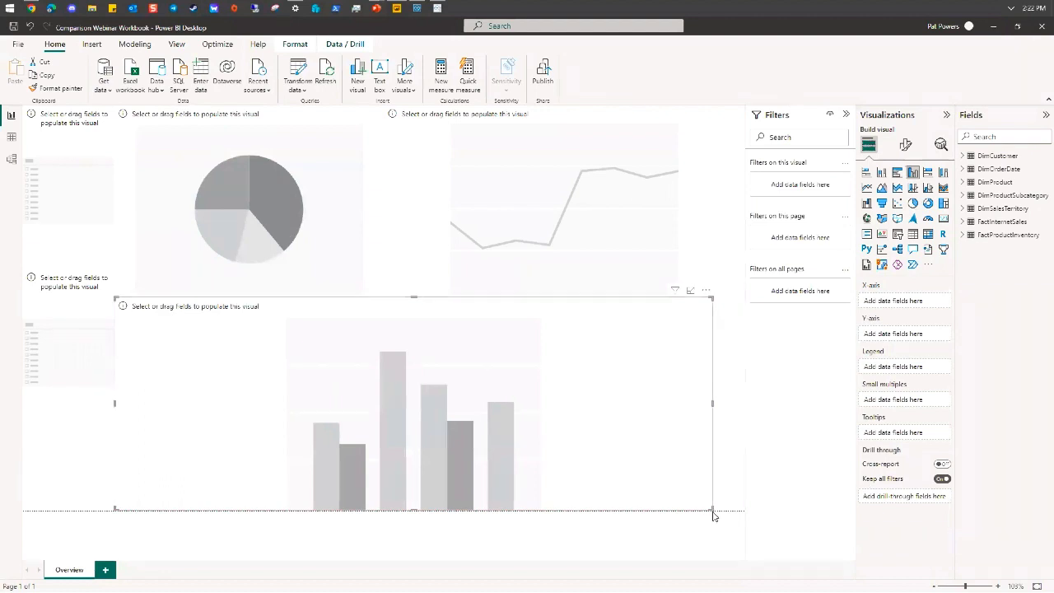
left_click_drag(713, 512, 767, 513)
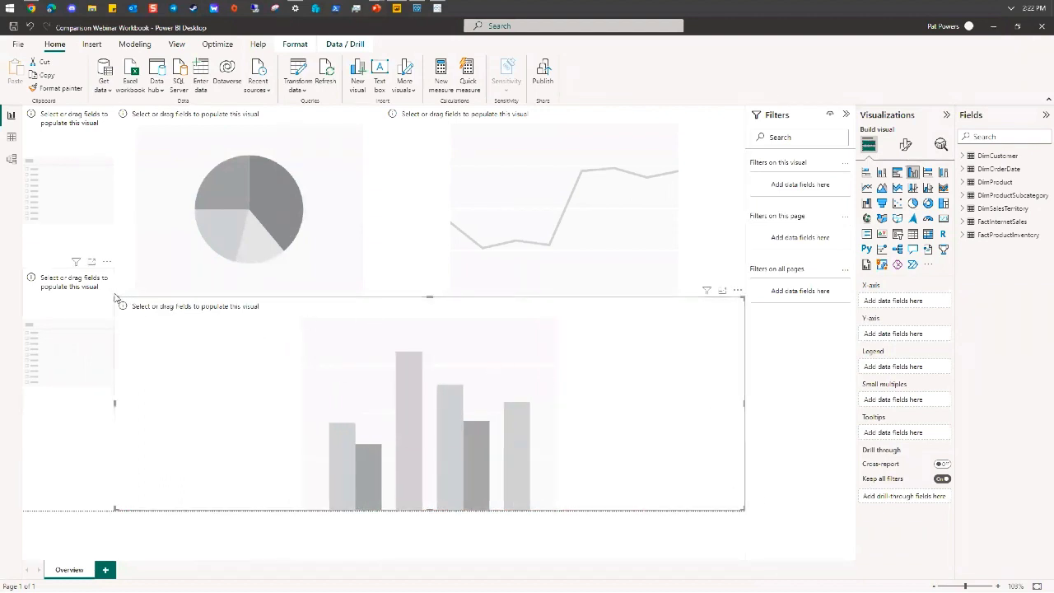
left_click_drag(114, 297, 119, 308)
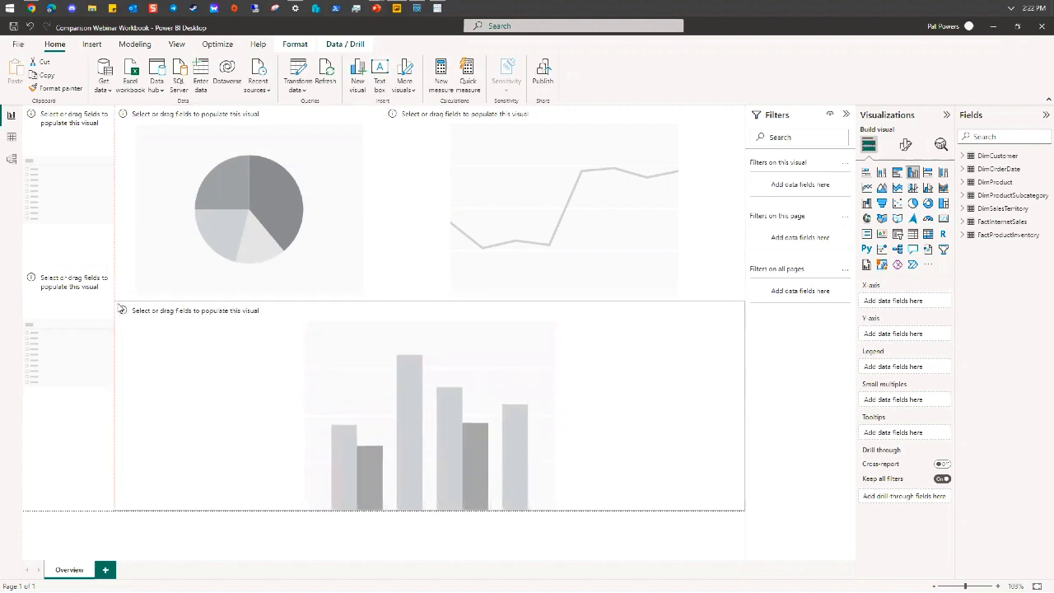
left_click(35, 462)
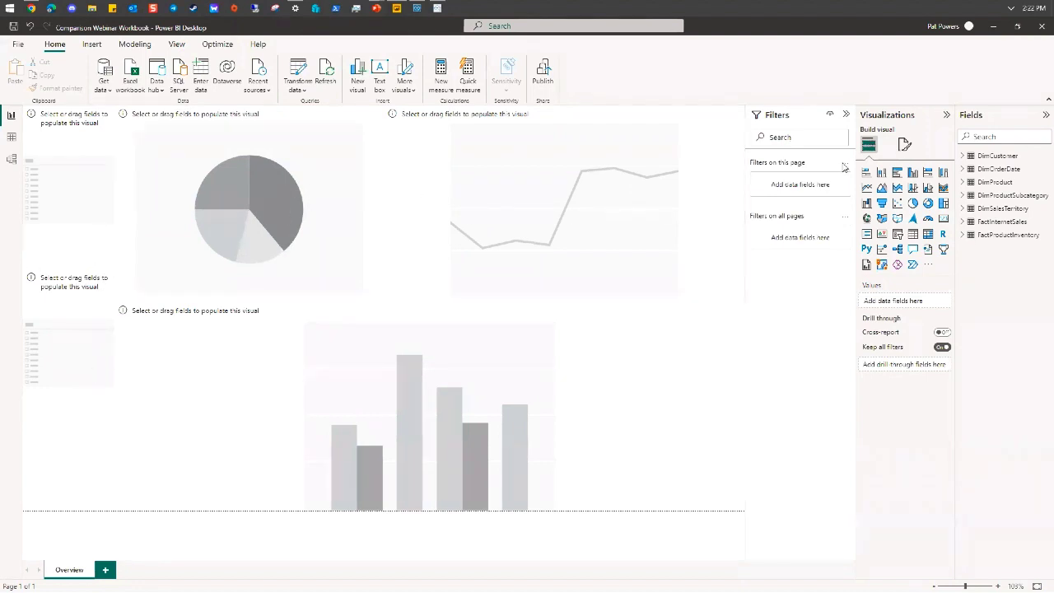
Populate the pie chart with Education from DimCustomer as legend and SalesAmount from FactInternetSales as values
left_click(962, 155)
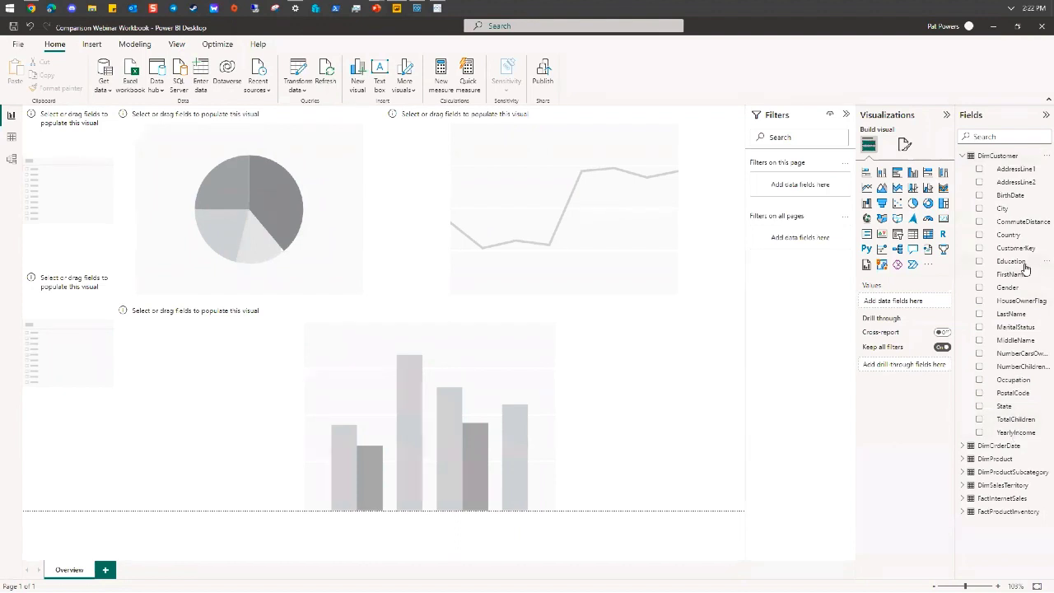
left_click_drag(1024, 263, 294, 208)
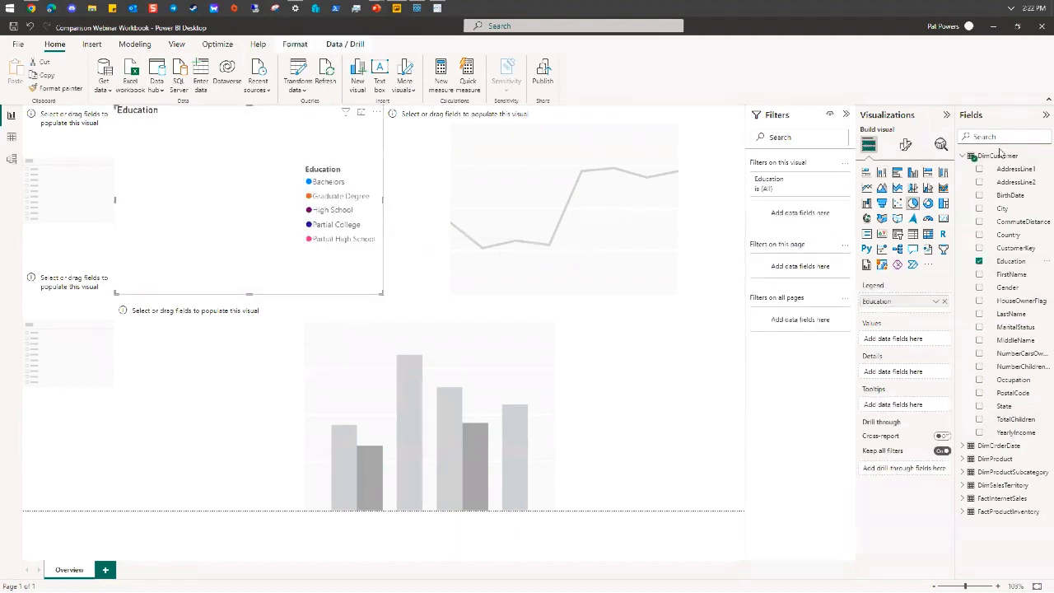
left_click(961, 156)
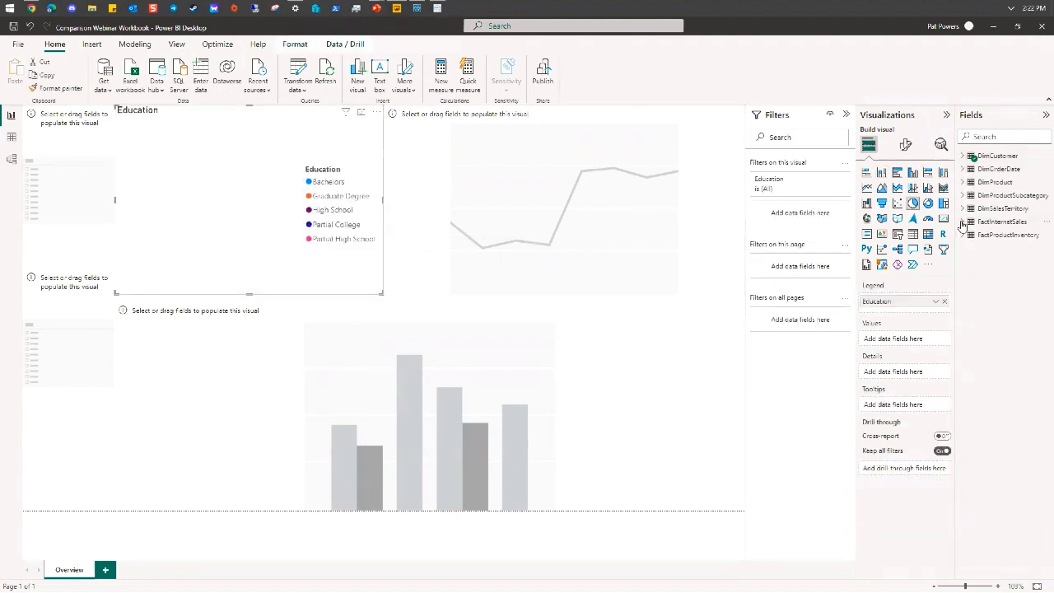
left_click(962, 222)
left_click_drag(1000, 288, 272, 206)
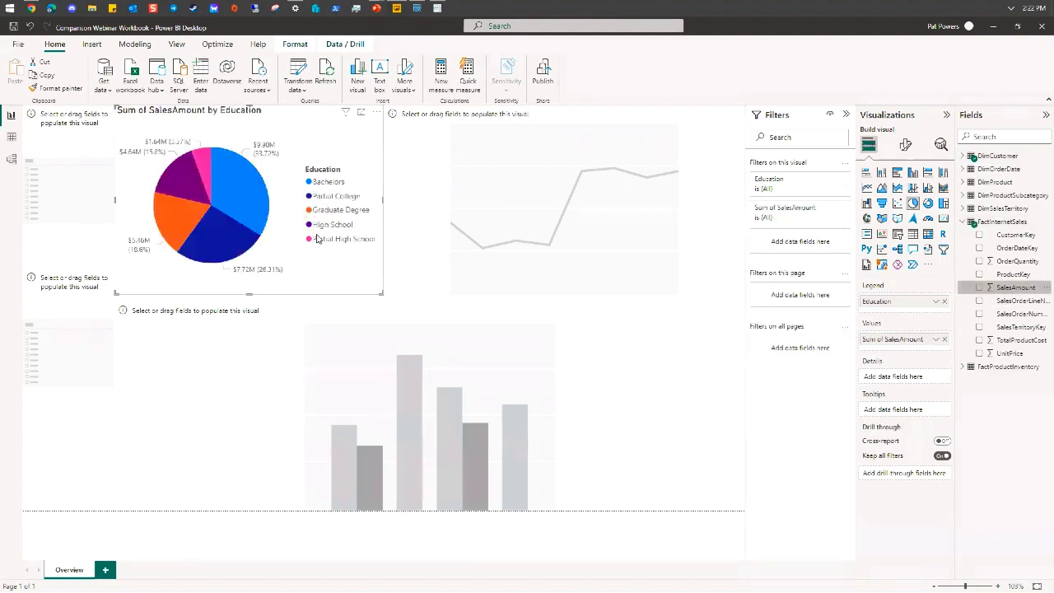
Plot OrderQuantity by the Year-Month date hierarchy in the line chart and expand it to the quarter level
left_click(626, 163)
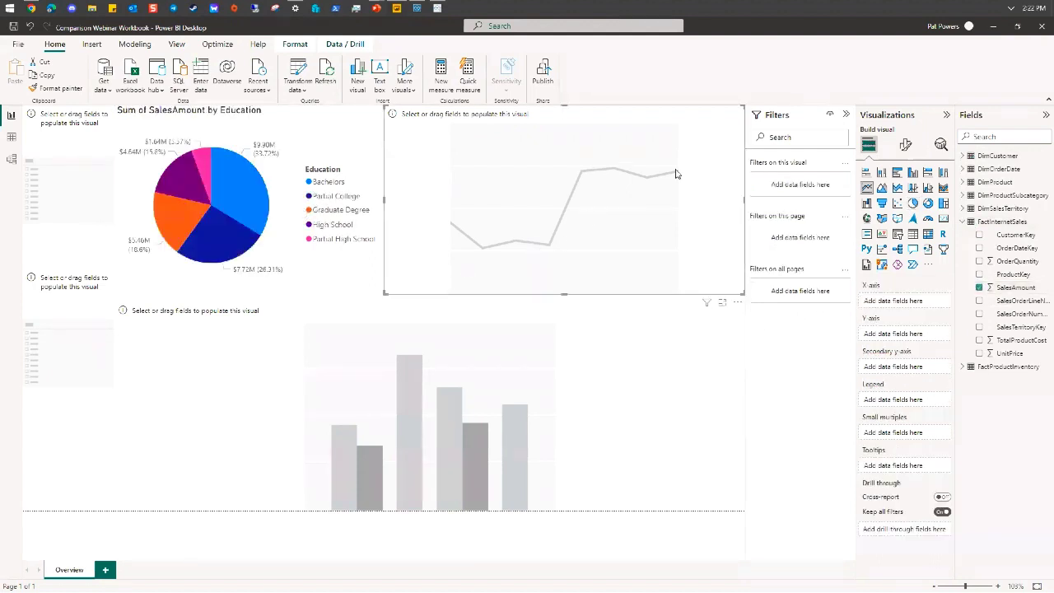
left_click(961, 169)
left_click_drag(1001, 314, 626, 285)
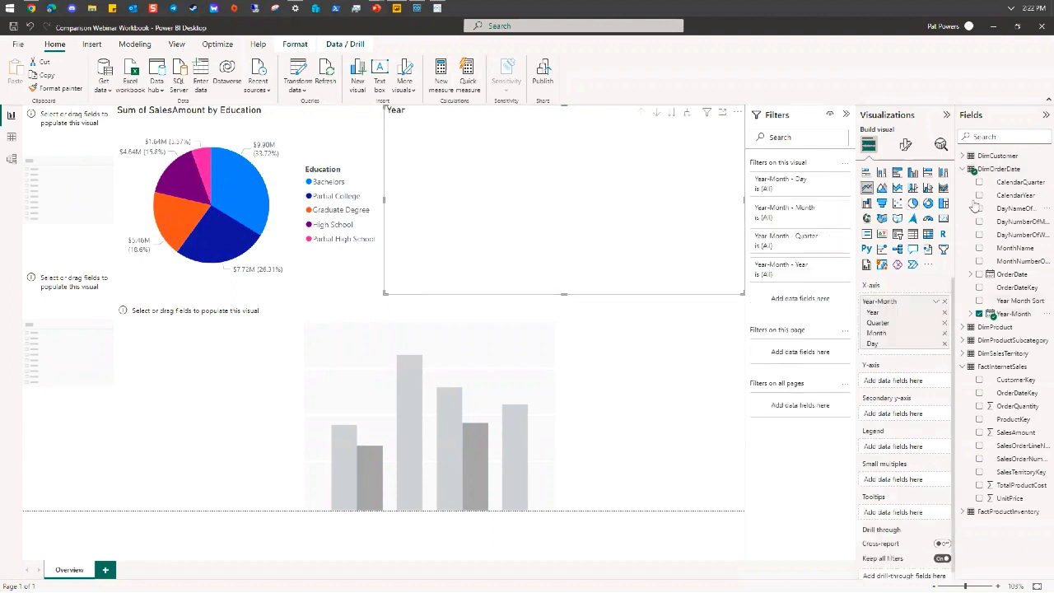
left_click(963, 170)
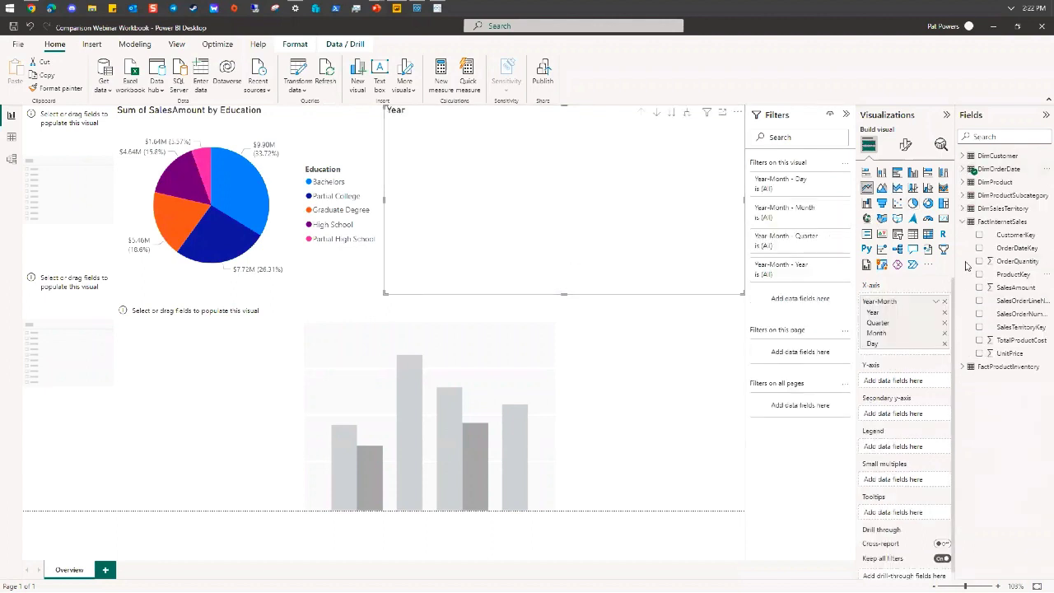
left_click_drag(992, 262, 596, 214)
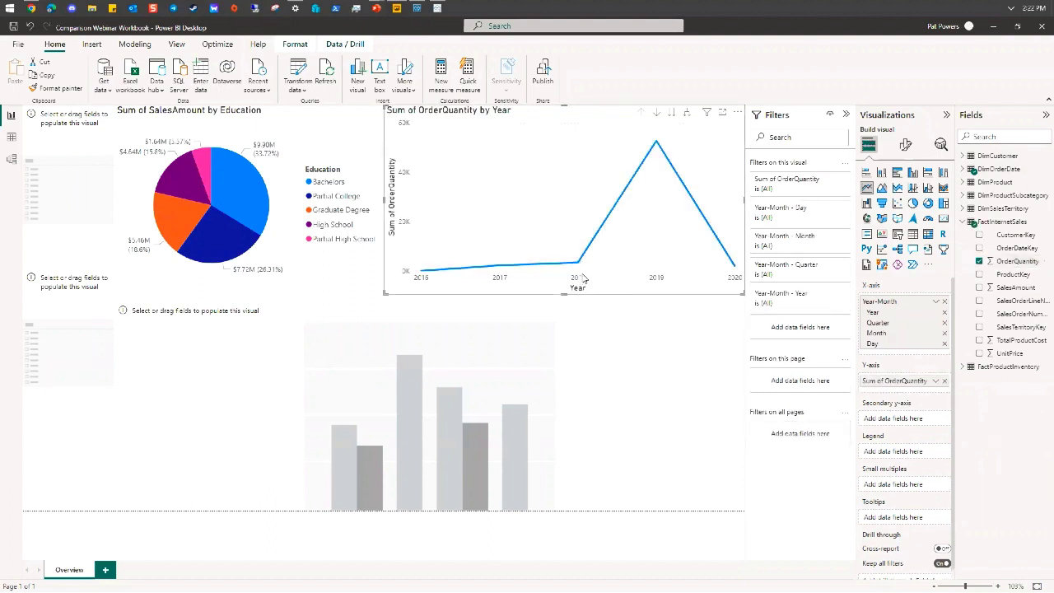
right_click(581, 279)
left_click(619, 310)
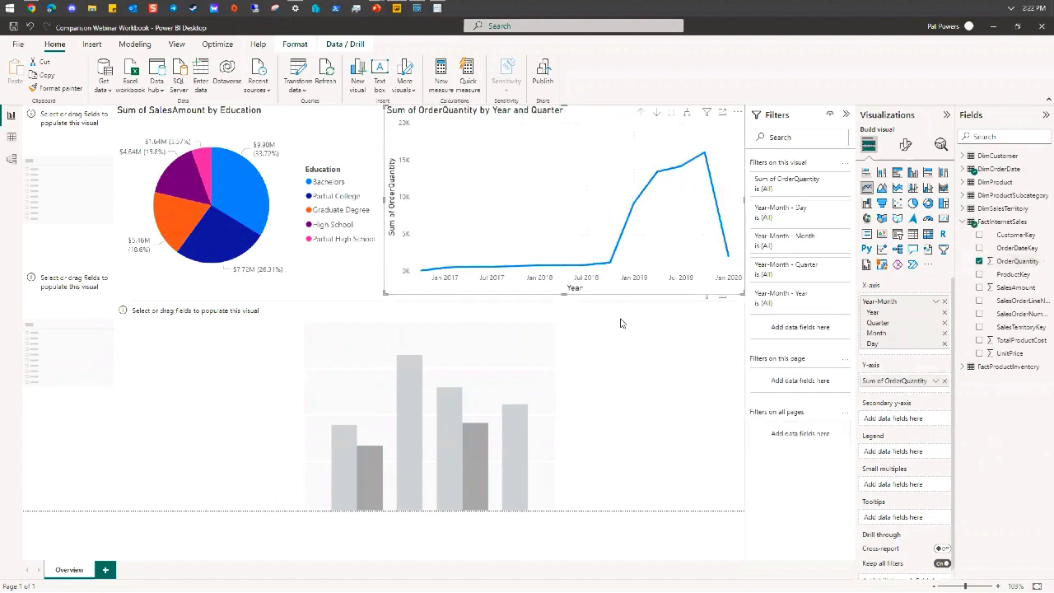
Populate the column chart with TotalProductCost on the Y-axis and SalesTerritoryRegion on the X-axis
left_click(377, 398)
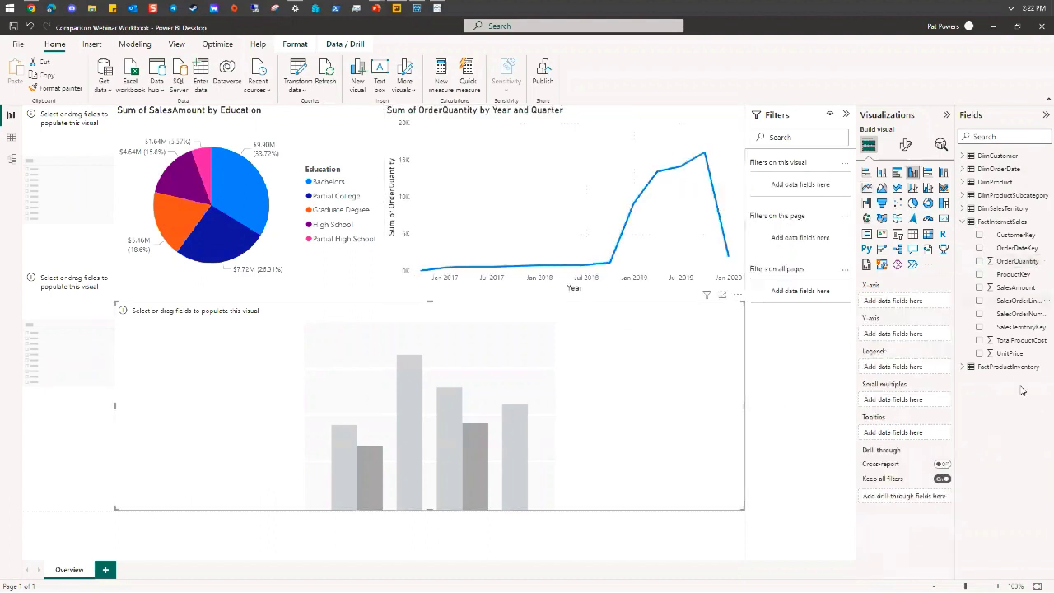
left_click_drag(1012, 340, 362, 411)
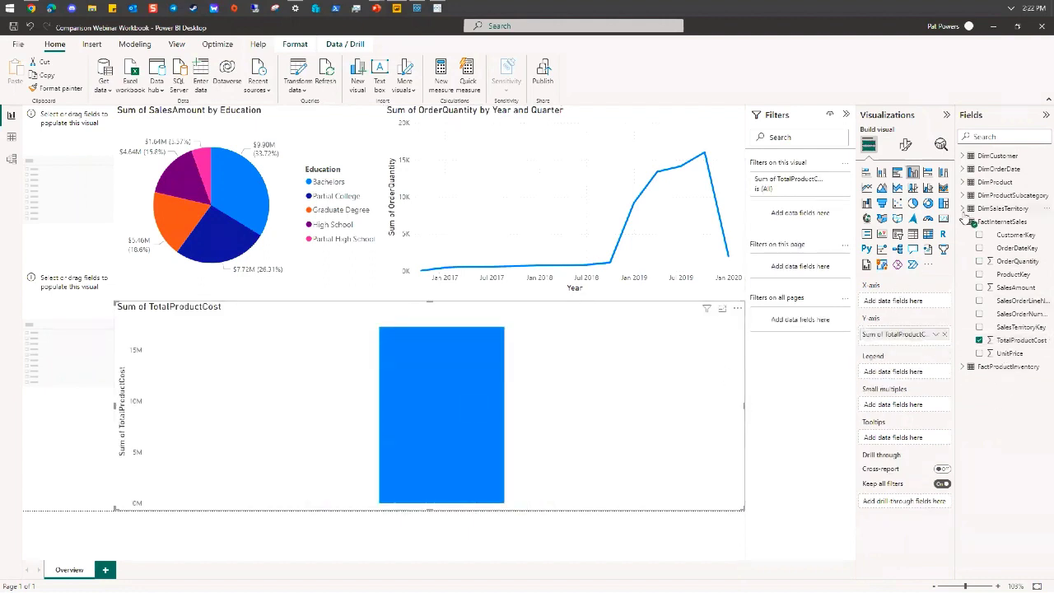
left_click(963, 209)
left_click_drag(1022, 261, 572, 353)
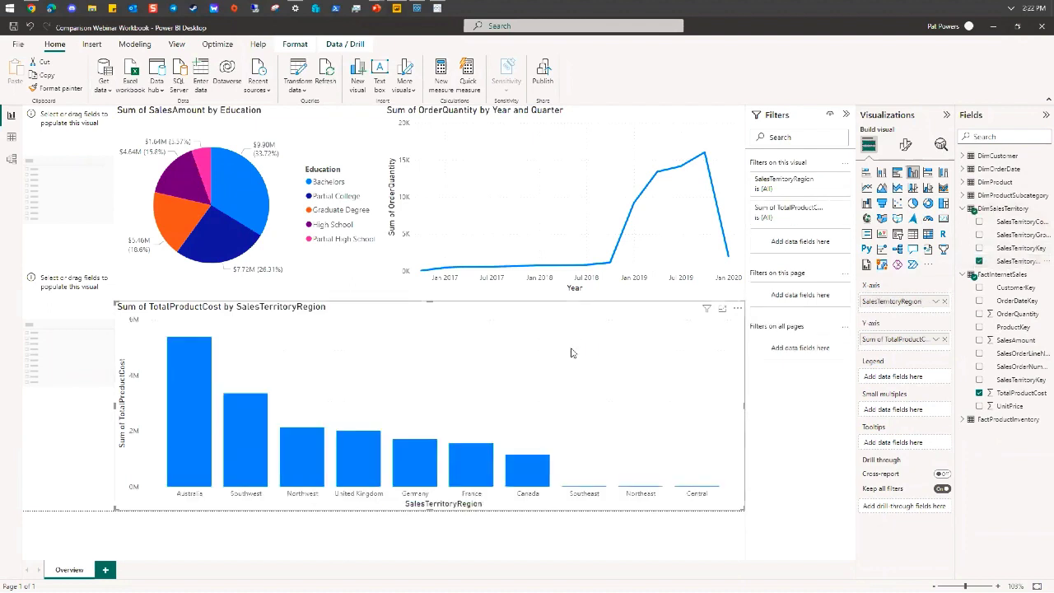
Populate the upper slicer with the SalesTerritoryCountry field in place of SalesTerritoryGroup
left_click(74, 189)
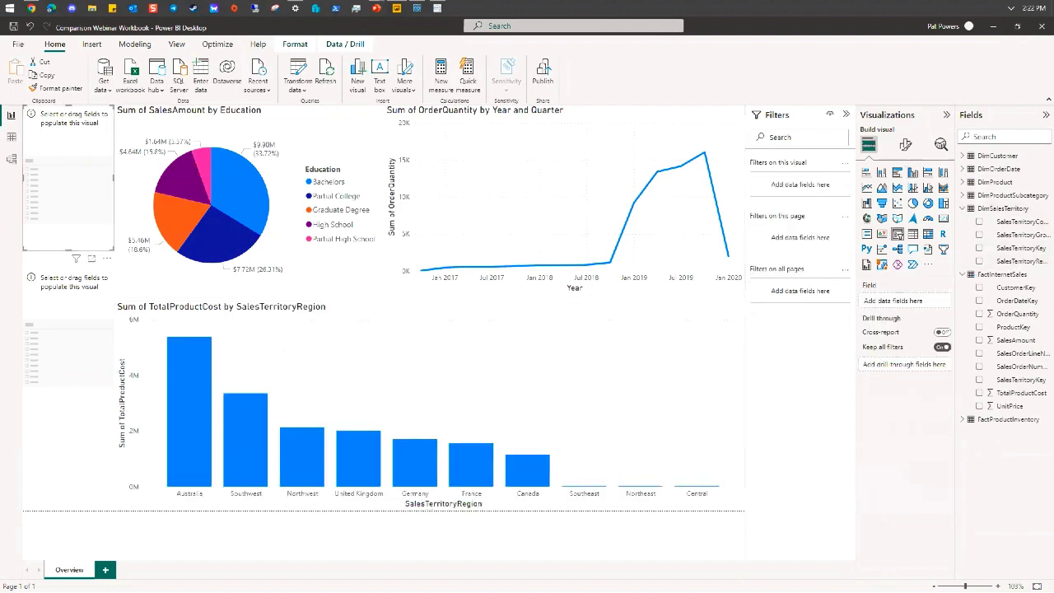
left_click_drag(1018, 235, 73, 230)
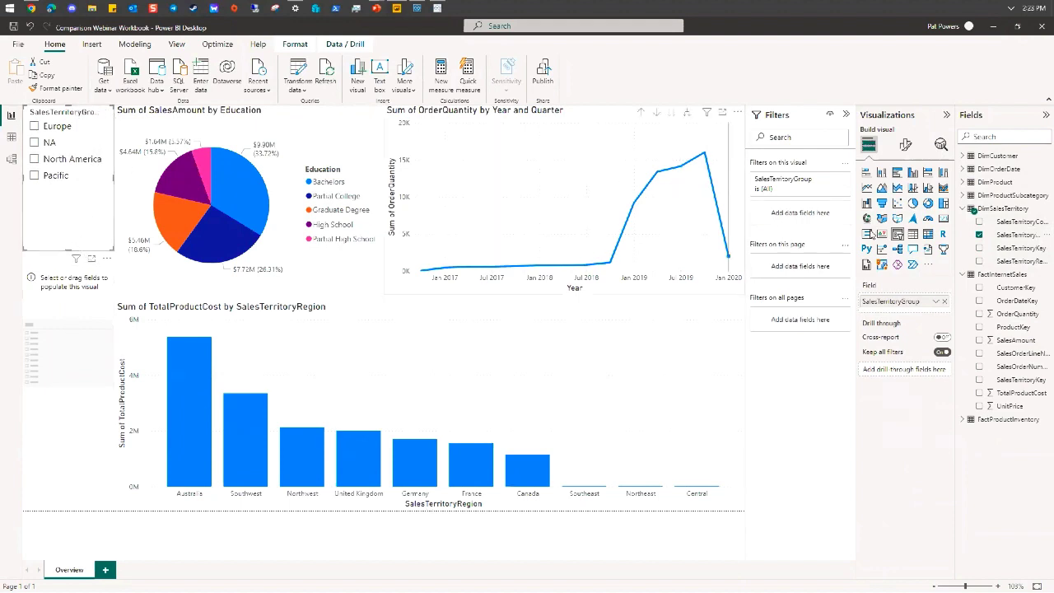
left_click(944, 301)
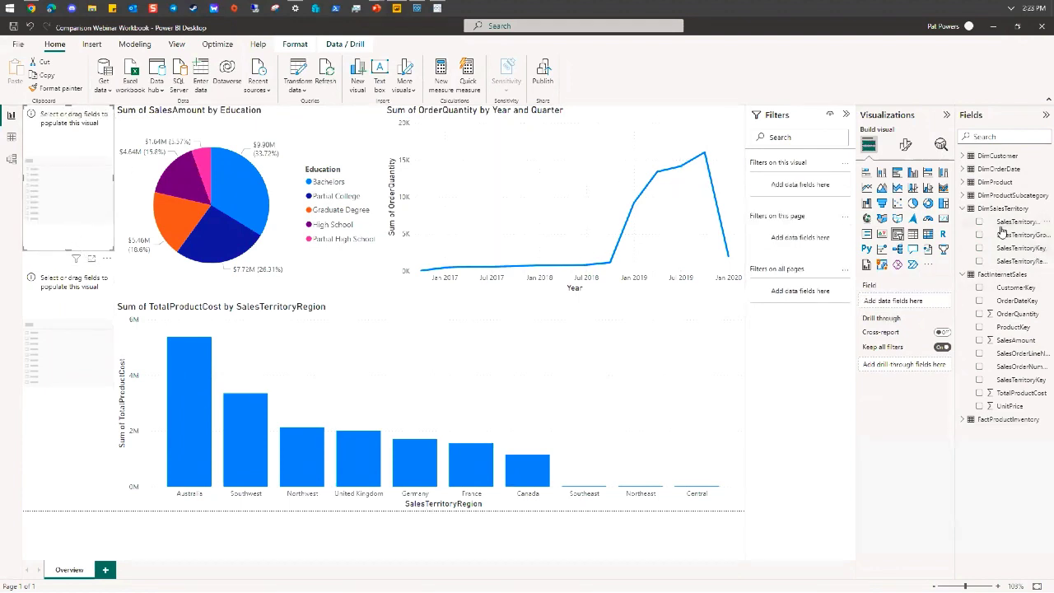
left_click_drag(999, 224, 902, 301)
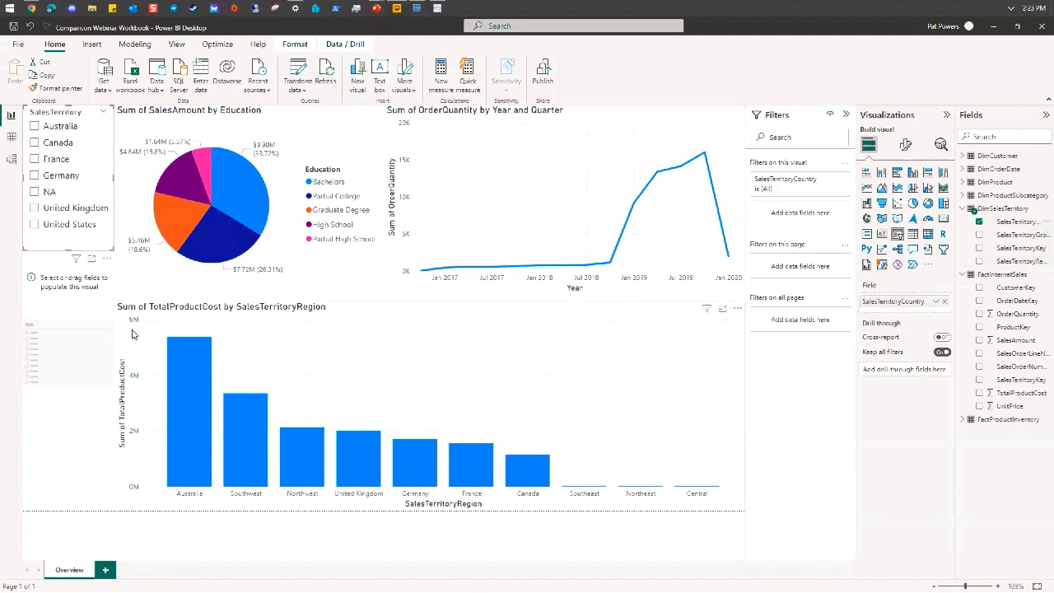
Populate the lower slicer with the CalendarYear field from DimOrderDate
left_click(41, 411)
left_click(963, 170)
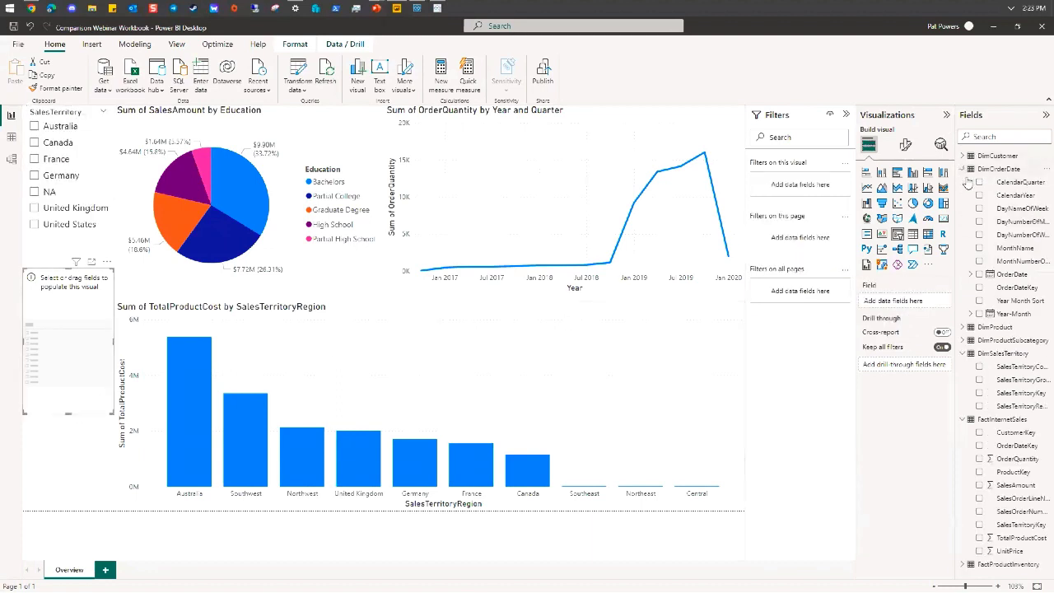
left_click_drag(1001, 195, 71, 391)
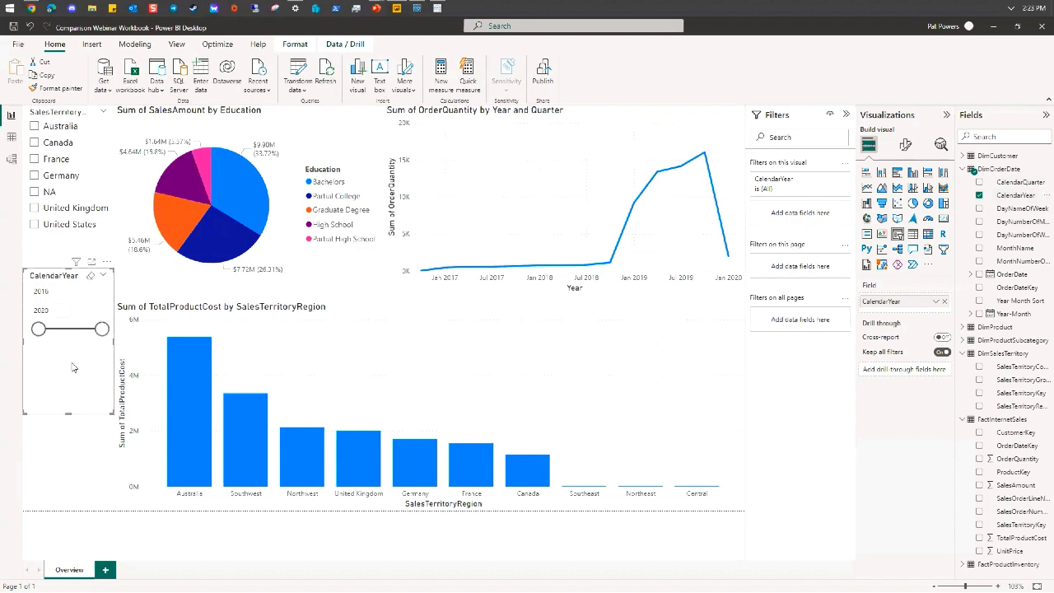
Set the CalendarYear slicer's style to Tile and resize it so all years stack in one column
left_click(905, 145)
left_click(885, 221)
left_click(885, 243)
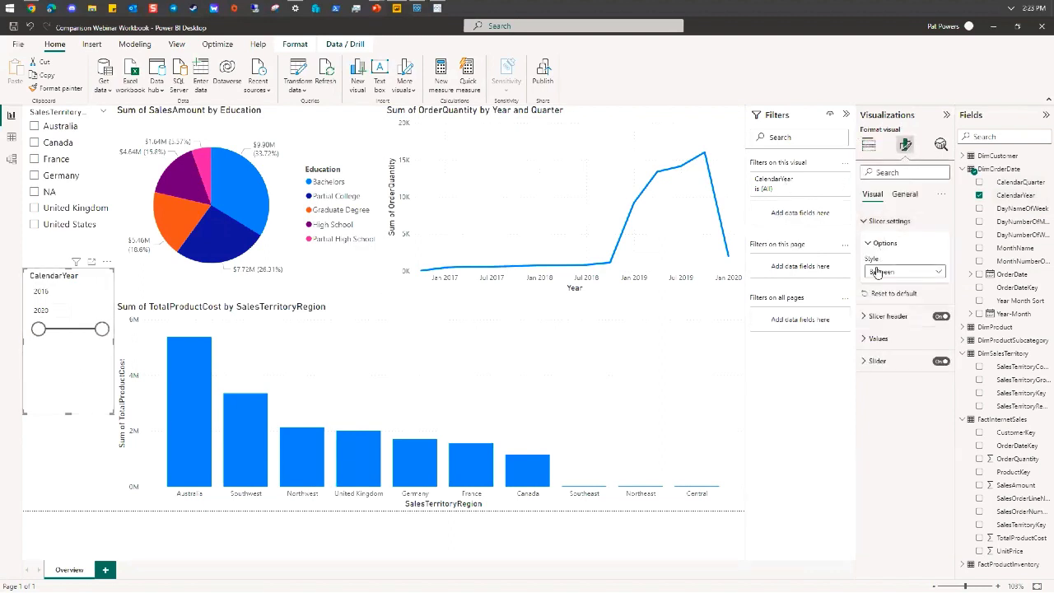
left_click(878, 271)
left_click(875, 298)
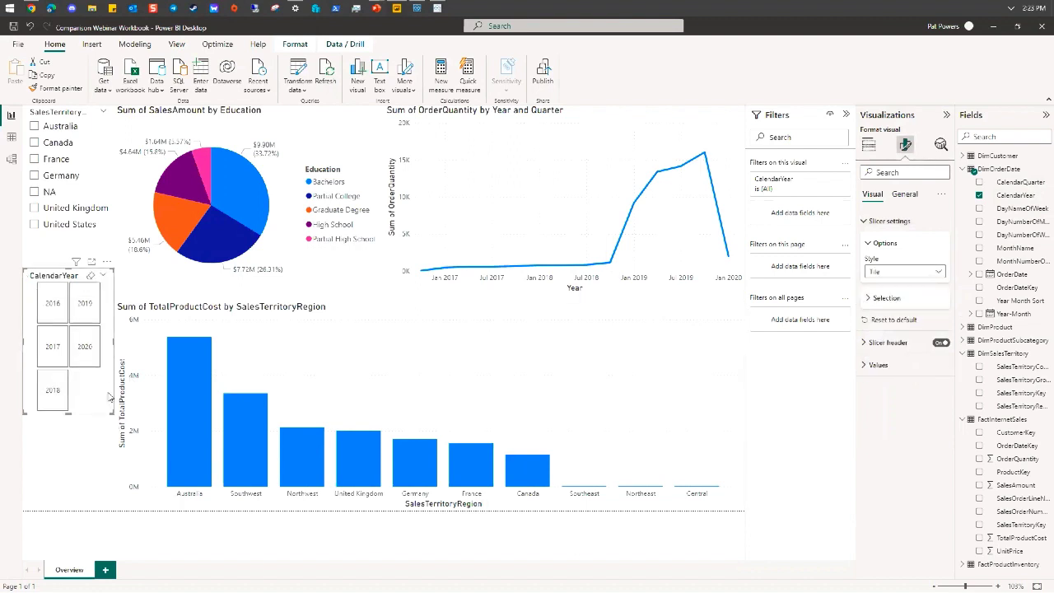
left_click_drag(113, 413, 102, 488)
Change the SalesTerritoryCountry slicer's style to Tile
left_click(95, 248)
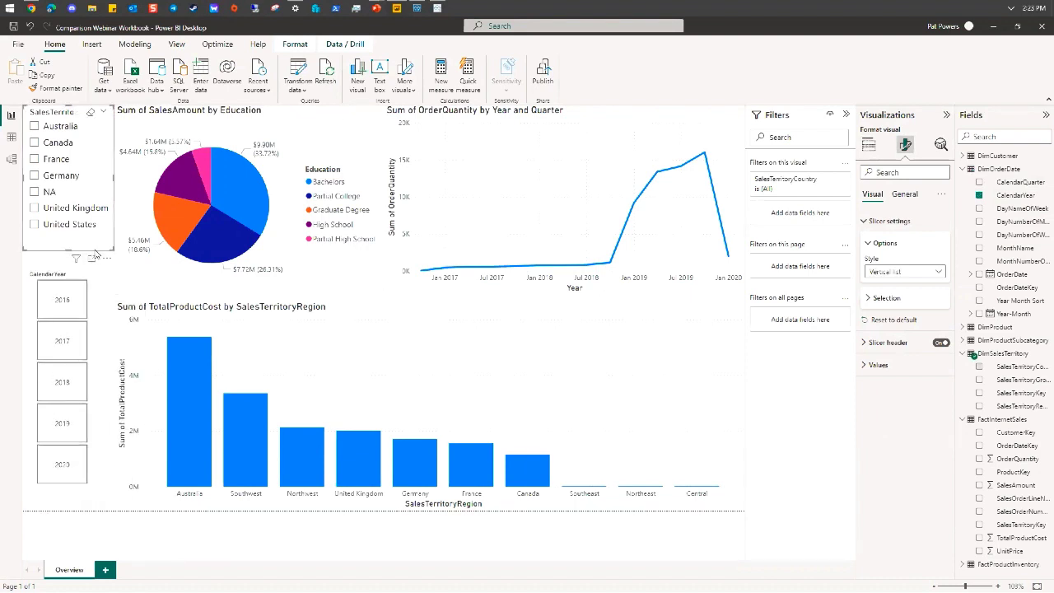
left_click(903, 278)
left_click(916, 247)
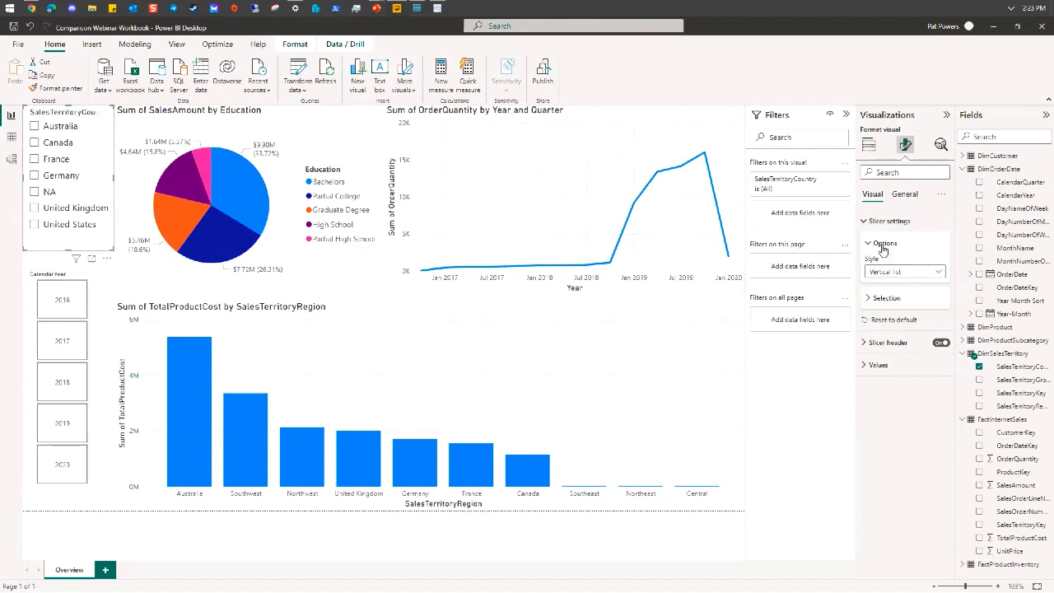
left_click(889, 273)
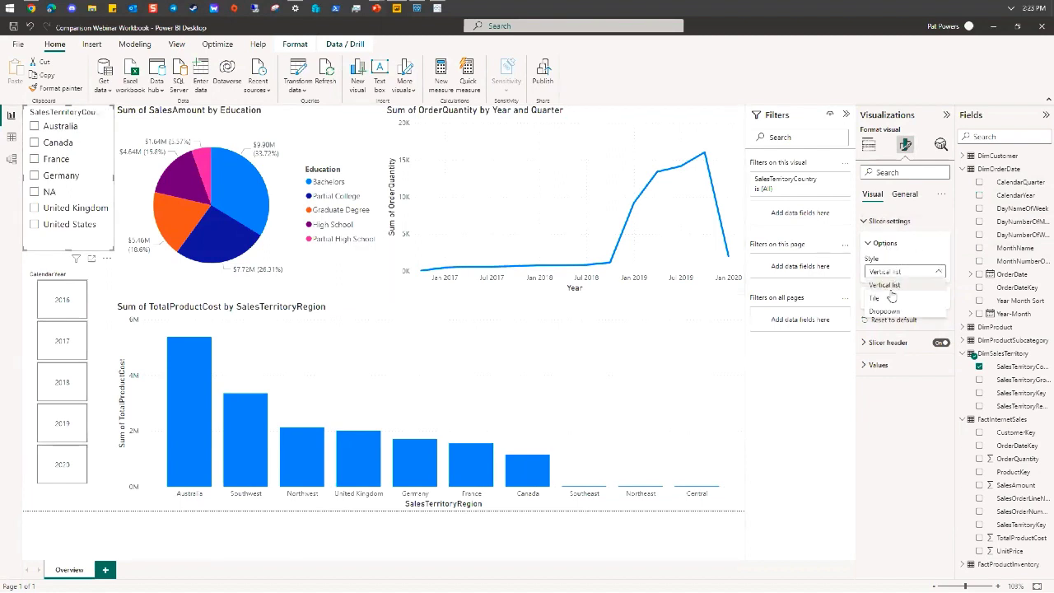
left_click(890, 298)
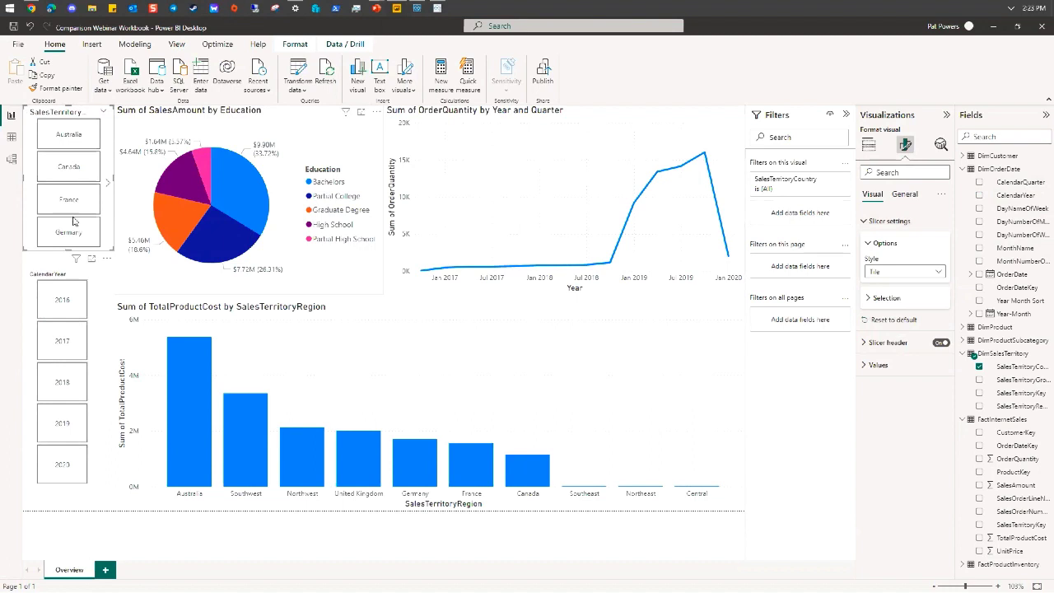
Move the CalendarYear slicer down to the page's lower edge, and make the SalesTerritoryCountry slicer taller and narrower above it
left_click(54, 274)
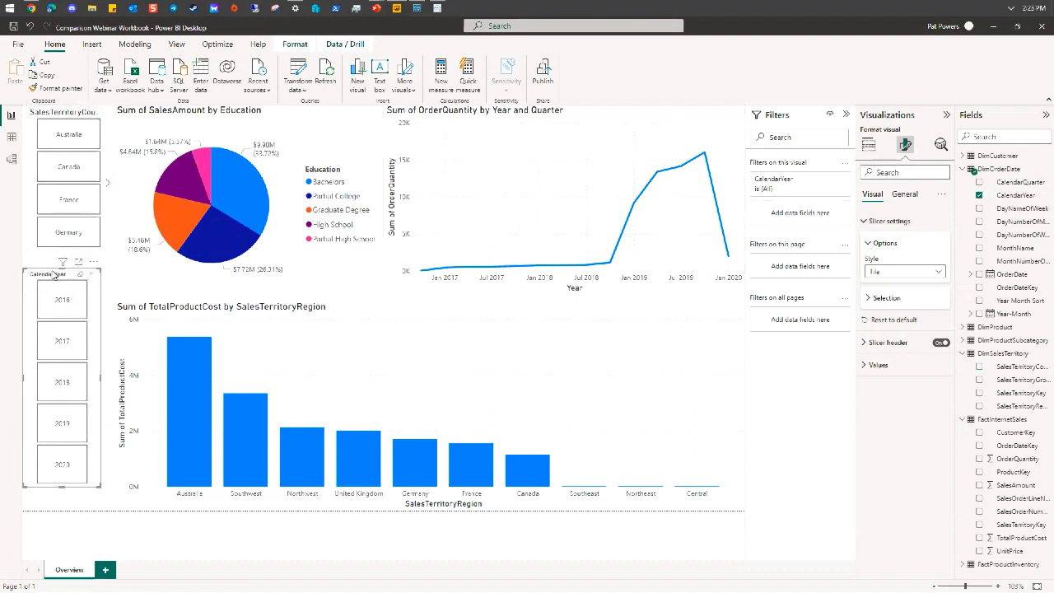
left_click_drag(74, 270, 67, 293)
left_click(28, 248)
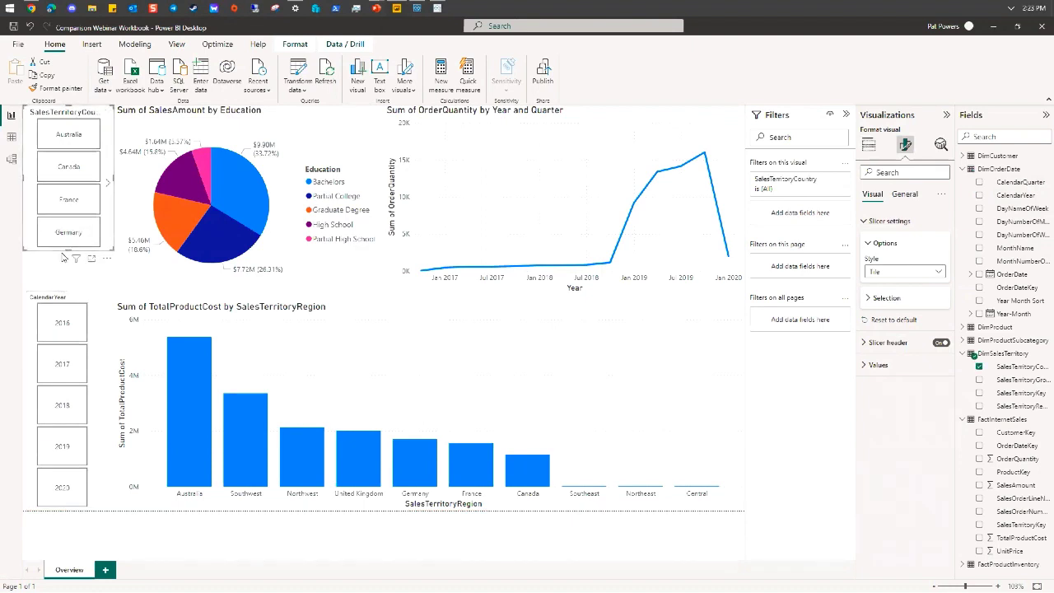
left_click_drag(68, 249, 69, 290)
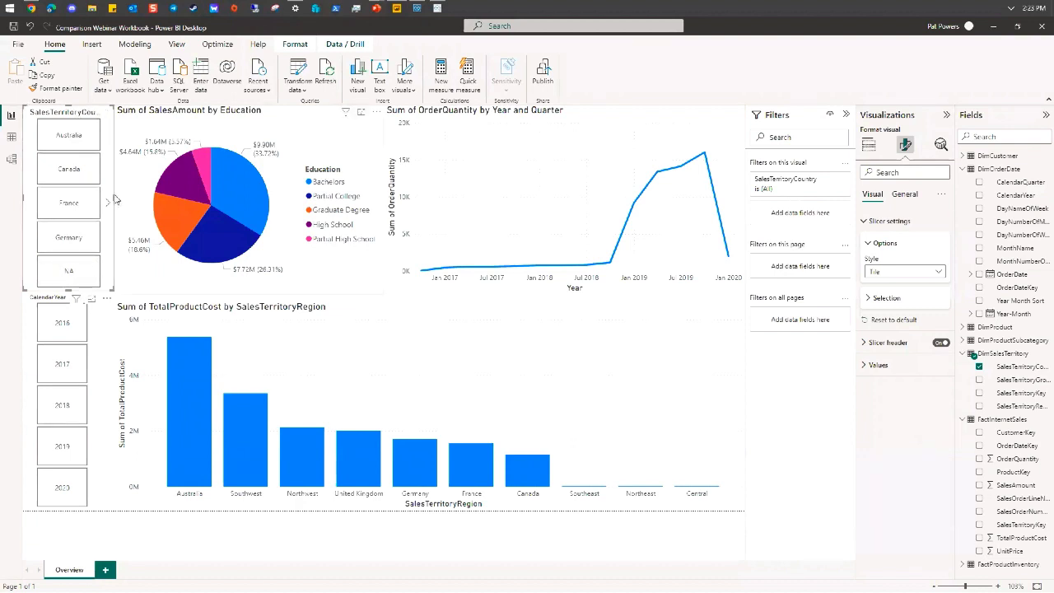
left_click_drag(115, 200, 99, 198)
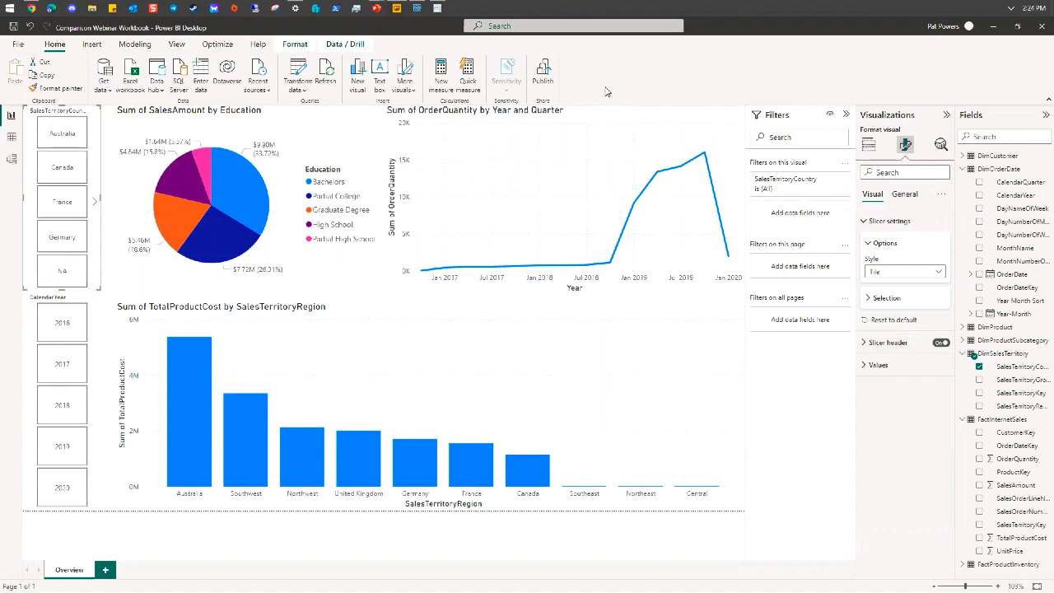
left_click(385, 288)
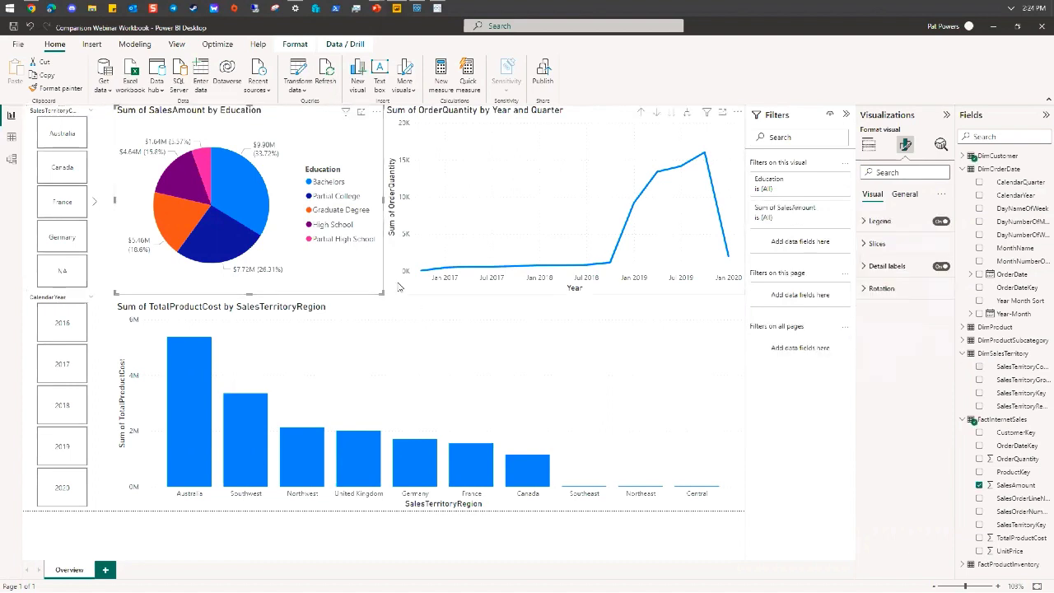
left_click(376, 326)
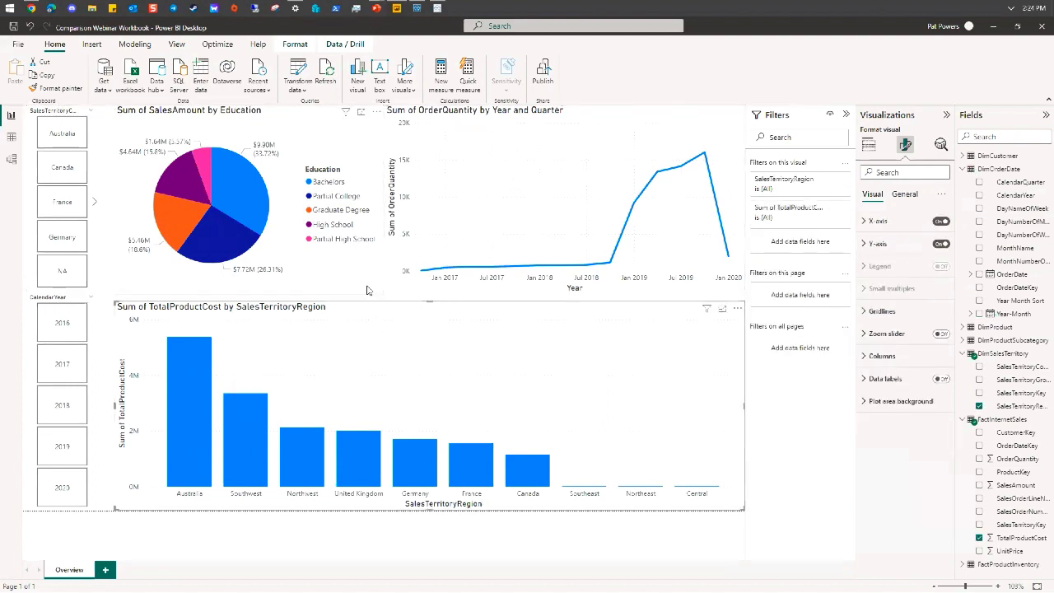
left_click(368, 289)
left_click(396, 285)
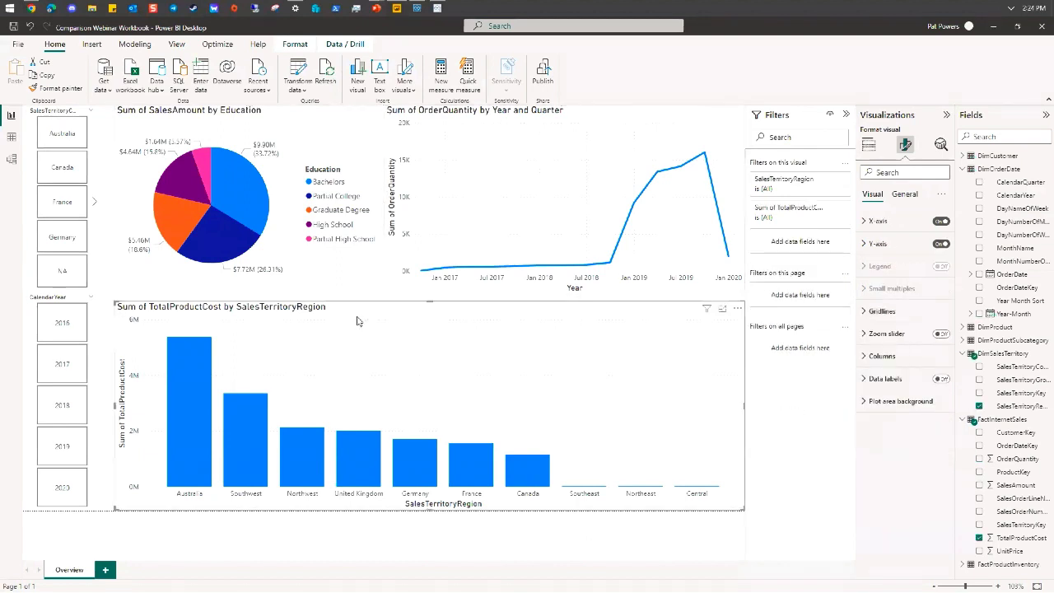
left_click(106, 282)
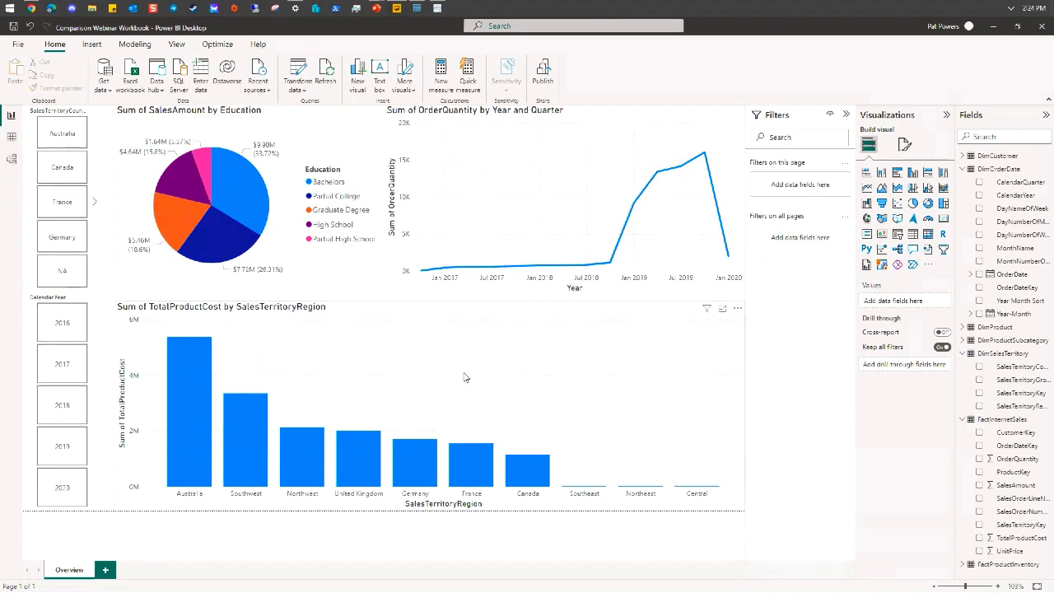
Add a new report page and rename it Inventory
left_click(105, 569)
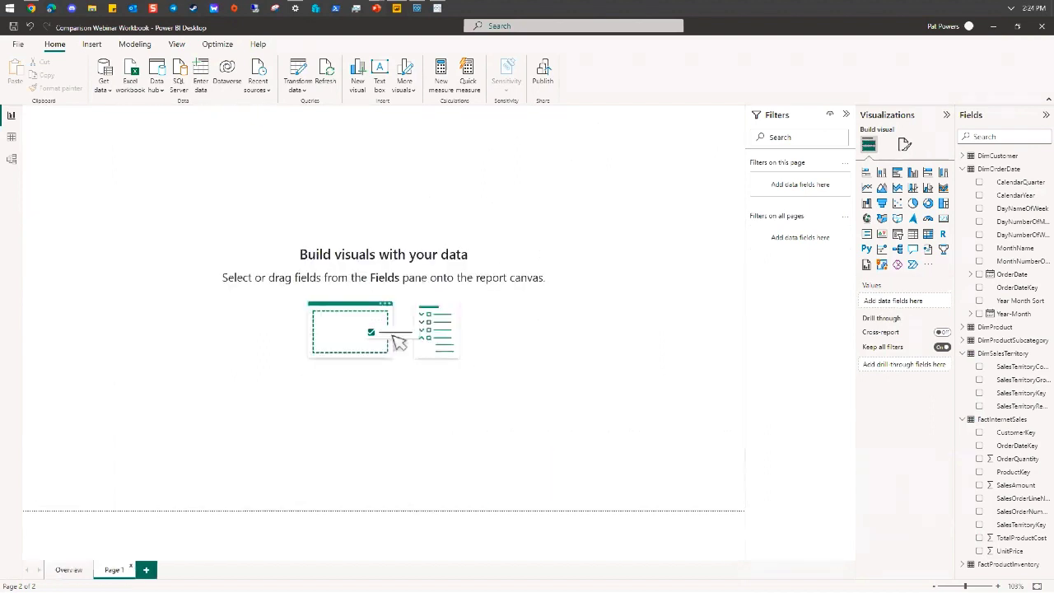
right_click(114, 569)
left_click(151, 534)
type("Inventory")
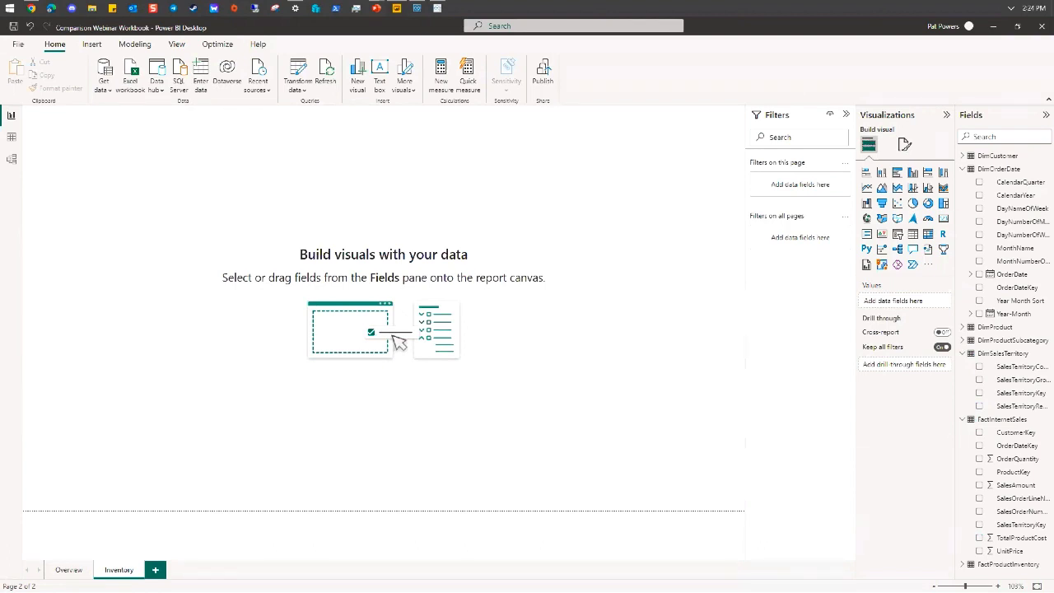
Switch back and forth between the Overview and Inventory pages to compare them, ending on Overview
left_click(73, 570)
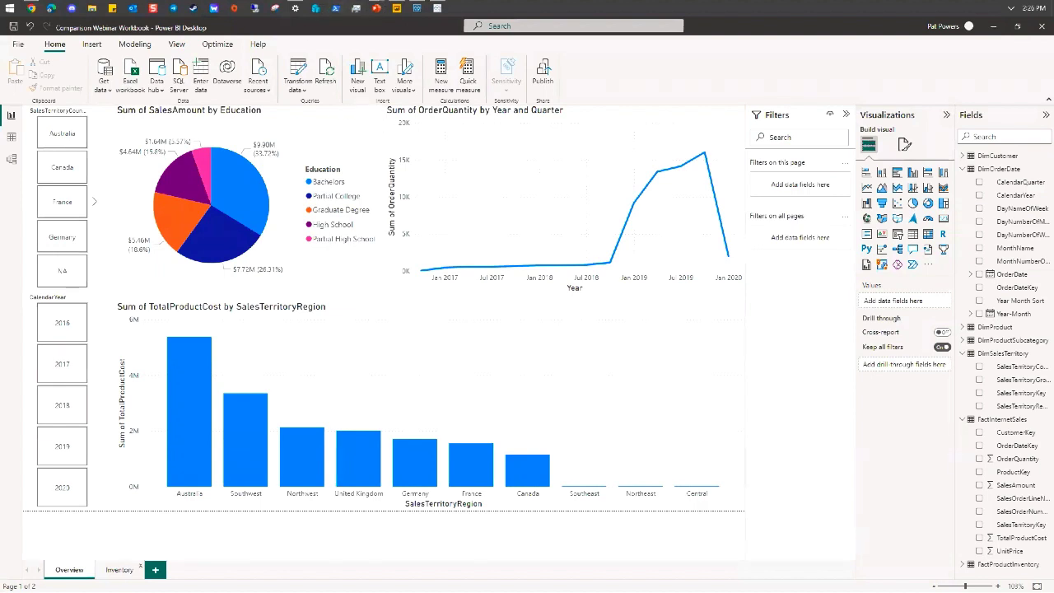
left_click(121, 570)
left_click(67, 571)
left_click(124, 570)
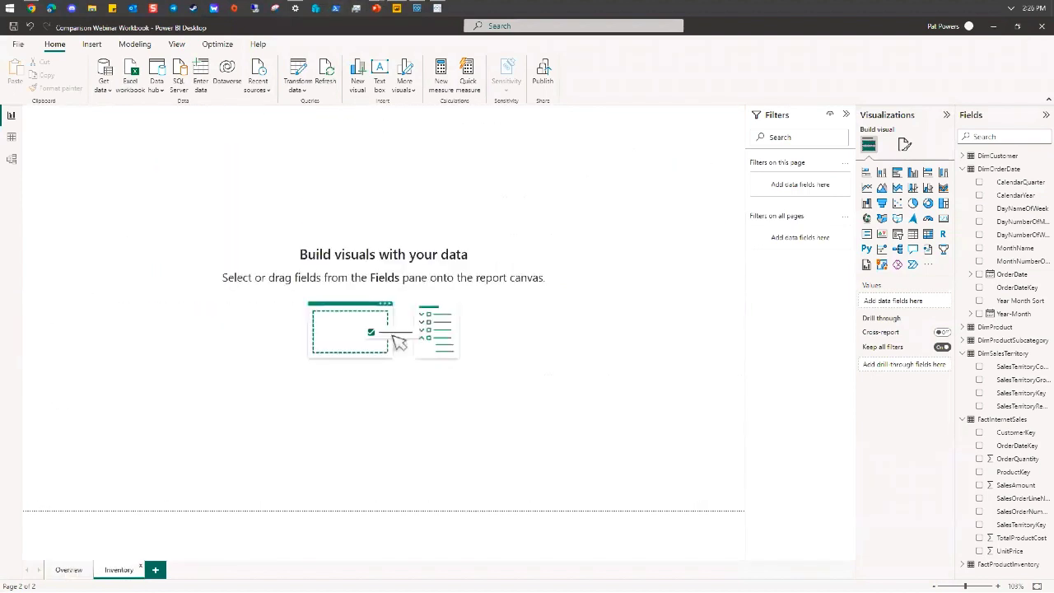
left_click(68, 570)
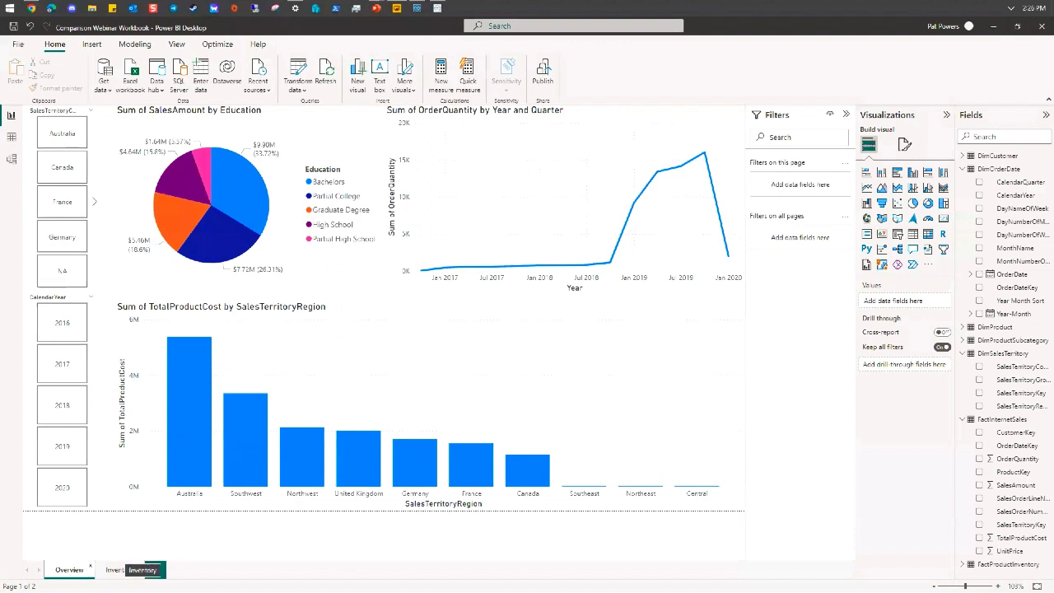
left_click(121, 570)
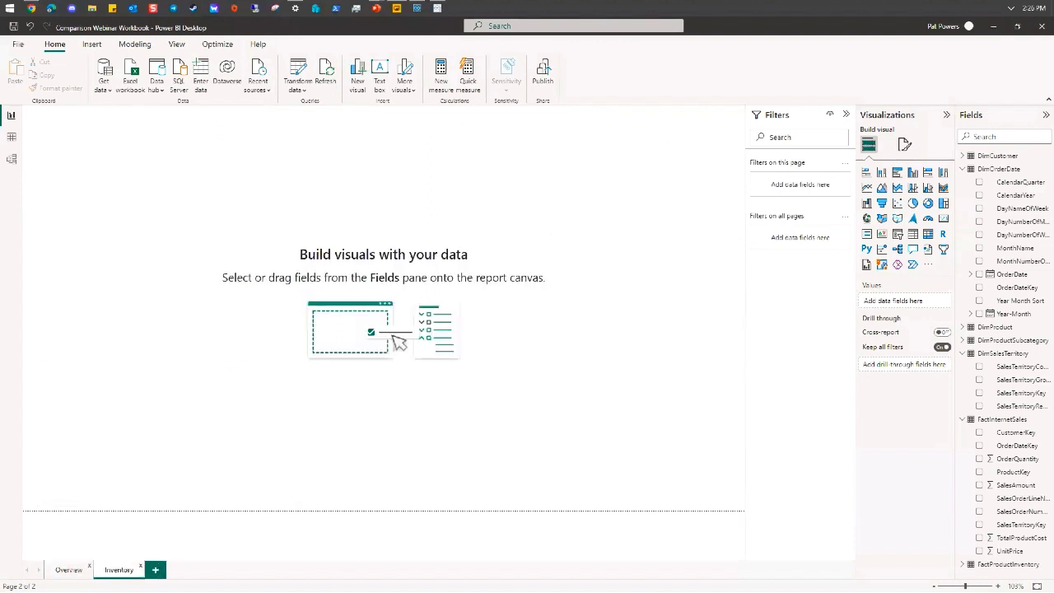
left_click(69, 569)
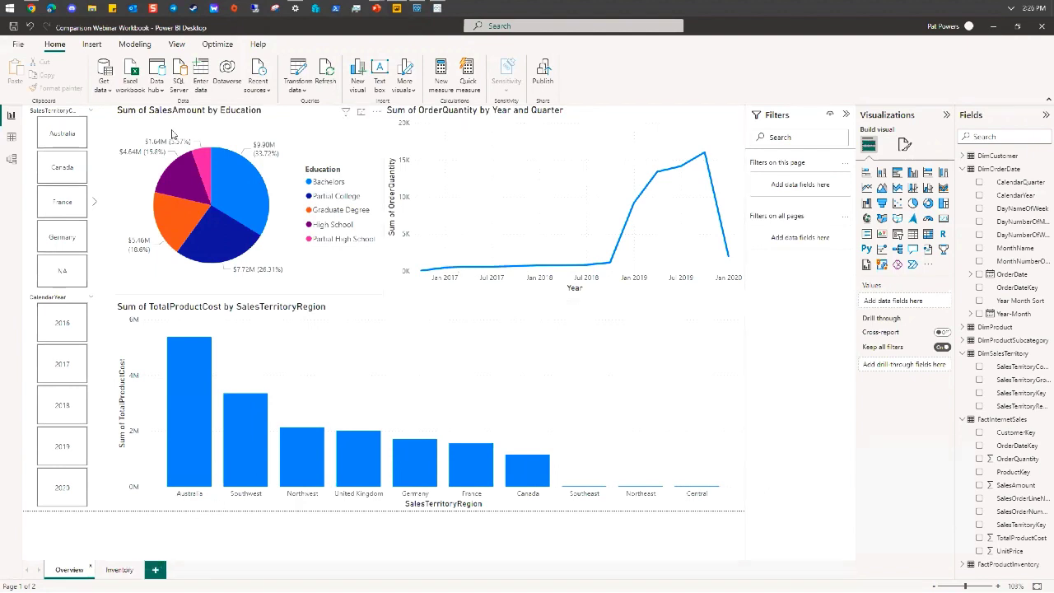
left_click(17, 44)
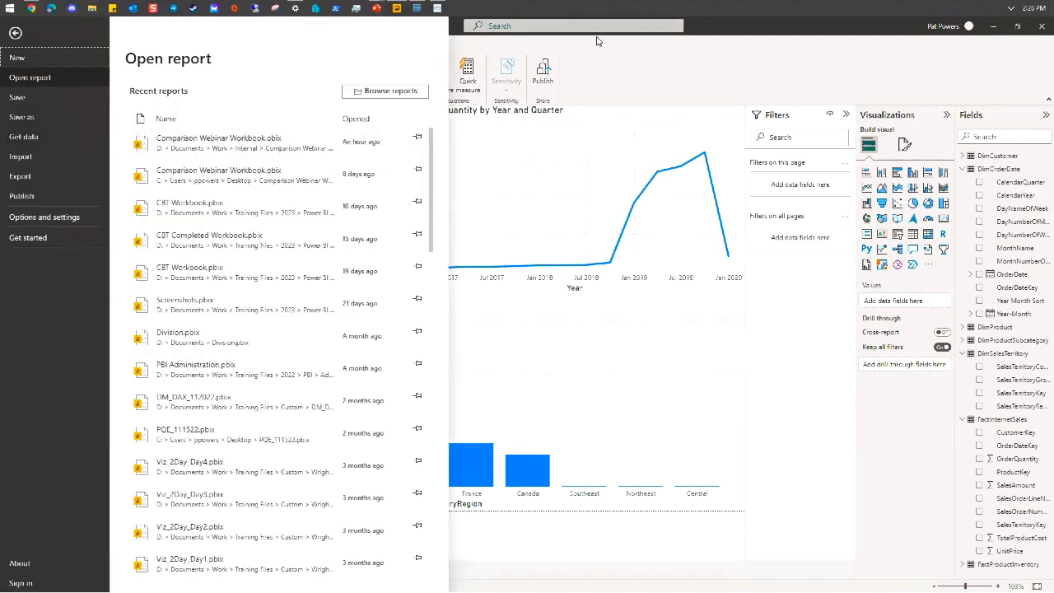
left_click(738, 28)
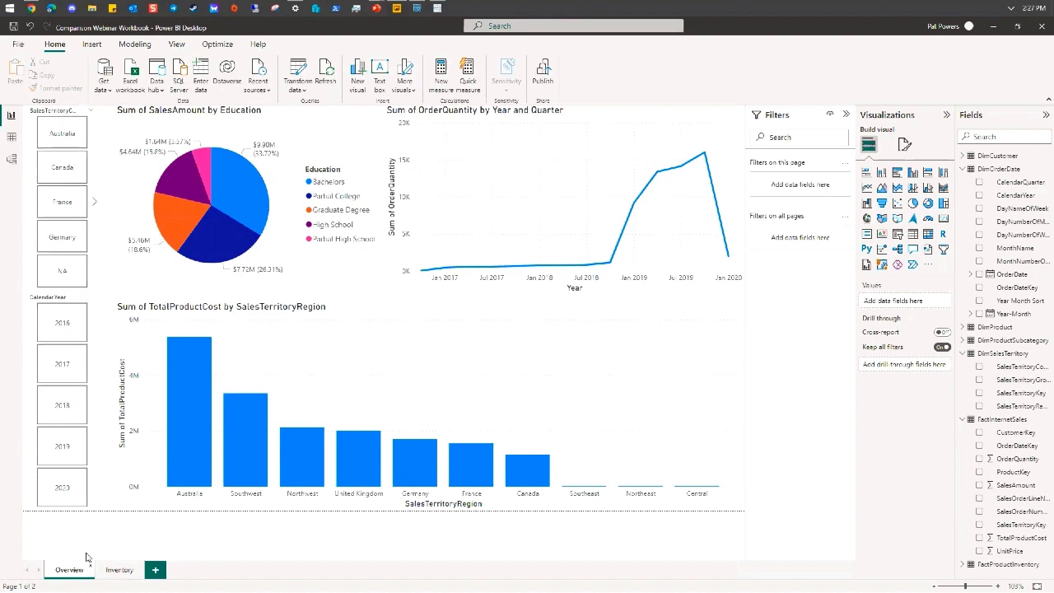
left_click(17, 44)
left_click(44, 112)
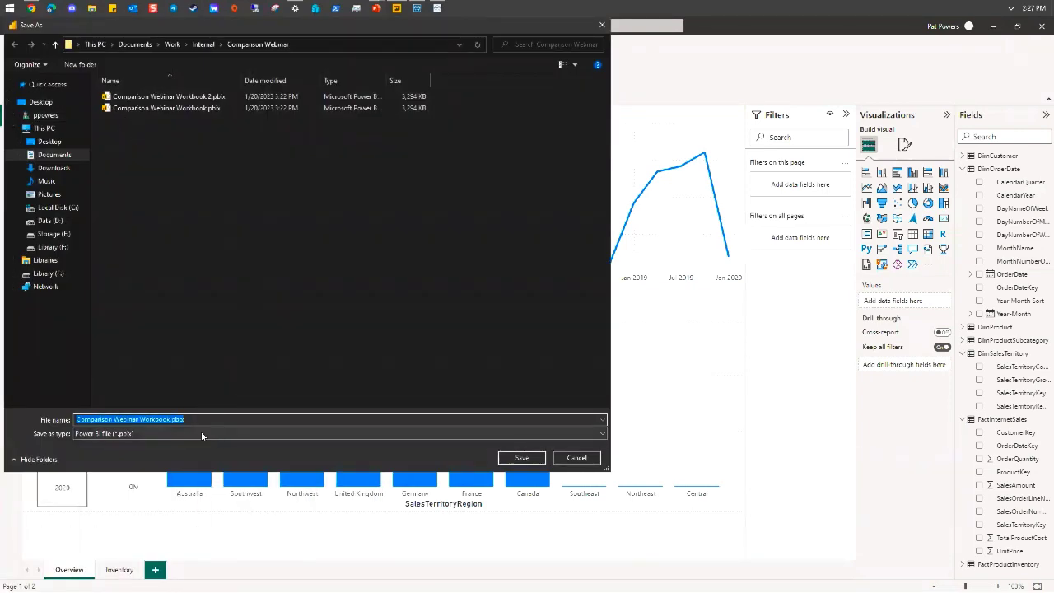
left_click(172, 420)
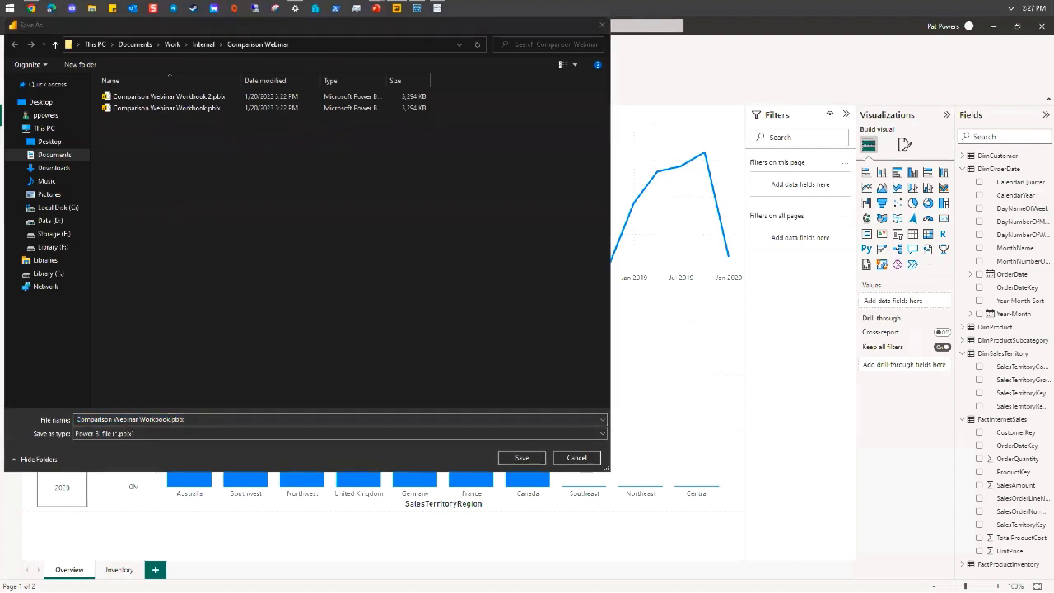
key("alt+Tab")
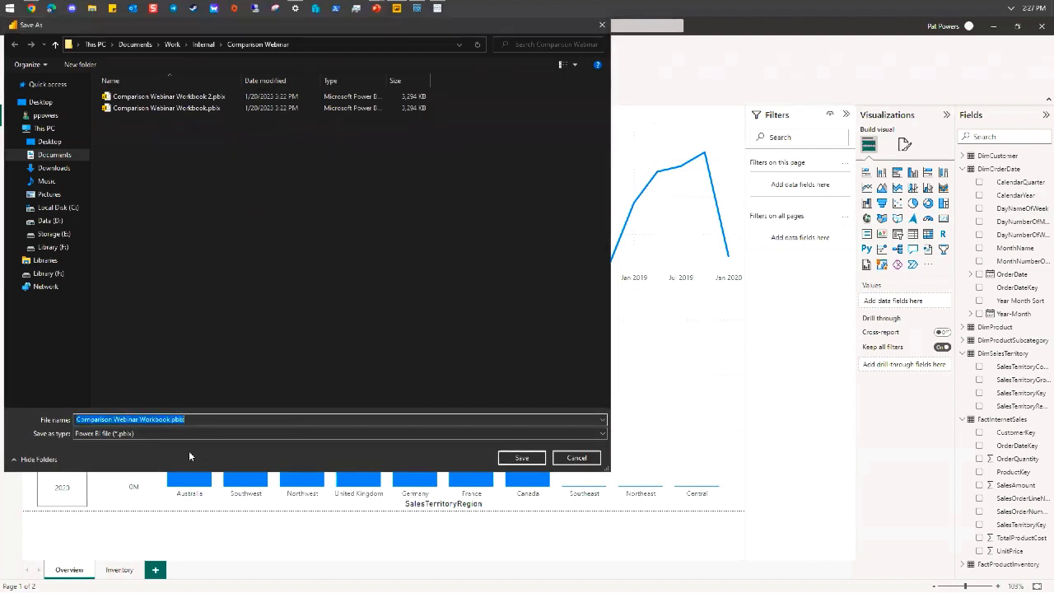
key("Right")
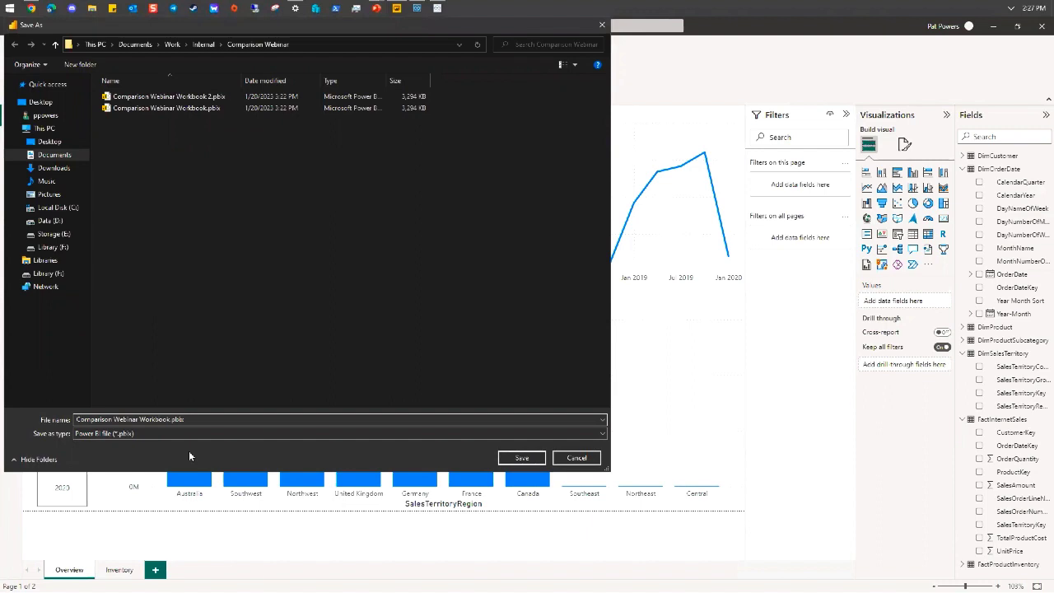
type("- Oven")
type("view")
left_click(573, 455)
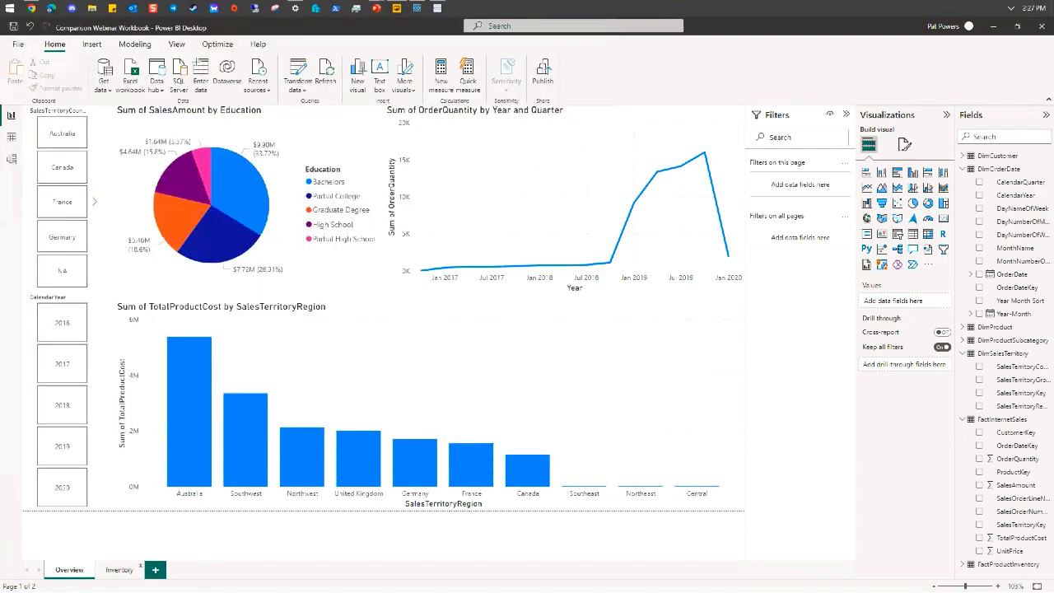
Delete the Inventory page from the report
left_click(141, 564)
left_click(577, 331)
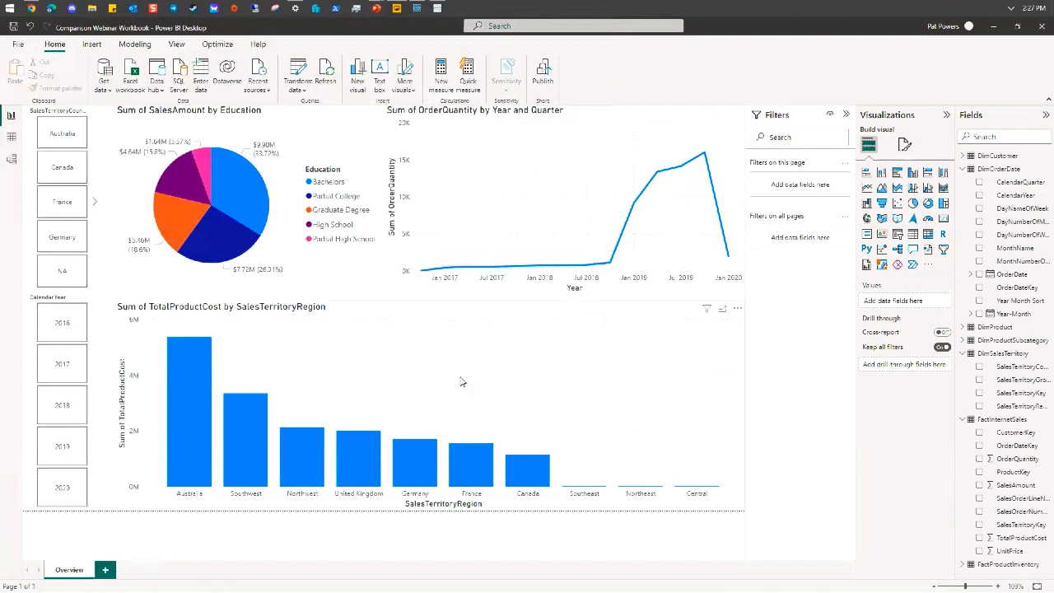
Save a copy of the report as "Comparison Webinar Workbook - Overview" in the Comparison Webinar folder
left_click(19, 44)
left_click(33, 113)
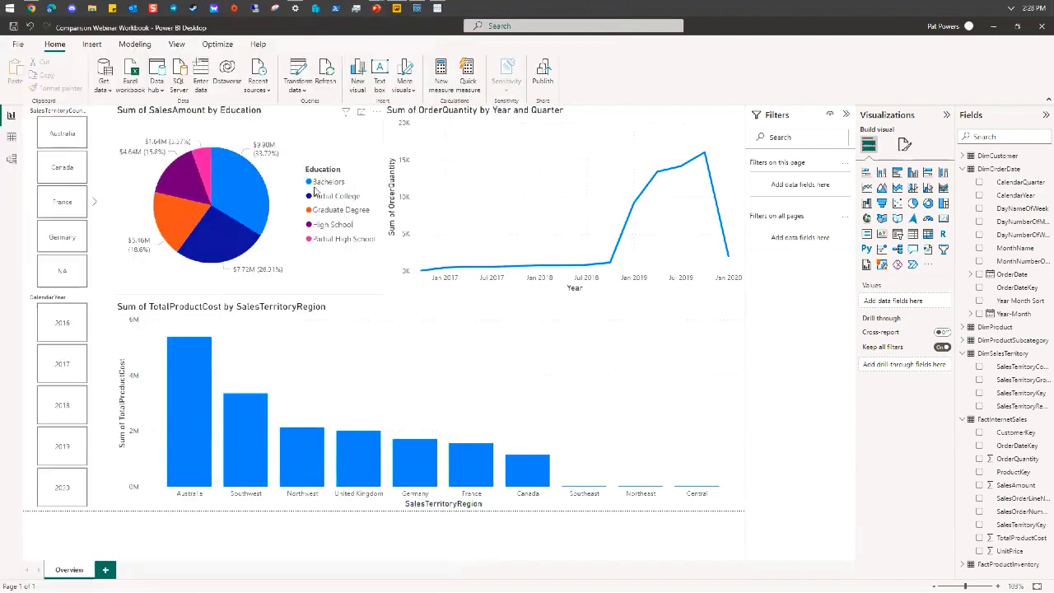
key("Right")
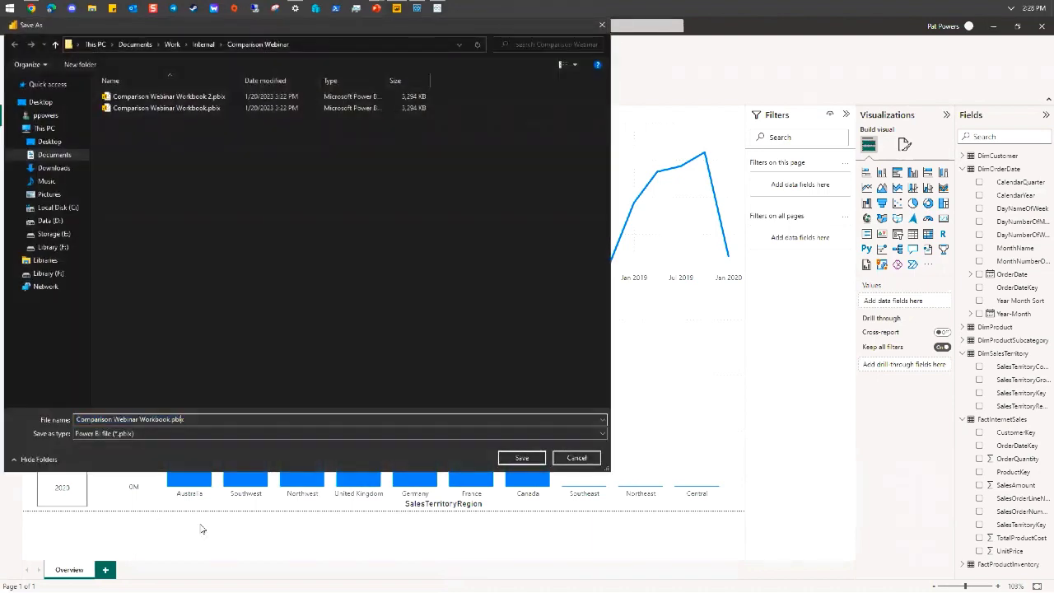
type("- Overview")
key("Return")
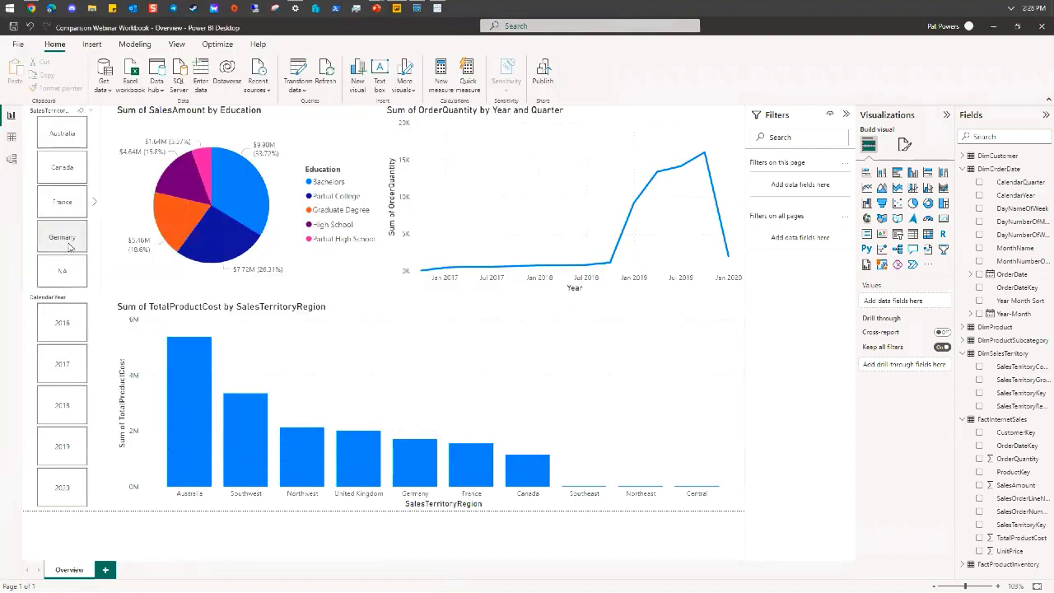
Delete the SalesTerritoryCountry slicer from the Overview page
left_click(104, 286)
key("Delete")
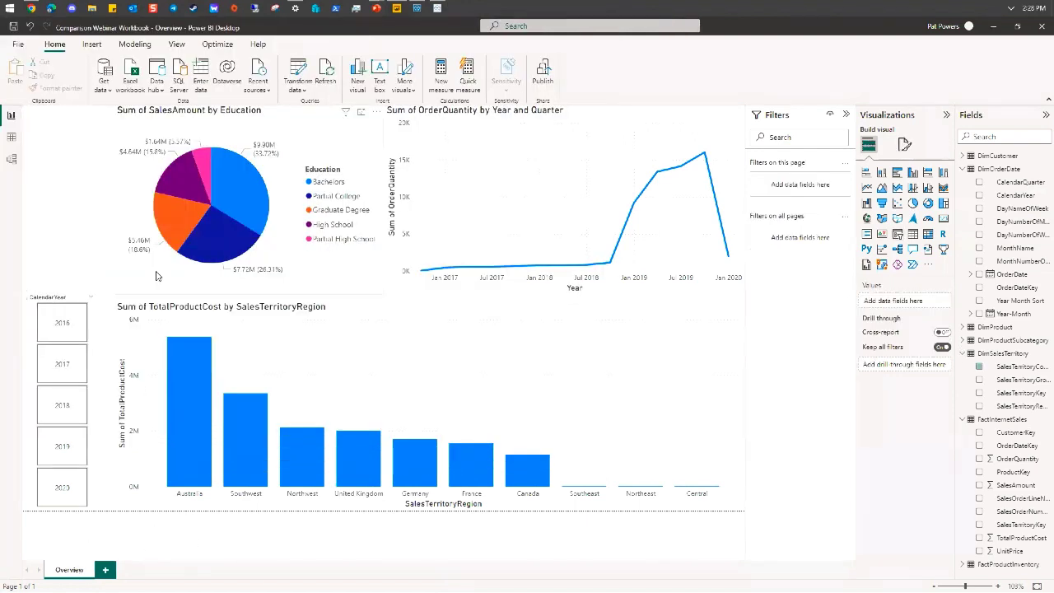
Delete the education pie chart, the order quantity line chart, the CalendarYear slicer and the product cost column chart from the page
left_click(363, 274)
key("Delete")
left_click(400, 283)
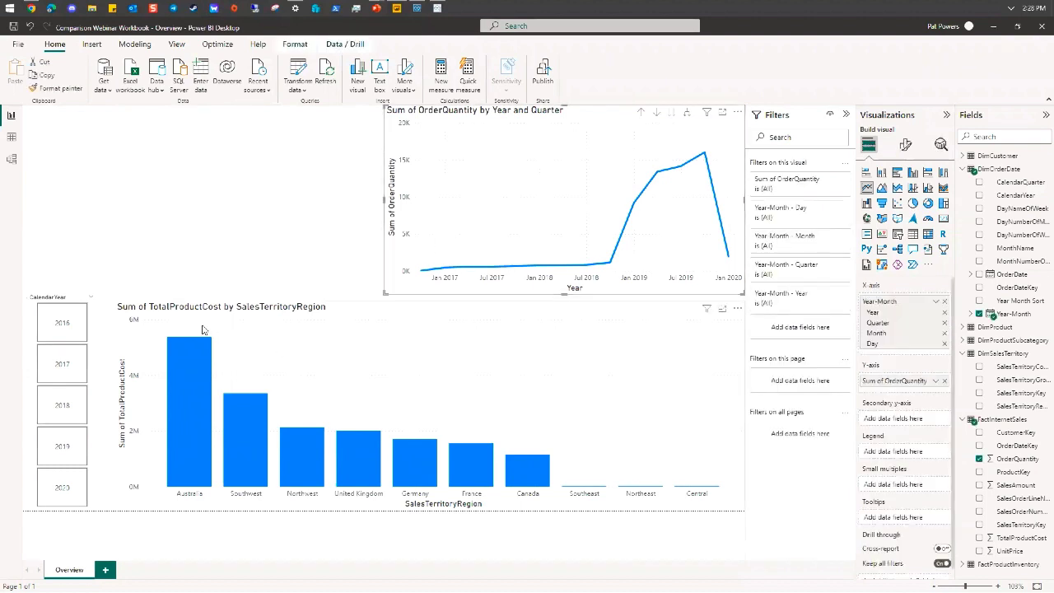
key("Delete")
left_click(99, 359)
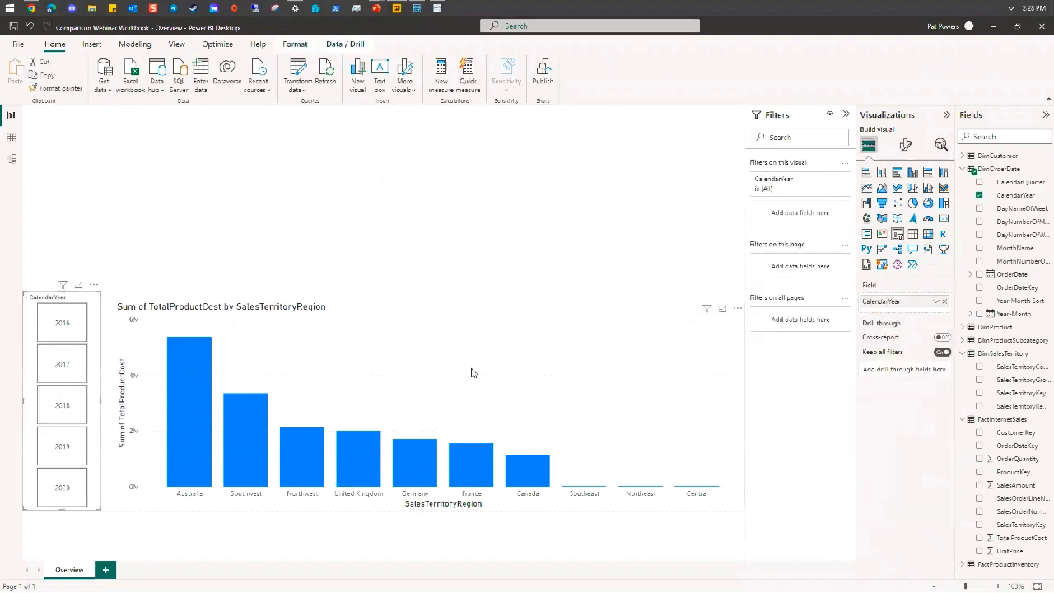
key("Delete")
left_click(463, 377)
key("Delete")
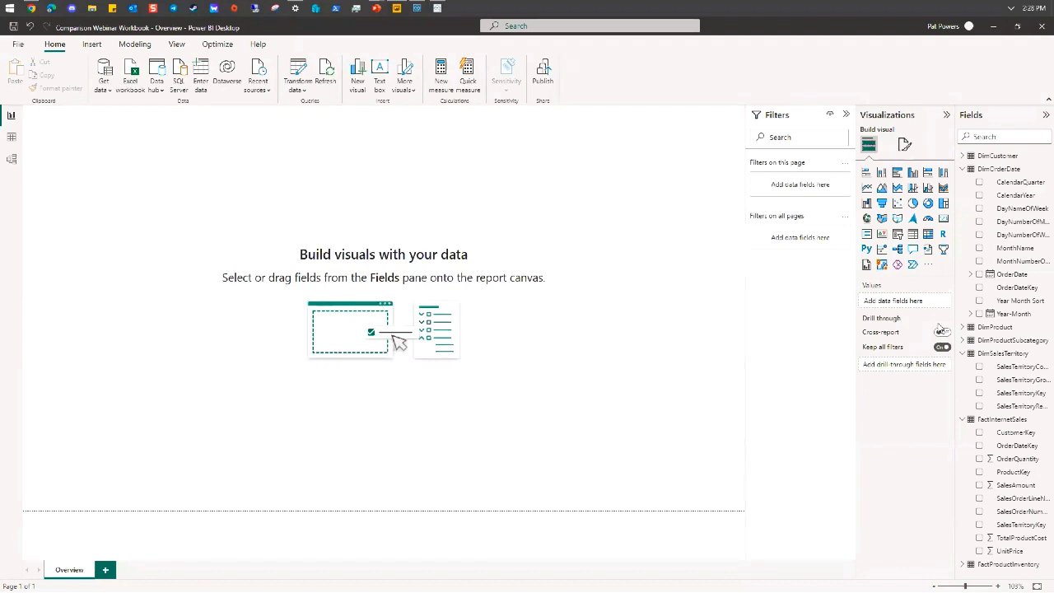
Insert an empty table visual and enlarge it from the page's upper-left corner to fill nearly the whole page
left_click(913, 234)
left_click_drag(149, 170, 142, 170)
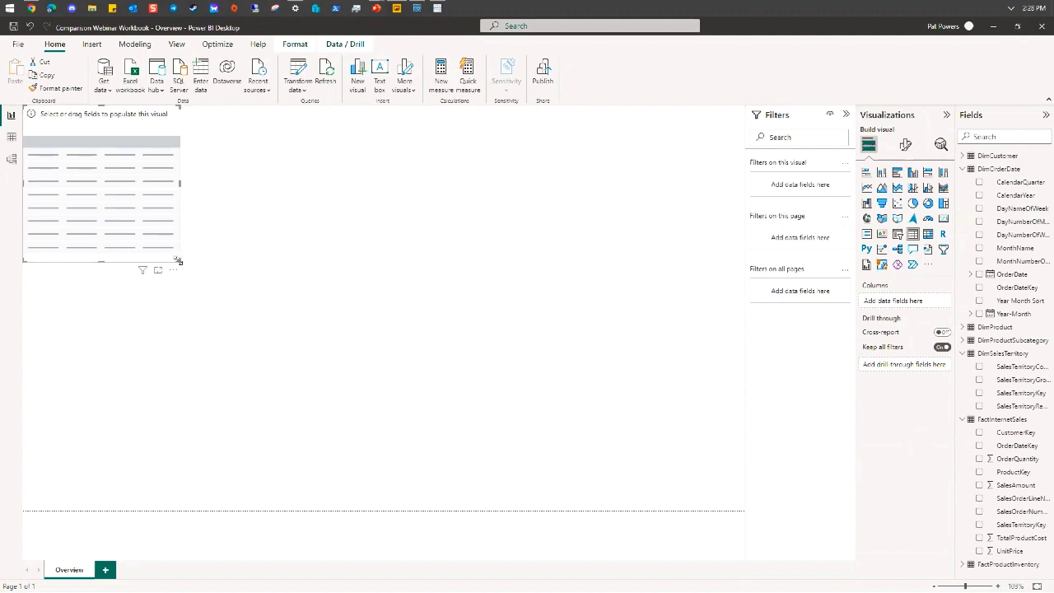
left_click_drag(178, 261, 712, 509)
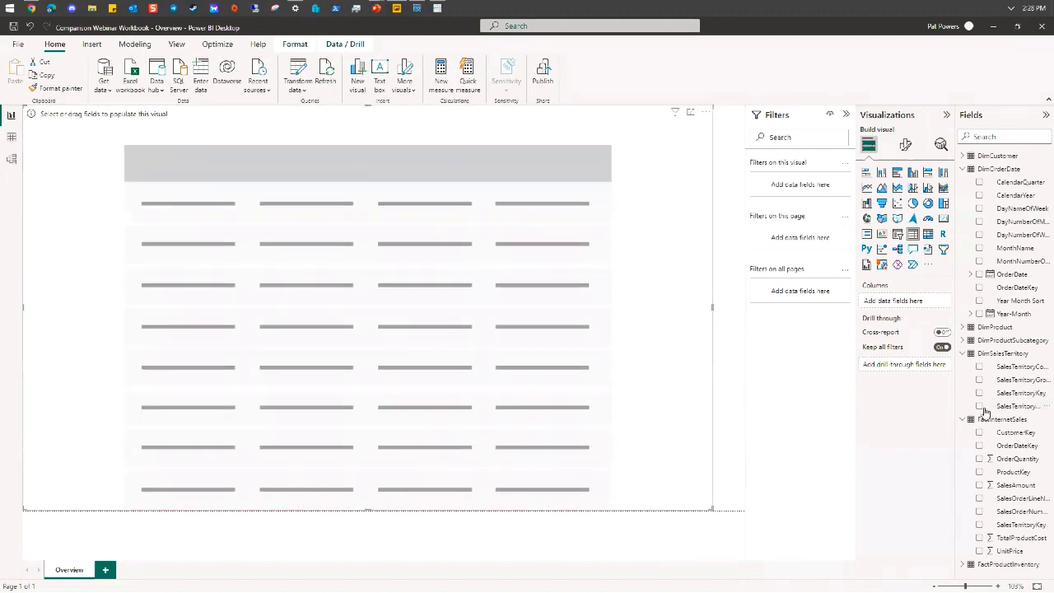
Add the ProductName field from DimProduct to the table as its first column
left_click(968, 566)
scroll(988, 493, "down", 3)
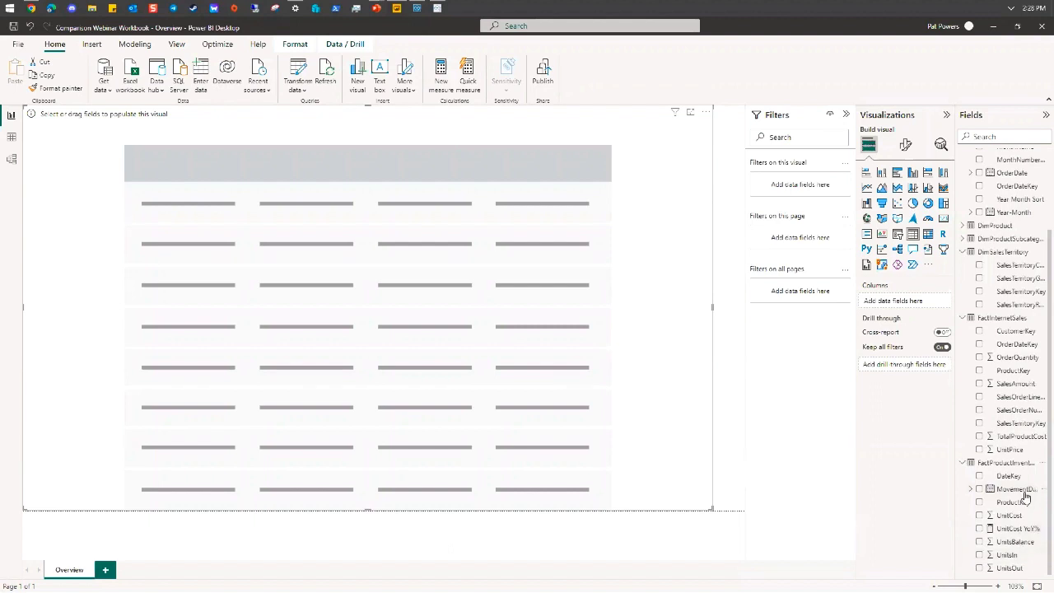
left_click(962, 228)
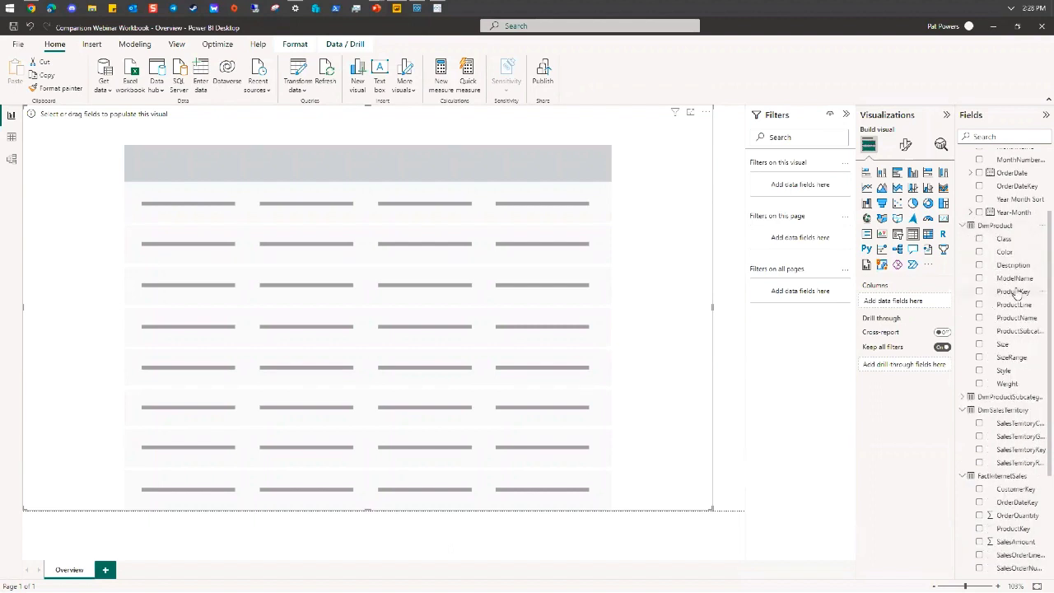
left_click(1025, 320)
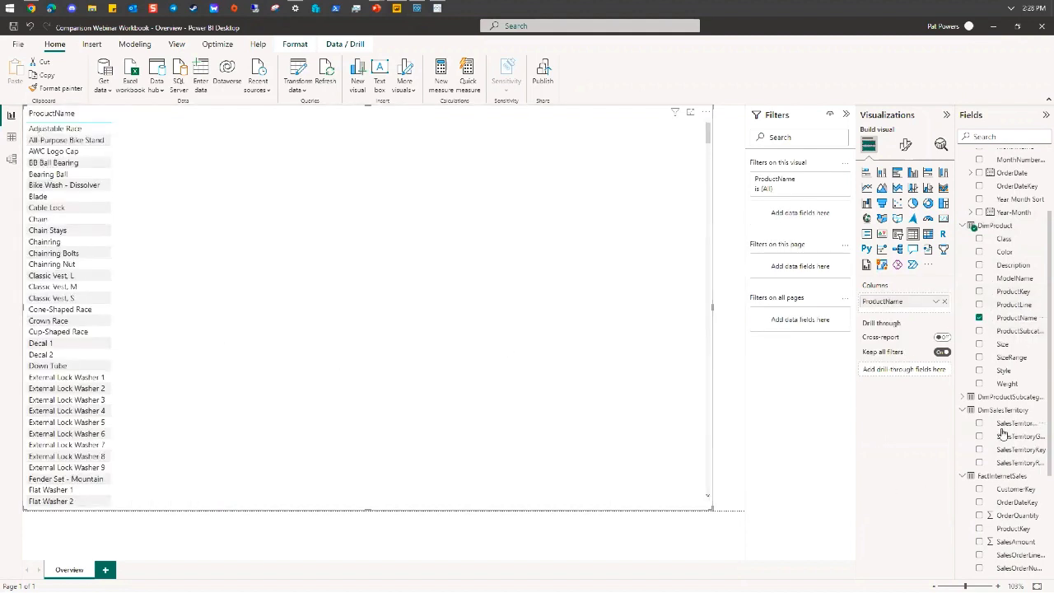
Add UnitCost from FactProductInventory to the table, summarized as Average, followed by the UnitCost YoY% measure
scroll(1006, 430, "down", 3)
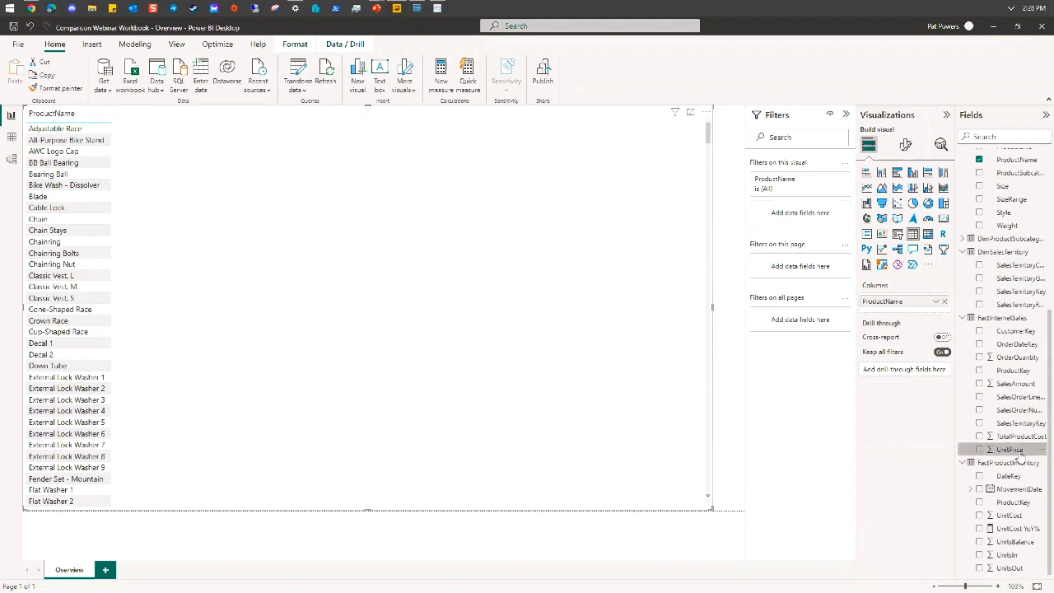
left_click(1017, 454)
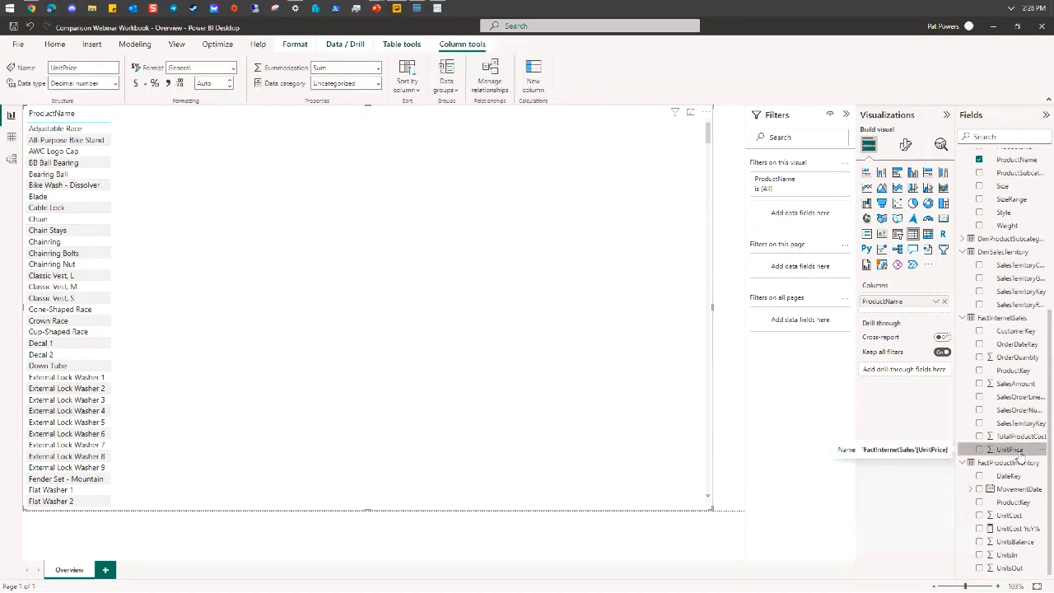
left_click_drag(1009, 515, 222, 351)
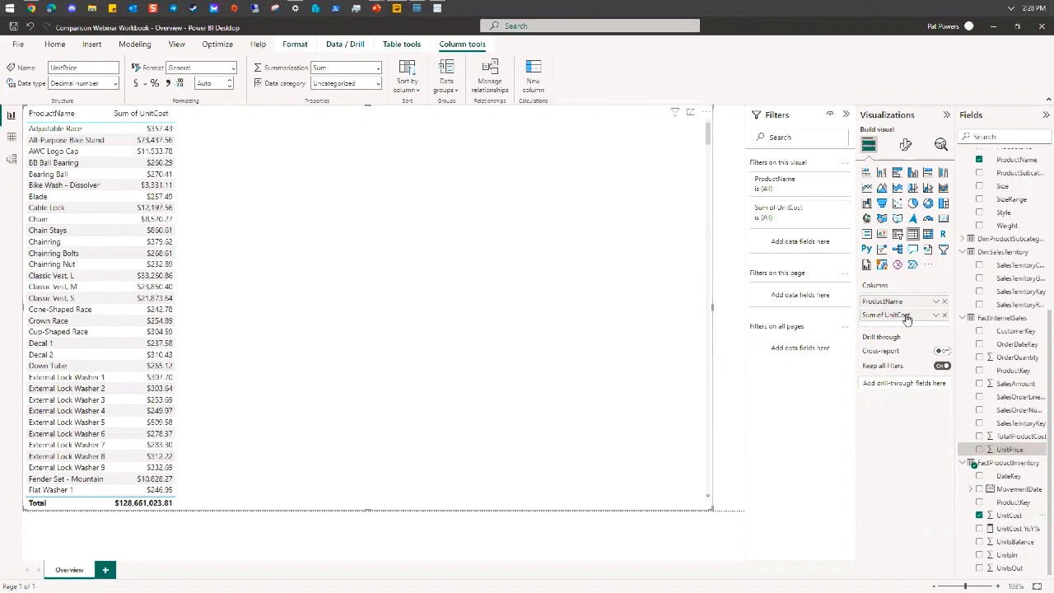
left_click(935, 315)
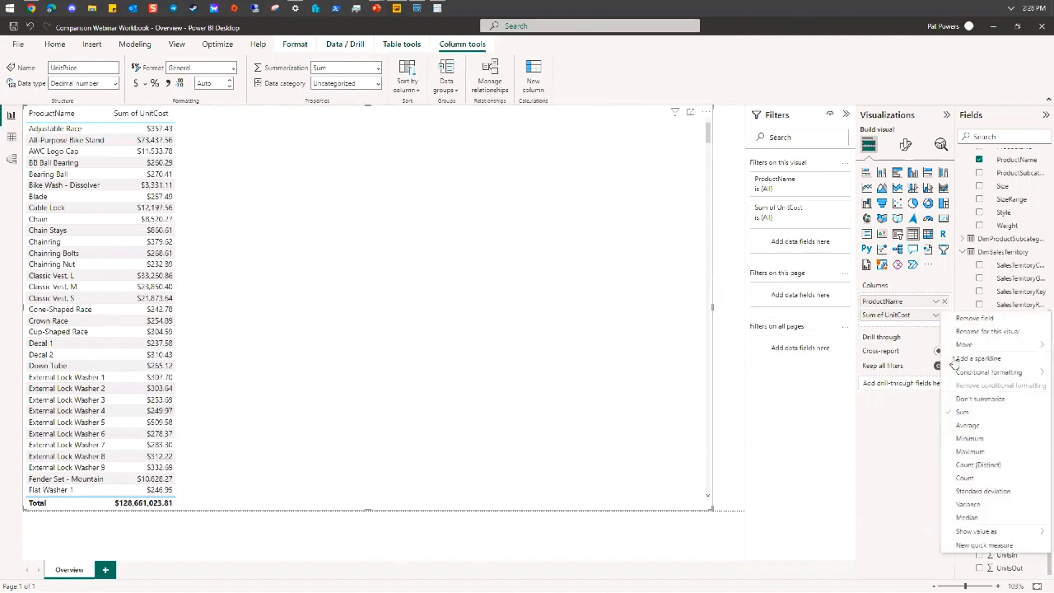
left_click(969, 425)
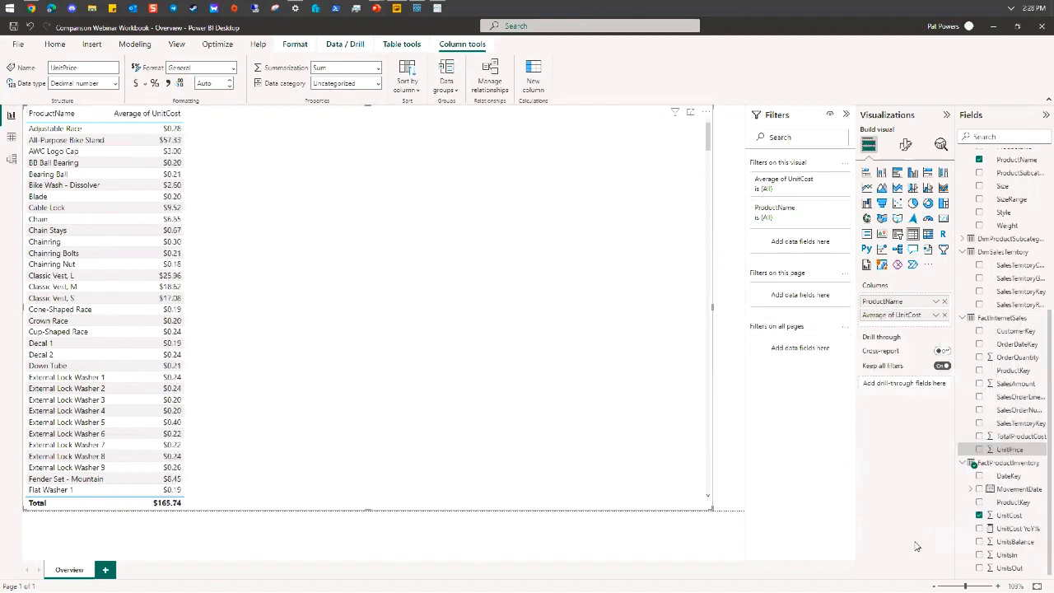
left_click_drag(1019, 529, 379, 404)
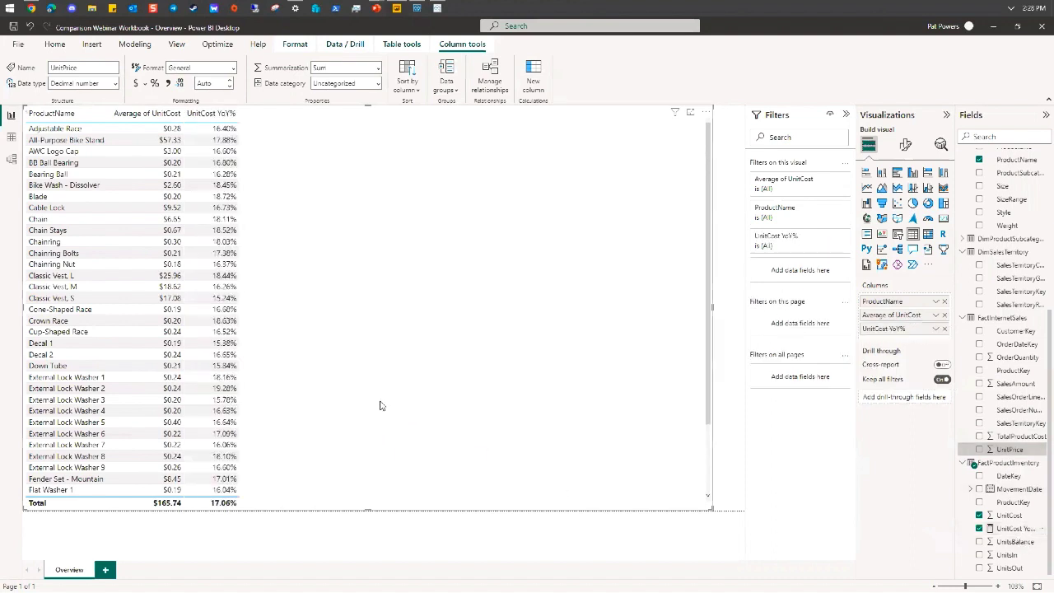
Apply rule-based icon conditional formatting to the UnitCost YoY% column, with the icons laid out right of the data
left_click(935, 329)
mouse_move(967, 386)
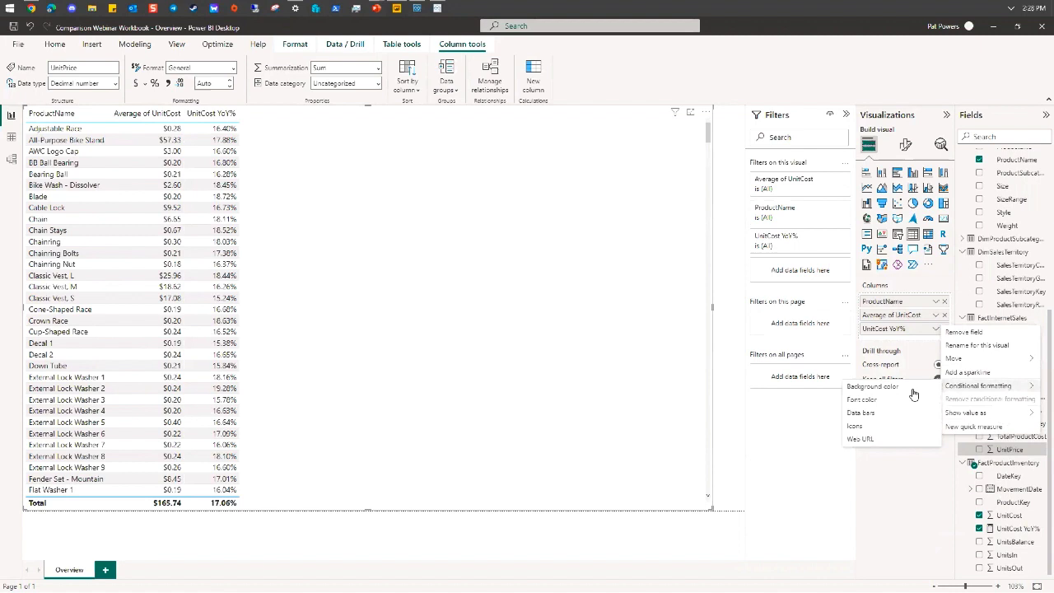
left_click(862, 425)
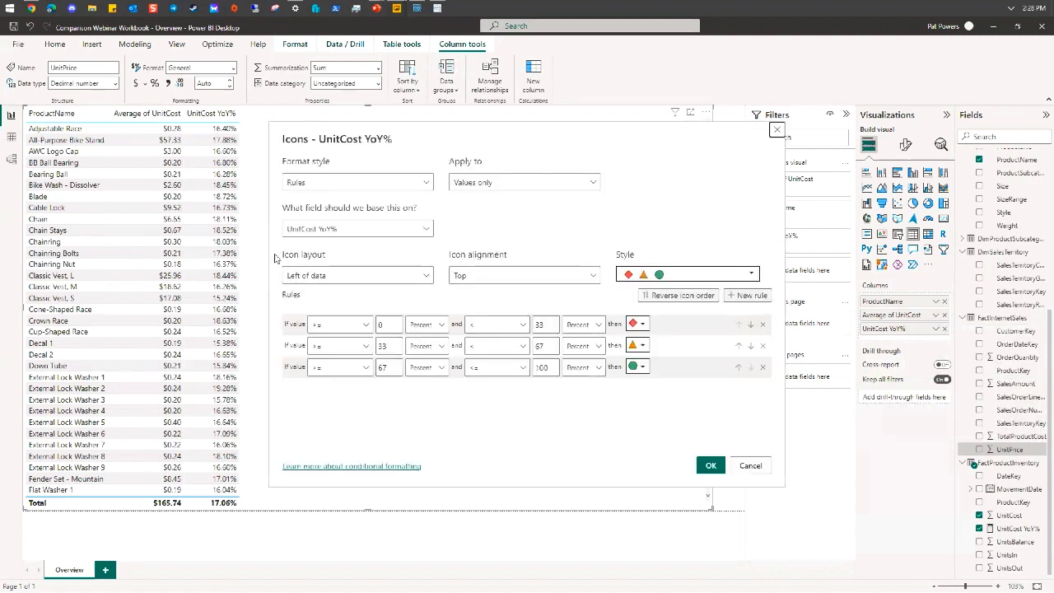
left_click(354, 275)
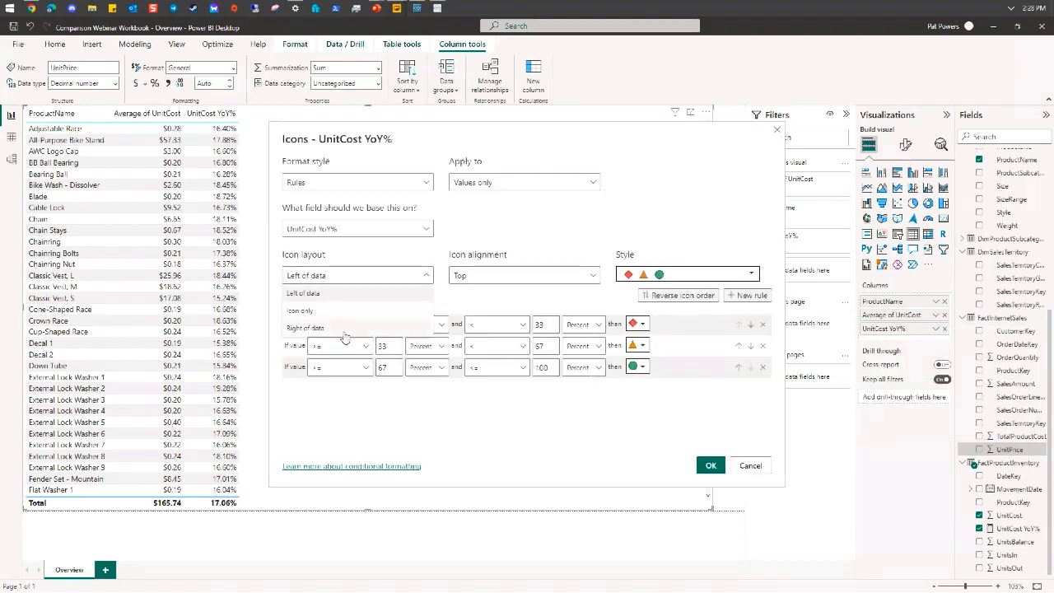
left_click(345, 328)
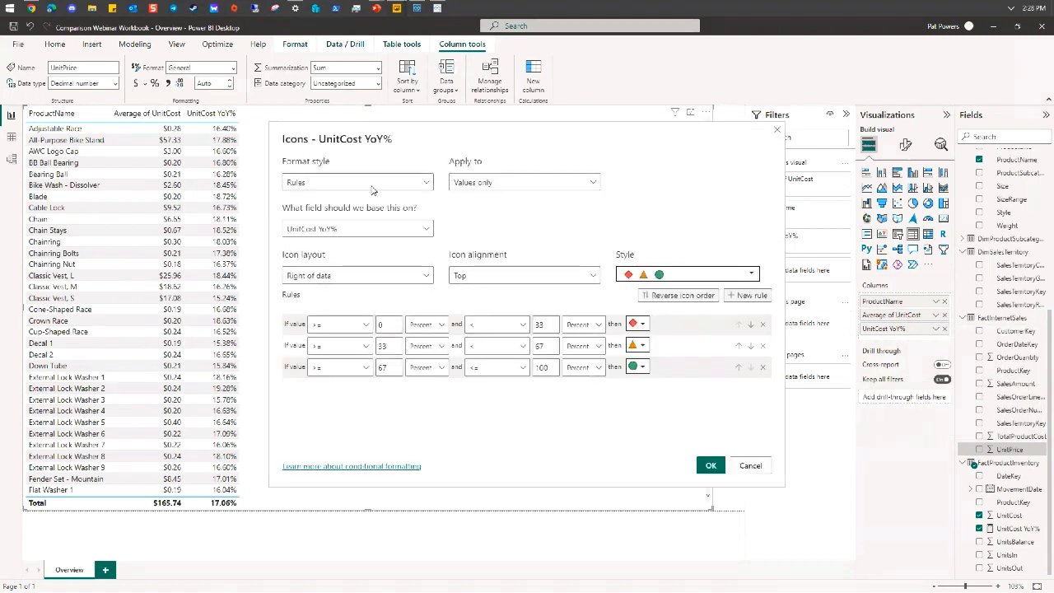
left_click(706, 467)
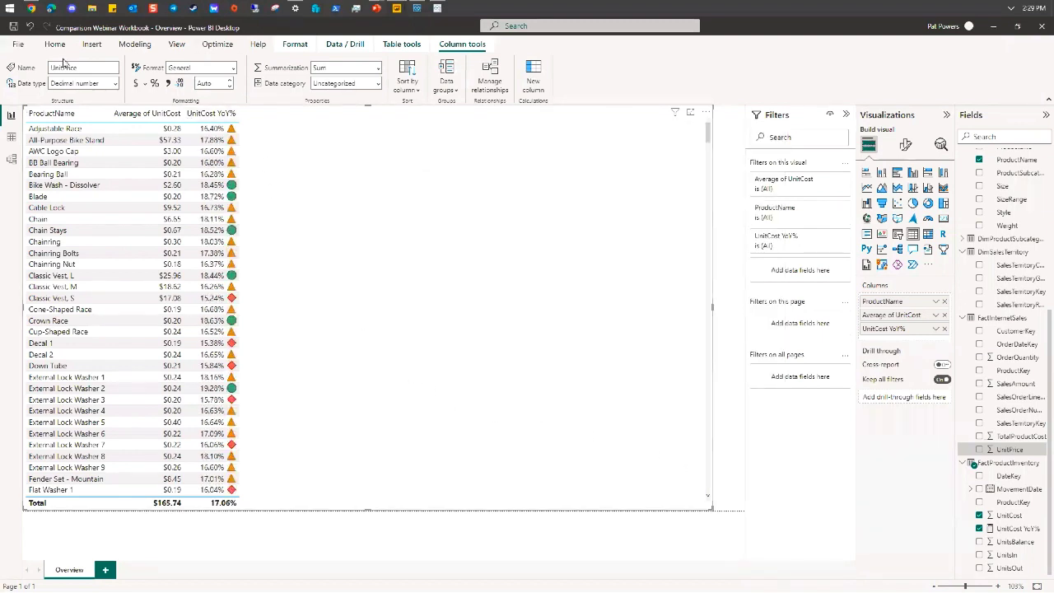
Save a copy of the report as "Comparison Webinar Workbook - Inventory" in the Comparison Webinar folder
left_click(20, 45)
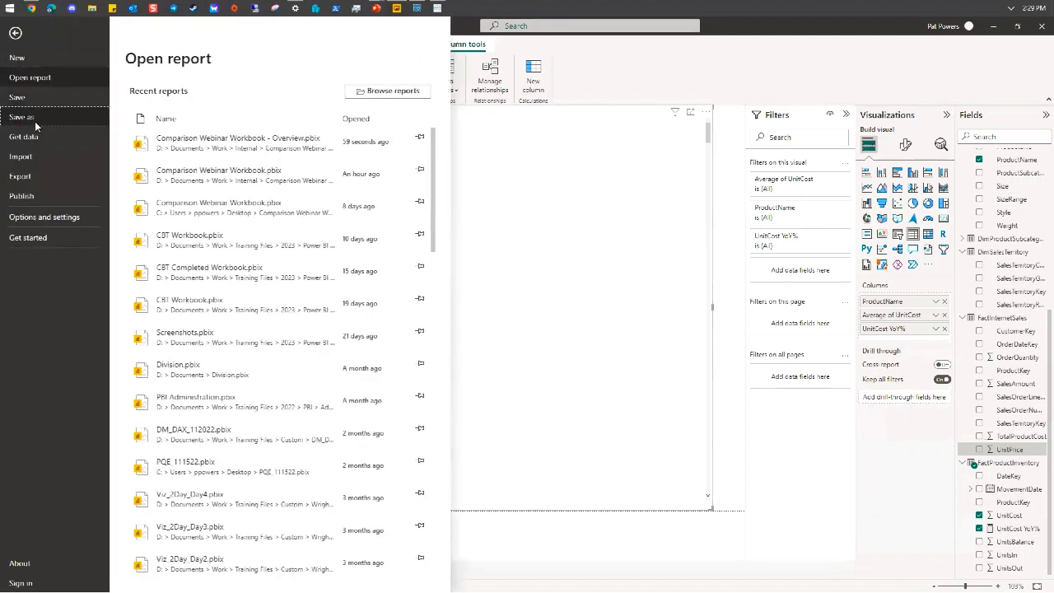
left_click(36, 115)
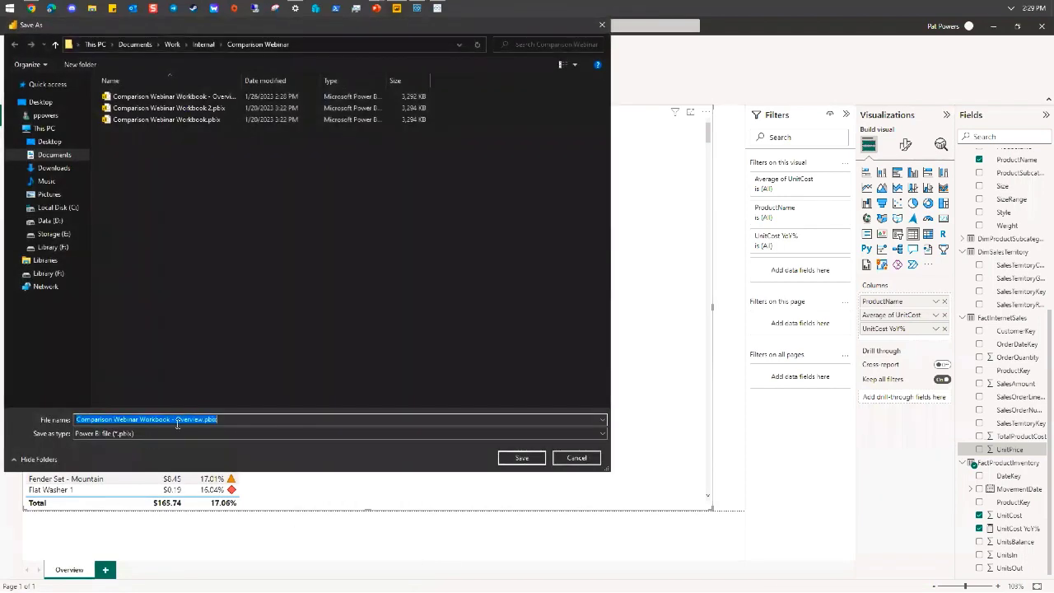
left_click(178, 419)
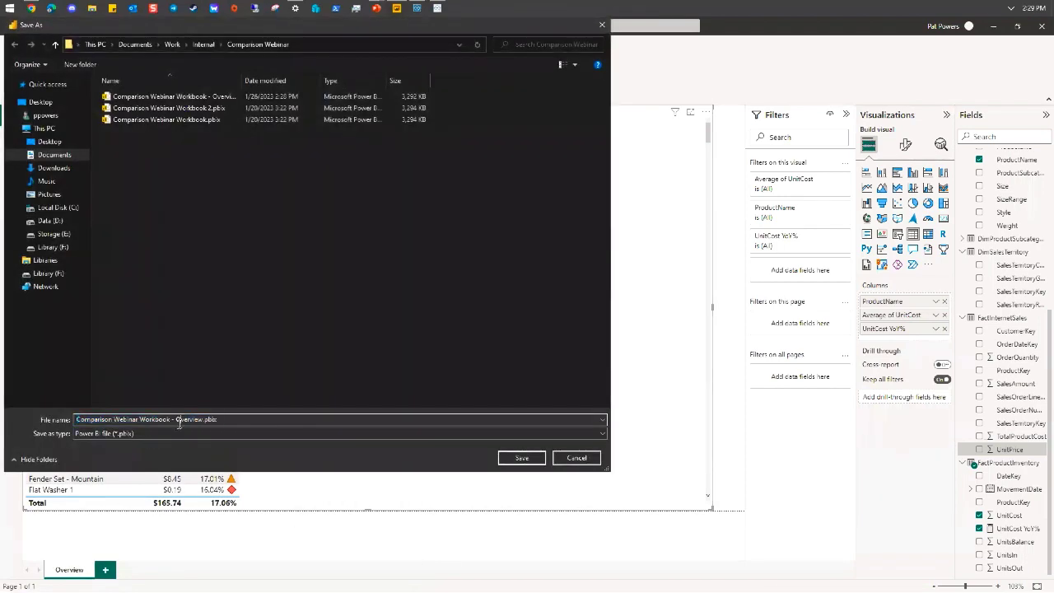
left_click_drag(188, 419, 203, 419)
left_click_drag(192, 420, 176, 420)
key("BackSpace")
left_click(522, 458)
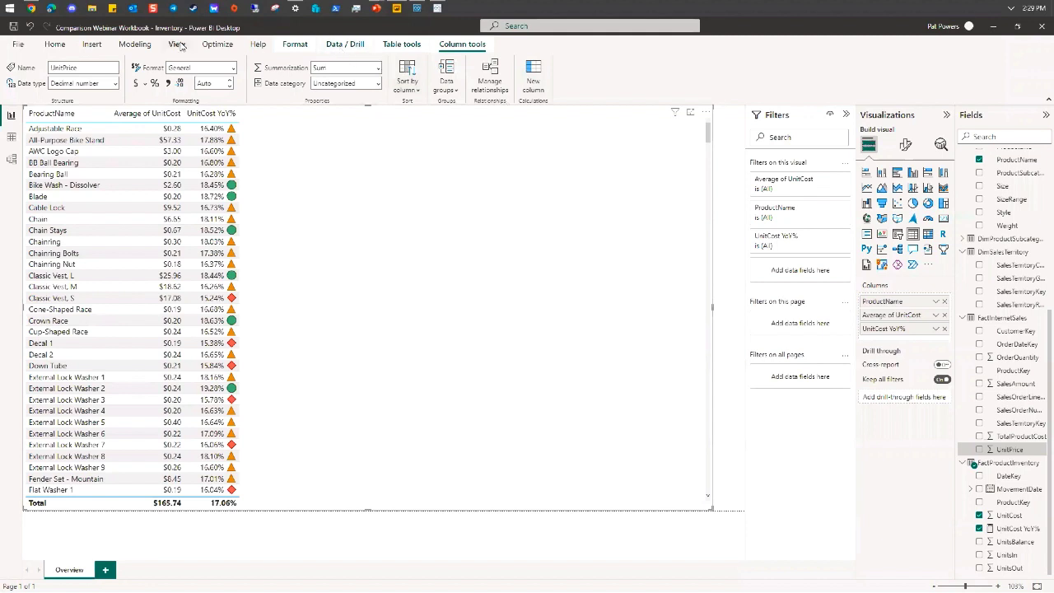
Back out of publishing the report and rename its Overview page to "Inventory"
left_click(55, 45)
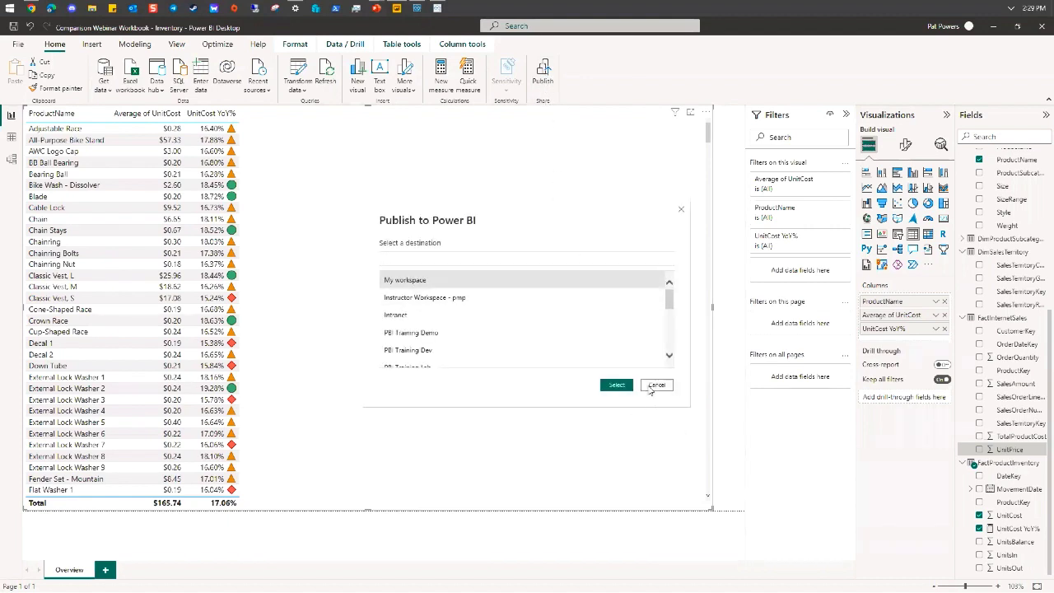
left_click(655, 384)
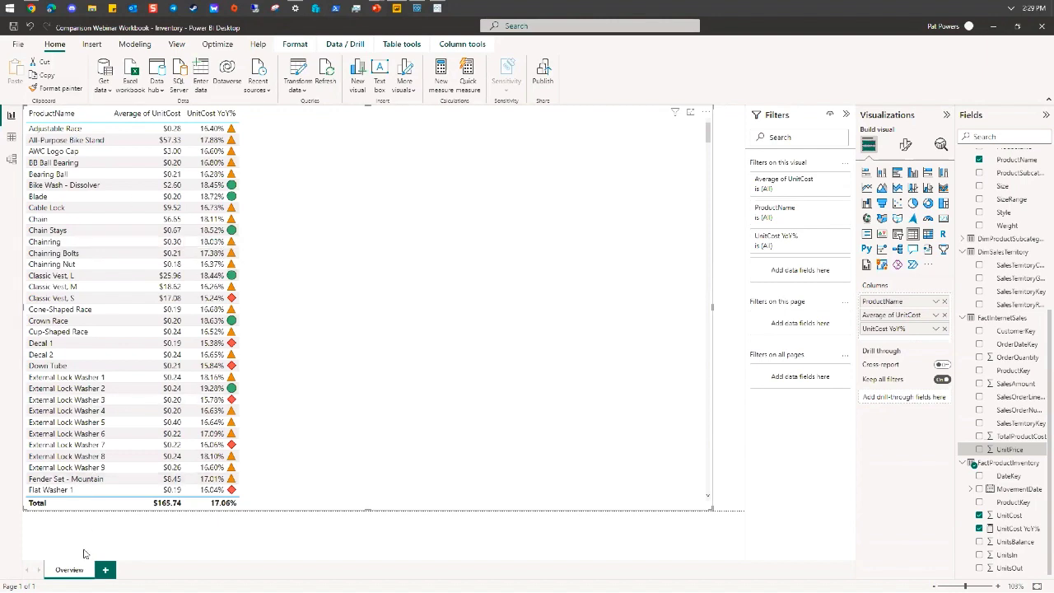
double_click(76, 573)
key("BackSpace")
type("Inventory")
key("Return")
Publish the Inventory workbook to My workspace and dismiss the publishing dialog
left_click(542, 75)
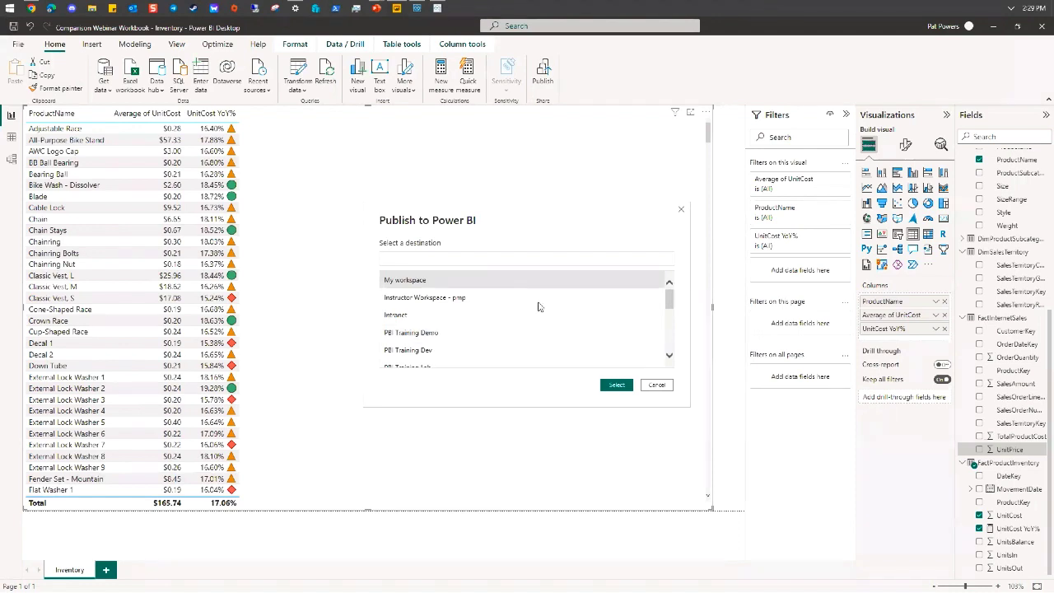
left_click(615, 385)
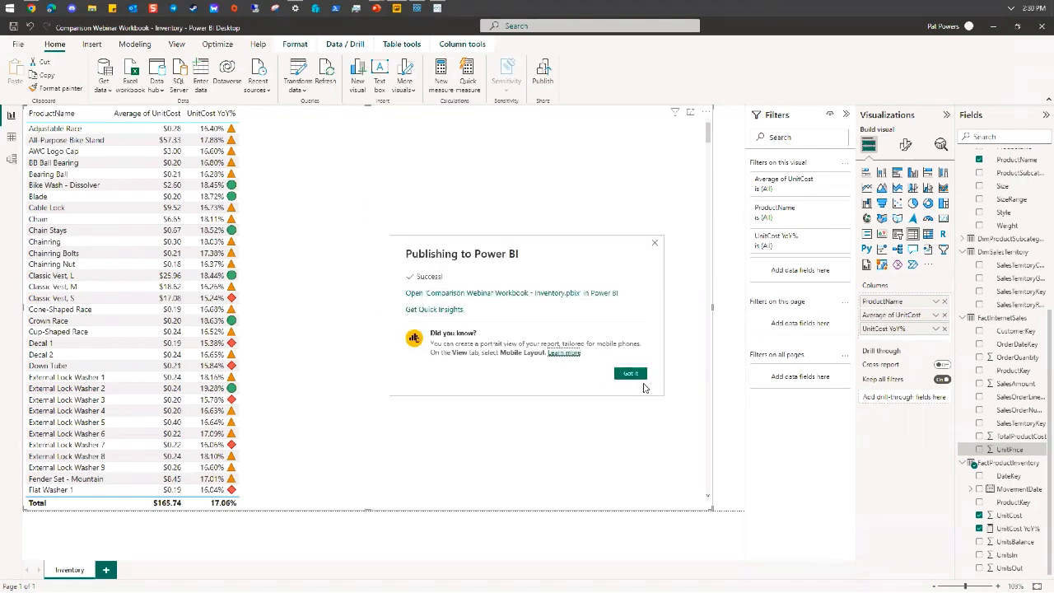
left_click(631, 374)
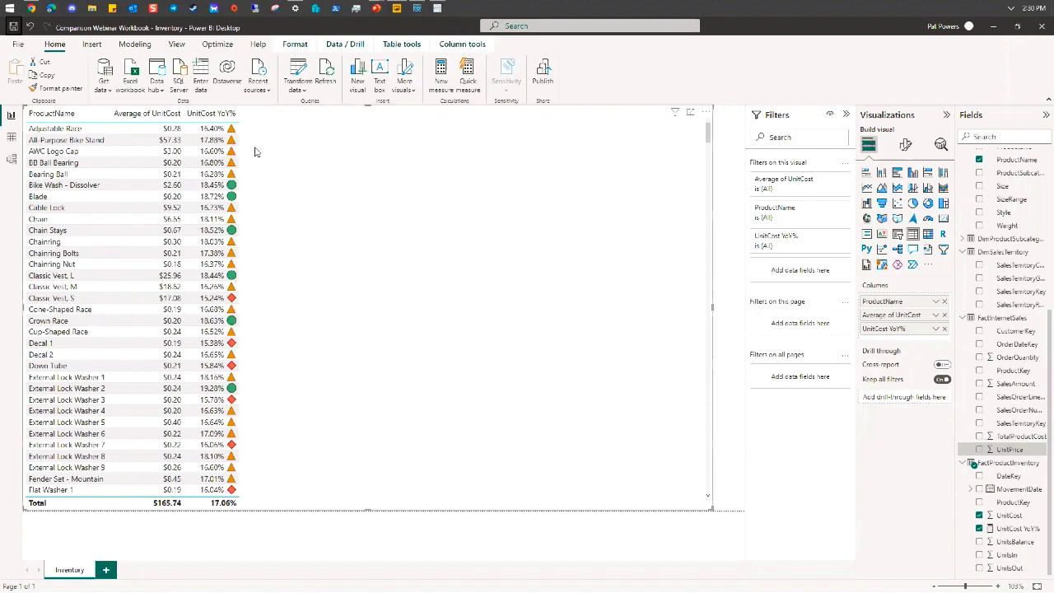
Open "Comparison Webinar Workbook - Overview" and publish it to My workspace
left_click(10, 45)
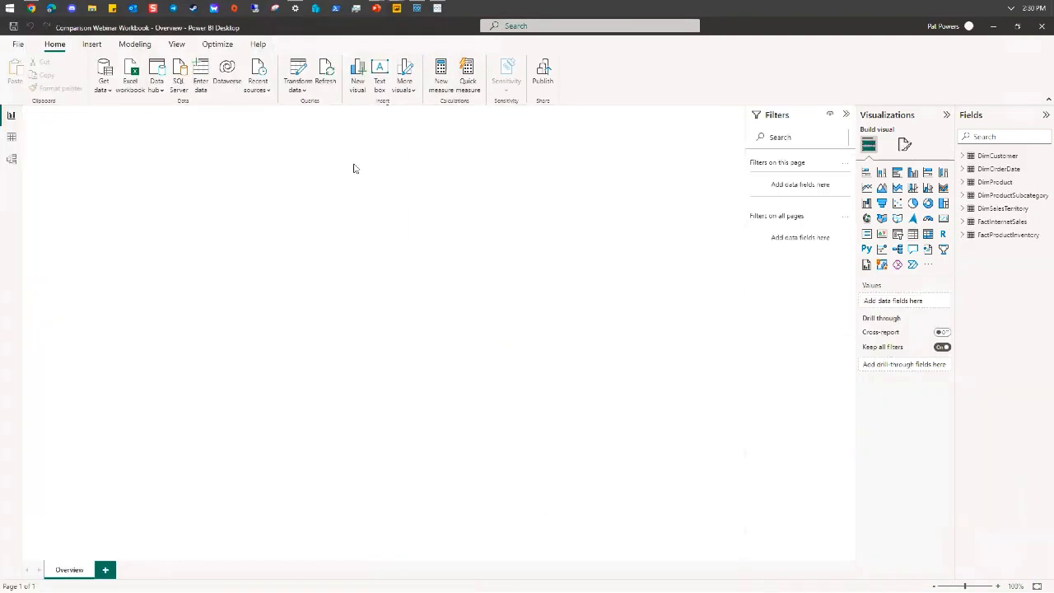
left_click(547, 73)
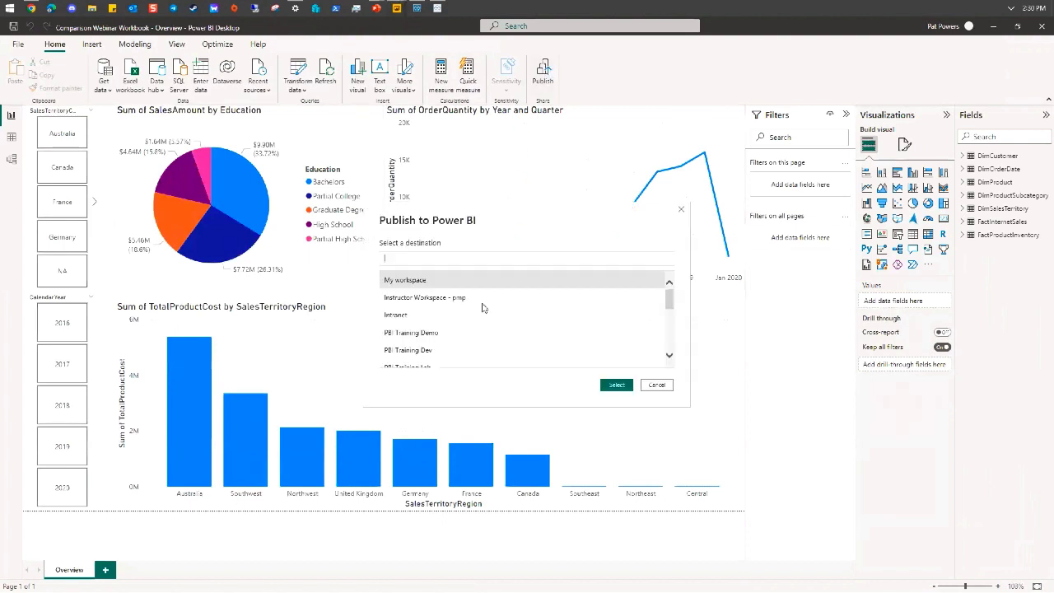
left_click(617, 385)
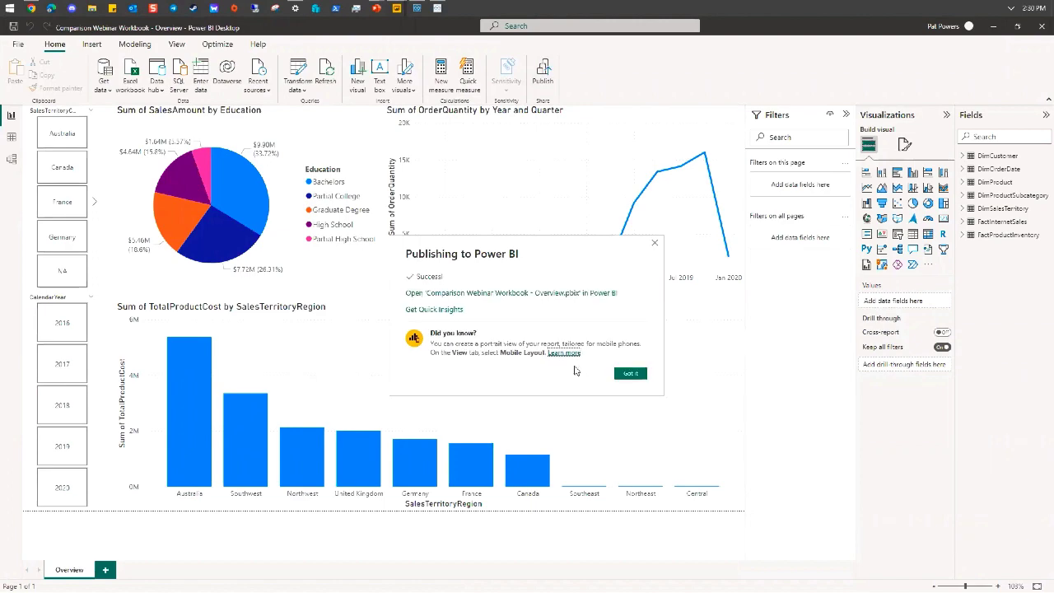
left_click(632, 374)
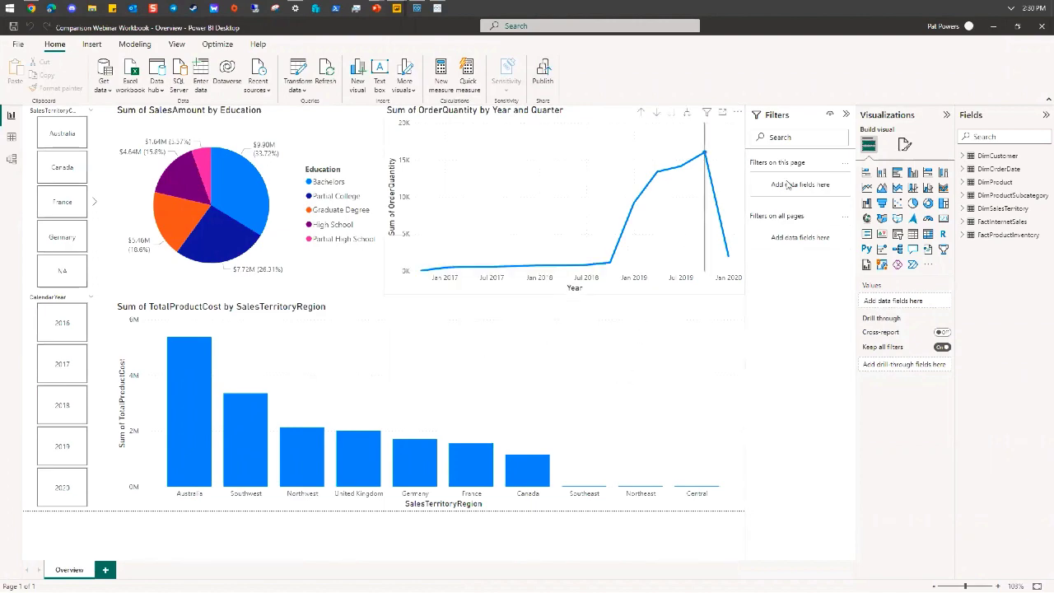
Minimize both Power BI Desktop windows and switch to the Power BI service home page in the Chrome browser
left_click(993, 31)
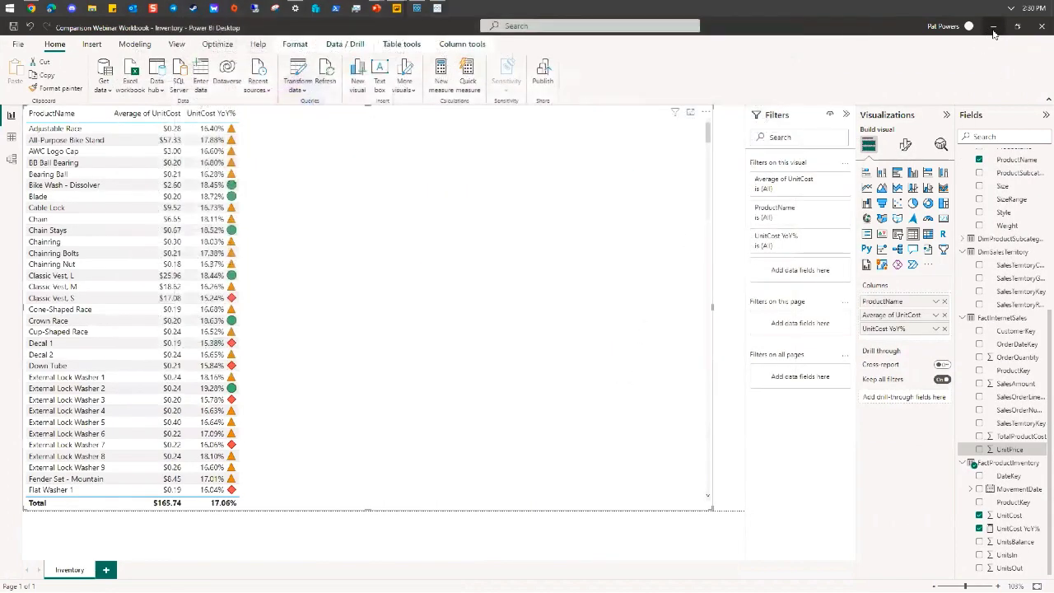
left_click(993, 31)
key("super")
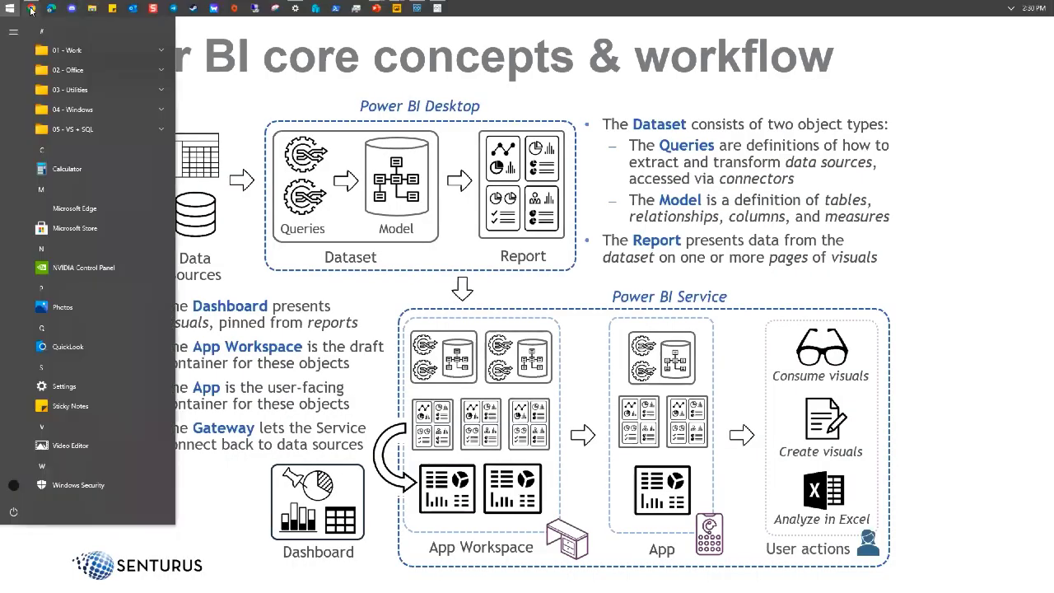
left_click(30, 7)
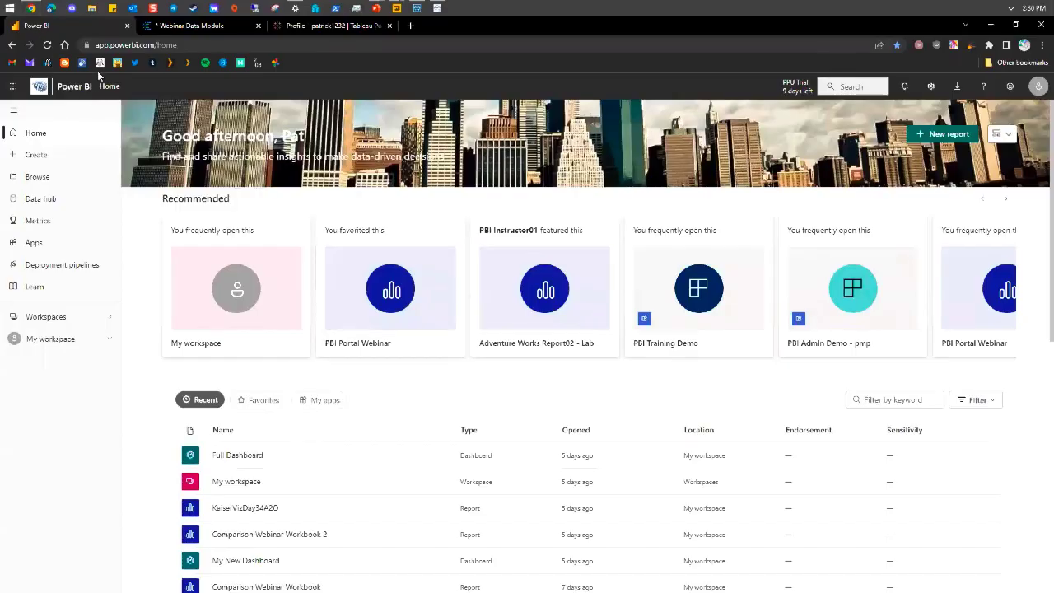
Reload the page, open My workspace and locate the published Comparison Webinar Workbook Inventory and Overview items
left_click(46, 45)
left_click(50, 339)
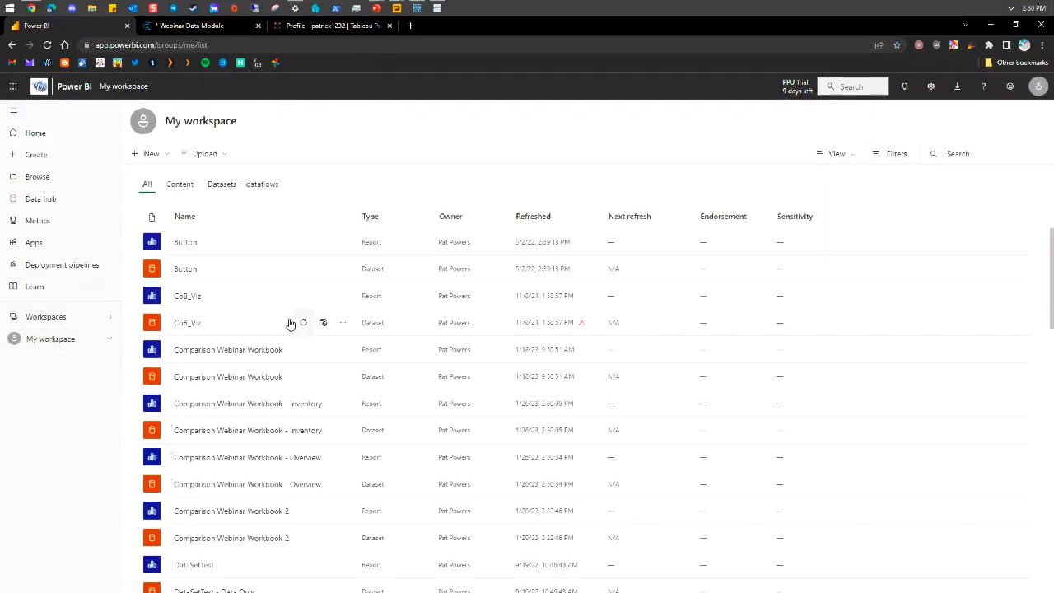
scroll(299, 329, "down", 10)
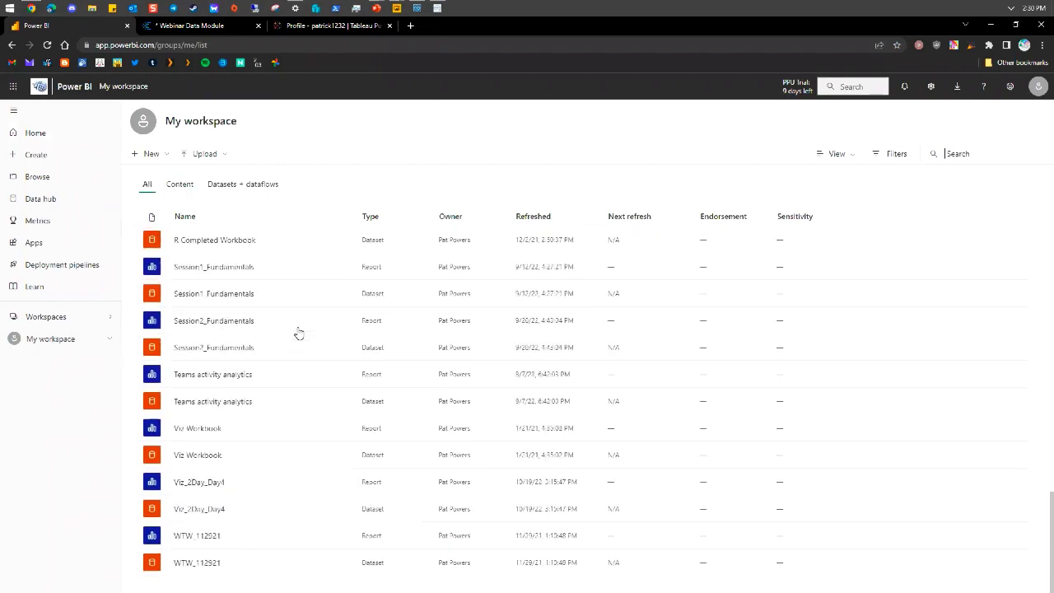
scroll(280, 385, "up", 10)
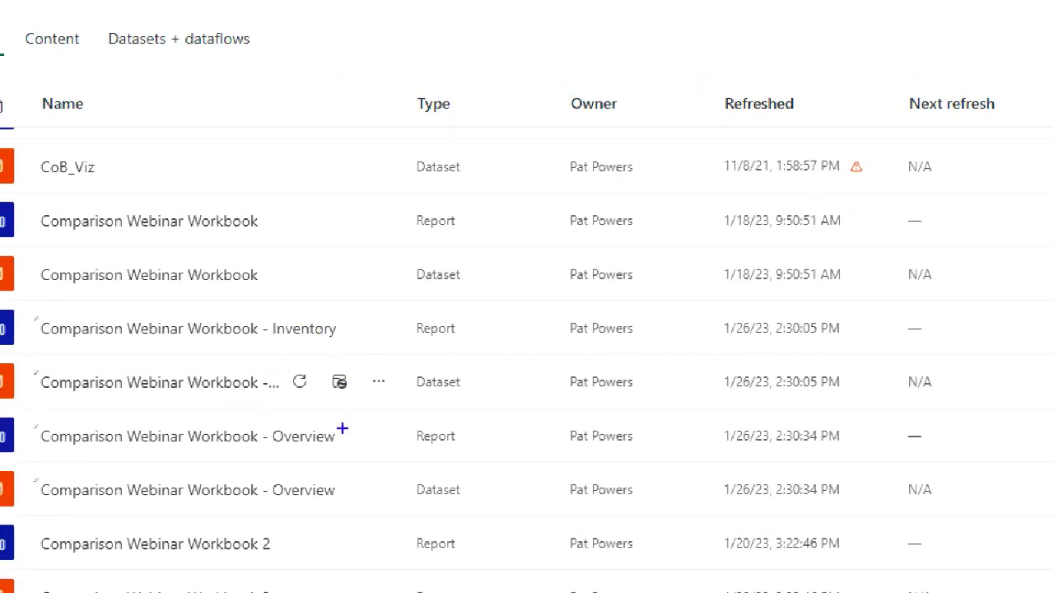
key("Escape")
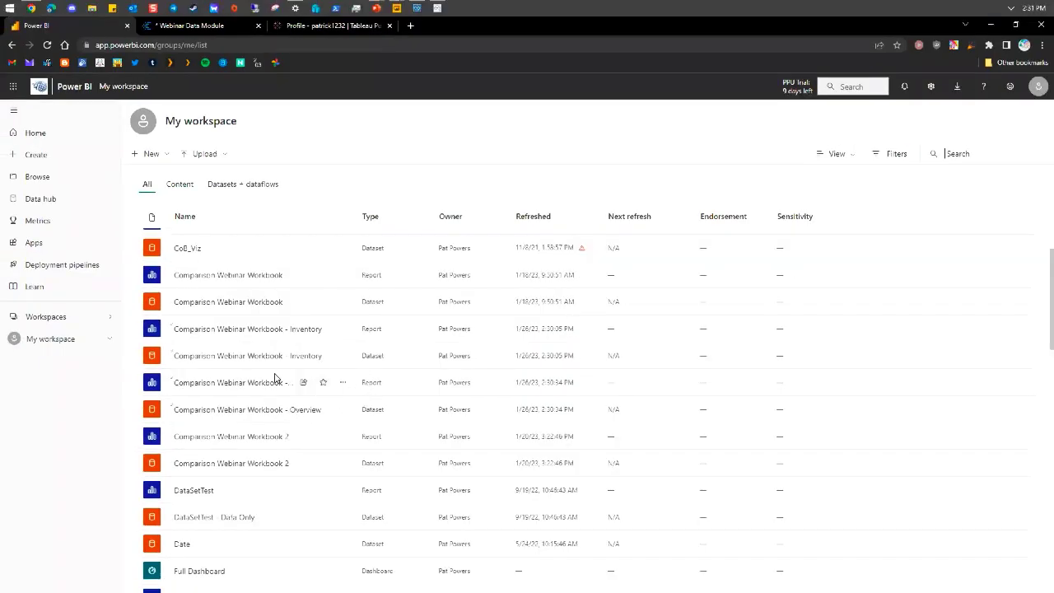
View the "Comparison Webinar Workbook - Overview" report, then return to the My workspace list
left_click(233, 385)
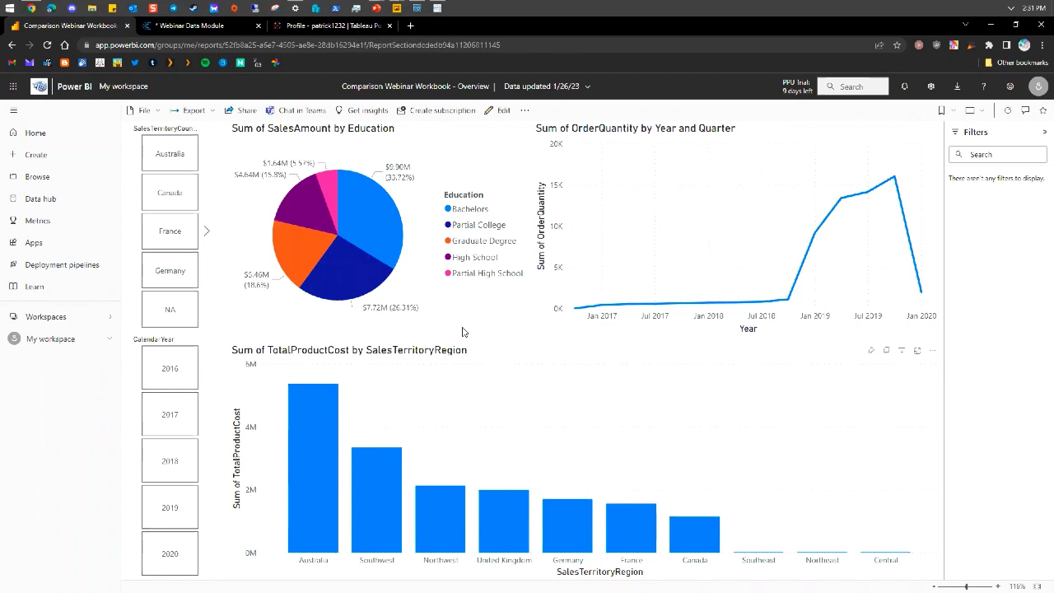
left_click(13, 45)
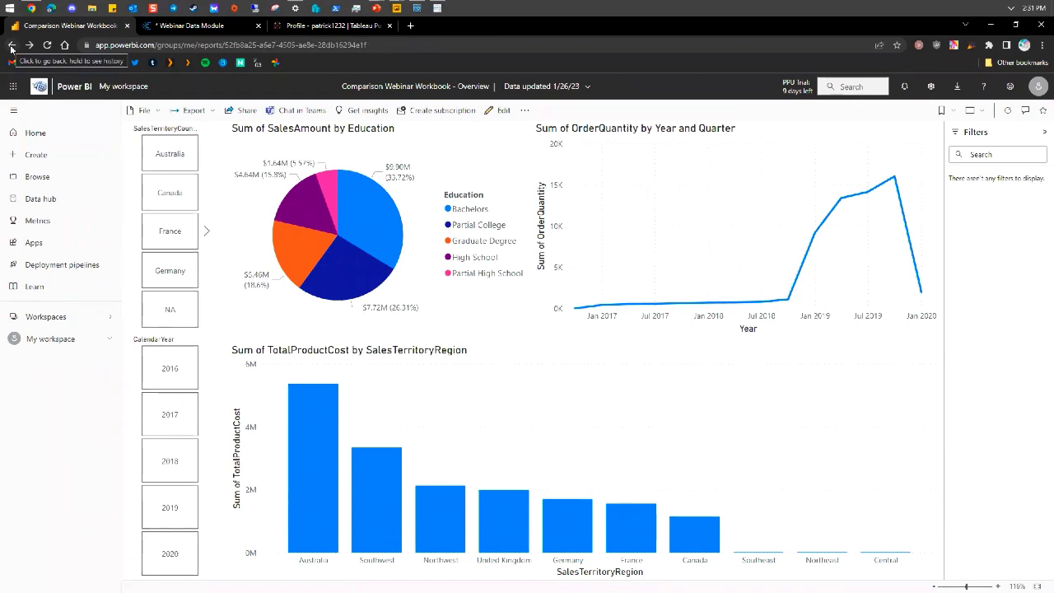
left_click(11, 46)
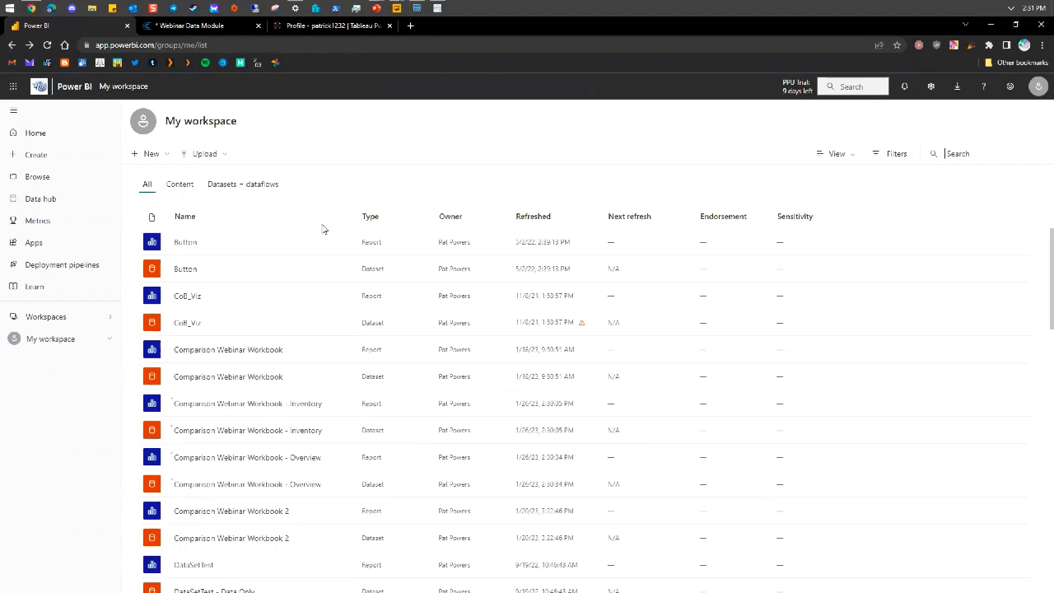
Check the computer's CPU and memory performance in Task Manager, then close it
left_click(355, 10)
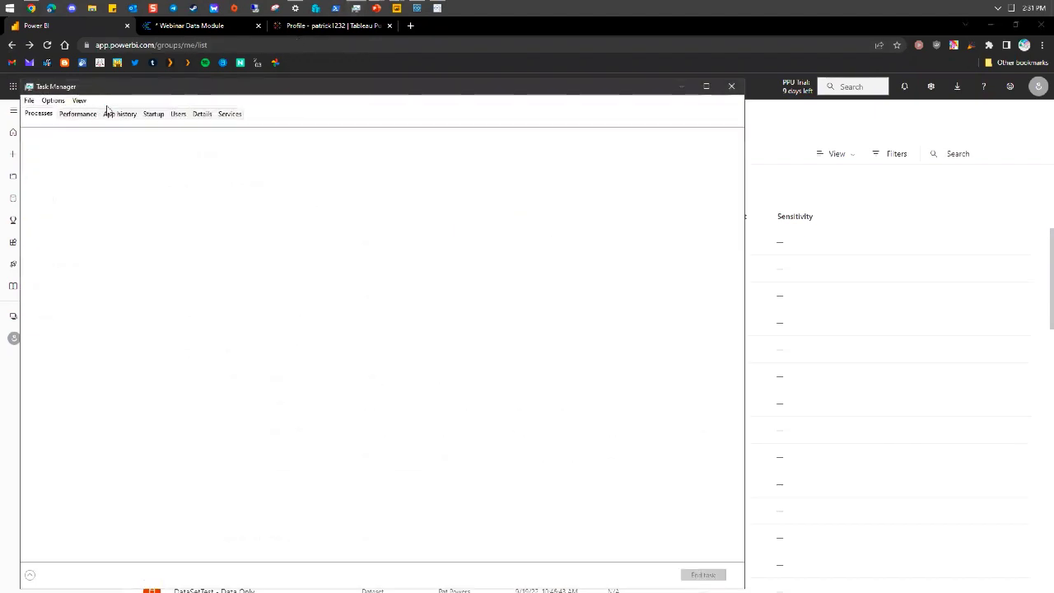
left_click(78, 114)
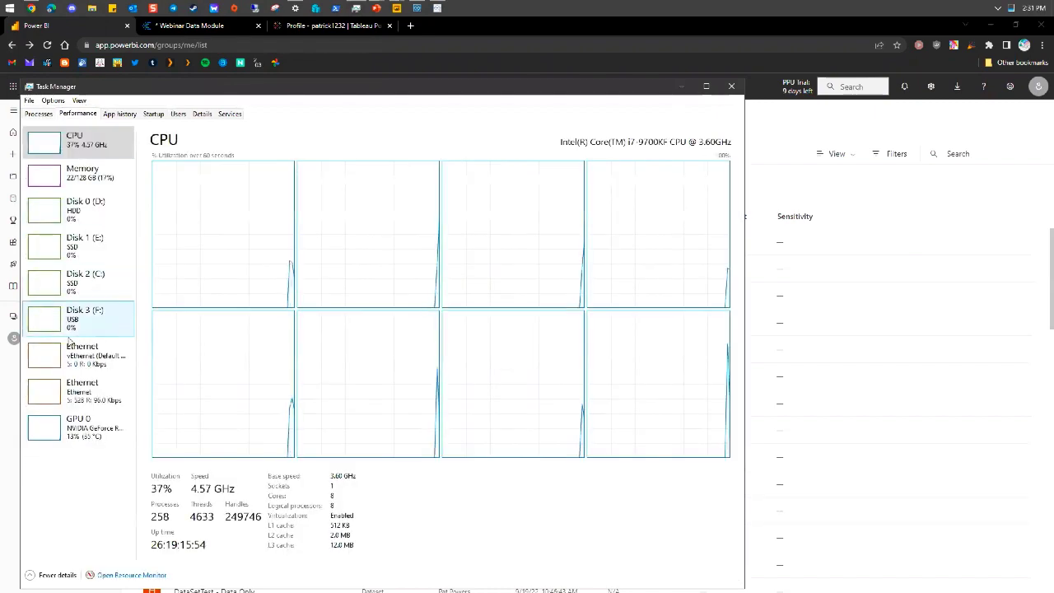
left_click(86, 173)
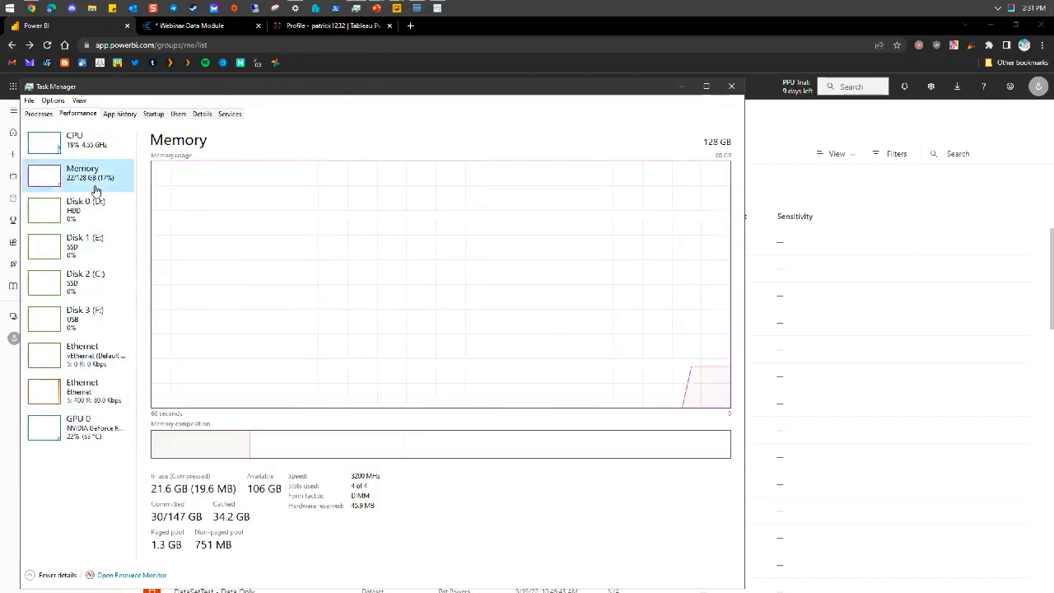
left_click(732, 87)
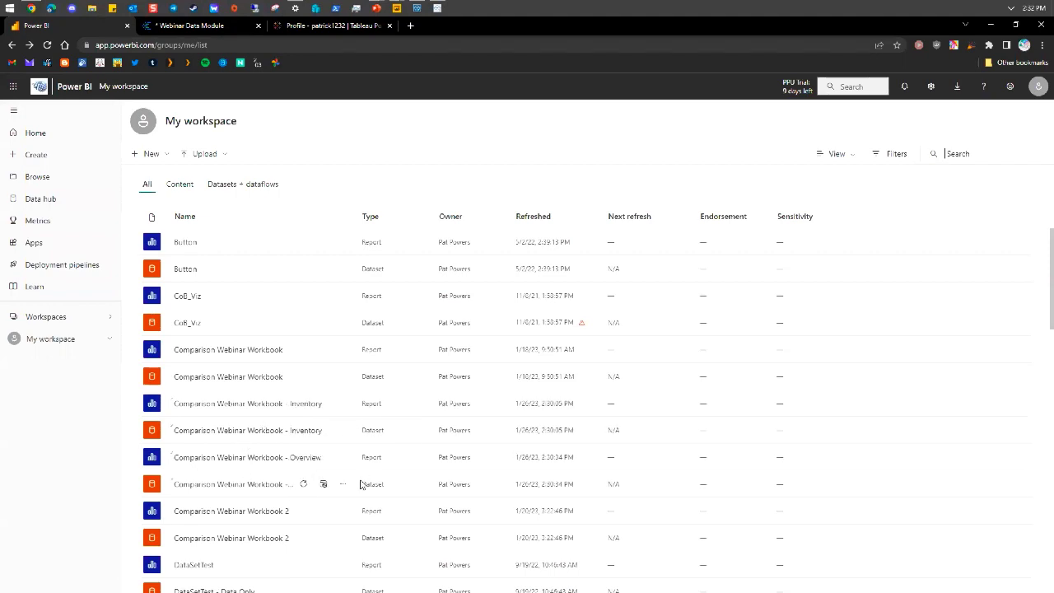
Open the "Comparison Webinar Workbook - Overview" report, pin its page live to a new dashboard named "Webinar Live" and dismiss the notification
left_click(255, 458)
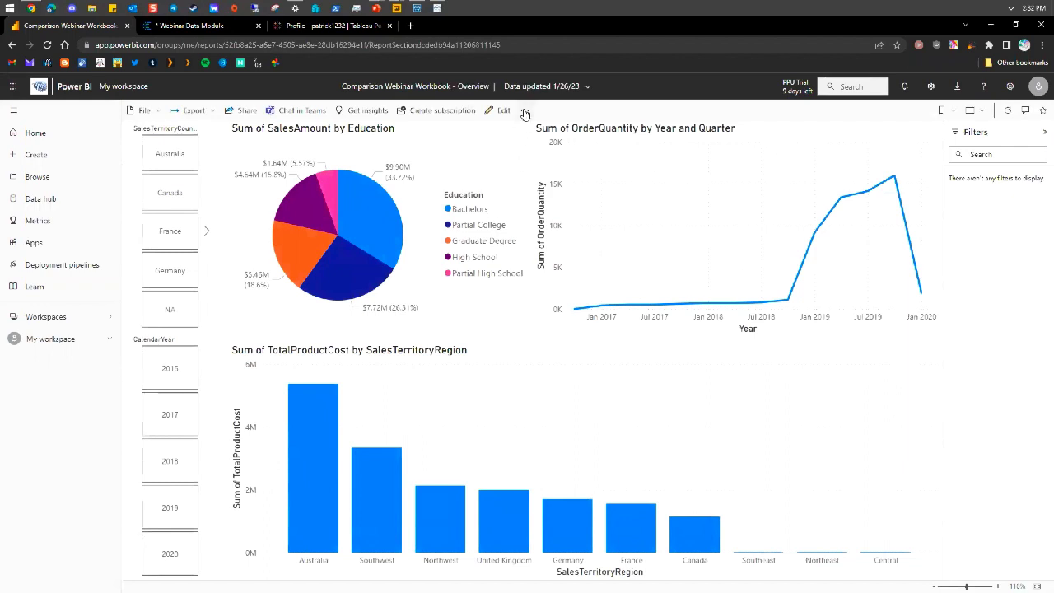
left_click(525, 112)
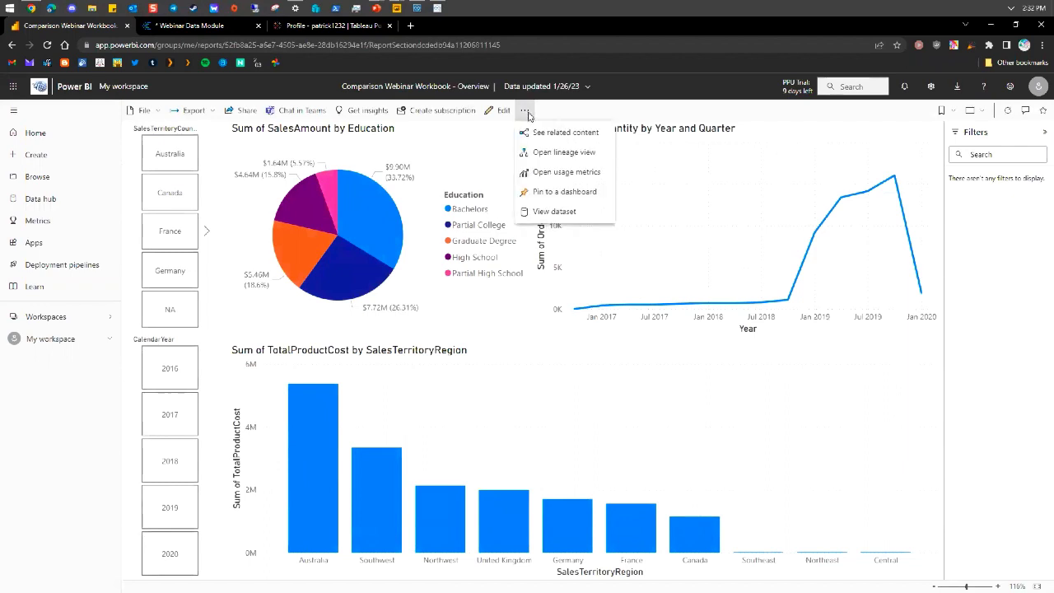
left_click(563, 197)
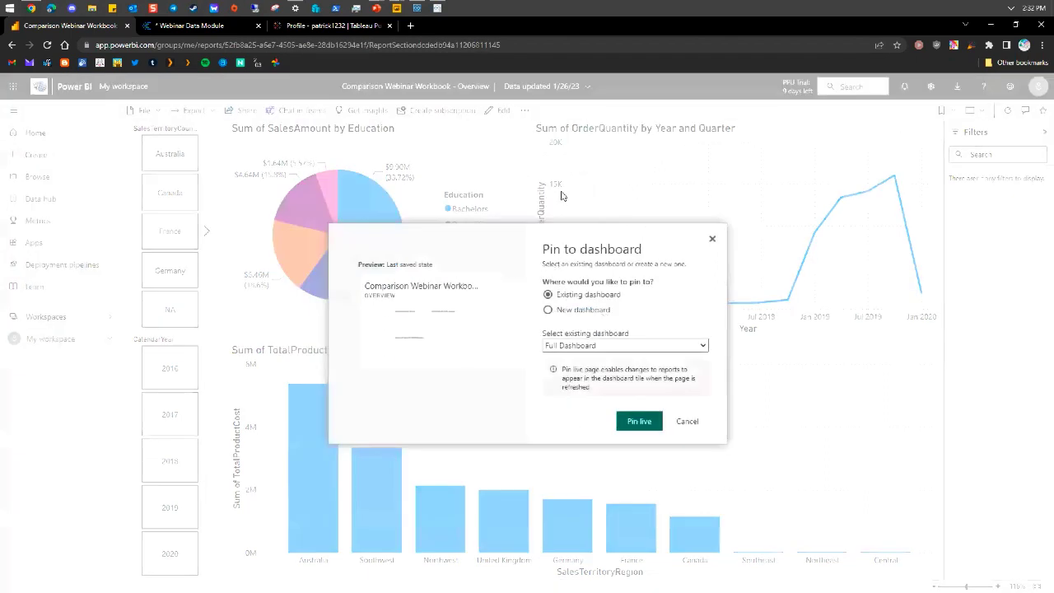
left_click(599, 346)
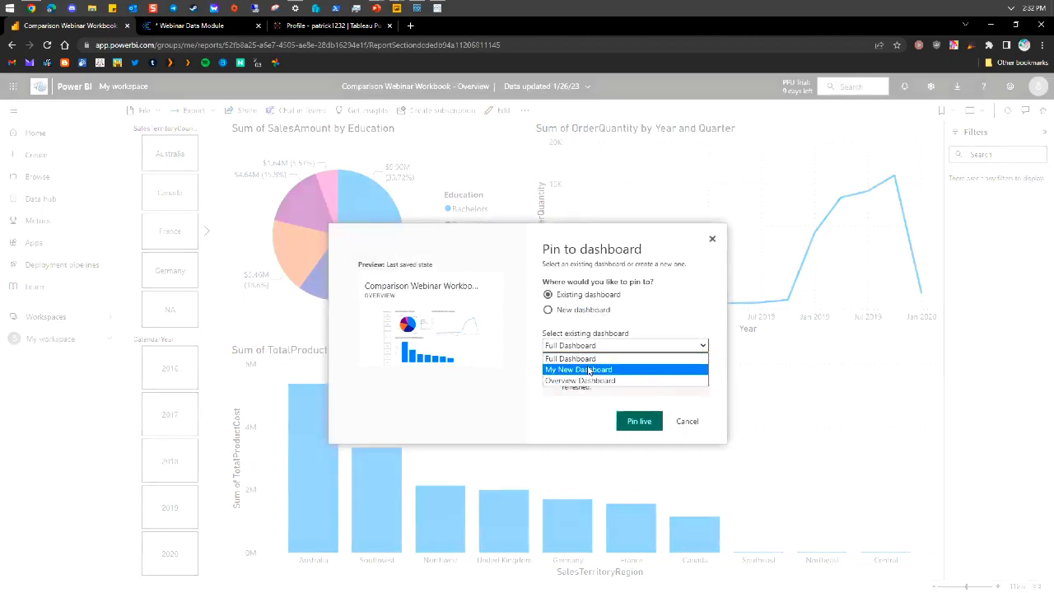
left_click(582, 311)
left_click(580, 345)
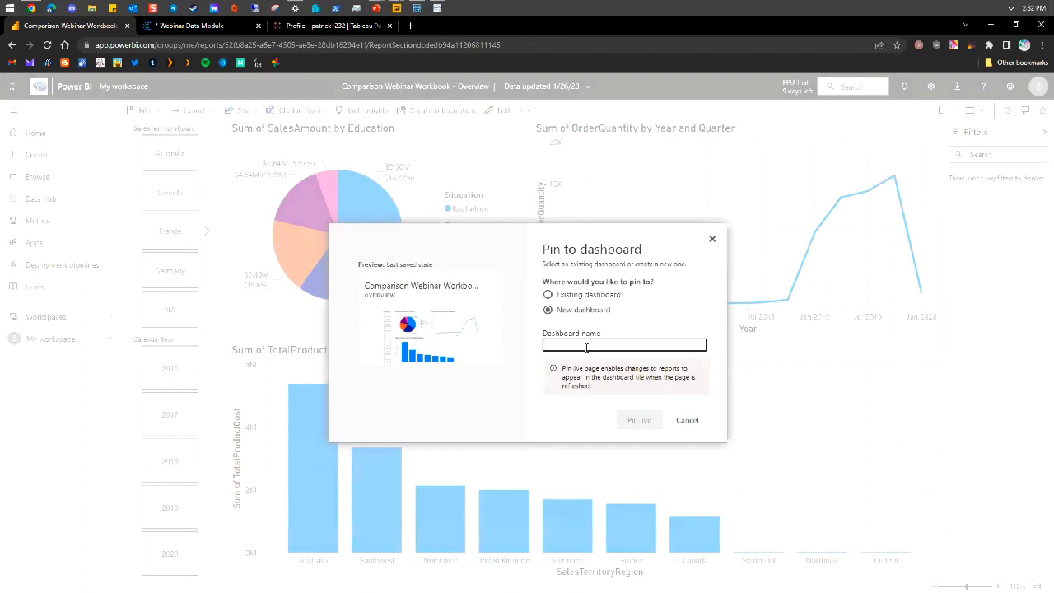
type("Webin")
key("BackSpace")
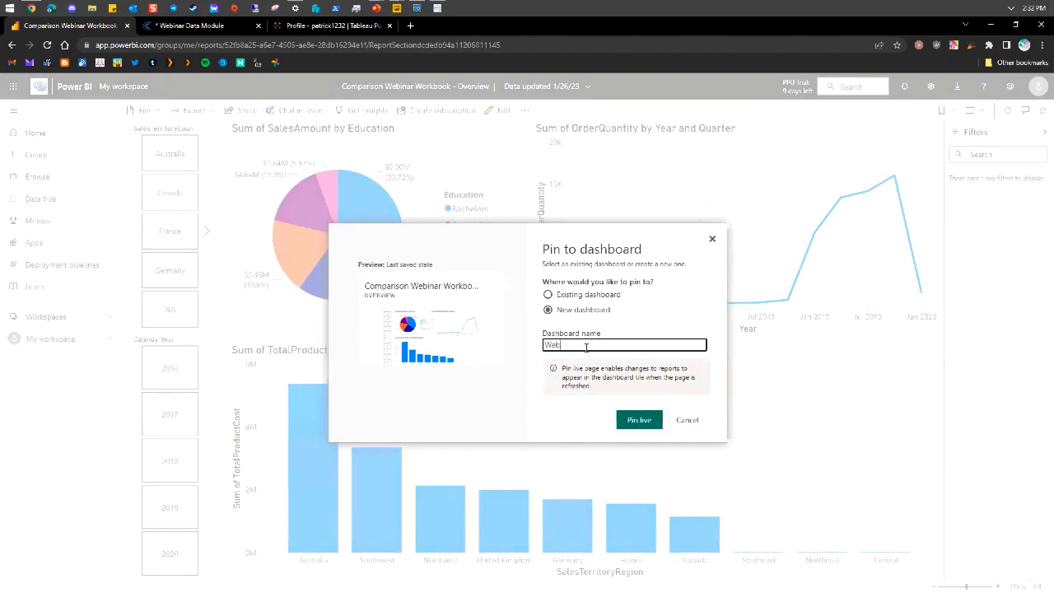
type("nar Live")
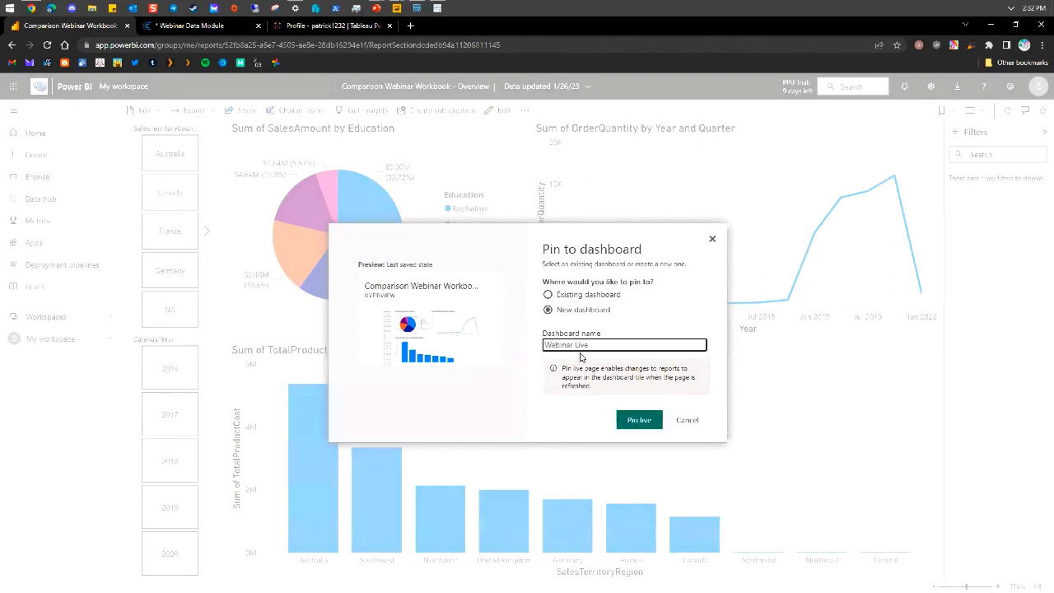
left_click(641, 421)
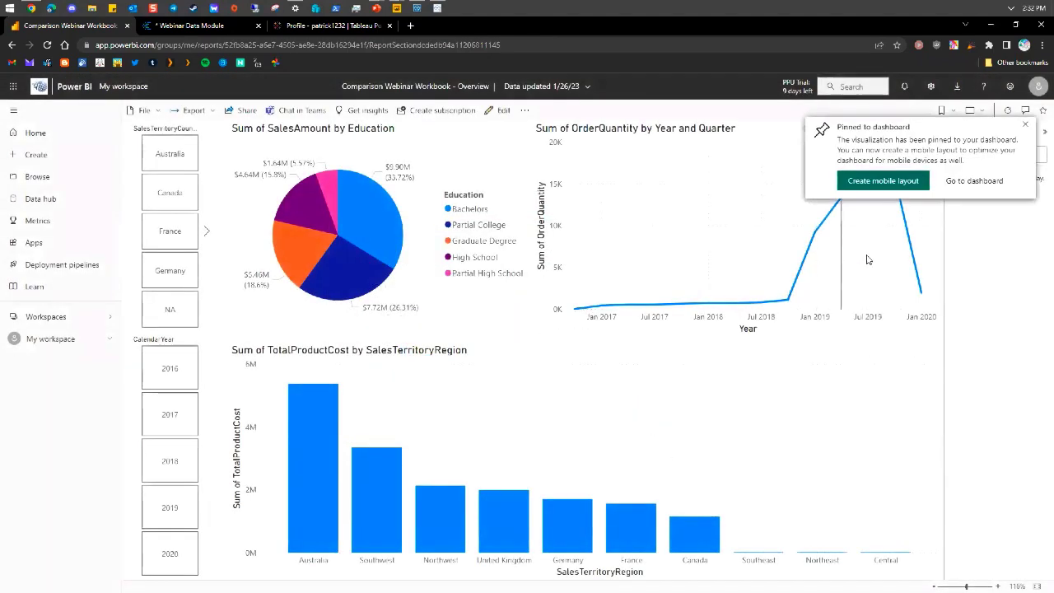
left_click(1027, 130)
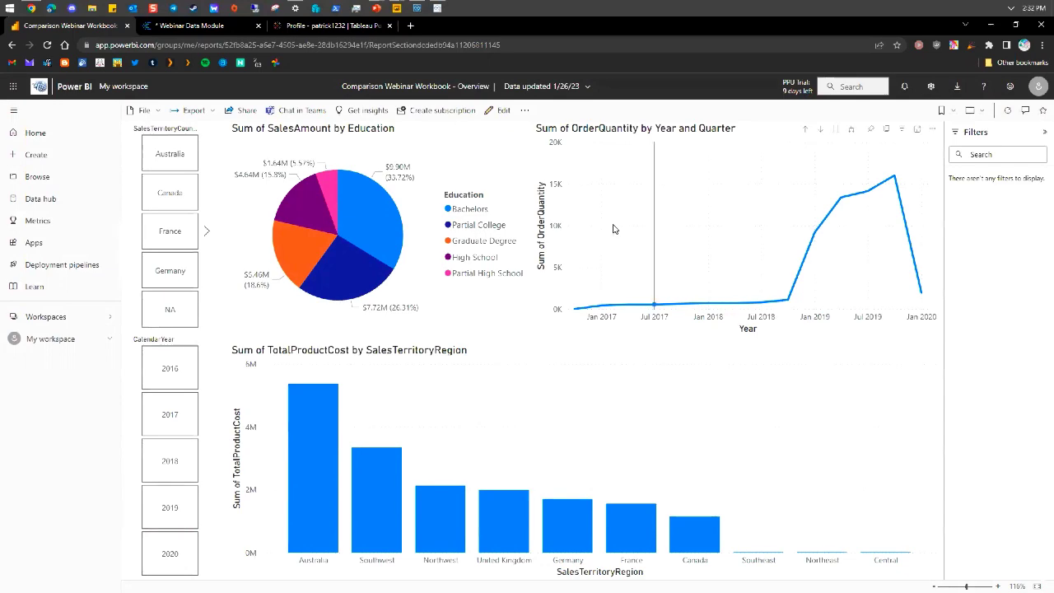
Open the "Comparison Webinar Workbook - Inventory" report from My workspace and pin its page live to the existing "Webinar Live" dashboard
left_click(15, 344)
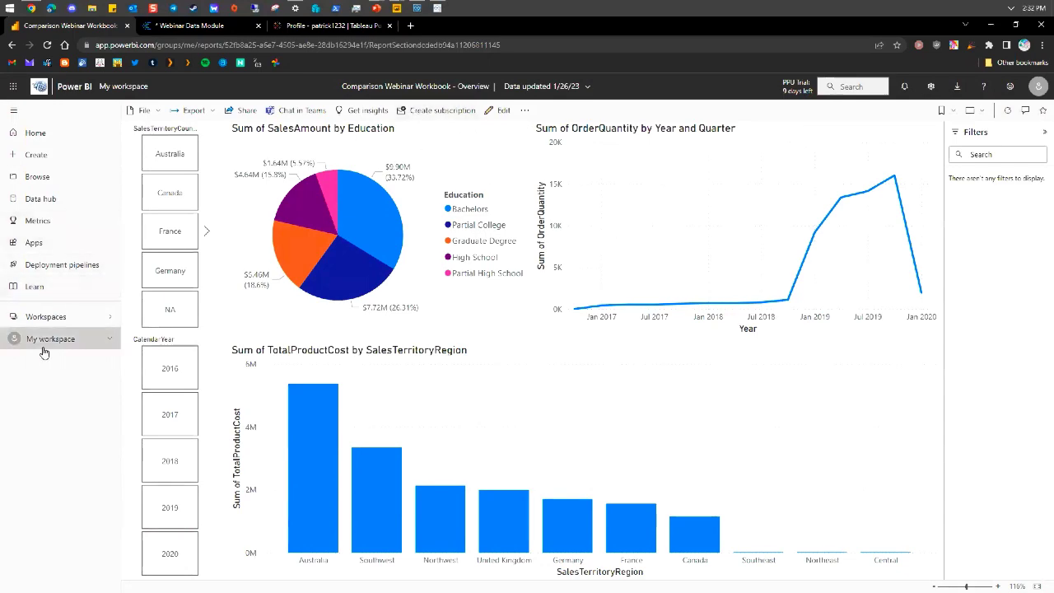
scroll(302, 370, "down", 2)
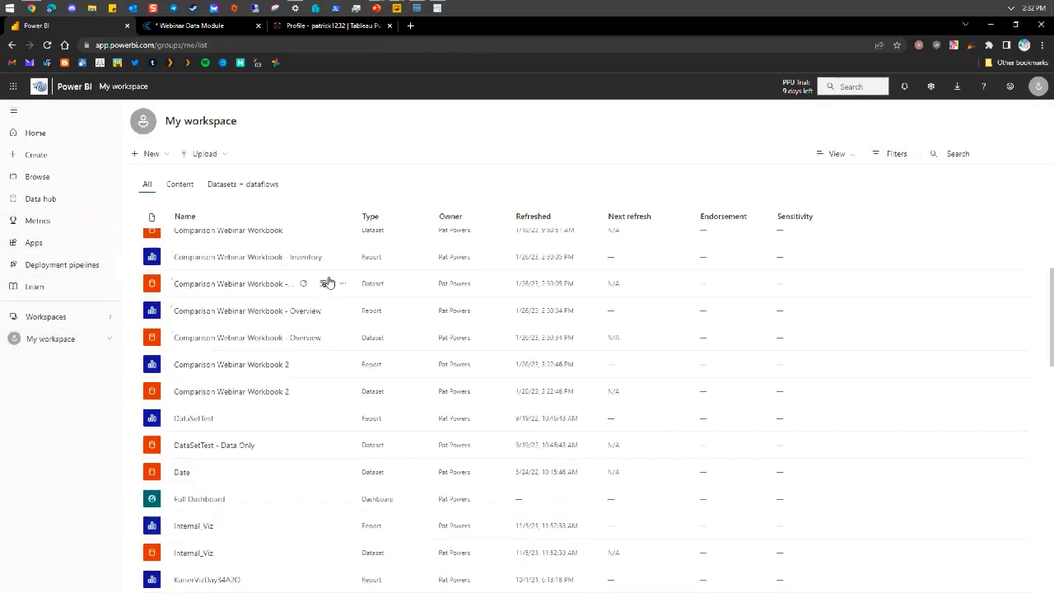
left_click(259, 258)
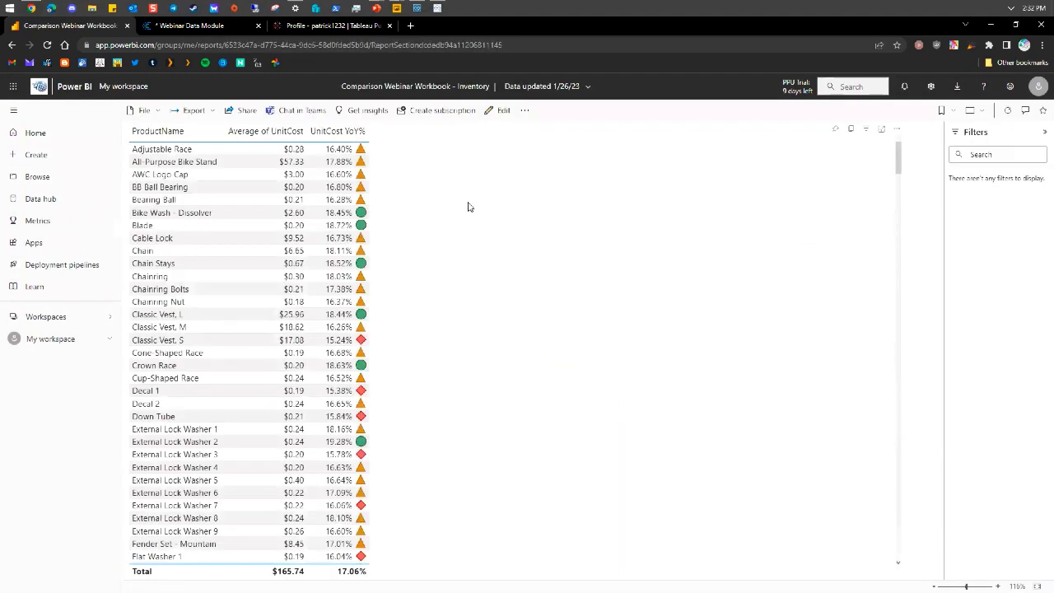
left_click(525, 110)
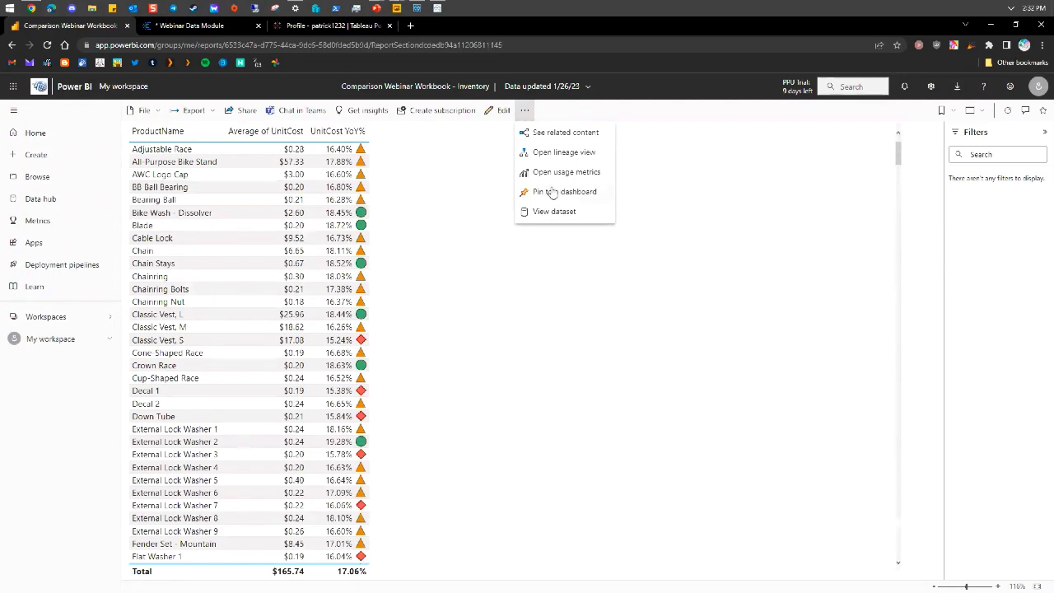
left_click(551, 191)
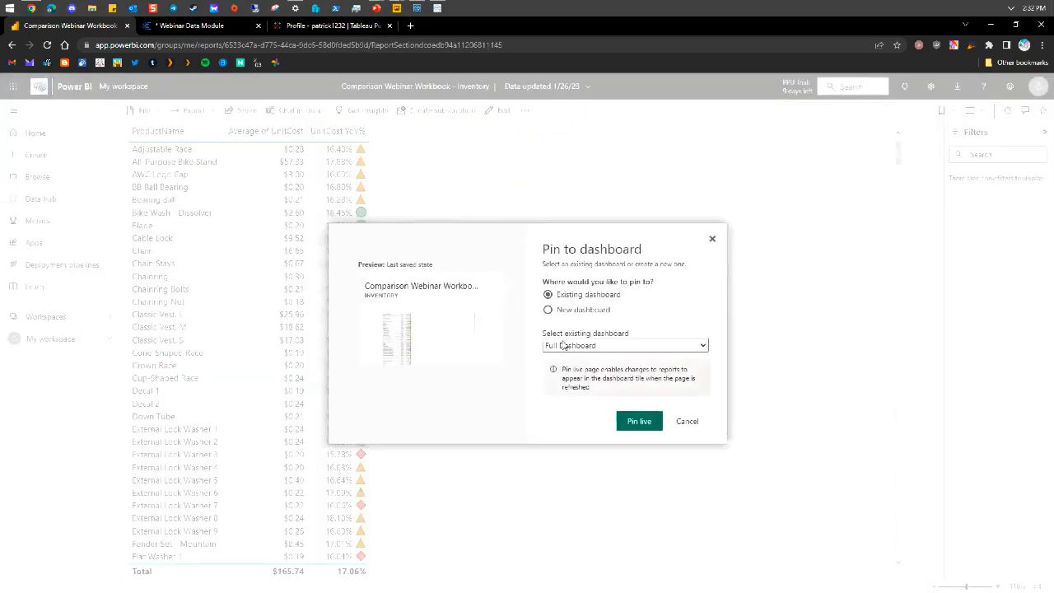
left_click(597, 348)
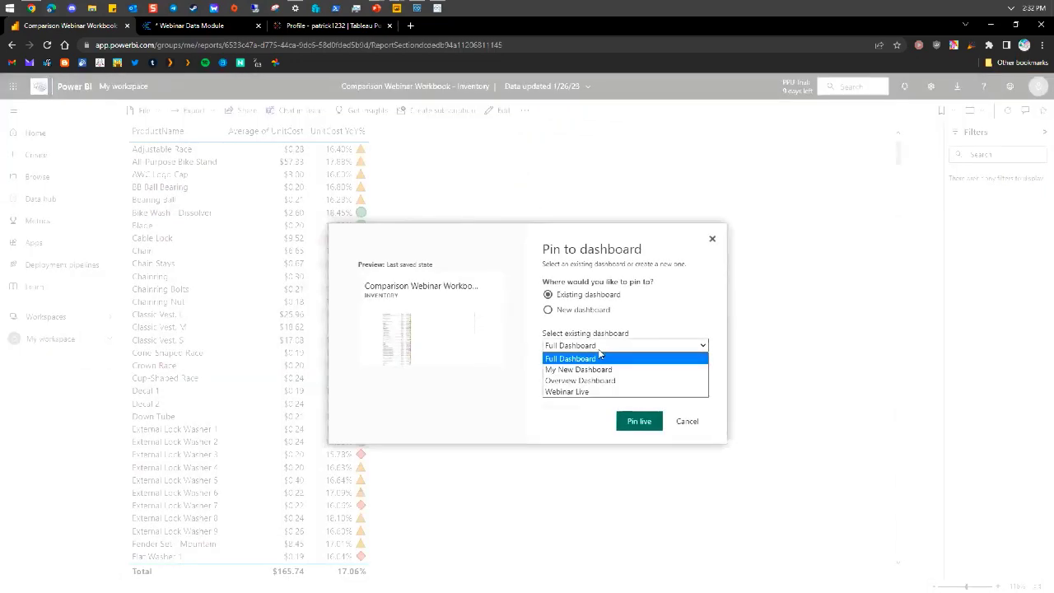
left_click(588, 392)
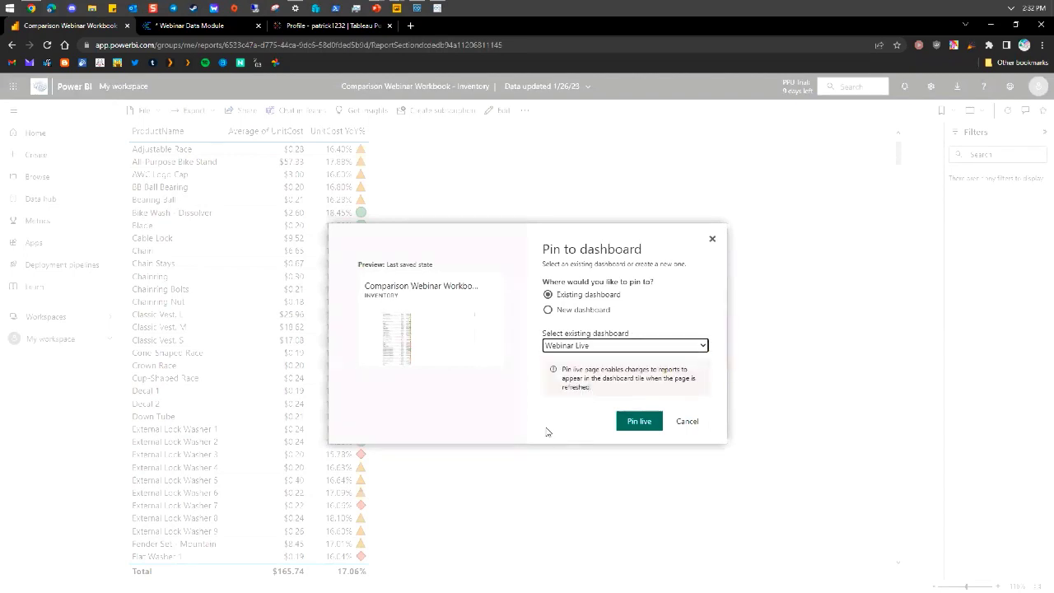
left_click(646, 422)
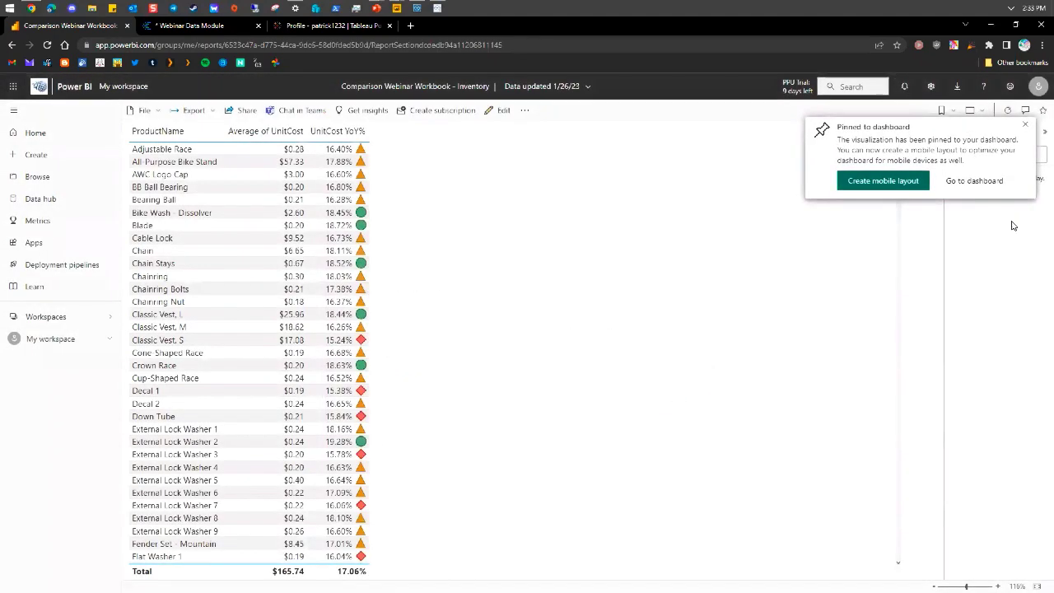
Go to the "Webinar Live" dashboard and look over its pinned Overview and Inventory report pages
left_click(968, 183)
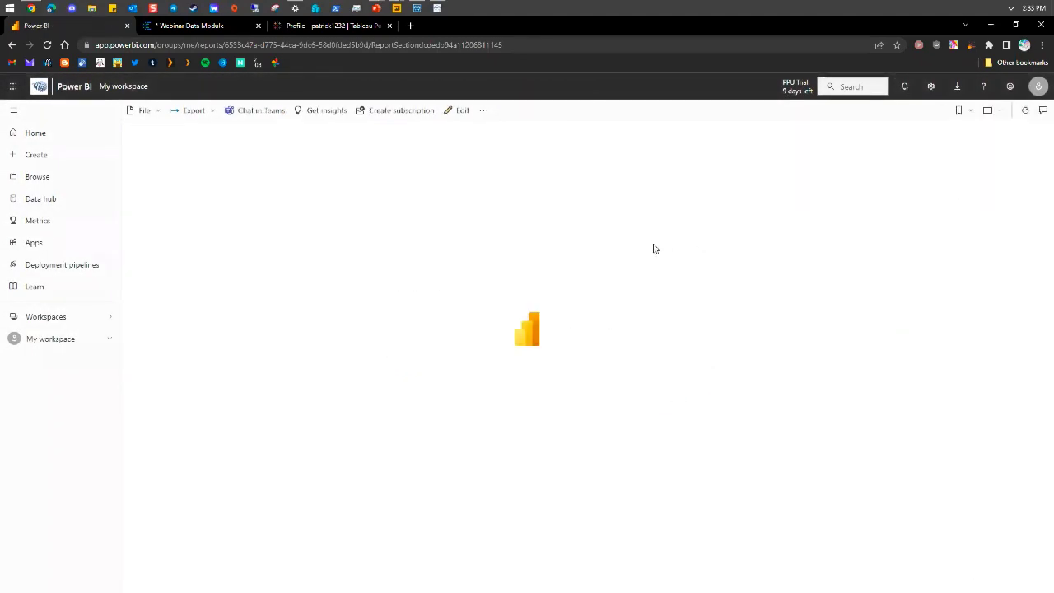
scroll(650, 284, "down", 8)
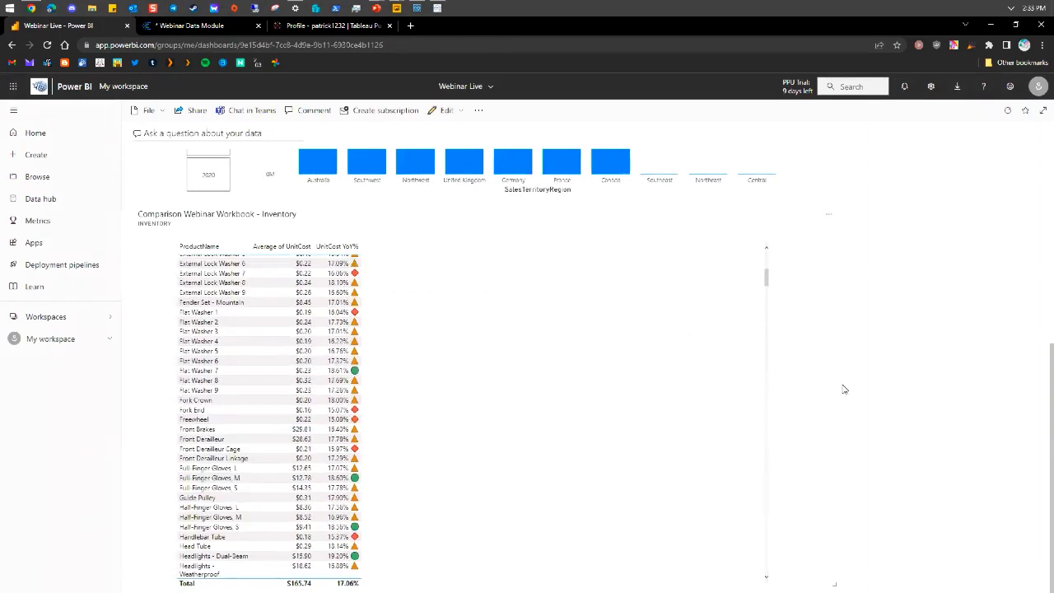
scroll(842, 386, "up", 4)
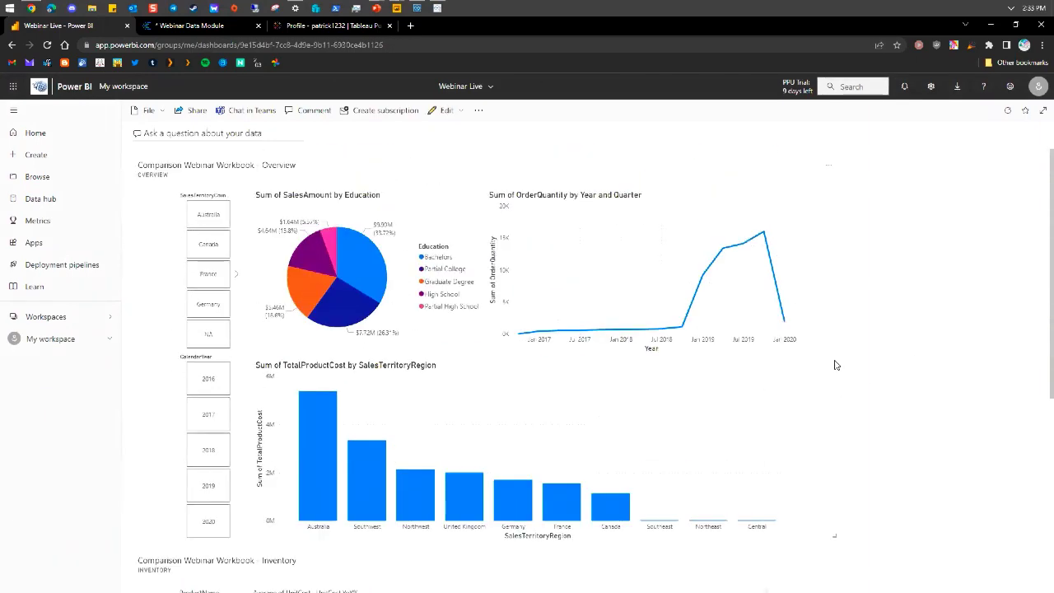
scroll(841, 374, "down", 3)
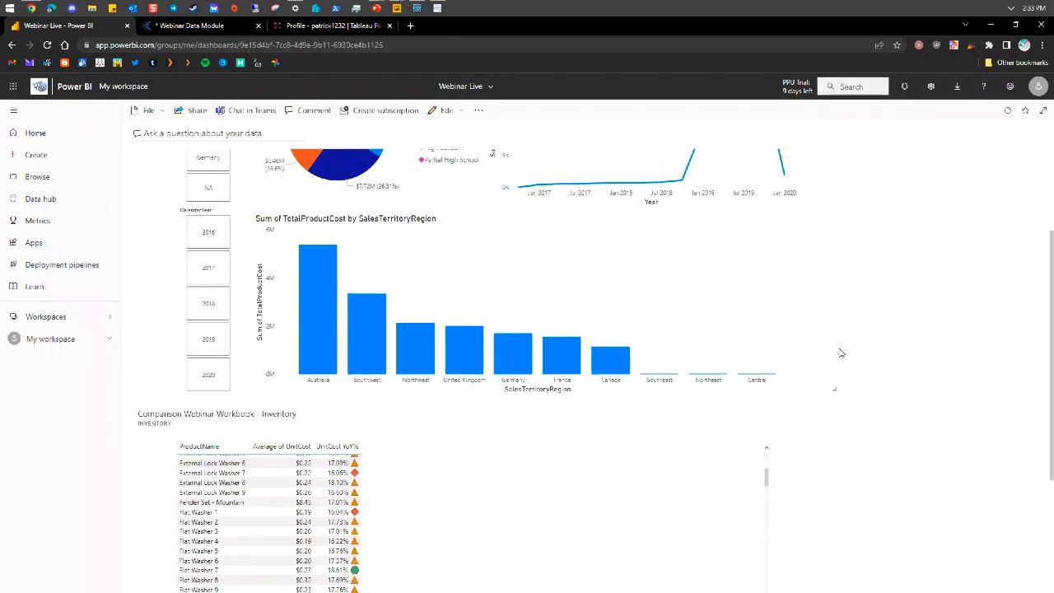
scroll(841, 354, "up", 3)
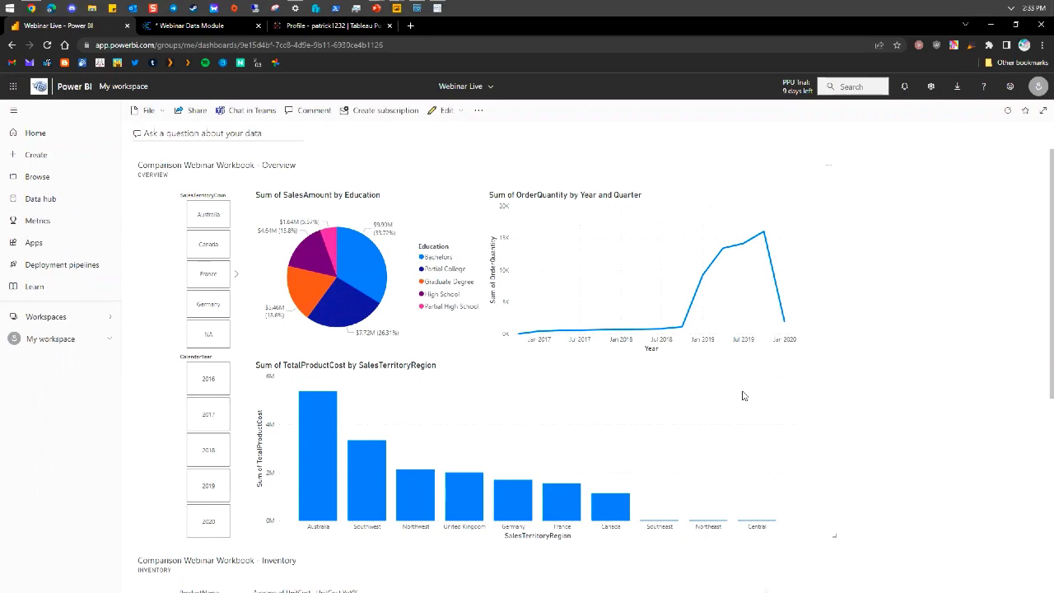
scroll(880, 379, "down", 3)
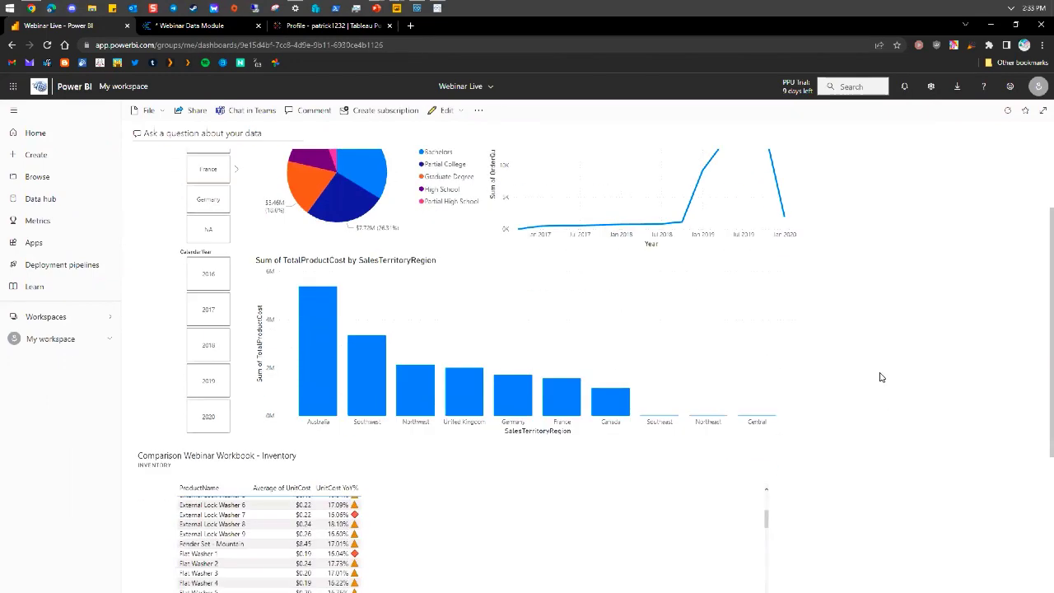
scroll(880, 377, "down", 1)
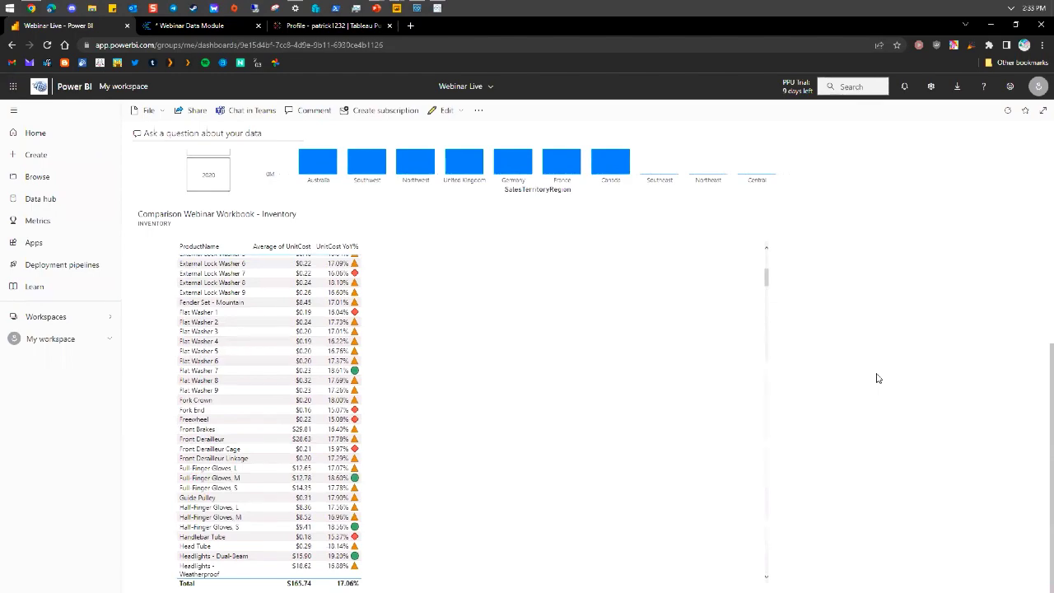
Test the sales territory slicer on the pinned Overview page with Australia, Canada and France, clearing the selection when finished
scroll(872, 381, "up", 4)
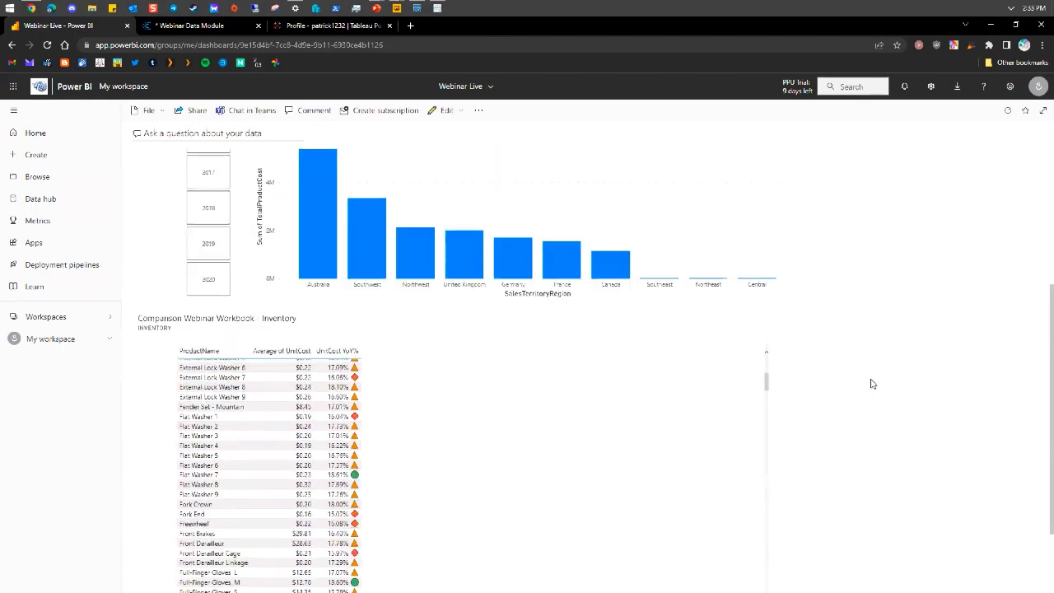
scroll(874, 387, "down", 4)
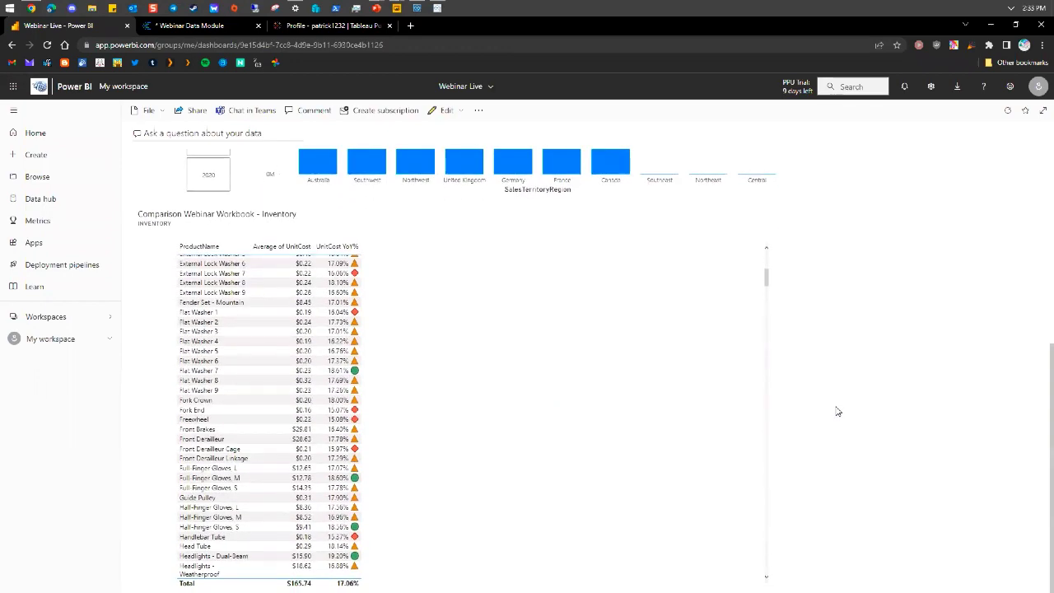
scroll(844, 413, "up", 4)
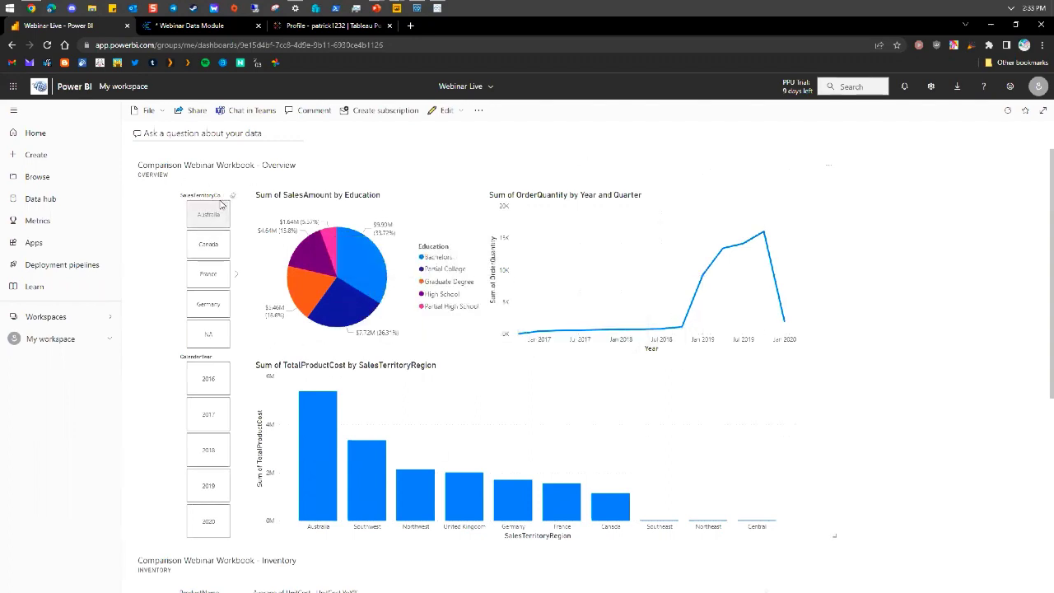
left_click(198, 219)
left_click(202, 256)
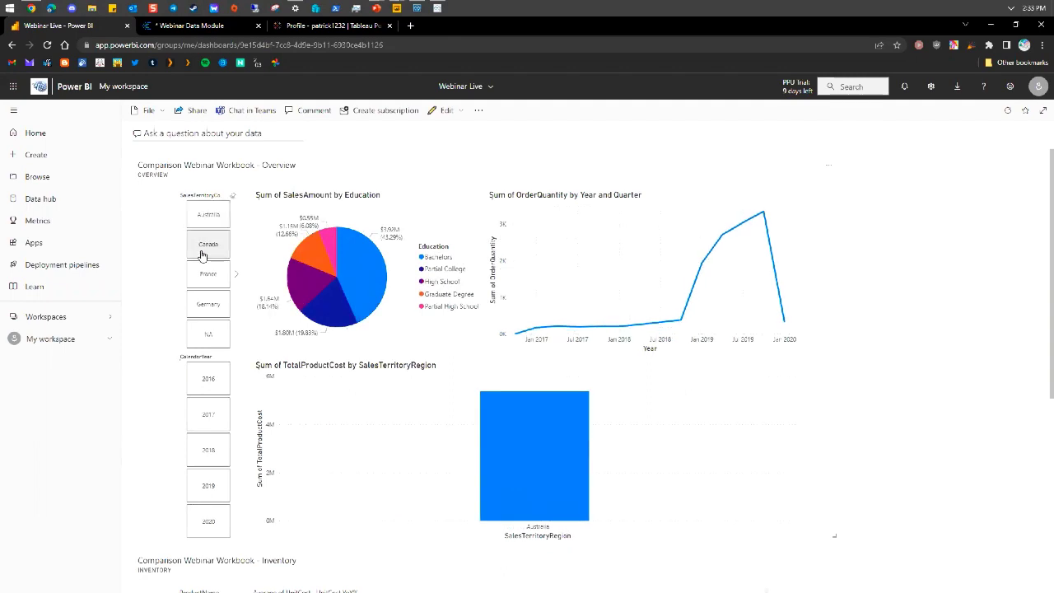
left_click(202, 275)
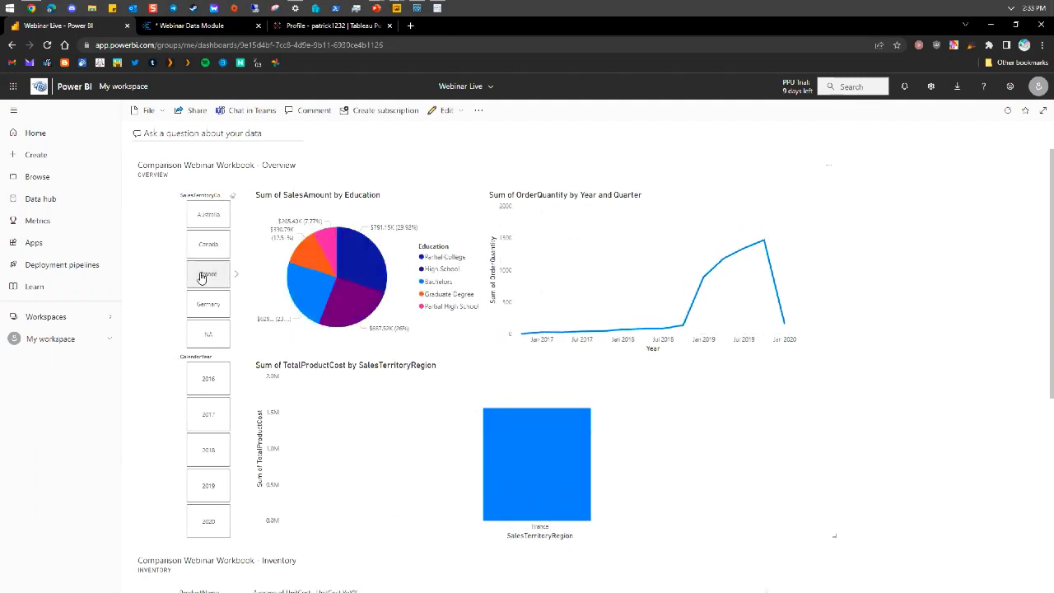
left_click(202, 277)
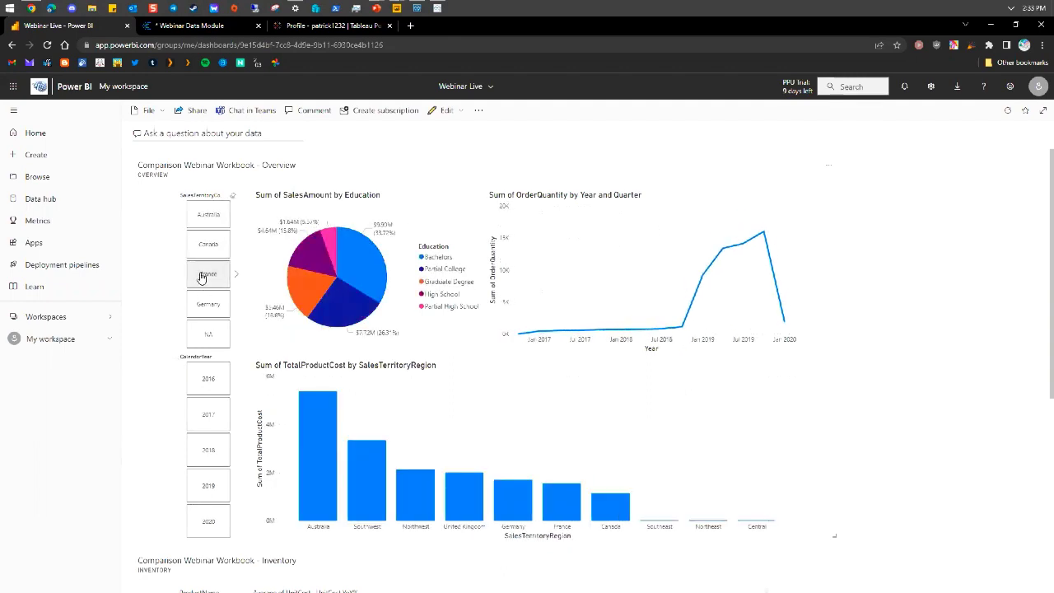
left_click(220, 224)
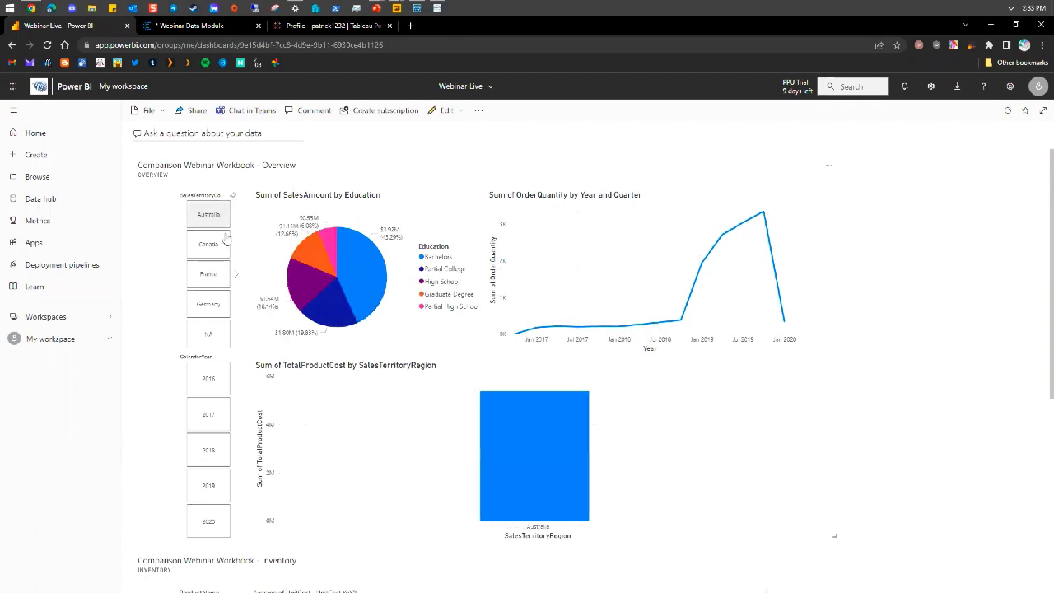
left_click(218, 216)
Ask the dashboard's Q&A the suggested question "top colors by UnitCost YoY%" and exit back to the dashboard
left_click(210, 133)
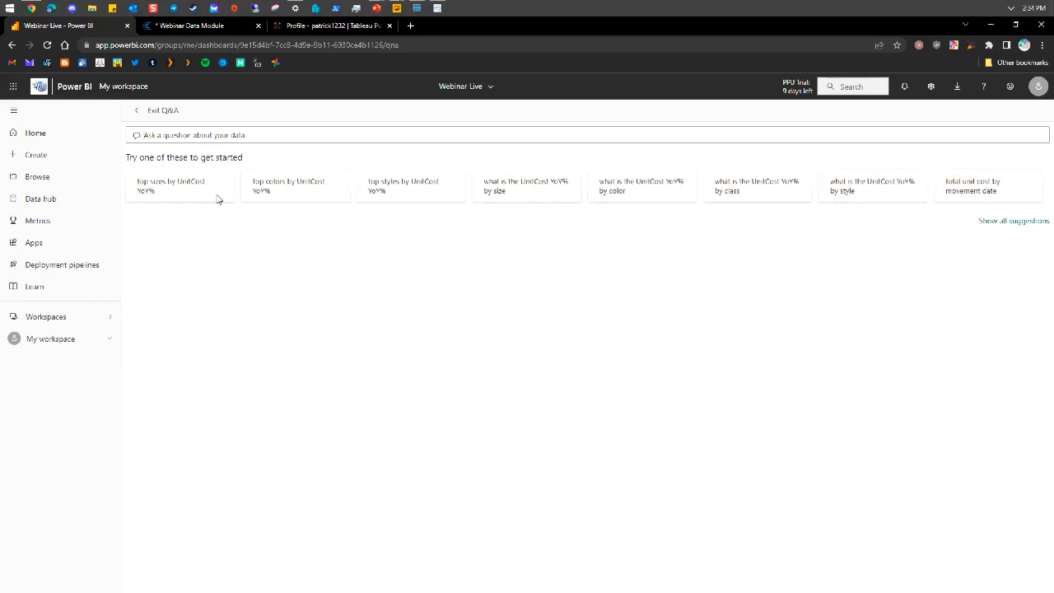
left_click(304, 189)
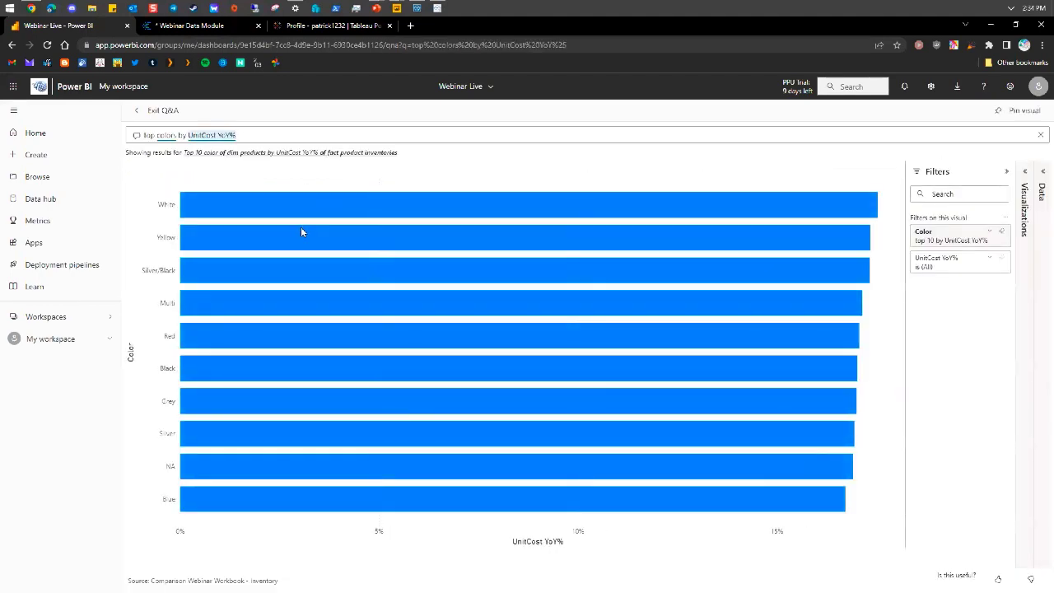
left_click(137, 115)
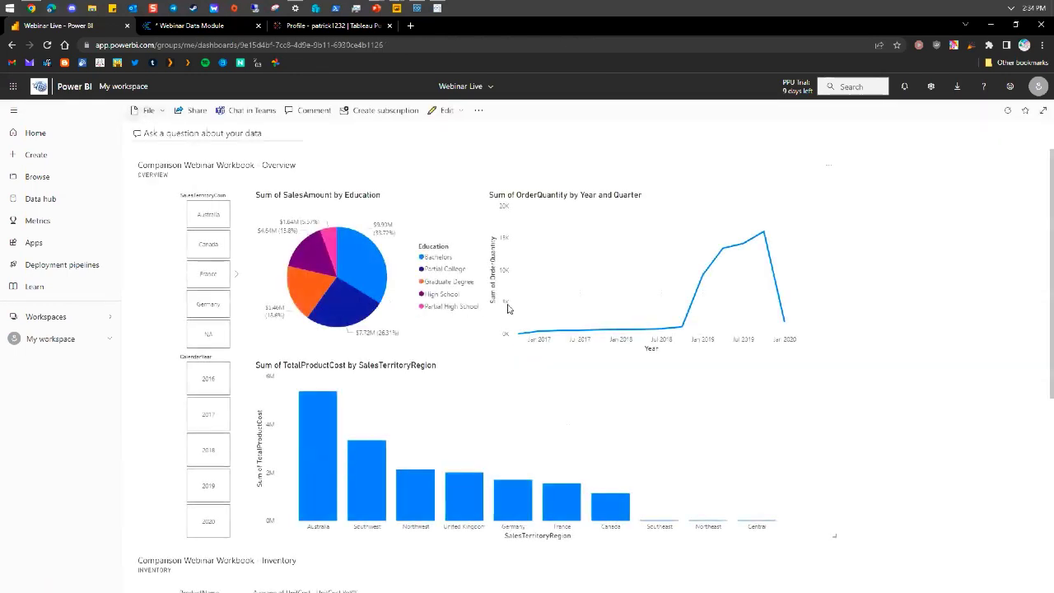
Look over the pinned Overview visuals and the Inventory product table on the "Webinar Live" dashboard
scroll(539, 375, "down", 5)
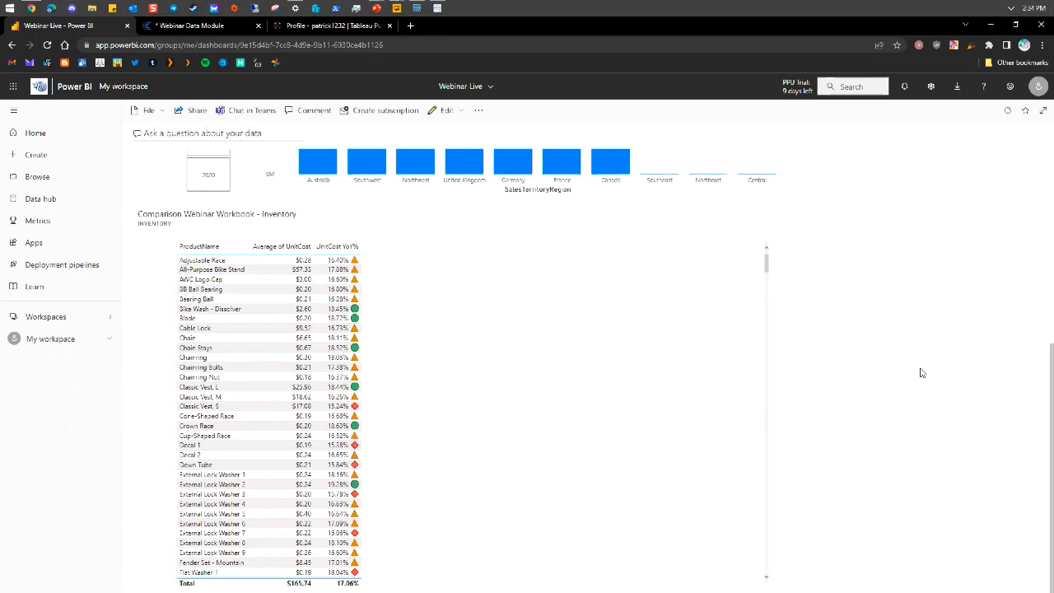
scroll(923, 336, "up", 2)
scroll(922, 336, "up", 3)
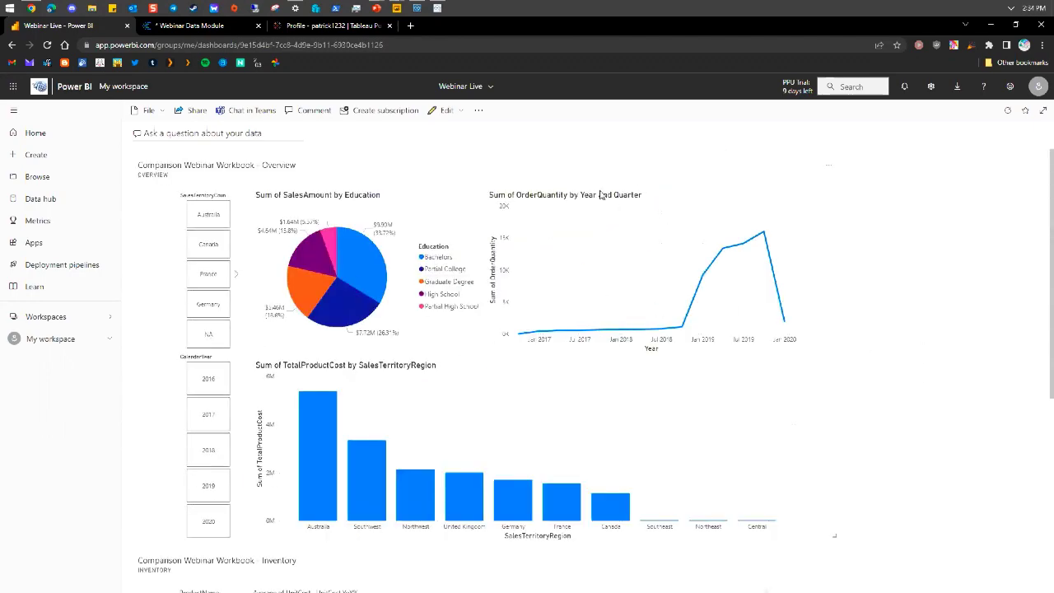
mouse_move(643, 216)
scroll(917, 351, "down", 4)
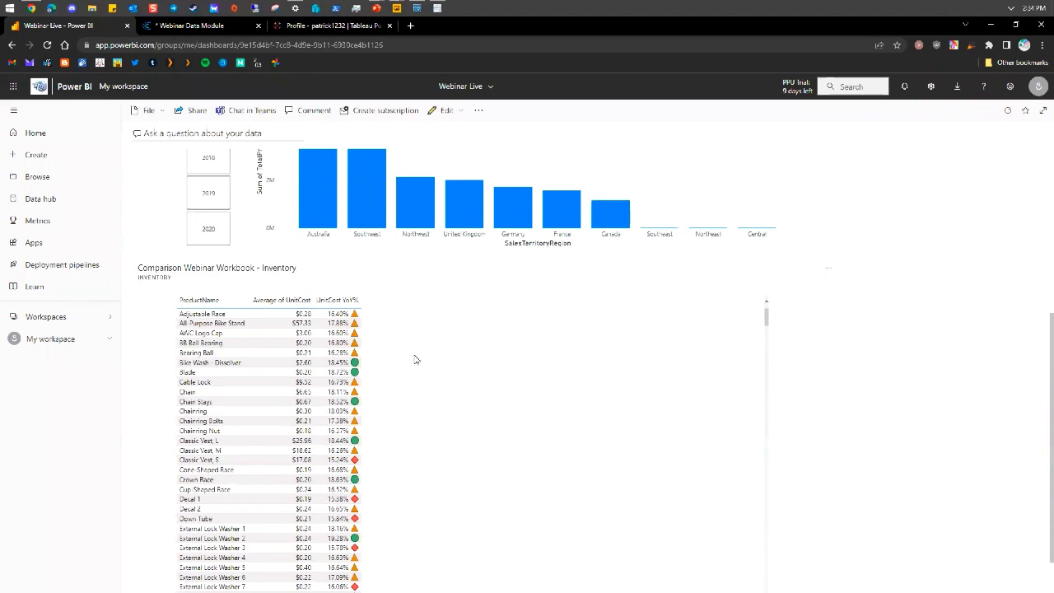
scroll(416, 358, "down", 3)
scroll(815, 348, "down", 1)
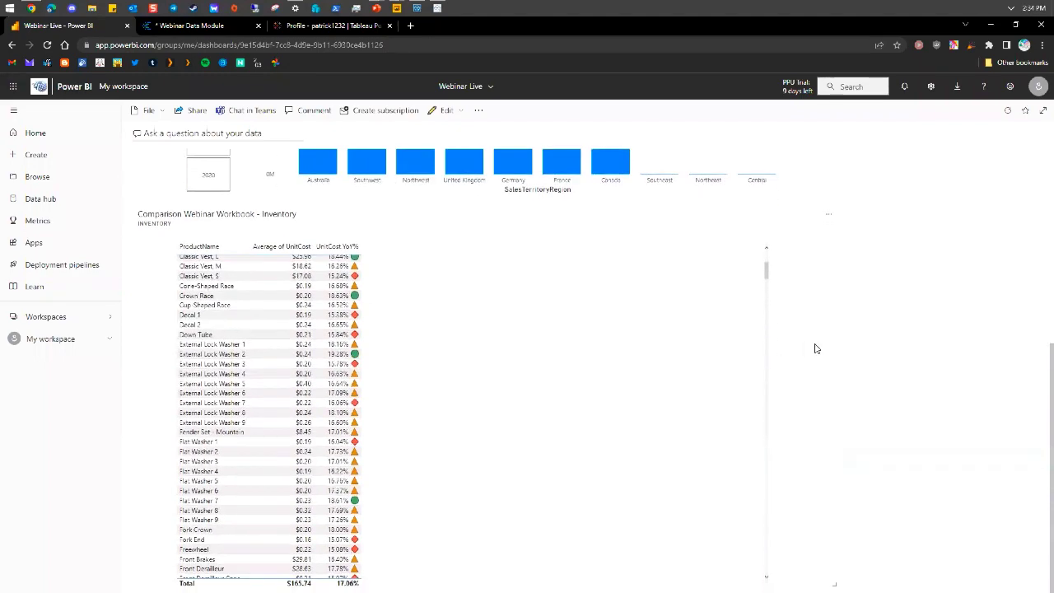
scroll(668, 423, "up", 3)
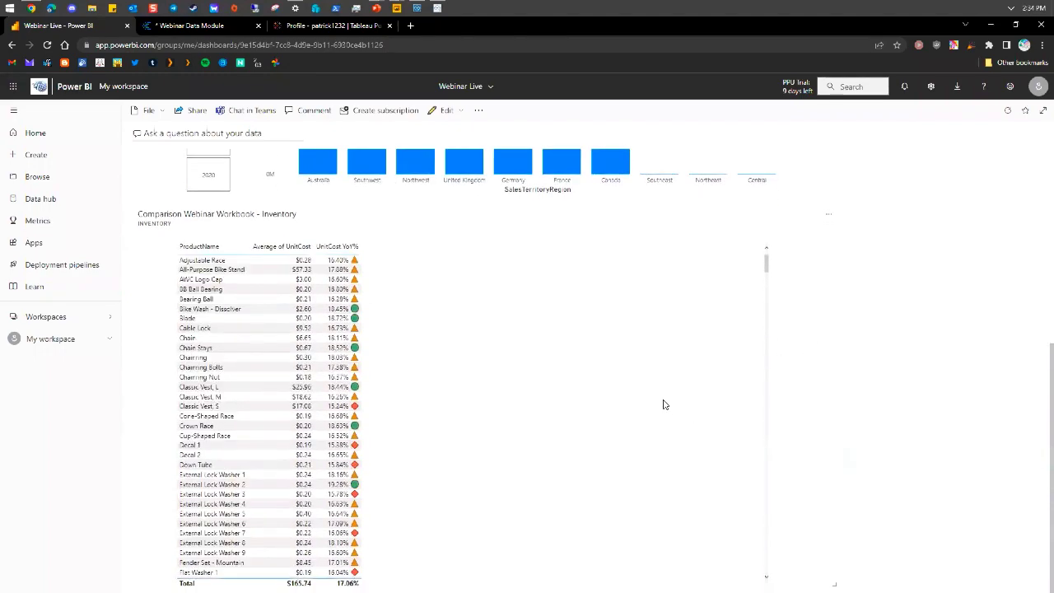
scroll(893, 306, "up", 5)
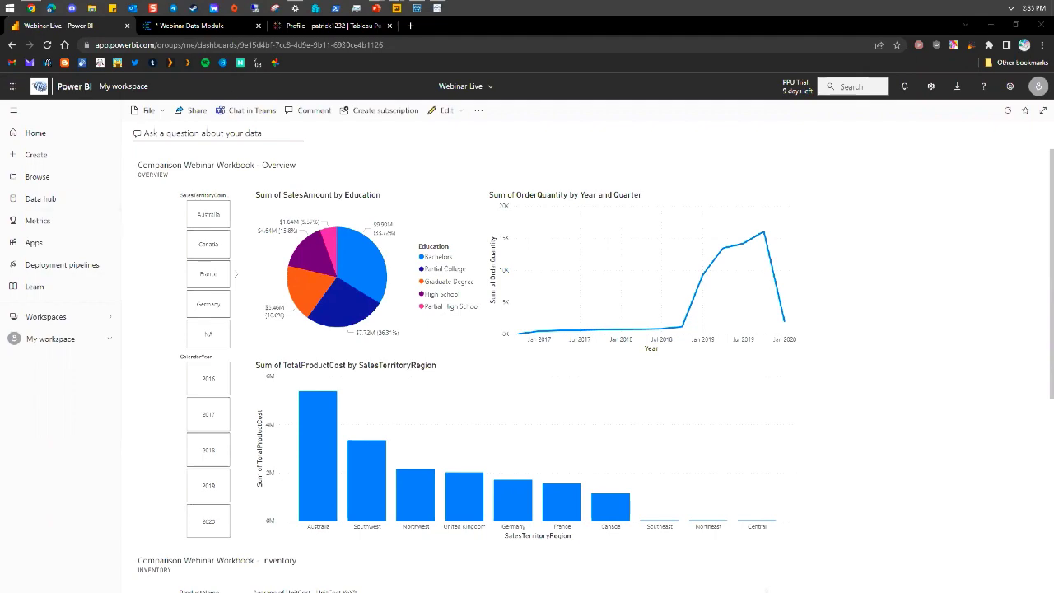
Find and open the "PBI Portal Webinar" report in My workspace
left_click(62, 339)
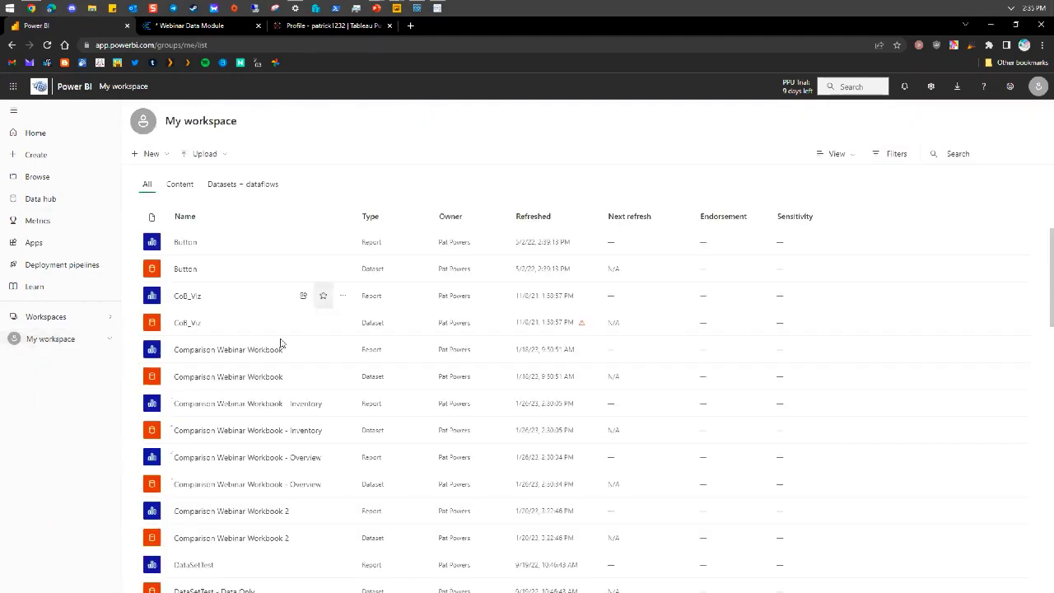
scroll(280, 346, "down", 4)
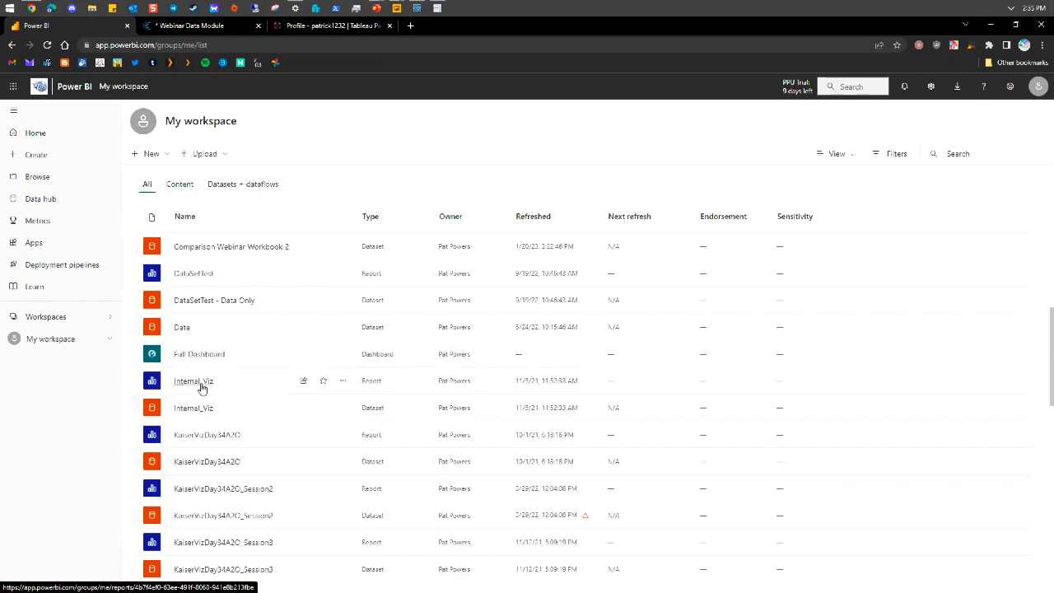
scroll(219, 419, "down", 2)
scroll(251, 372, "down", 2)
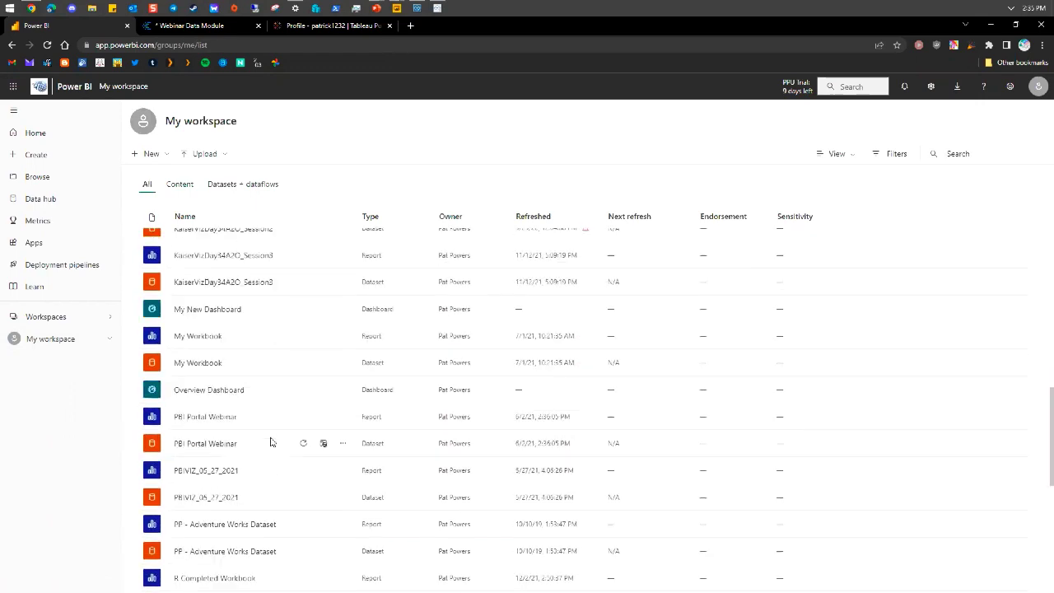
left_click(206, 417)
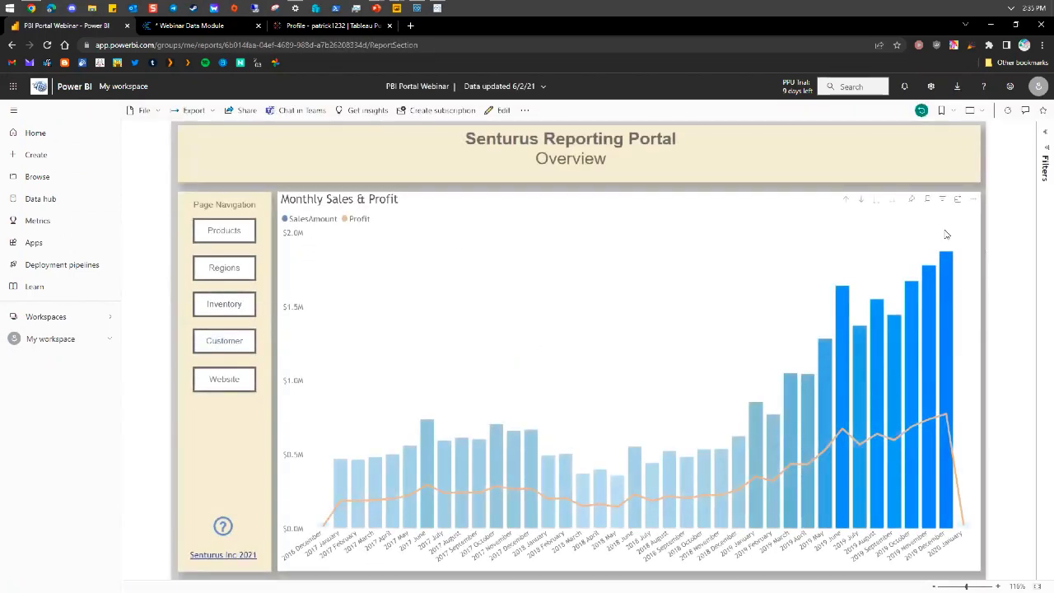
left_click(973, 199)
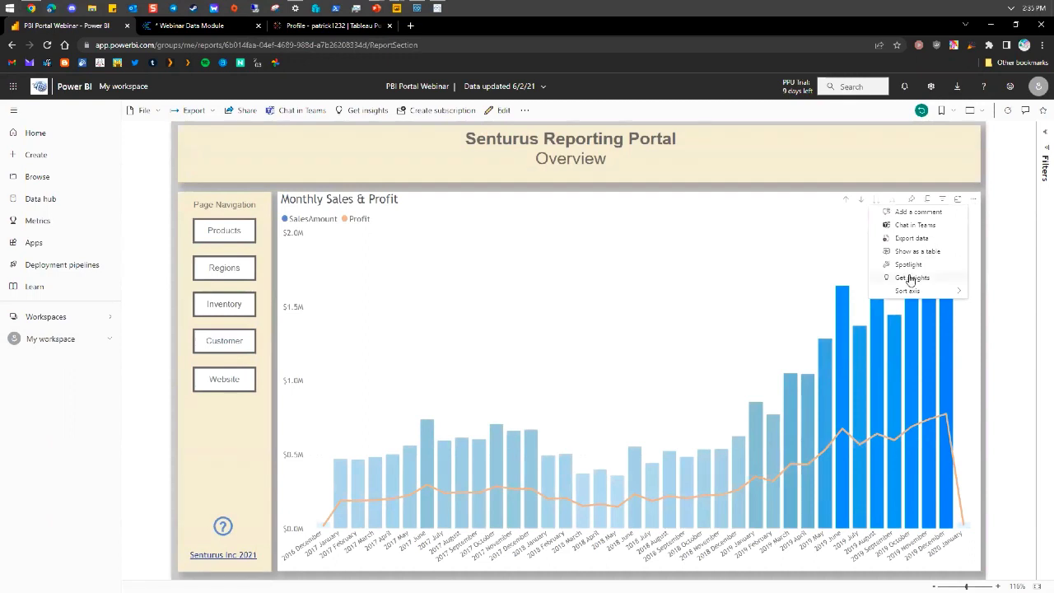
mouse_move(909, 293)
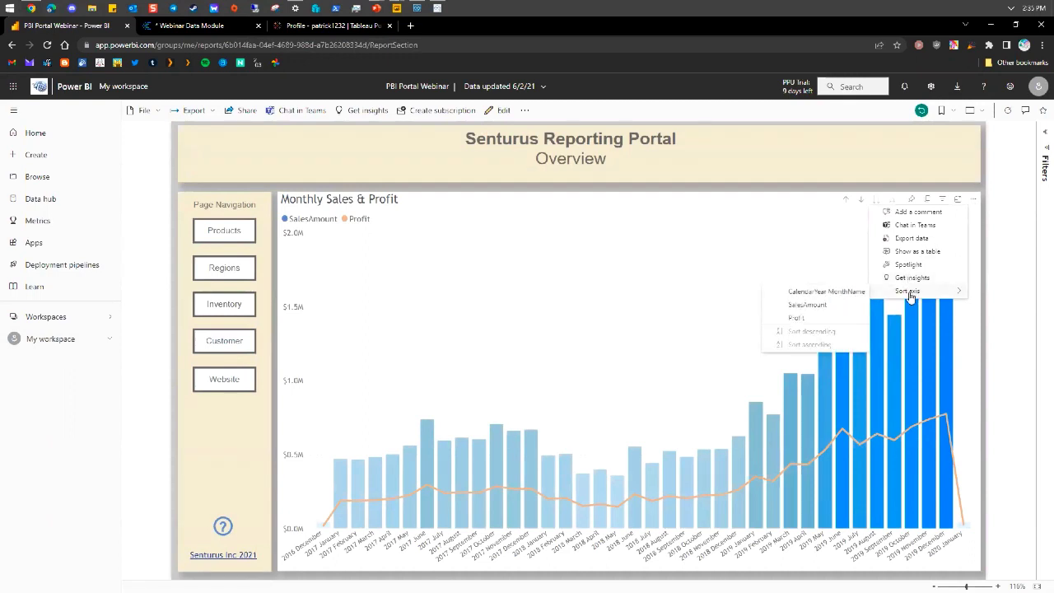
left_click(540, 232)
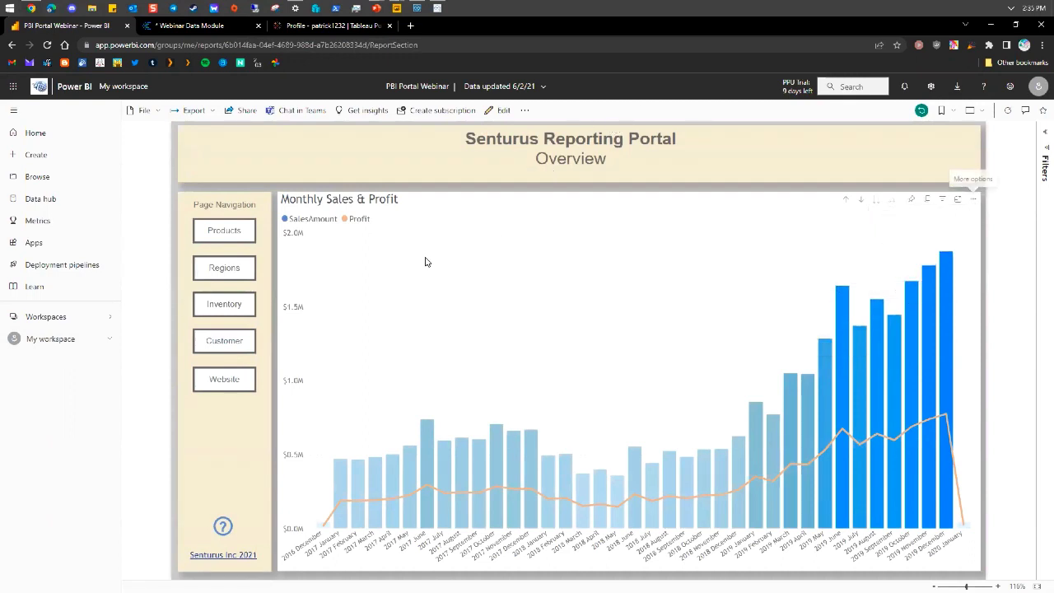
Pin the Monthly Sales & Profit visual to the existing "Webinar Live" dashboard using the destination theme
left_click(909, 200)
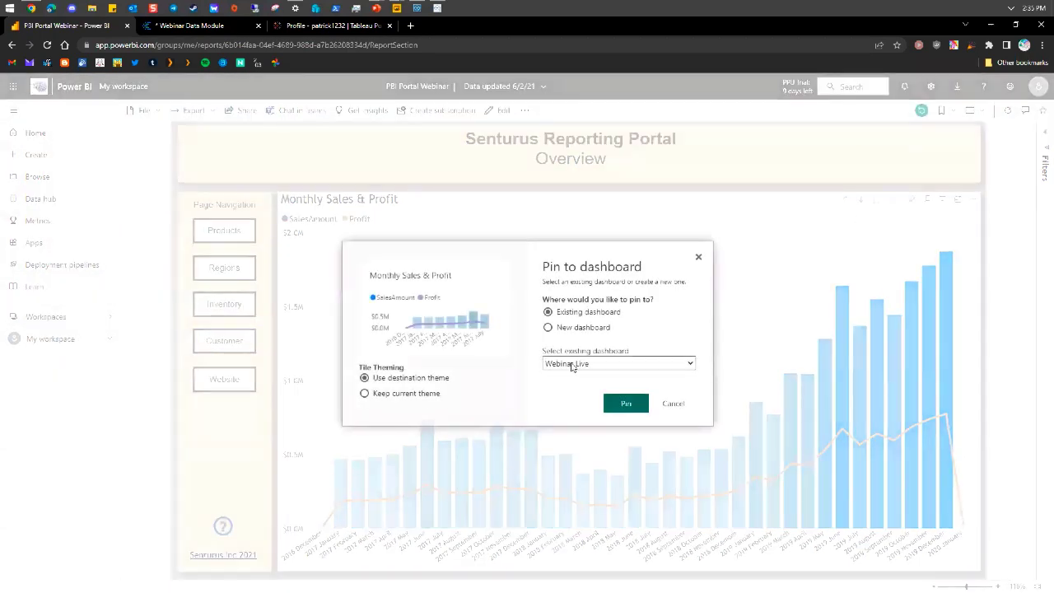
left_click(571, 363)
left_click(576, 409)
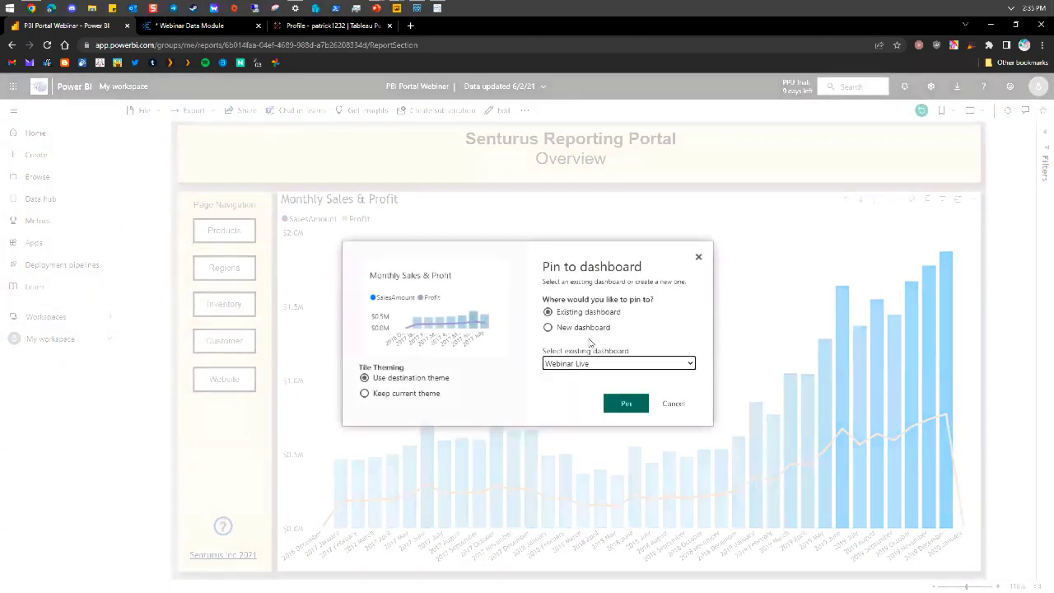
left_click(619, 404)
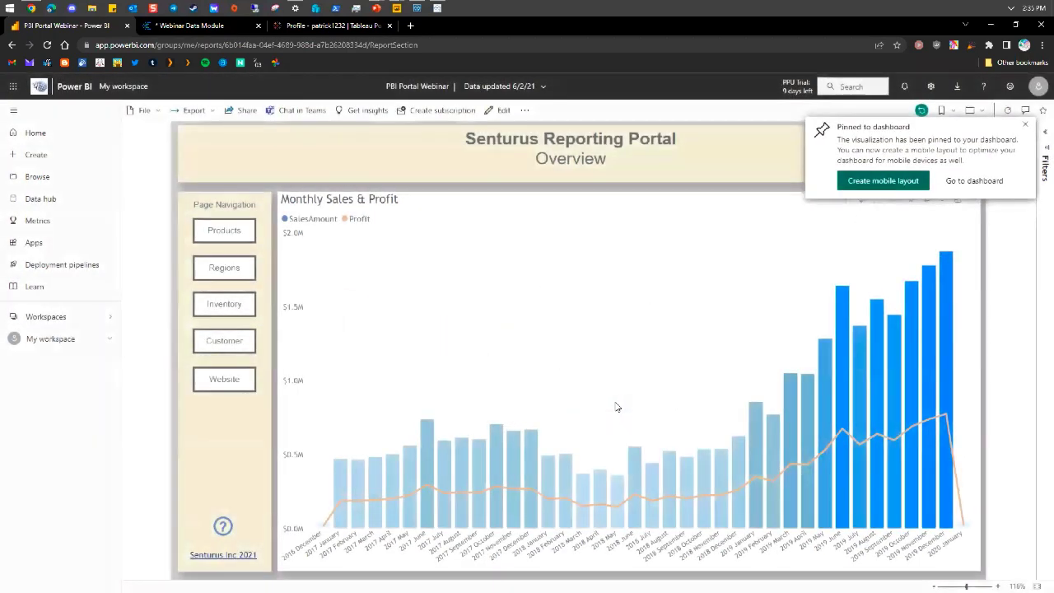
Go to the "Webinar Live" dashboard and view the pinned Monthly Sales & Profit tile alongside the two report pages
left_click(991, 180)
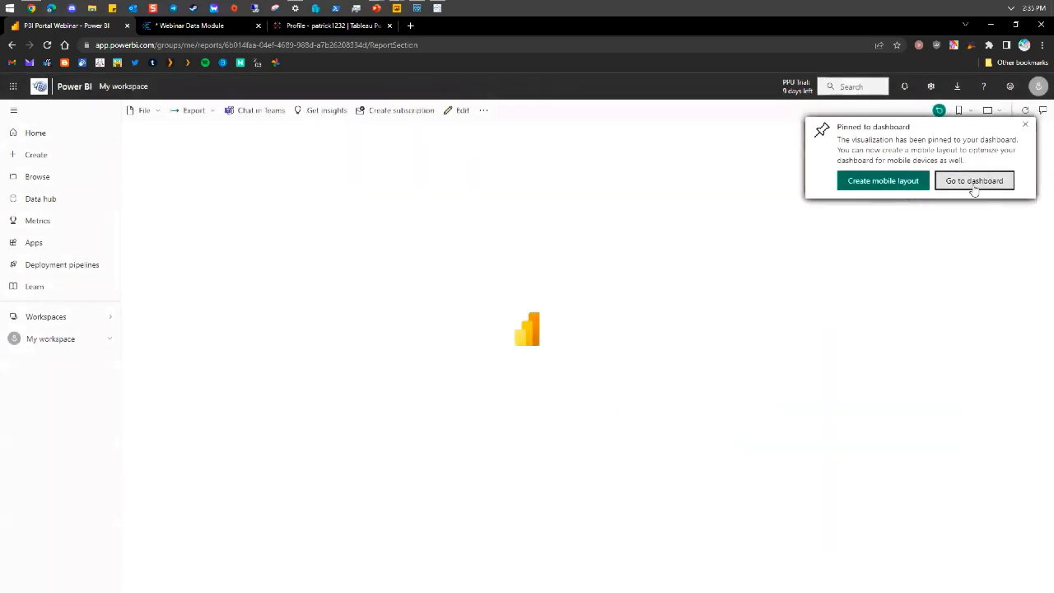
scroll(944, 332, "down", 8)
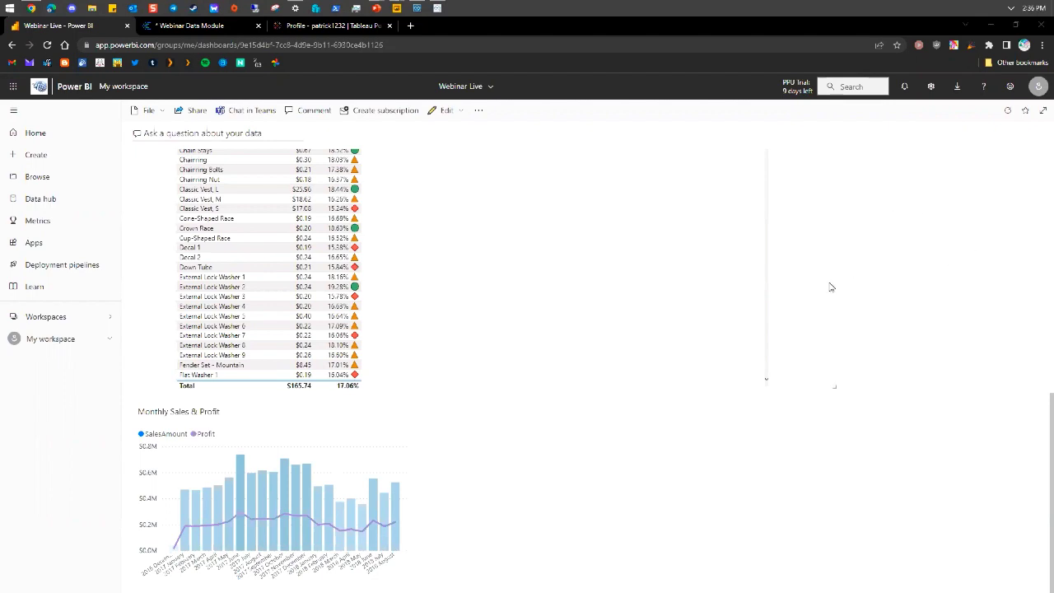
scroll(828, 287, "up", 5)
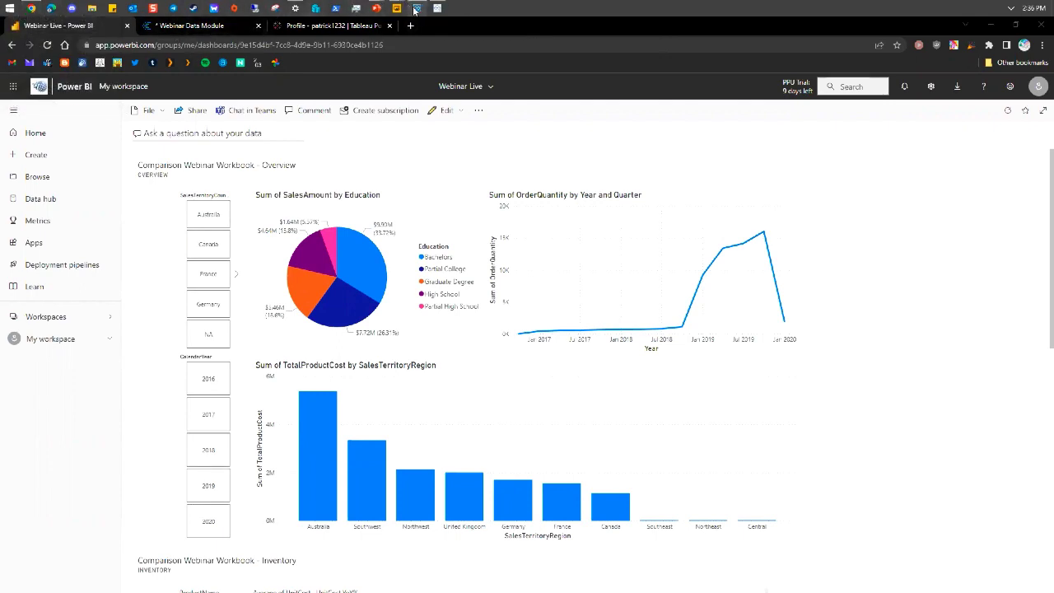
Switch to the PowerPoint slide show and advance to the "Cognos data module flow" slide
mouse_move(392, 9)
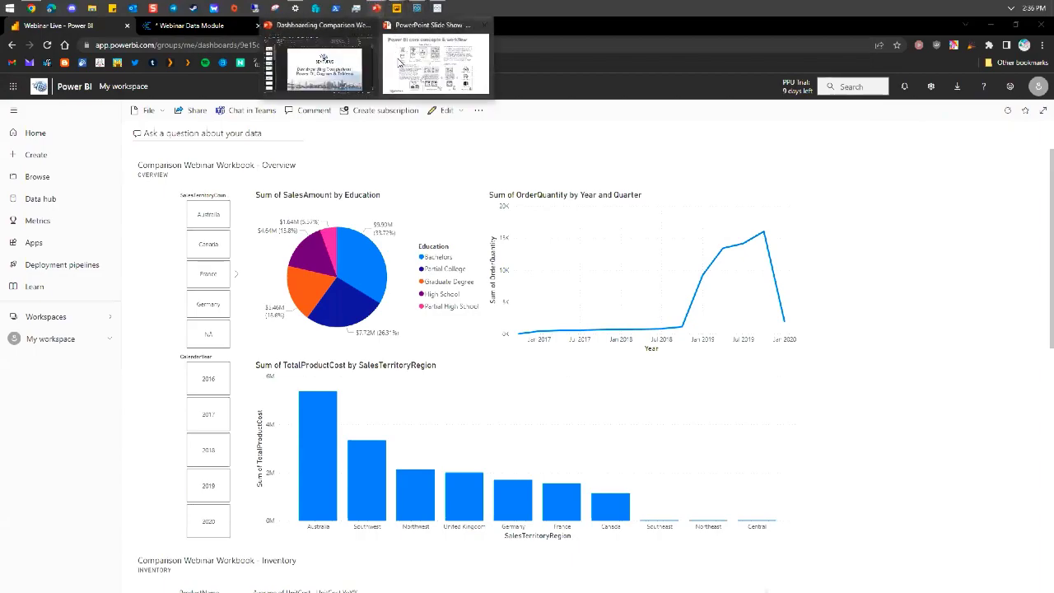
left_click(398, 70)
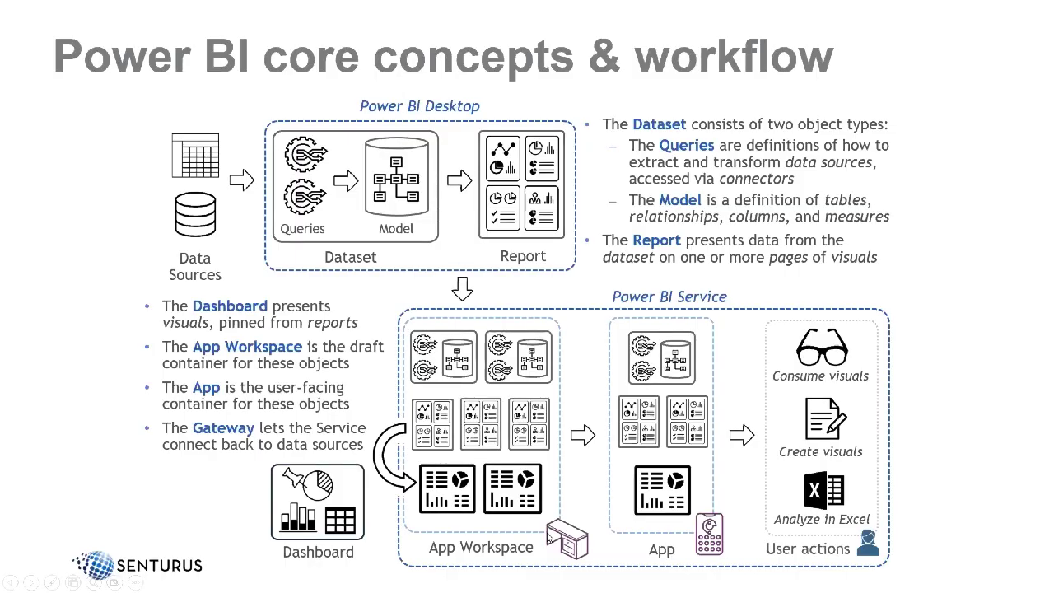
left_click(548, 536)
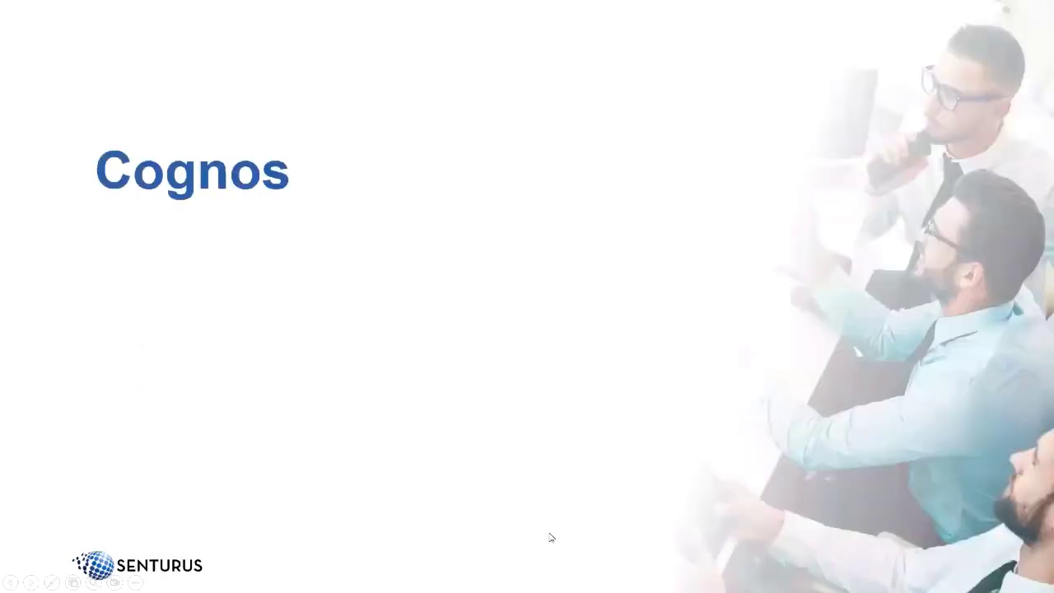
left_click(538, 464)
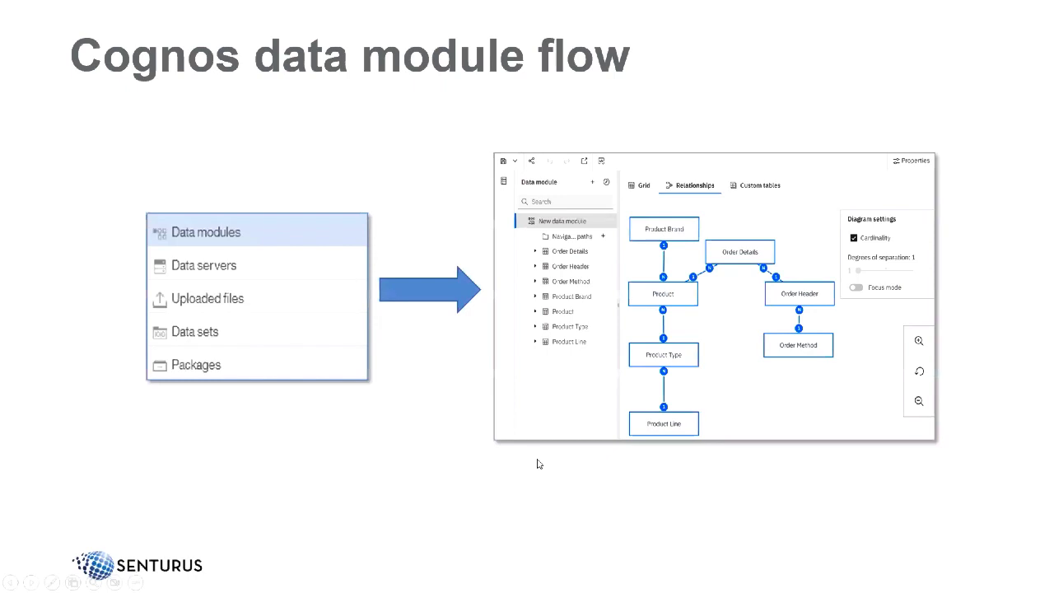
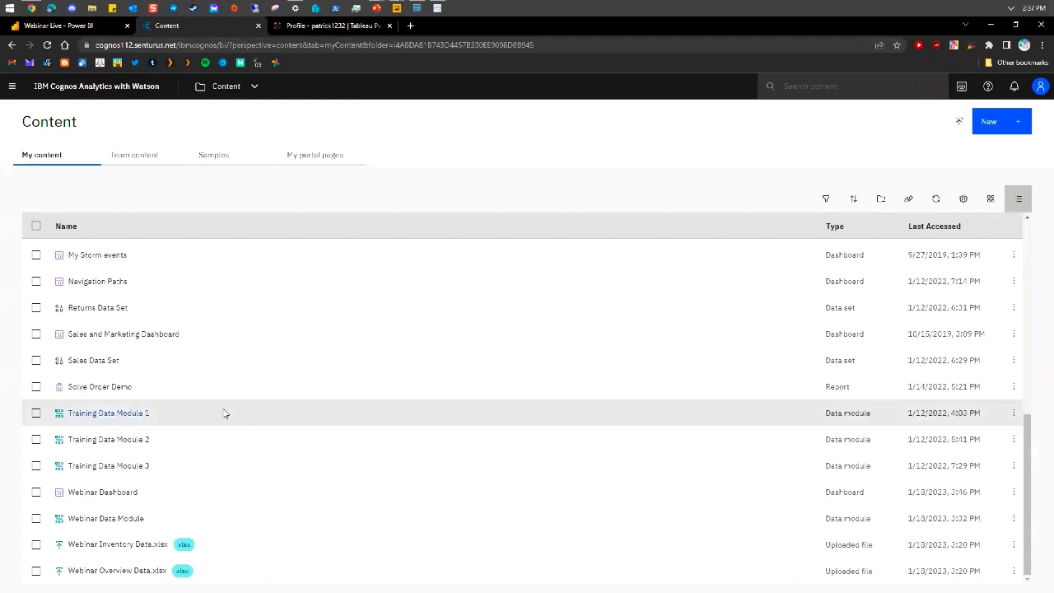
Open the Webinar Data Module from My content and view its table relationships diagram
left_click(130, 521)
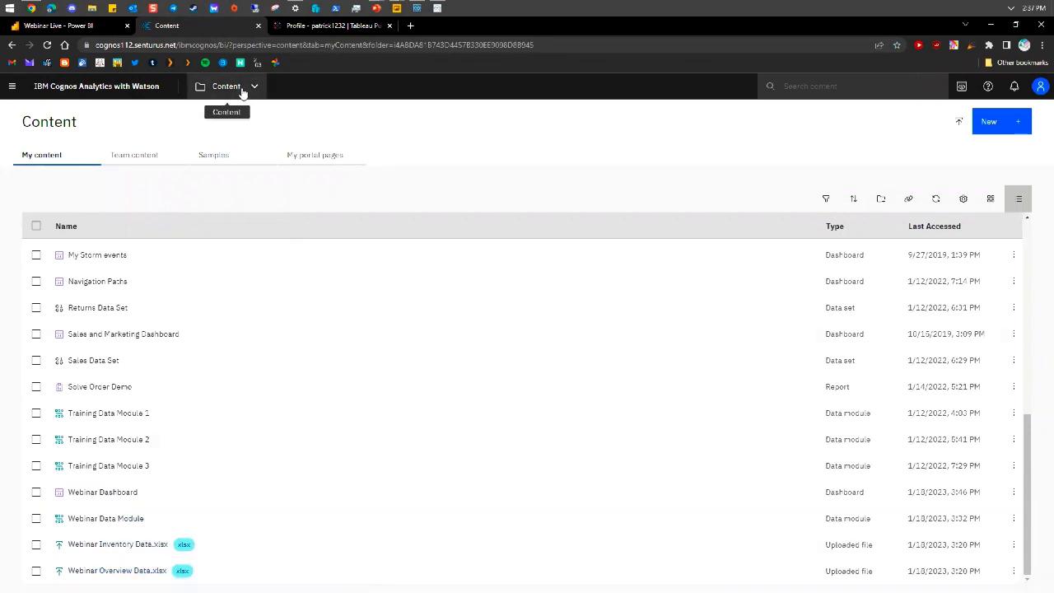
left_click(243, 92)
left_click(236, 137)
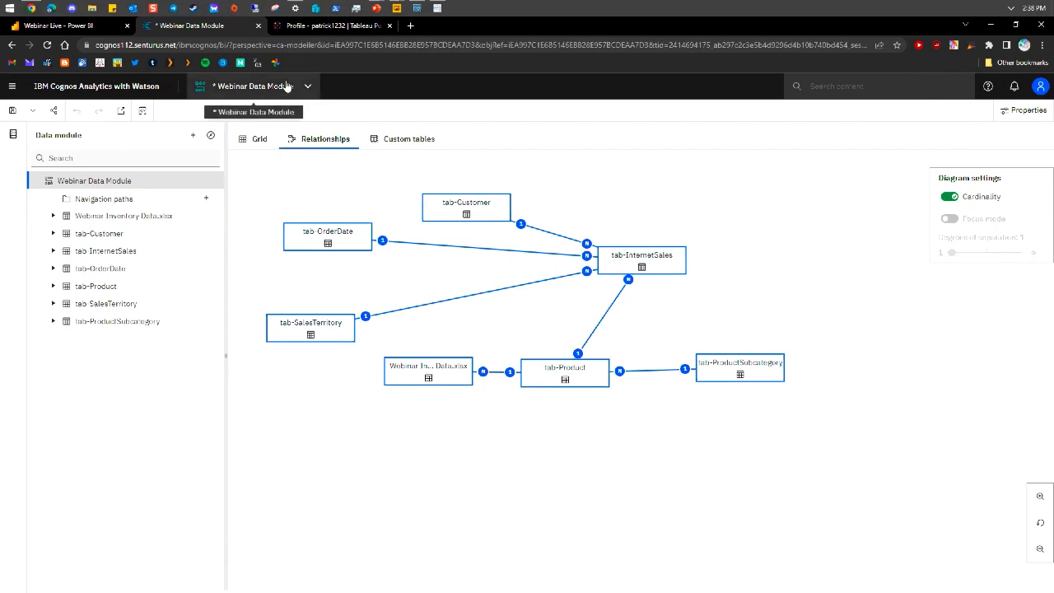
Create a new dashboard from the blank single-area Tabbed template
left_click(12, 86)
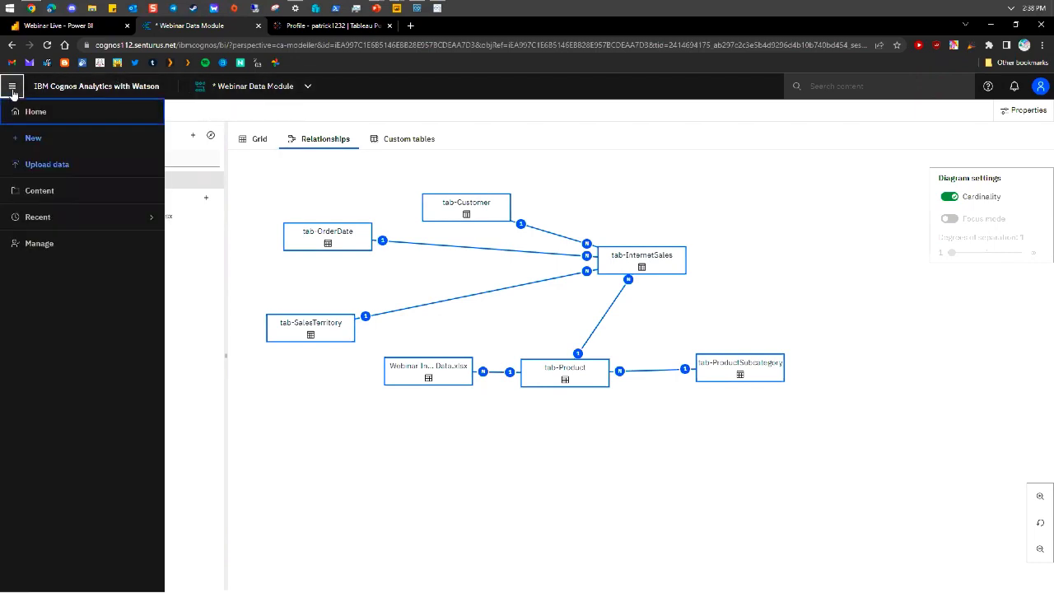
left_click(37, 139)
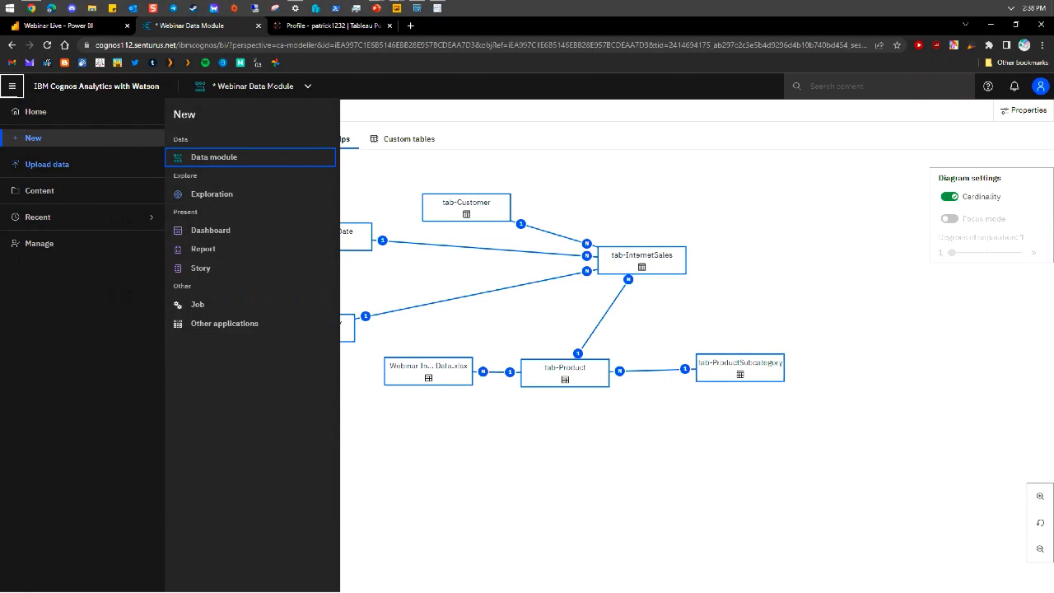
left_click(230, 230)
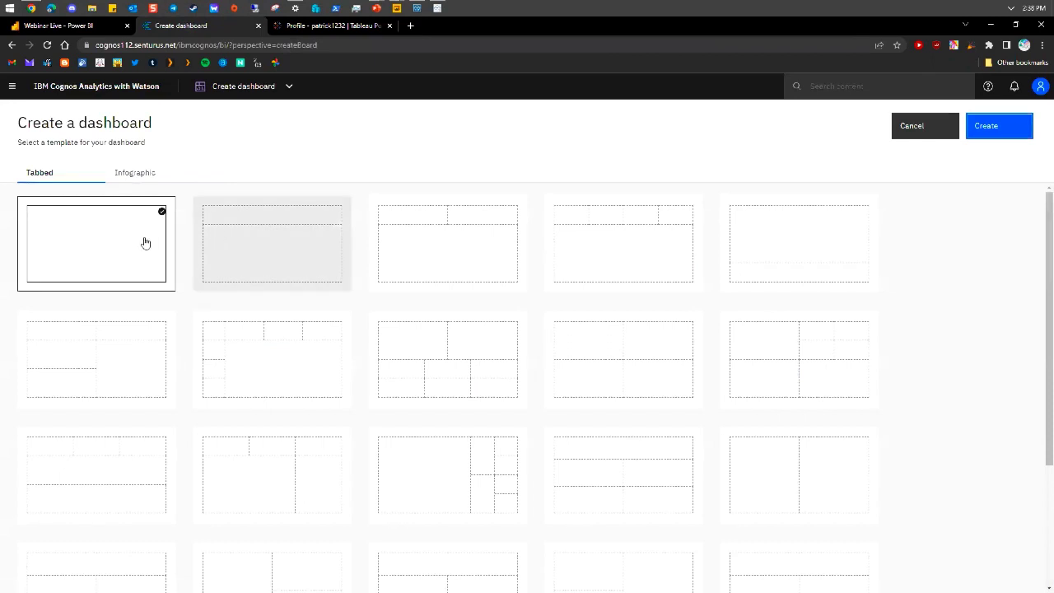
left_click(144, 242)
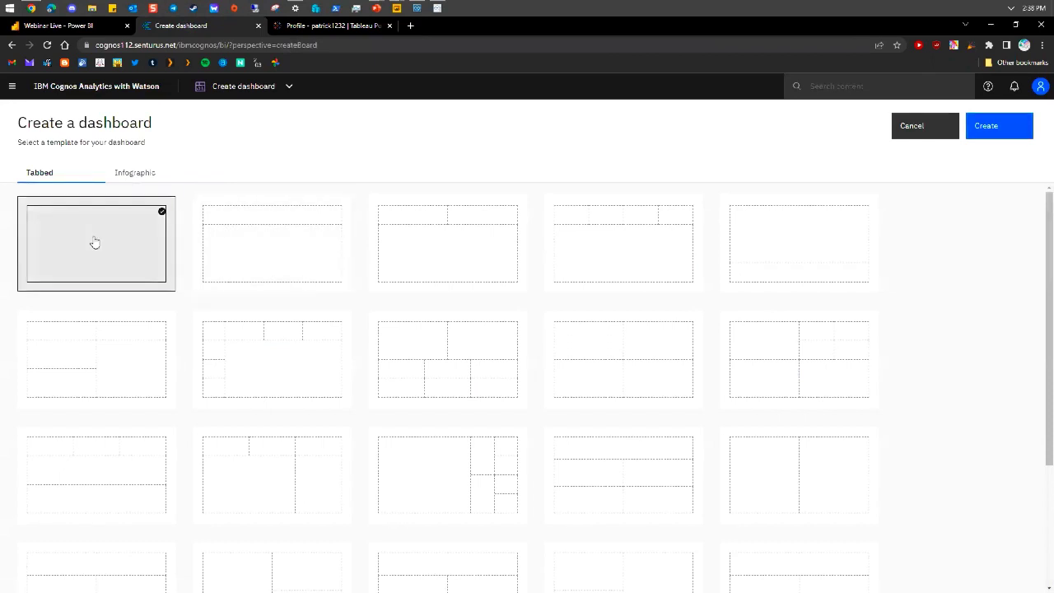
left_click(1005, 136)
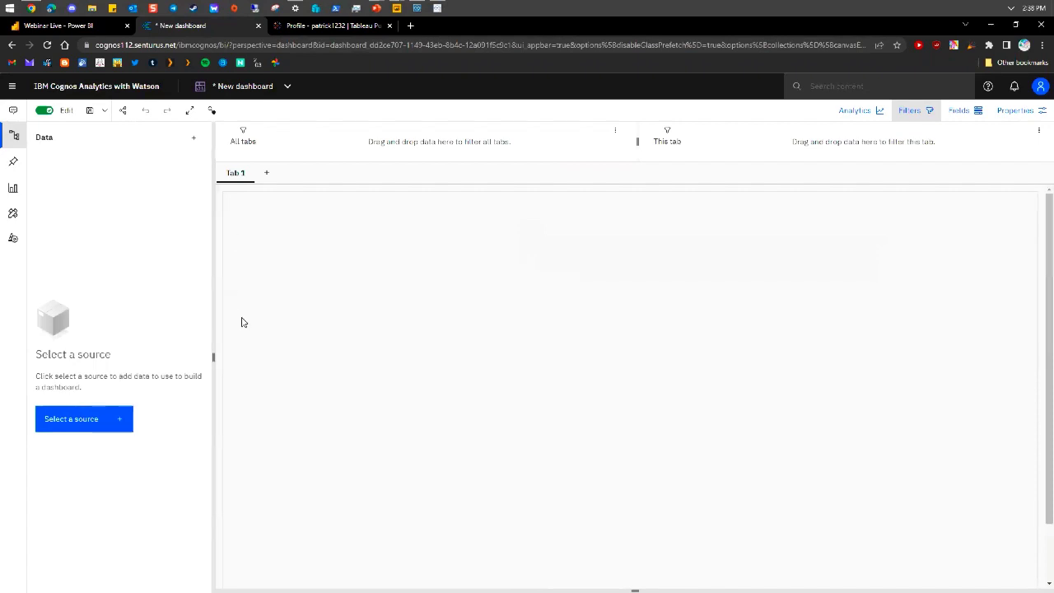
Add the Webinar Data Module from My content as the dashboard's data source
left_click(111, 418)
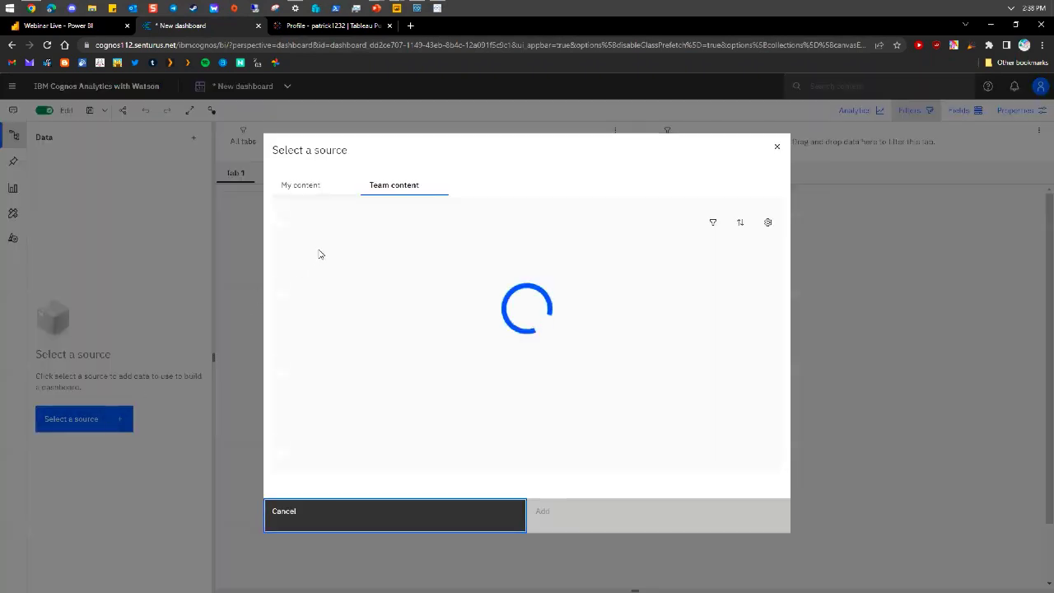
left_click(300, 189)
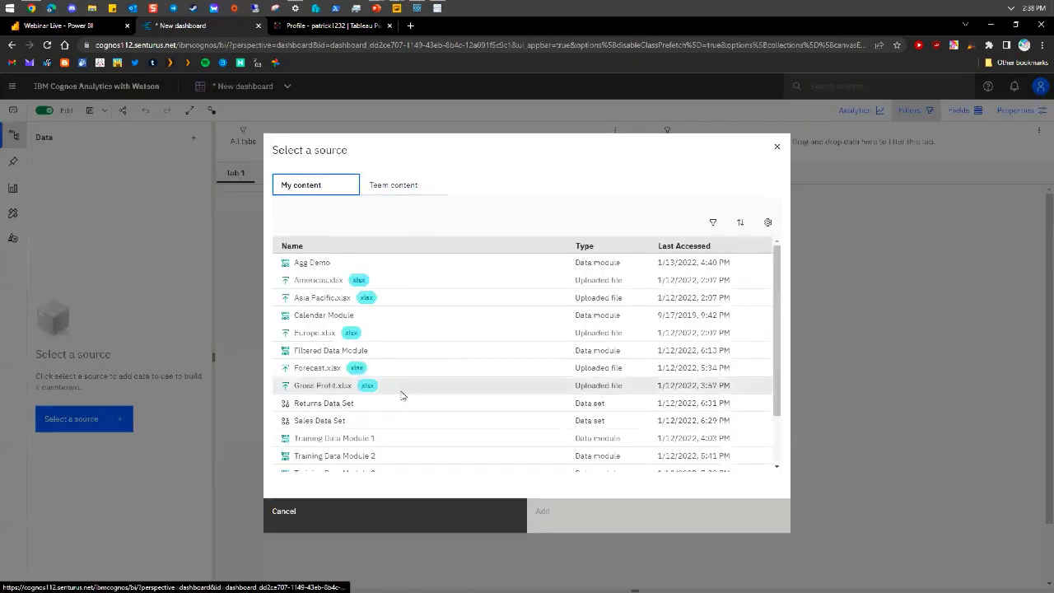
scroll(400, 393, "down", 3)
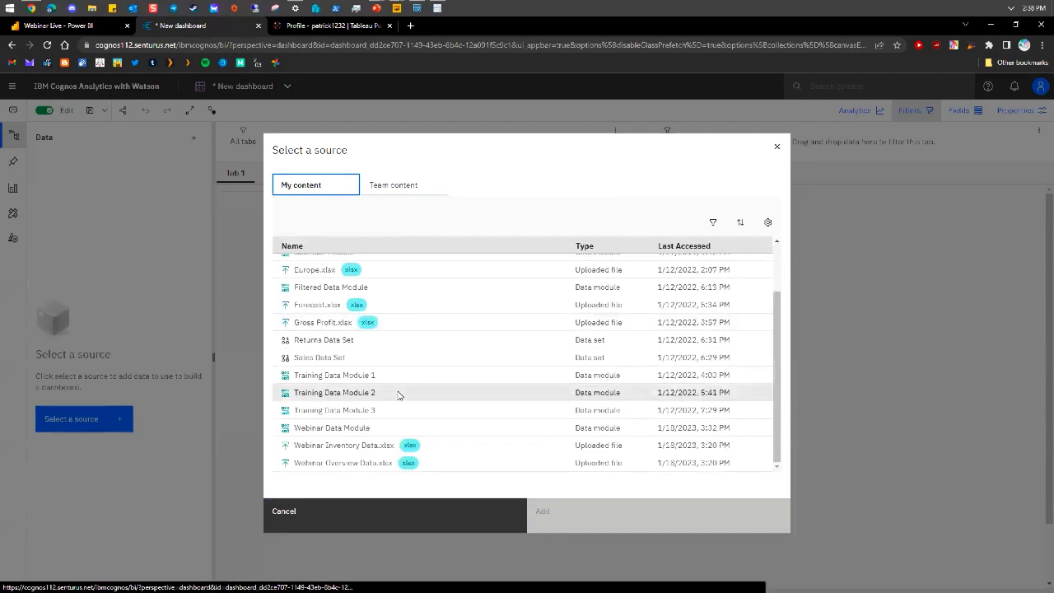
left_click(350, 429)
left_click(584, 525)
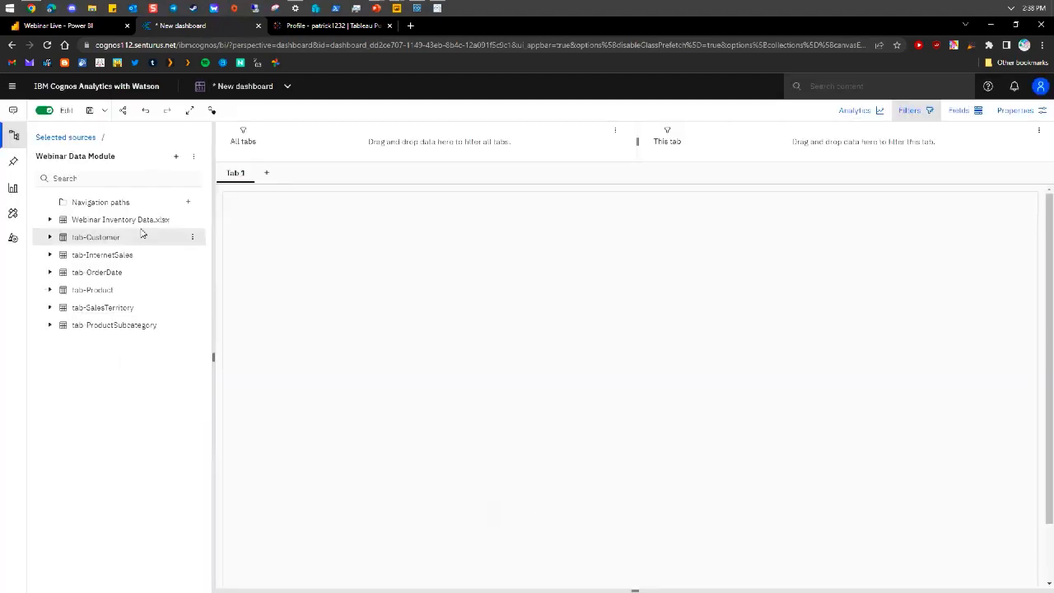
Add an empty pie visualization near the upper-left corner of the dashboard canvas
left_click(14, 215)
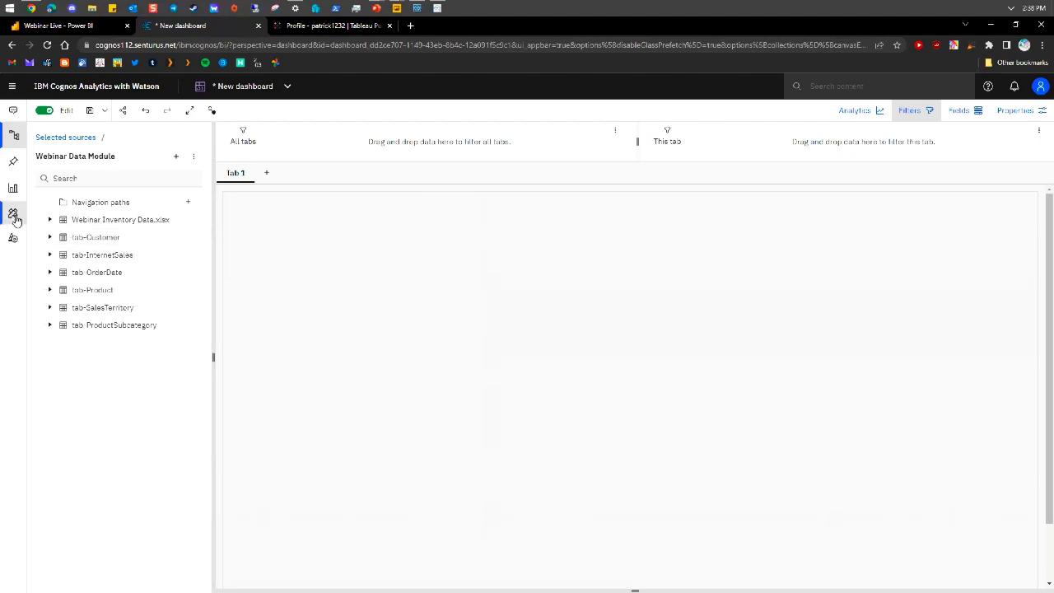
left_click(12, 191)
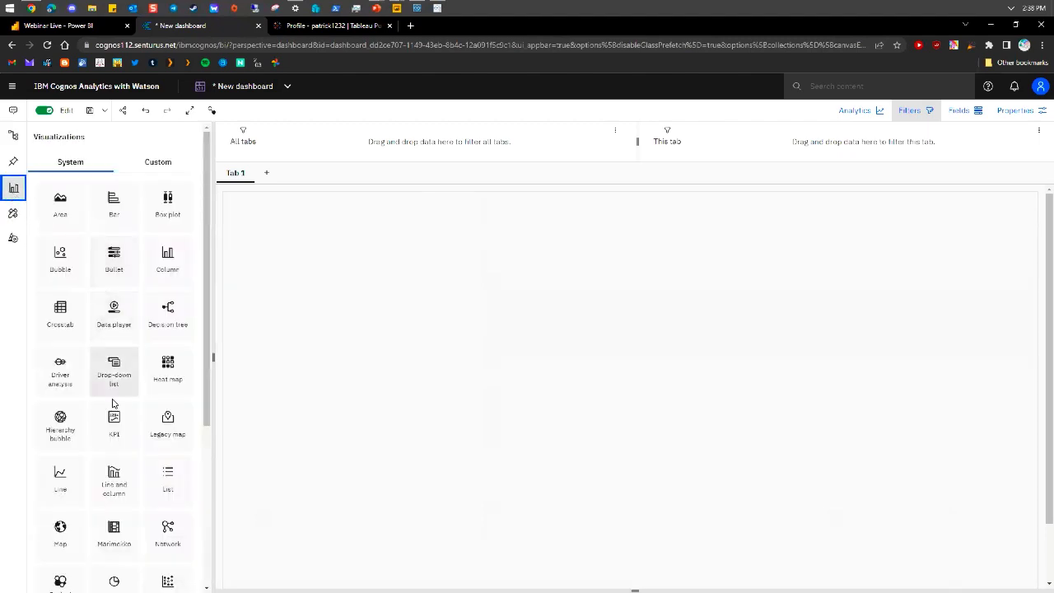
scroll(109, 432, "down", 3)
left_click_drag(111, 452, 271, 240)
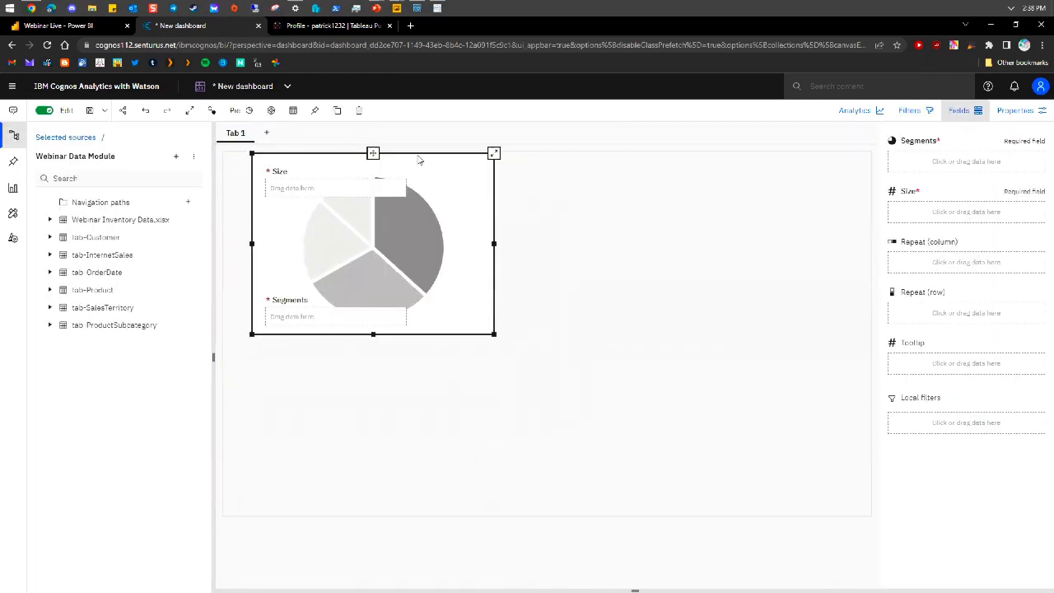
left_click_drag(350, 153, 326, 152)
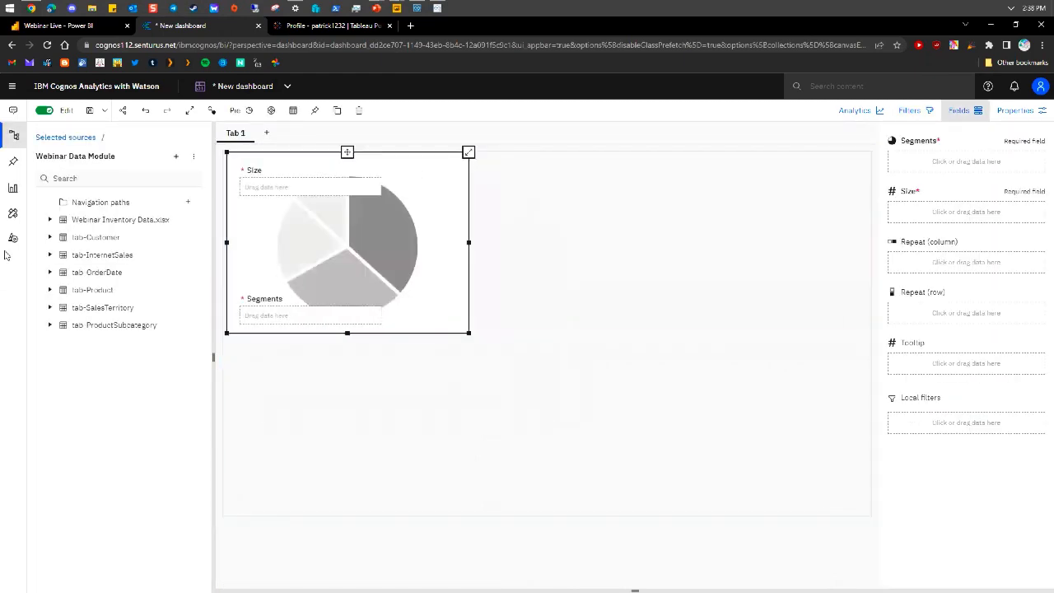
Assign Education to the pie chart's Segments and SalesAmount to its Size, then align the chart with the canvas's upper-left corner
left_click(50, 237)
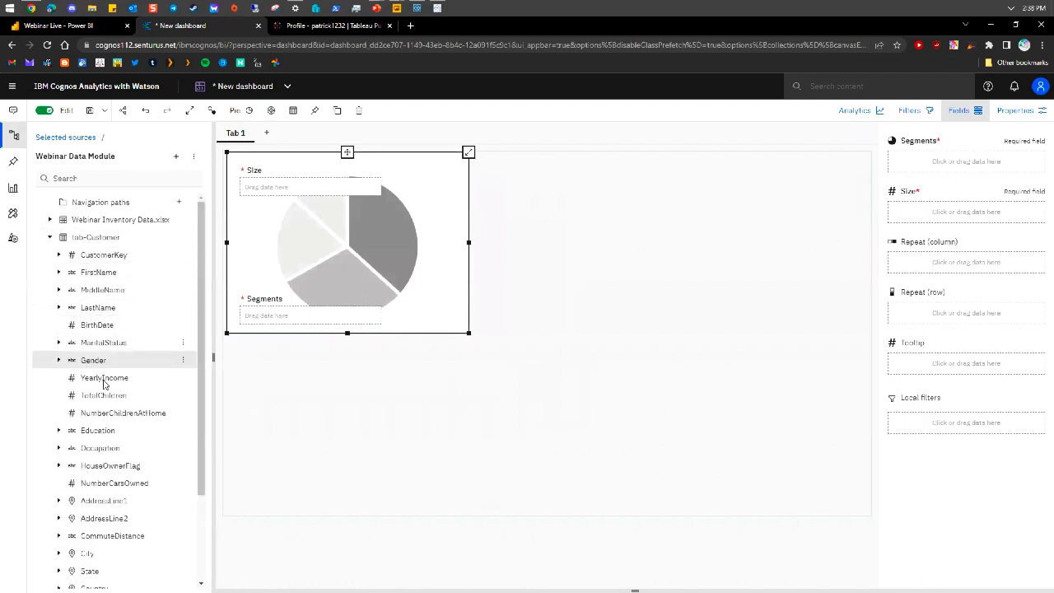
left_click_drag(120, 433, 962, 164)
scroll(49, 494, "down", 3)
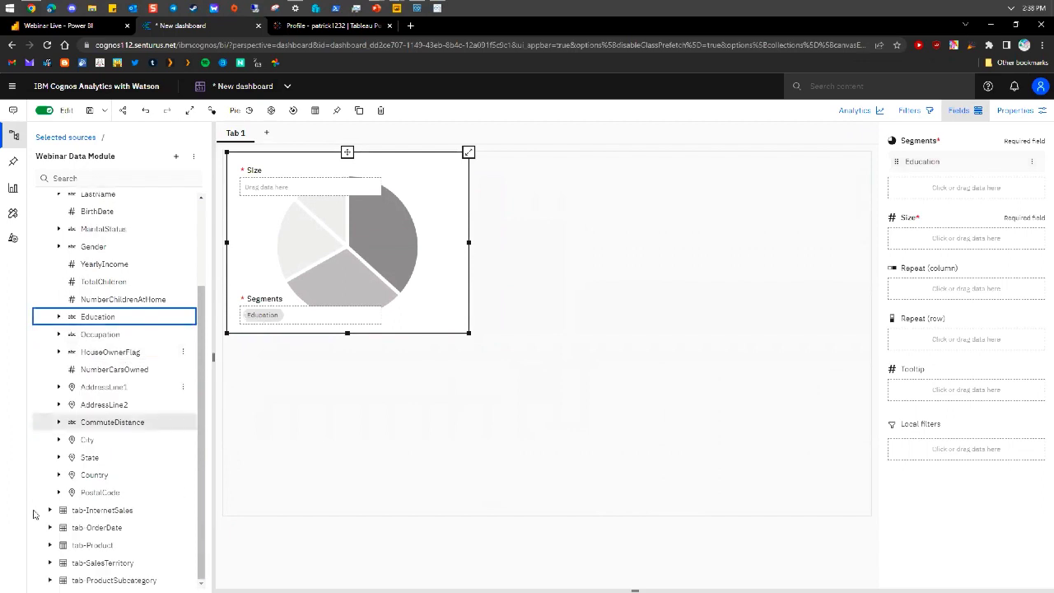
left_click(51, 511)
scroll(66, 494, "down", 5)
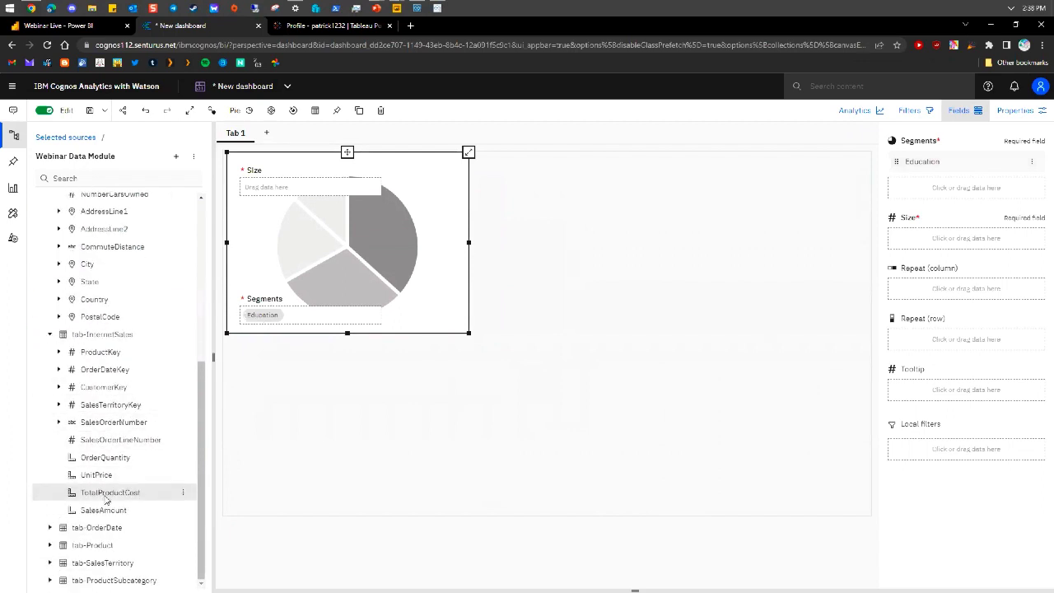
left_click_drag(103, 510, 969, 238)
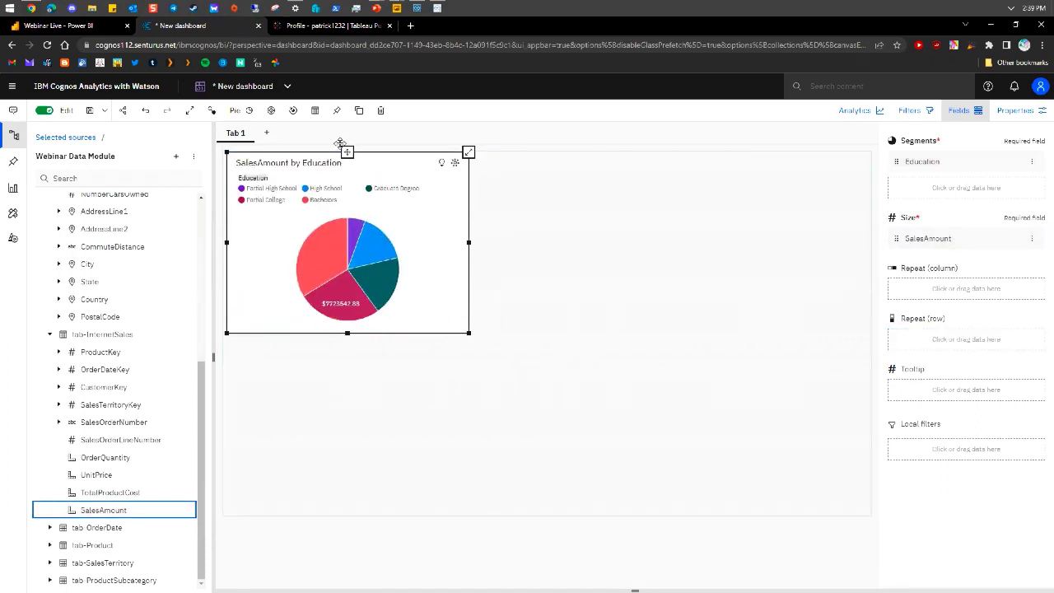
left_click_drag(346, 150, 285, 156)
Add a line visualization at the canvas's upper-right corner and enlarge both charts so they meet and fill the upper row
left_click(13, 188)
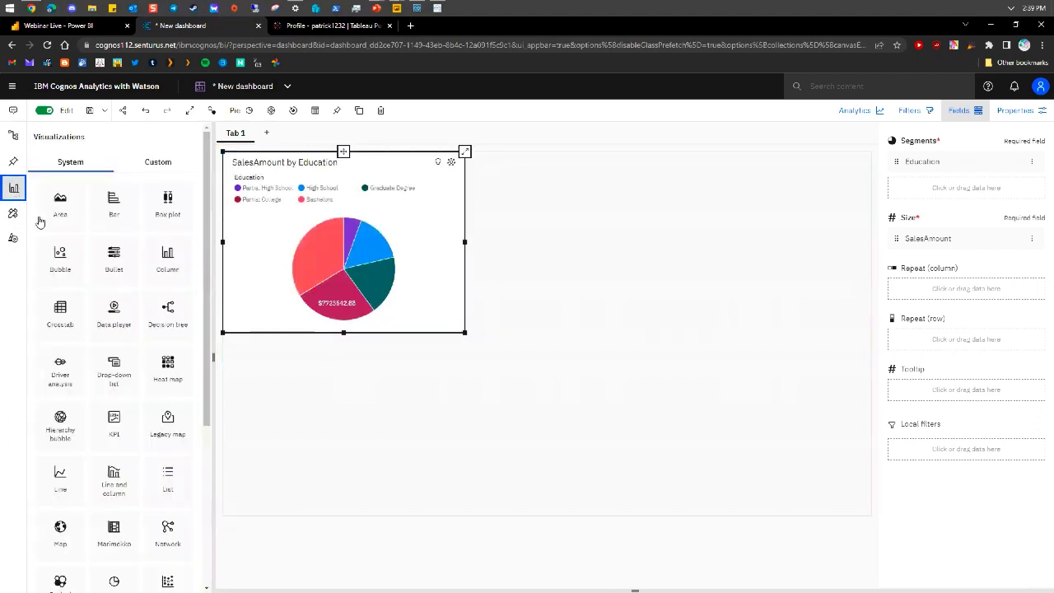
scroll(110, 367, "down", 1)
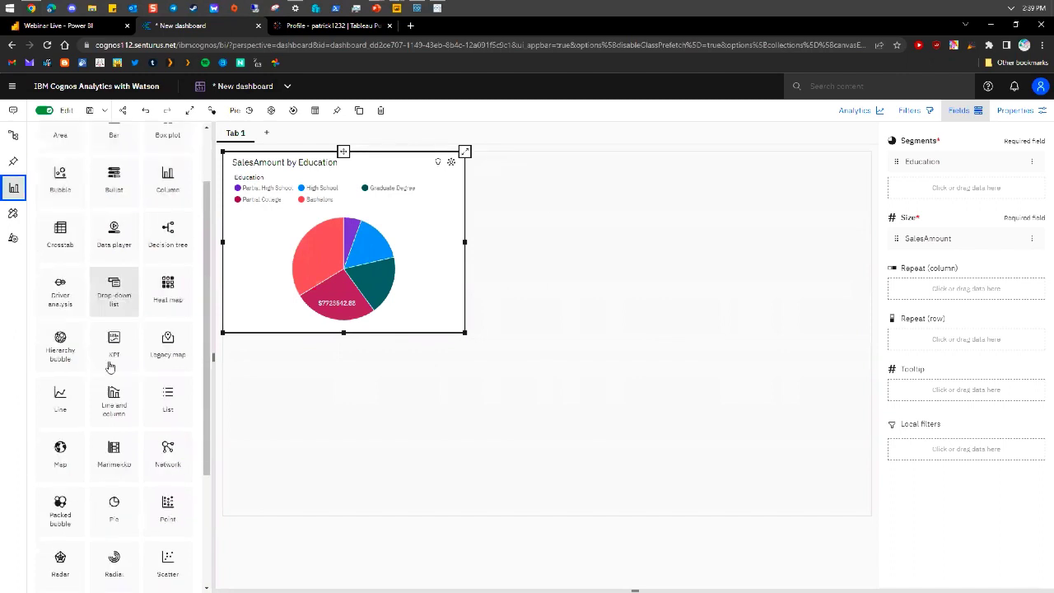
scroll(110, 366, "down", 1)
left_click_drag(60, 338, 635, 172)
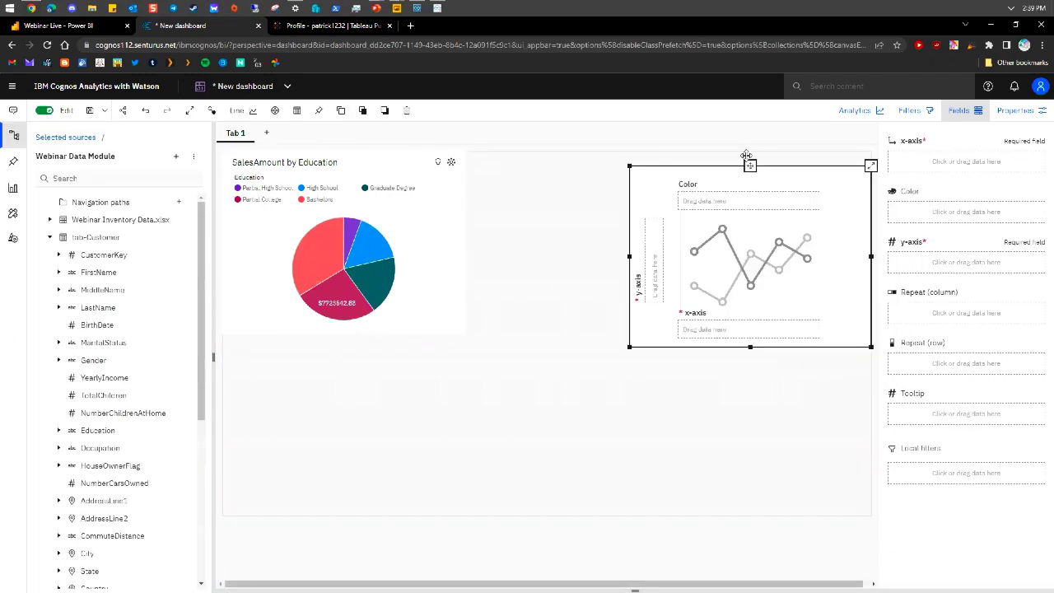
left_click_drag(746, 156, 749, 150)
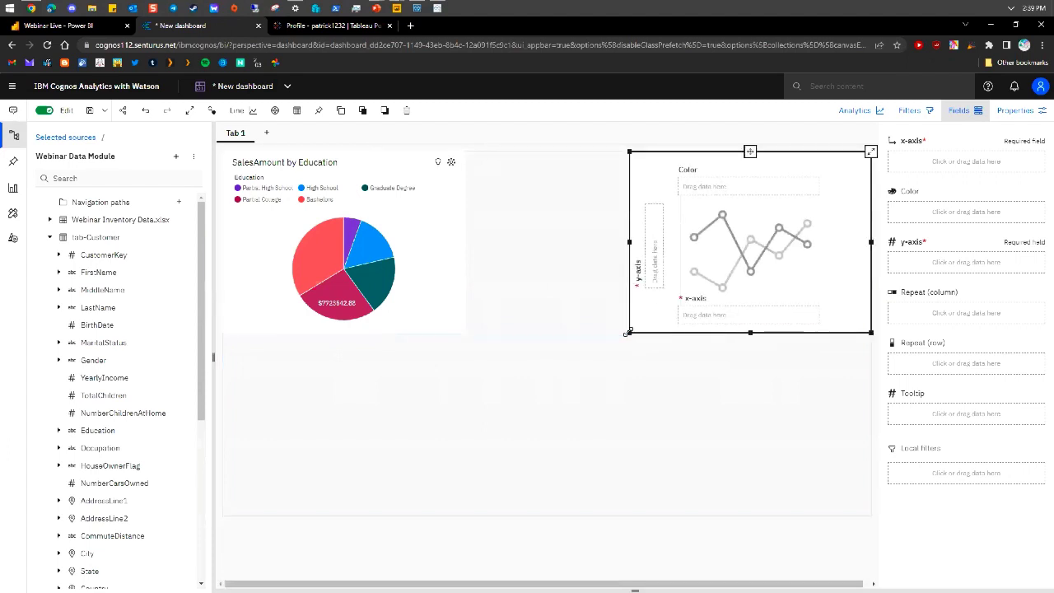
left_click_drag(628, 332, 540, 352)
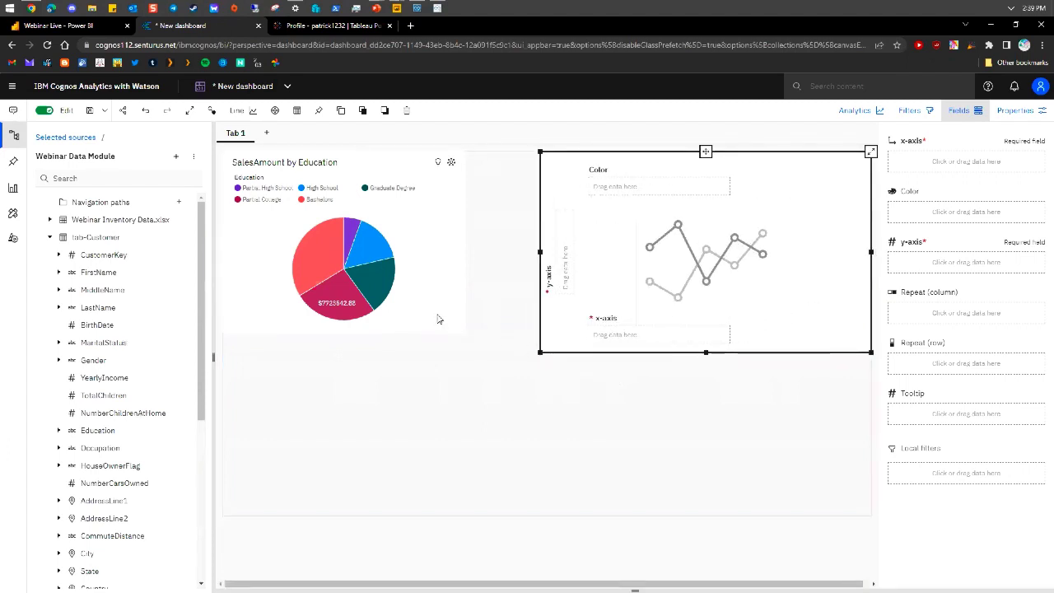
left_click(438, 318)
left_click_drag(464, 333, 541, 354)
Assign Year-Month from tab-OrderDate to the line chart's x-axis and OrderQuantity from tab-InternetSales to its y-axis
left_click(728, 257)
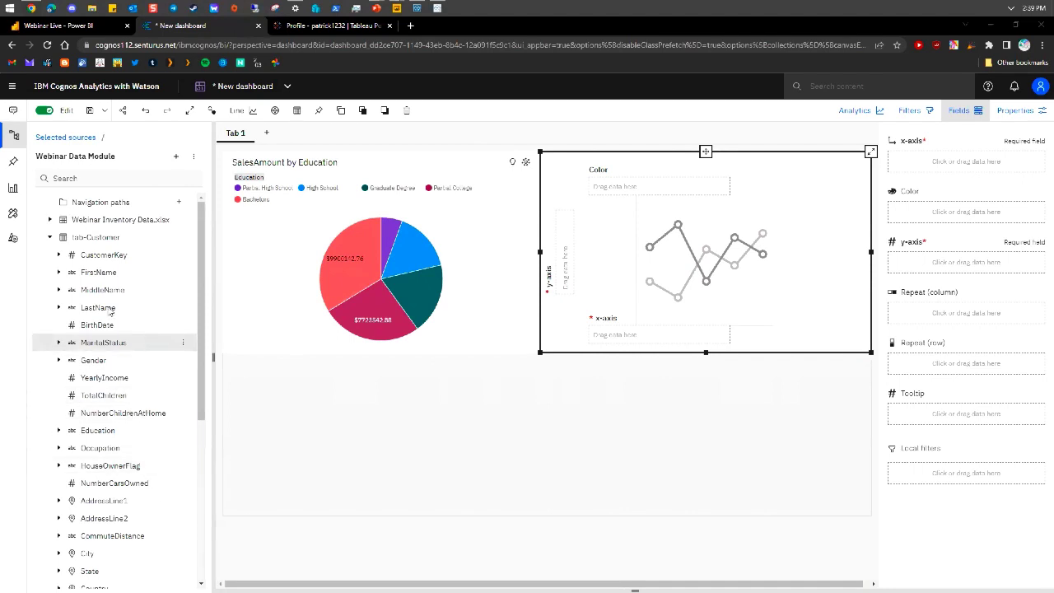
left_click(47, 237)
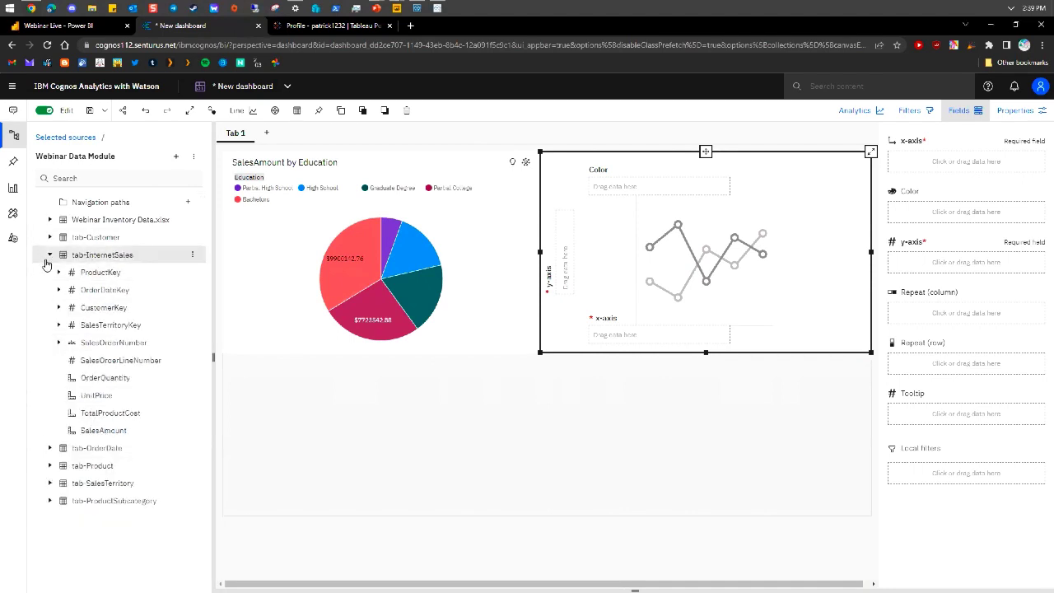
left_click(50, 448)
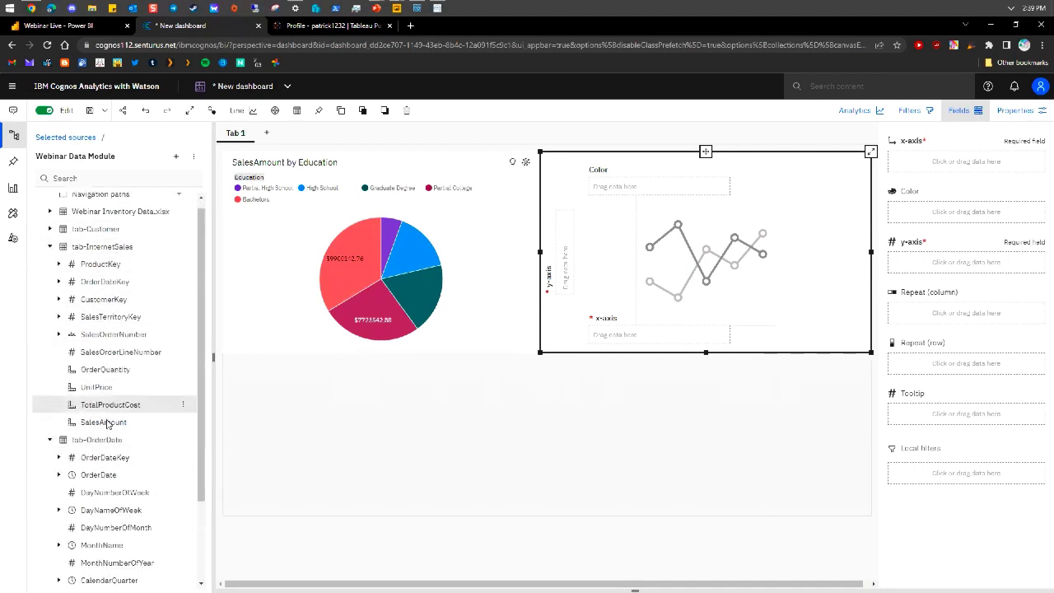
scroll(91, 436, "down", 3)
left_click_drag(85, 534, 617, 335)
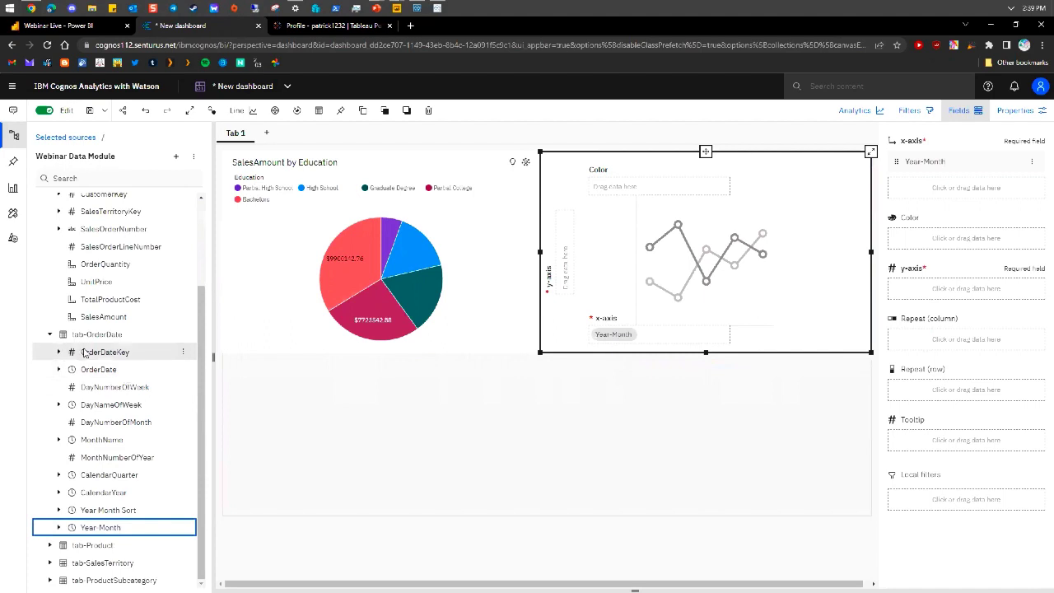
scroll(113, 391, "up", 3)
left_click_drag(111, 383, 574, 265)
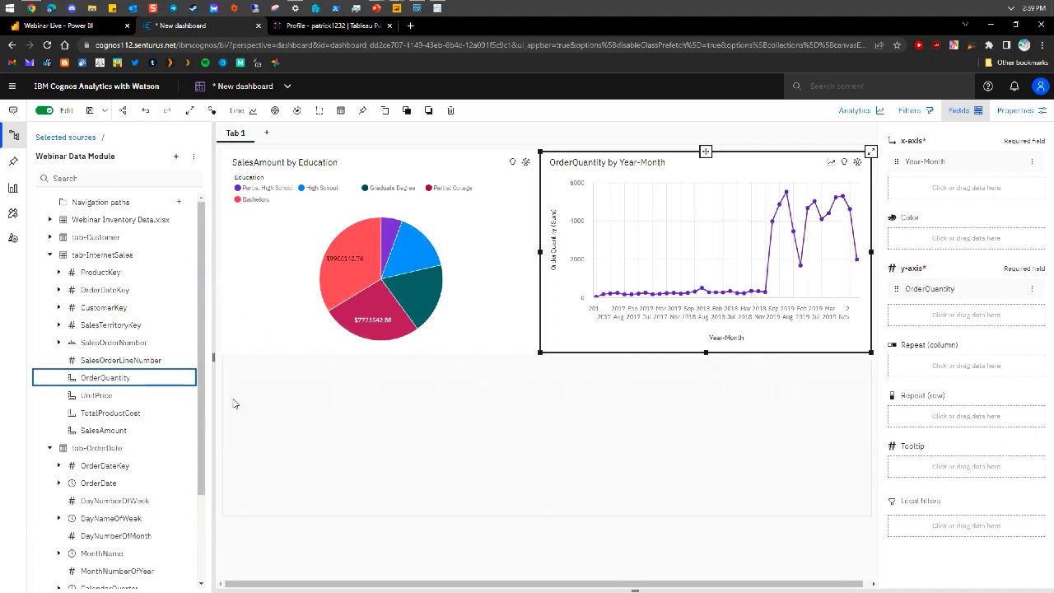
Add a column visualization below the two charts and stretch it across the full width of the canvas
left_click(301, 405)
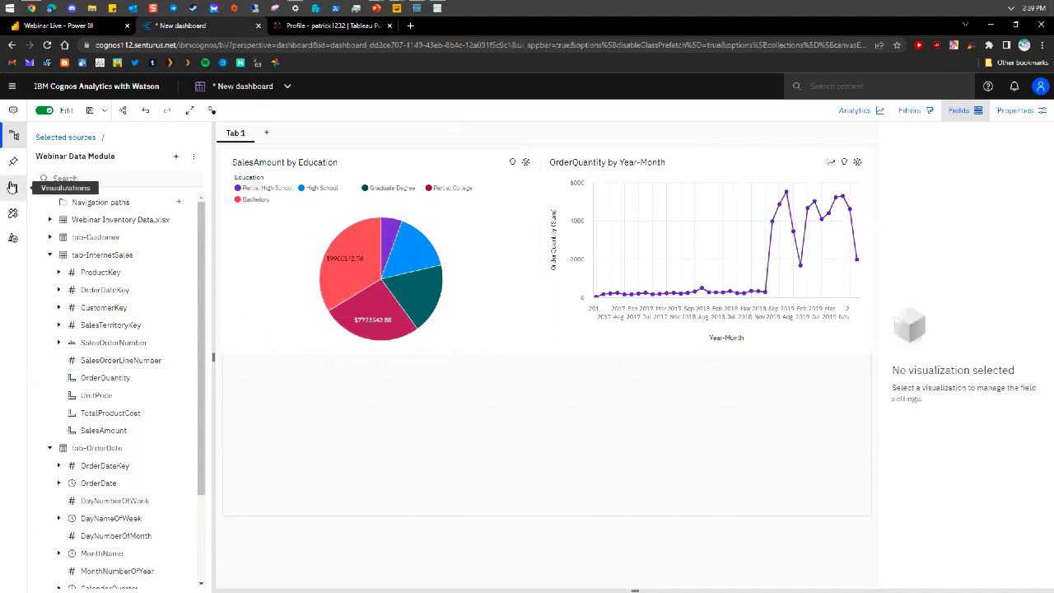
left_click(13, 188)
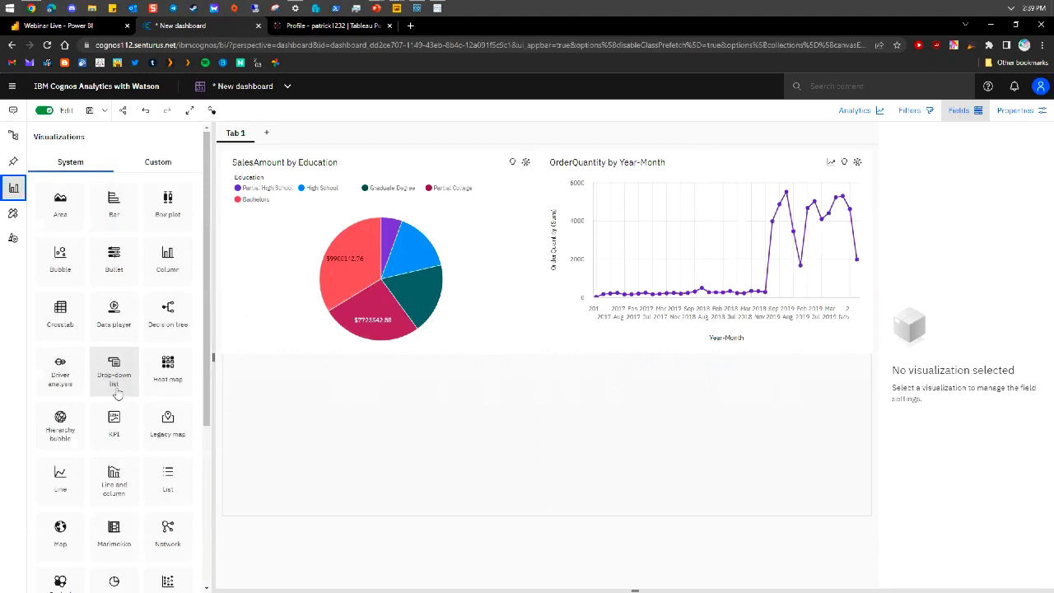
scroll(117, 394, "down", 3)
scroll(118, 399, "up", 3)
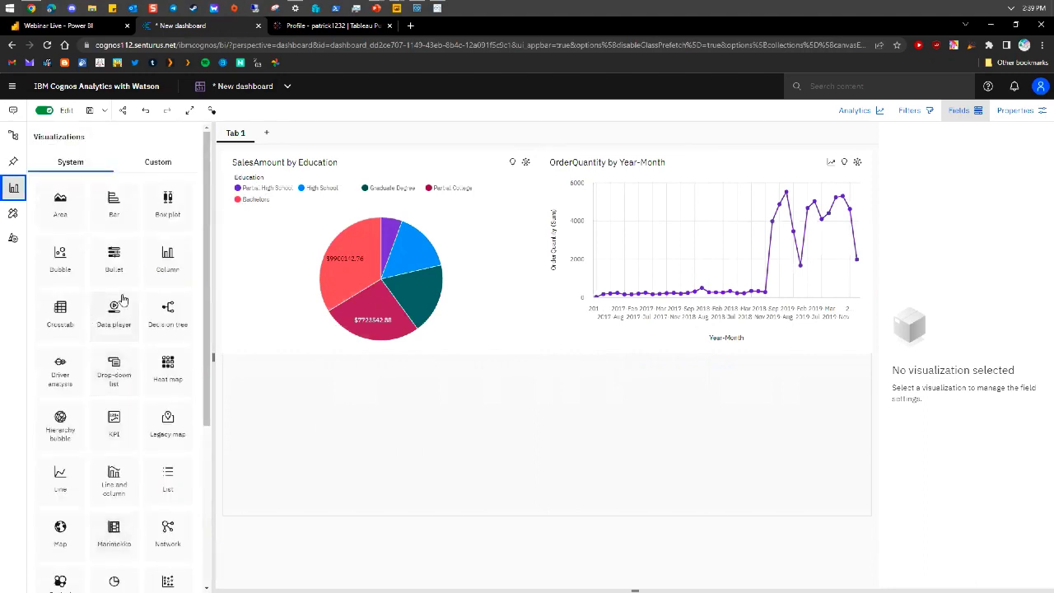
left_click_drag(167, 260, 317, 387)
left_click_drag(307, 335, 223, 352)
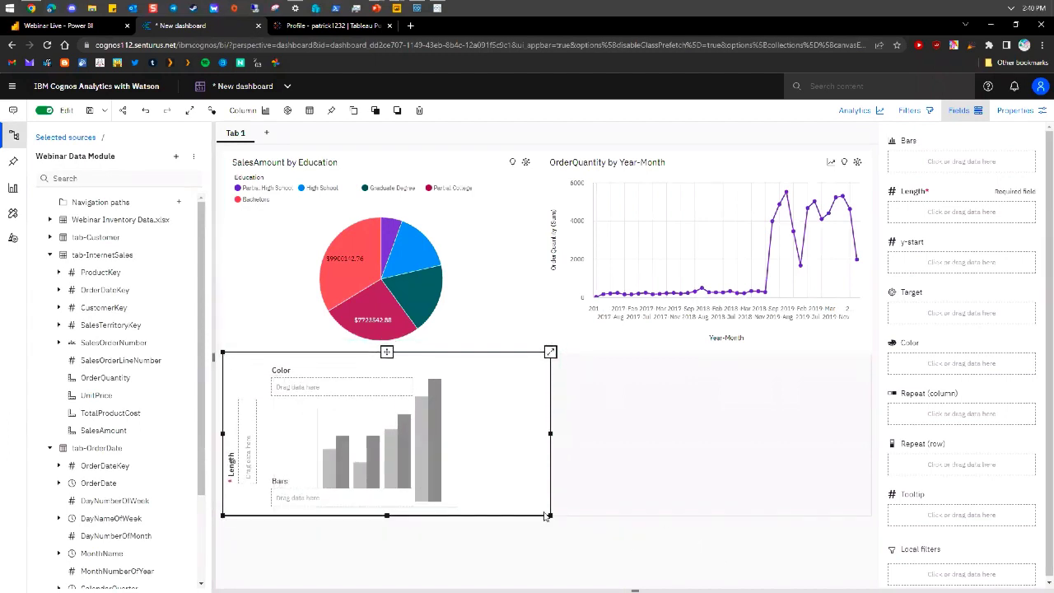
left_click_drag(549, 516, 871, 516)
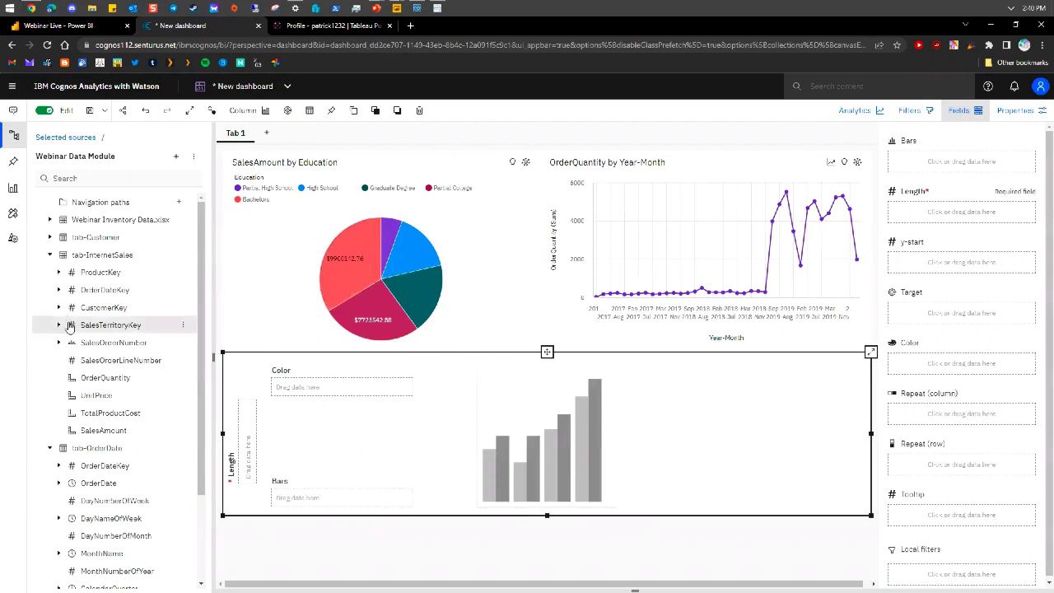
Assign TotalProductCost from tab-InternetSales to the column chart's Length
left_click(58, 342)
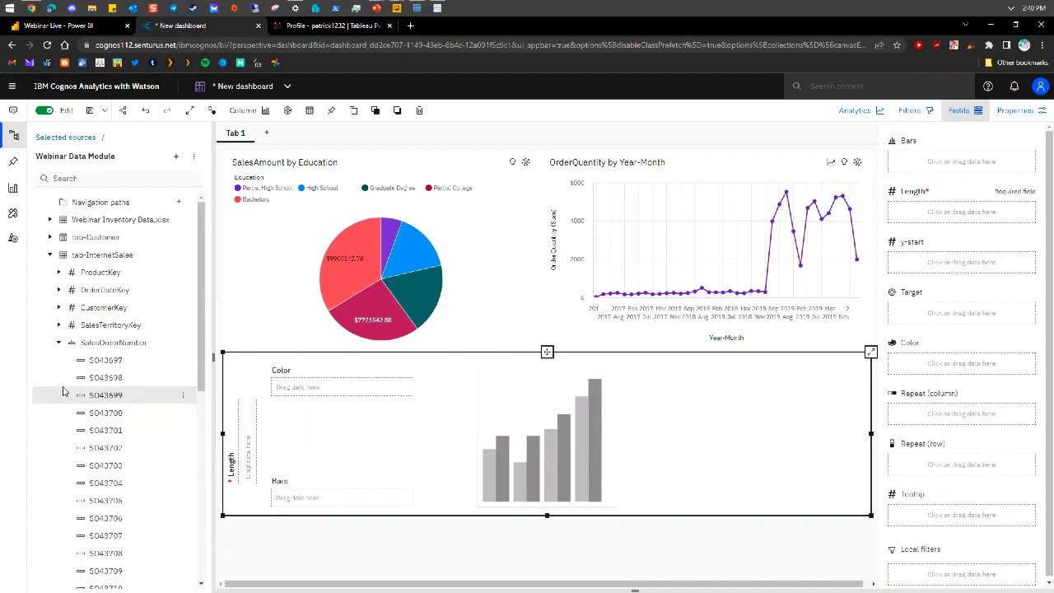
left_click(59, 342)
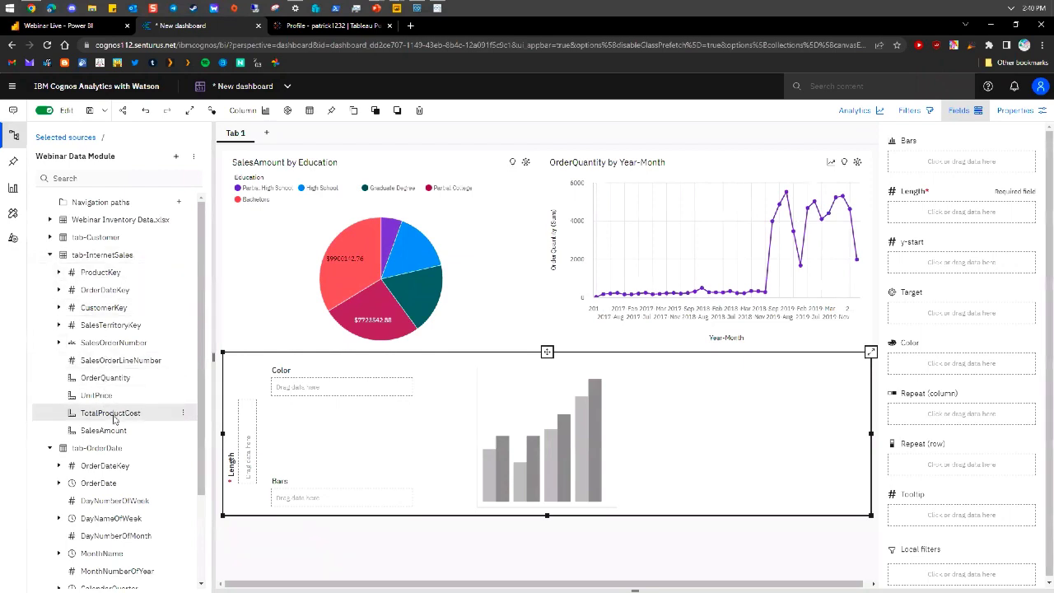
left_click_drag(107, 412, 249, 442)
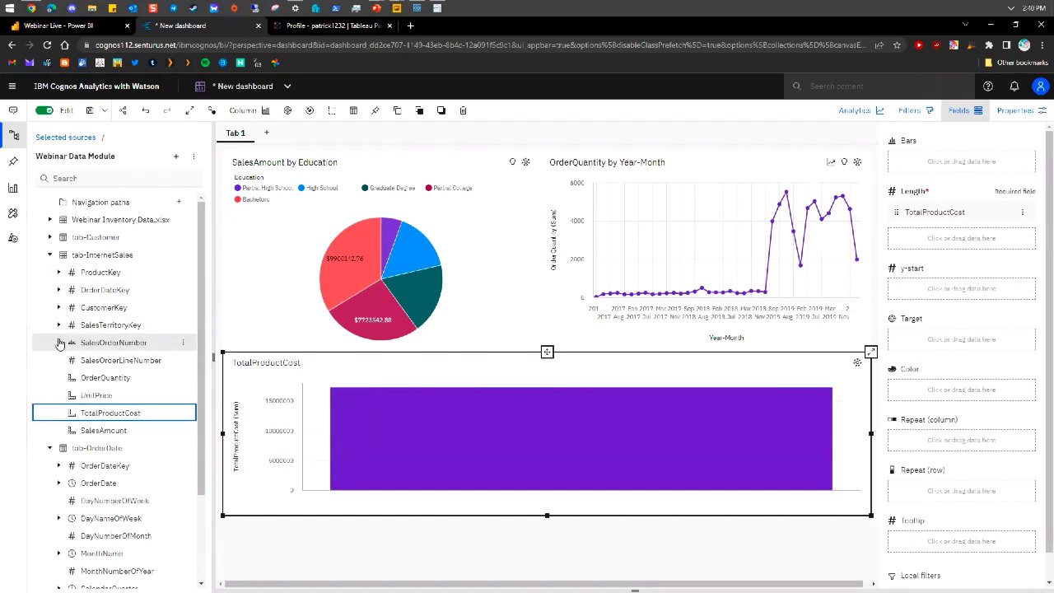
Add SalesTerritoryRegion from tab-SalesTerritory as the bars of the TotalProductCost column chart
left_click(58, 343)
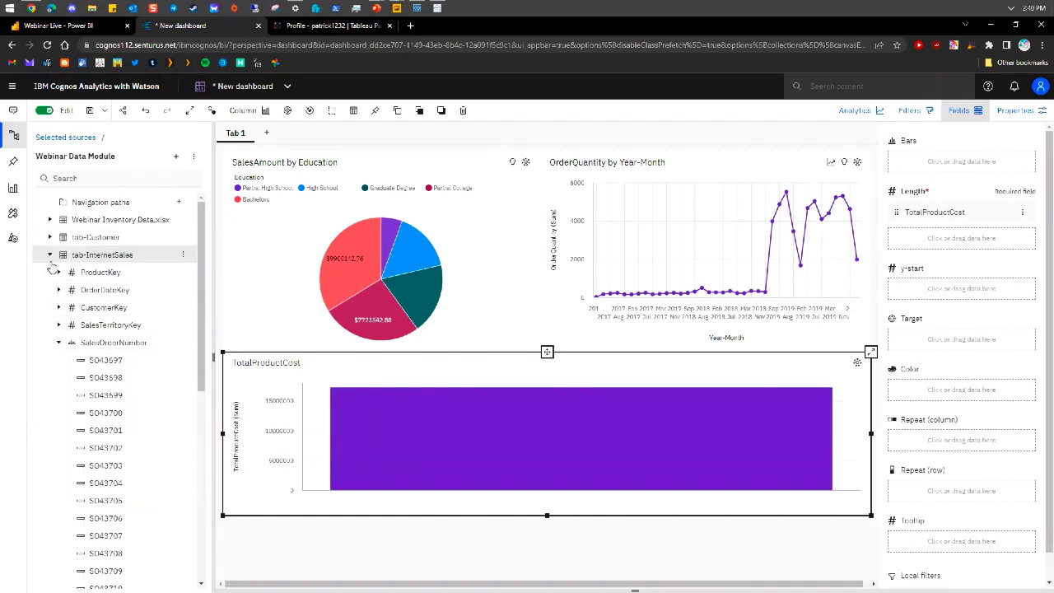
left_click(50, 256)
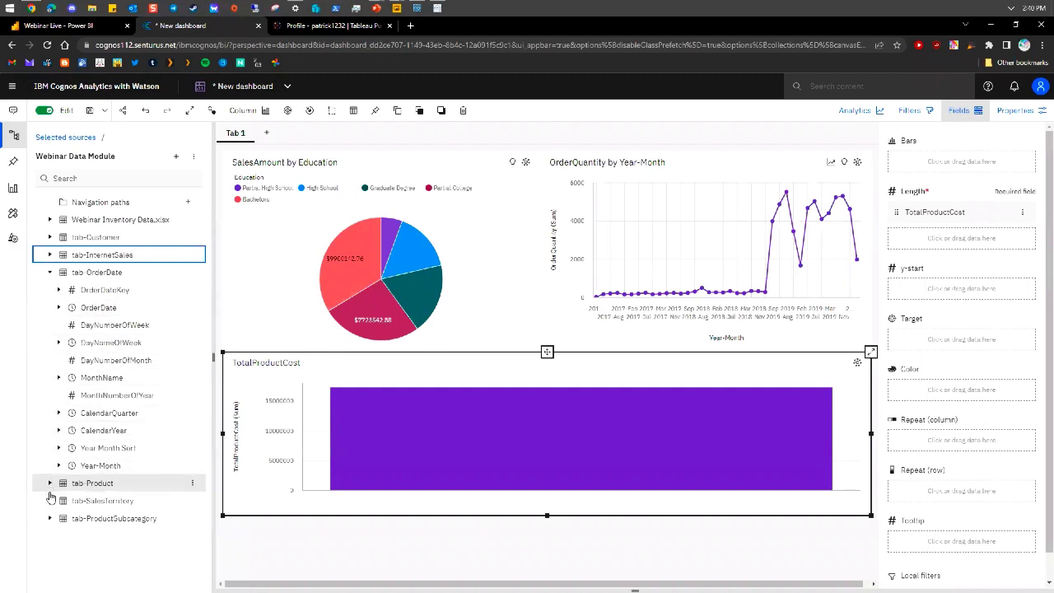
left_click(51, 501)
scroll(103, 430, "down", 1)
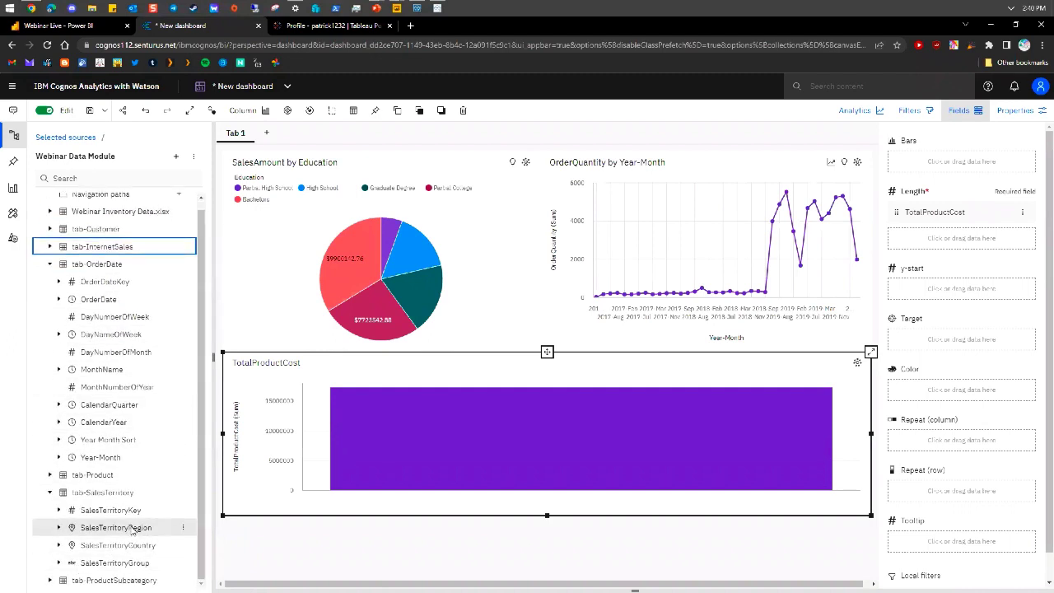
left_click_drag(134, 527, 346, 503)
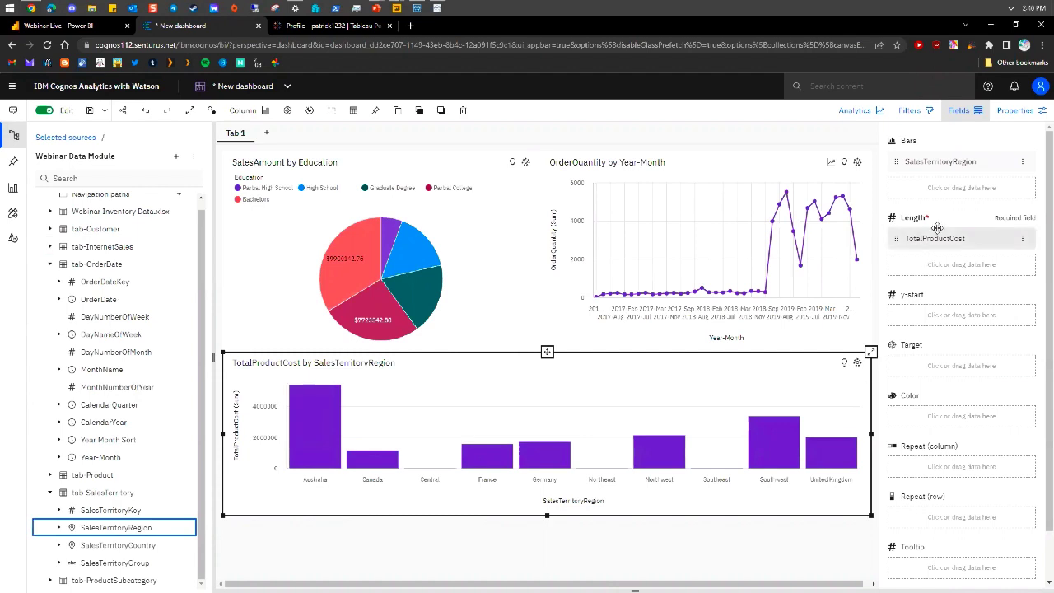
Sort the column chart by TotalProductCost in descending order and deselect the chart
left_click(1022, 238)
mouse_move(1021, 247)
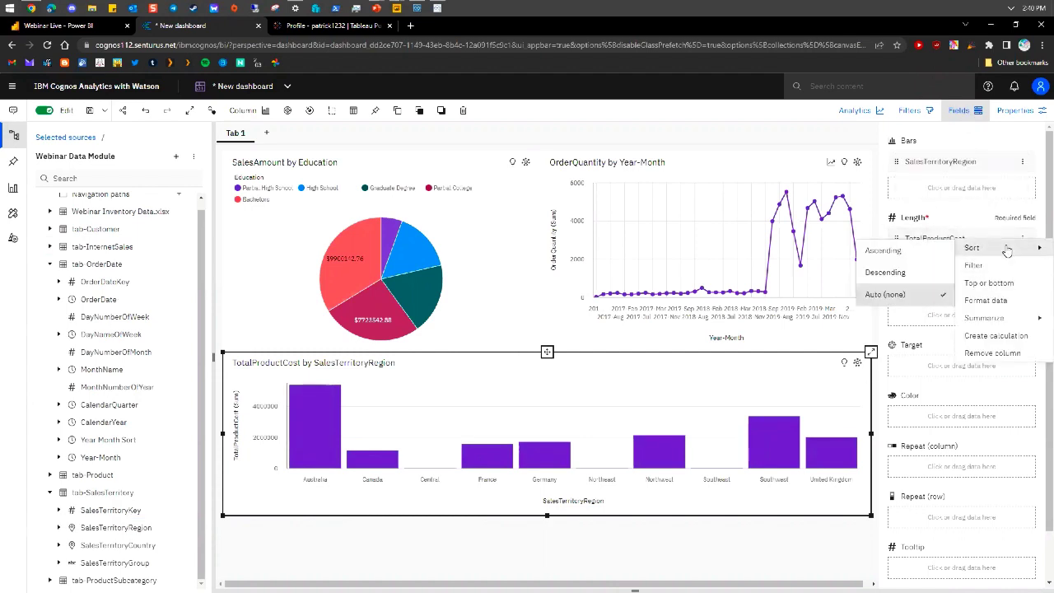
left_click(873, 250)
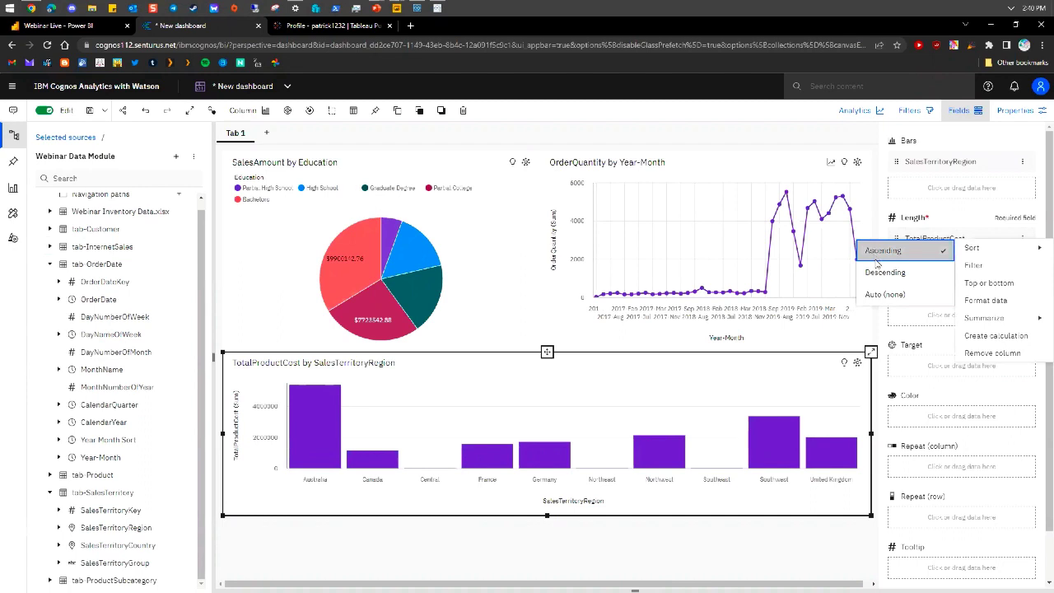
left_click(931, 278)
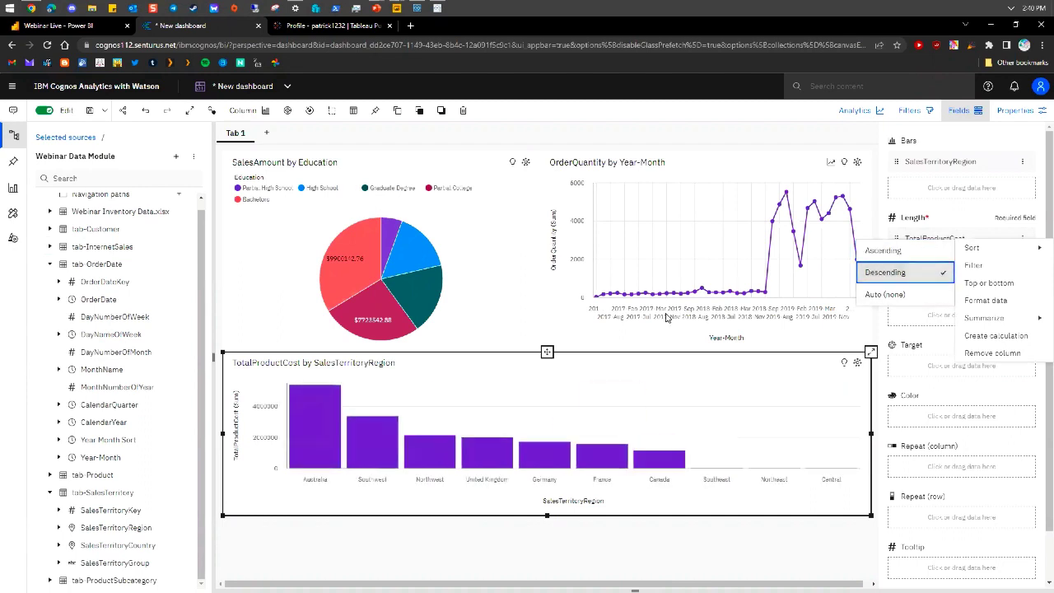
left_click(497, 552)
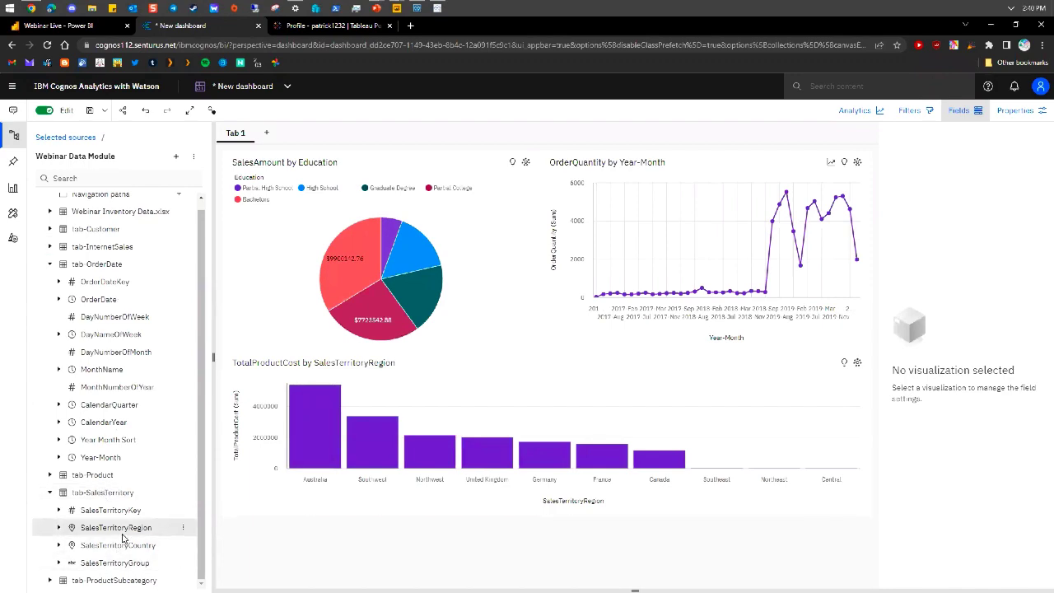
Add SalesTerritoryCountry as a filter for all tabs without choosing any country
left_click_drag(122, 538, 922, 114)
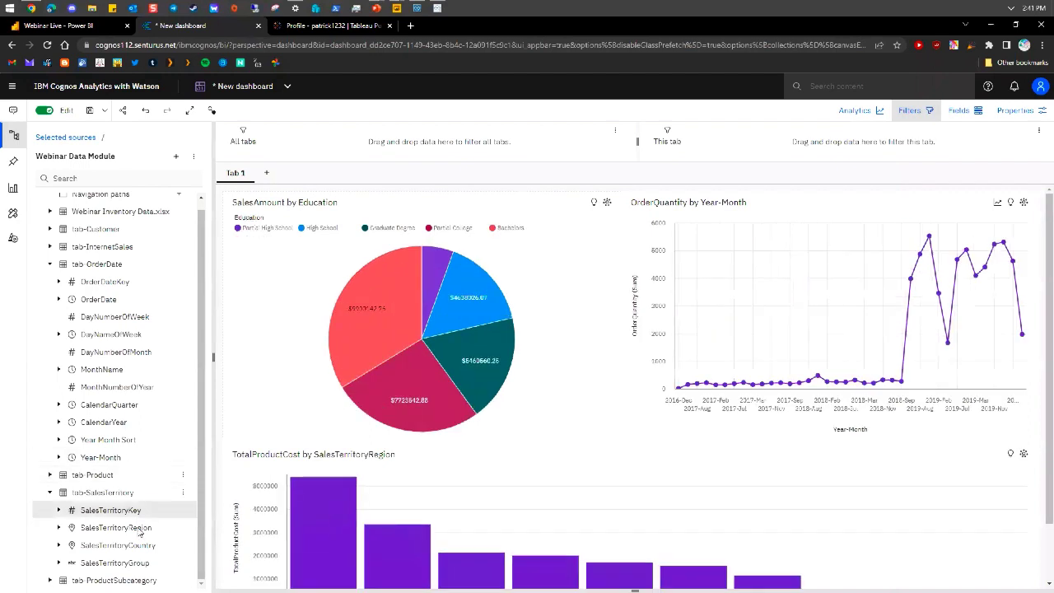
left_click_drag(118, 545, 462, 148)
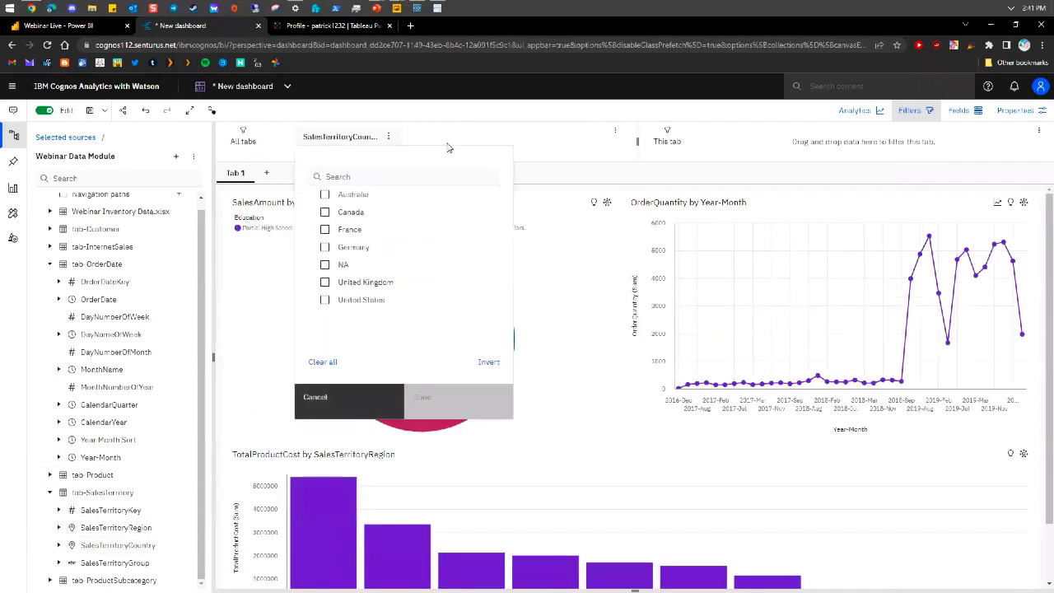
left_click(369, 391)
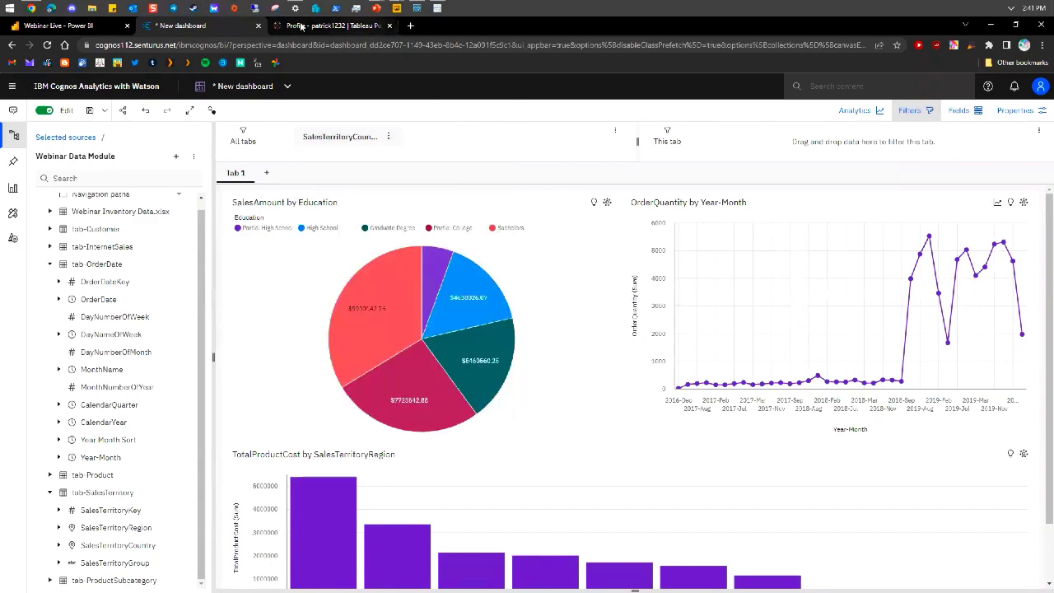
Switch to the Webinar Live dashboard in Power BI and look through its product table and Monthly Sales & Profit chart
left_click(57, 25)
scroll(381, 277, "down", 10)
scroll(382, 277, "down", 3)
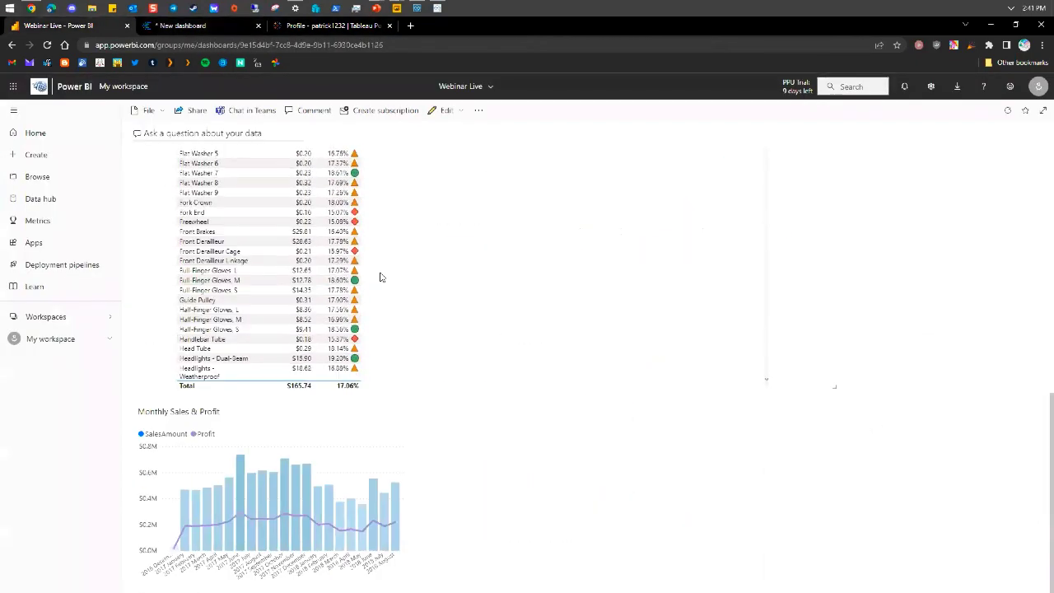
scroll(421, 206, "up", 5)
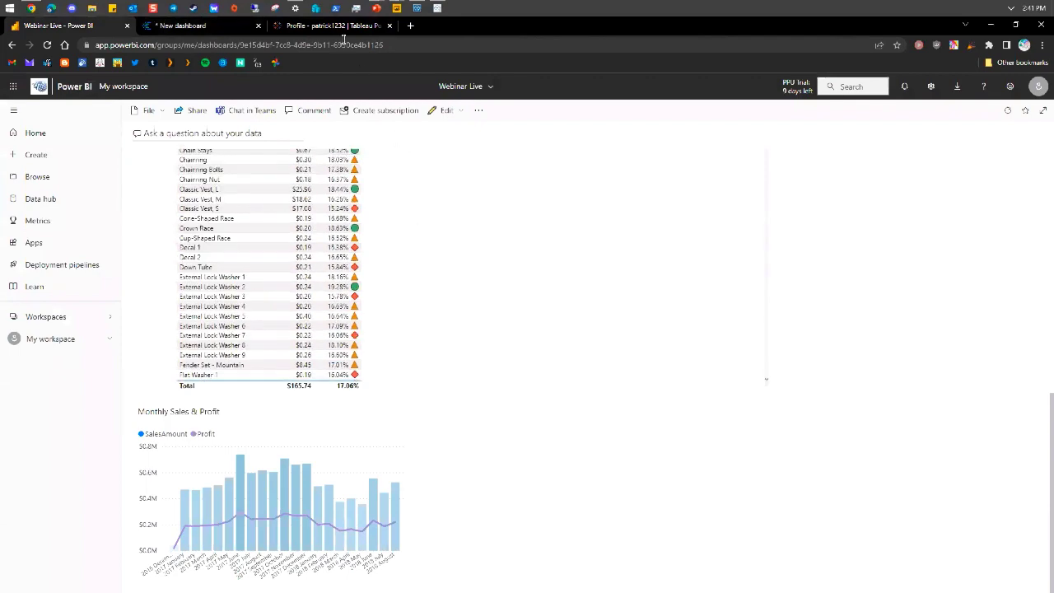
Switch back to the Cognos dashboard and rename Tab 1 as Overview
left_click(219, 28)
double_click(235, 173)
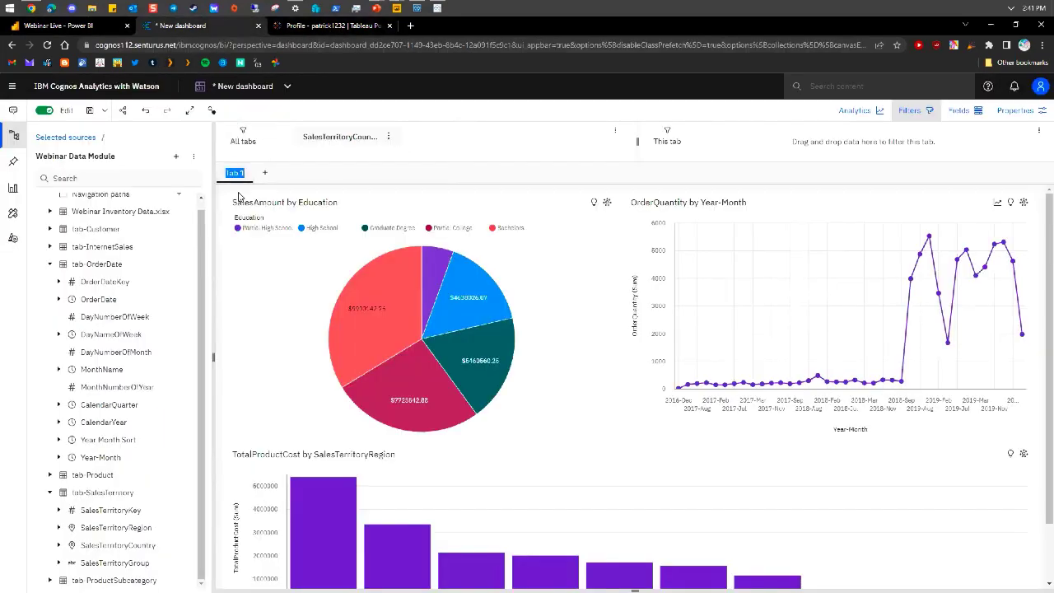
type("D")
type("verviewwq")
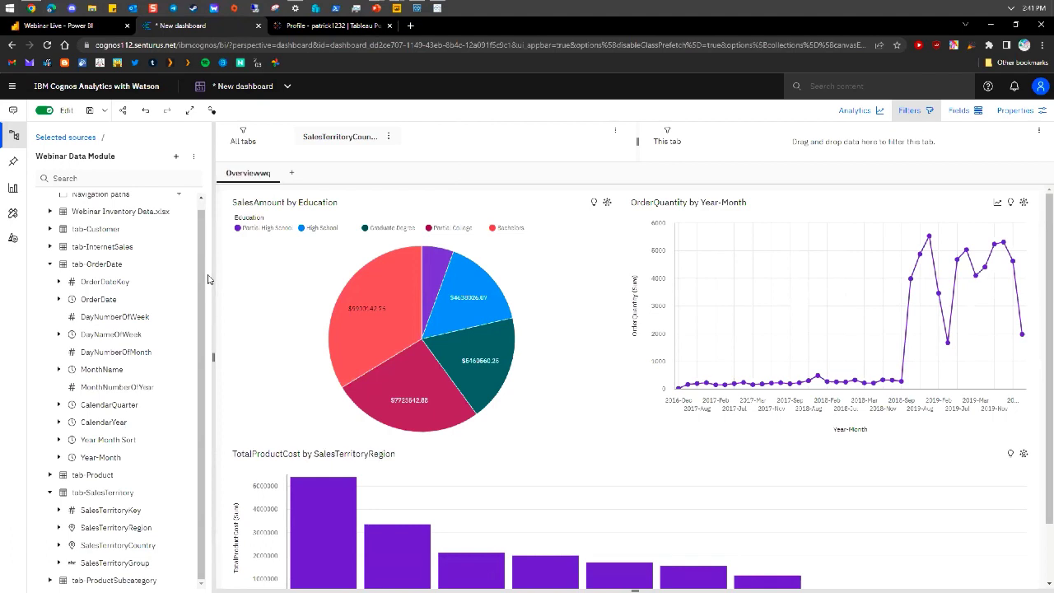
double_click(269, 178)
type("O")
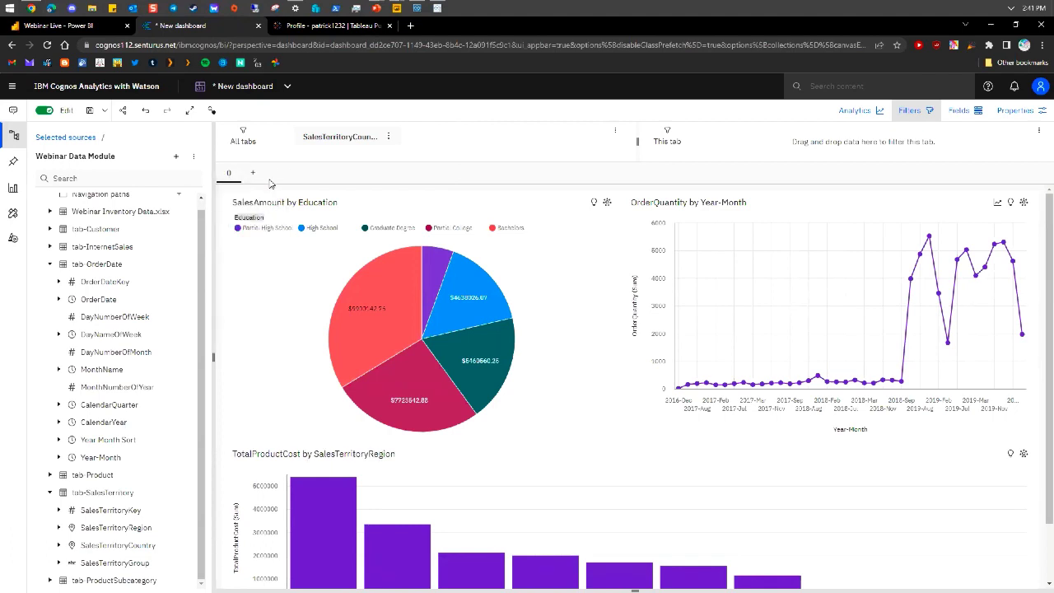
type("verview")
key("Return")
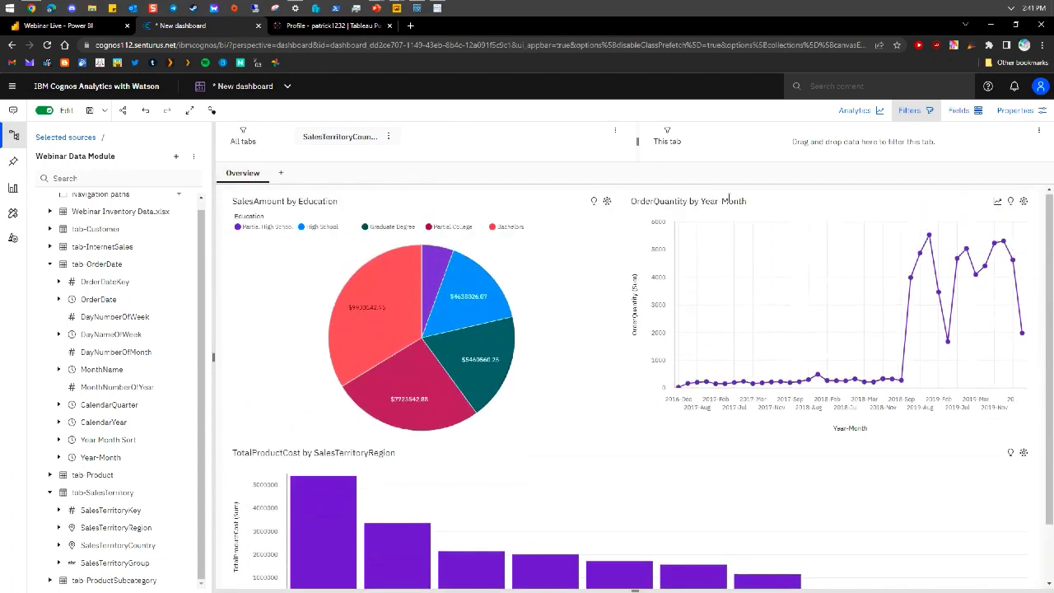
Hide the filter area, add a second dashboard tab from the blank single-area template and name it Inventory
left_click(1037, 113)
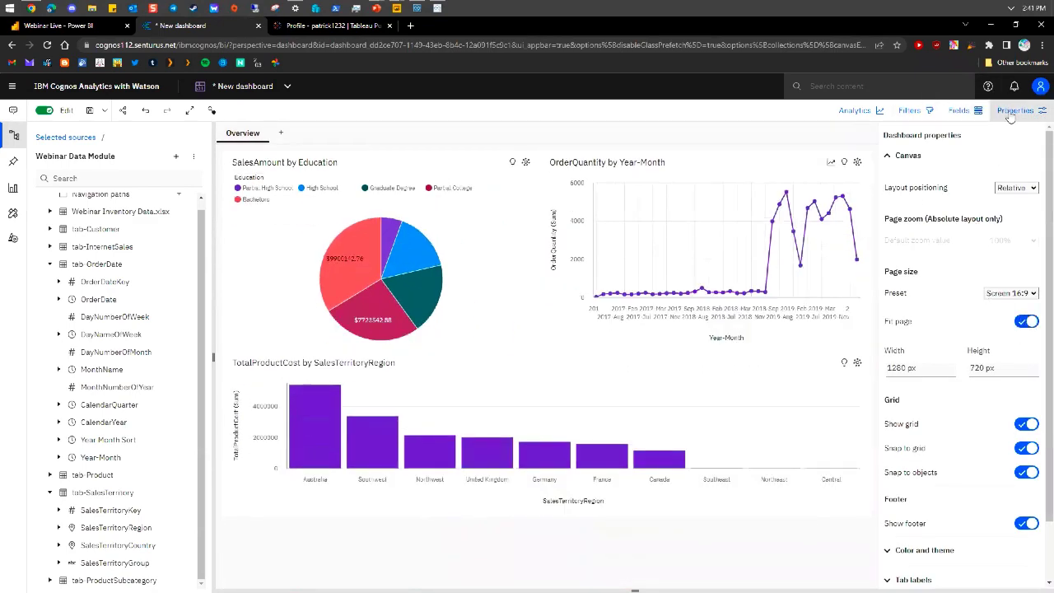
left_click(1011, 112)
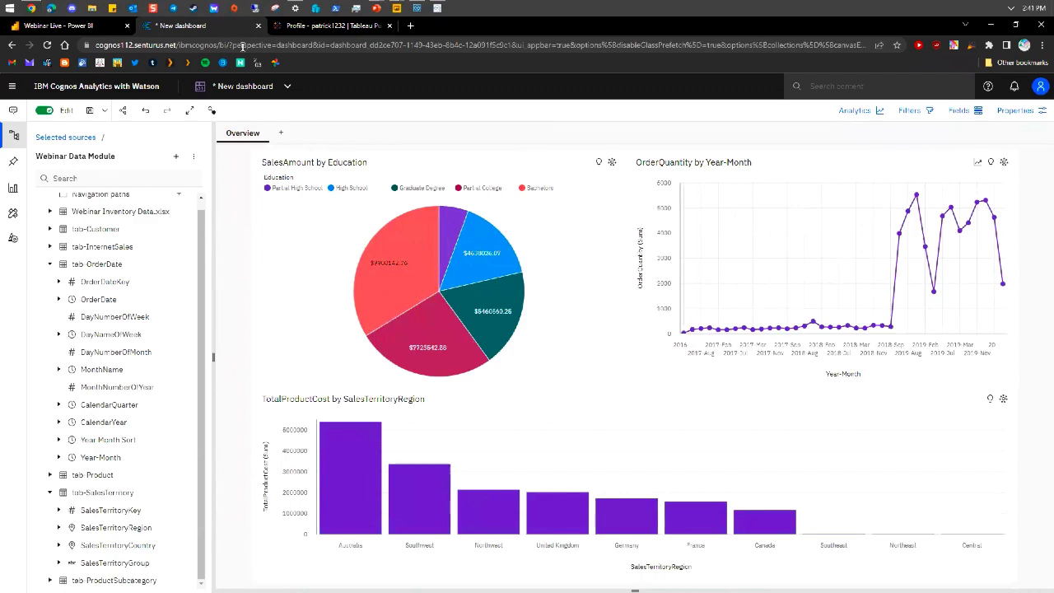
left_click(282, 132)
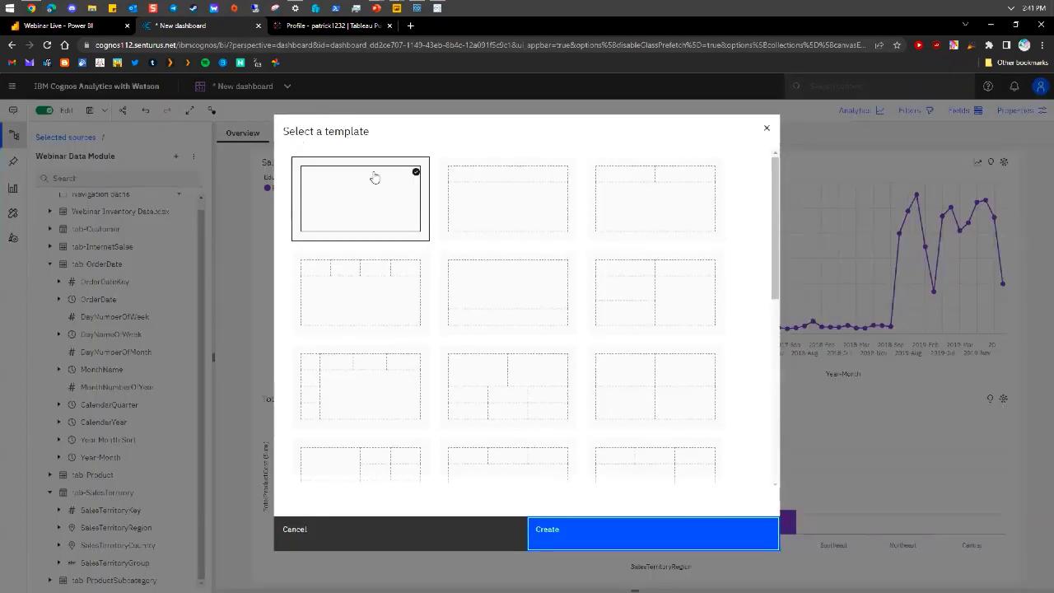
left_click(565, 540)
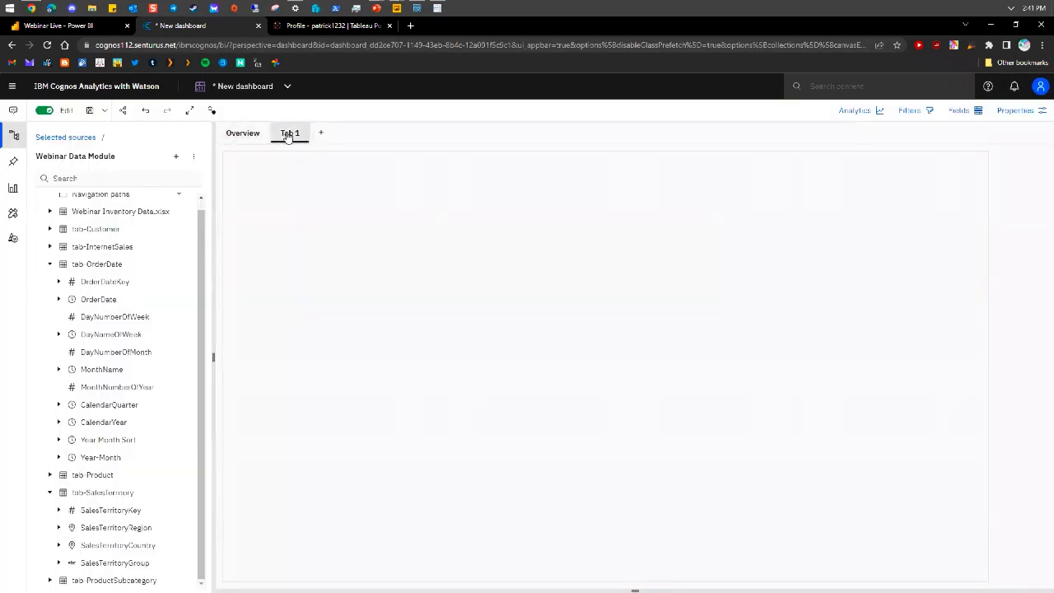
left_click(294, 134)
left_click(285, 154)
type("Inventory")
key("Return")
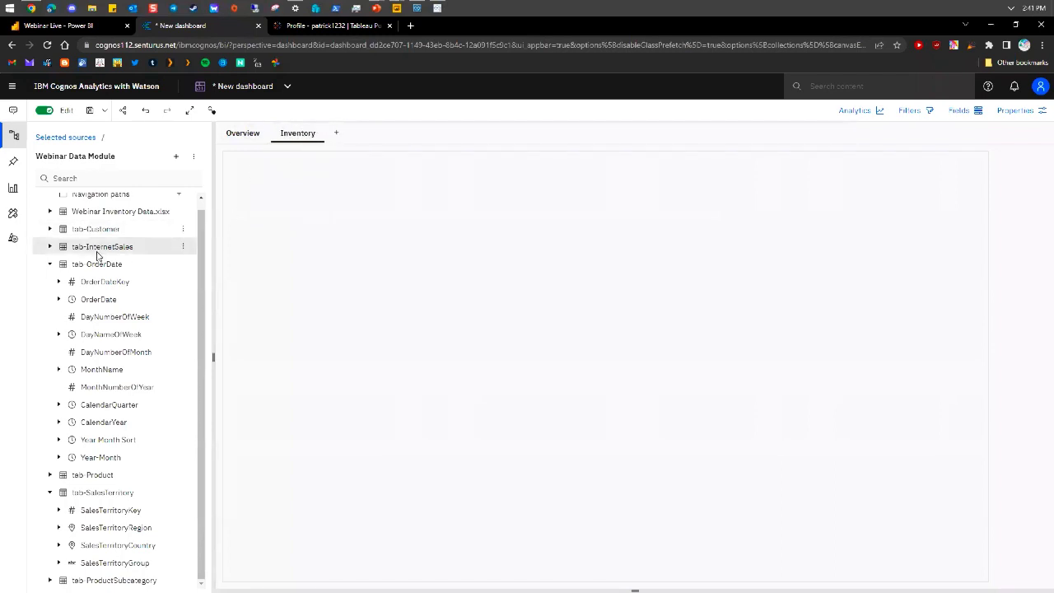
Place a ProductName table from tab-Product on the Inventory canvas, aligned to its upper-left corner and enlarged to the full canvas height
left_click(51, 263)
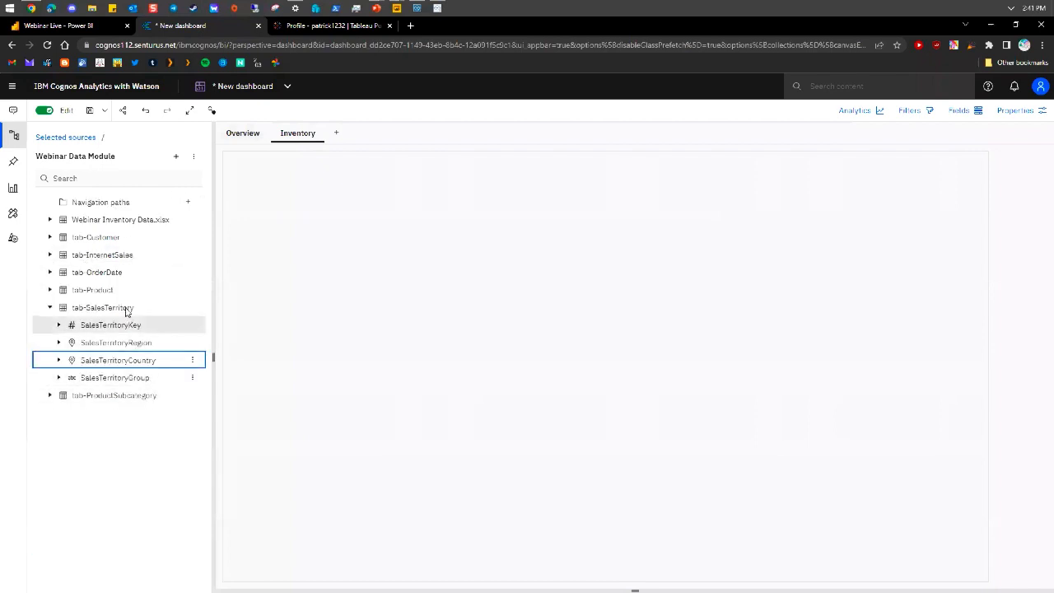
left_click(51, 220)
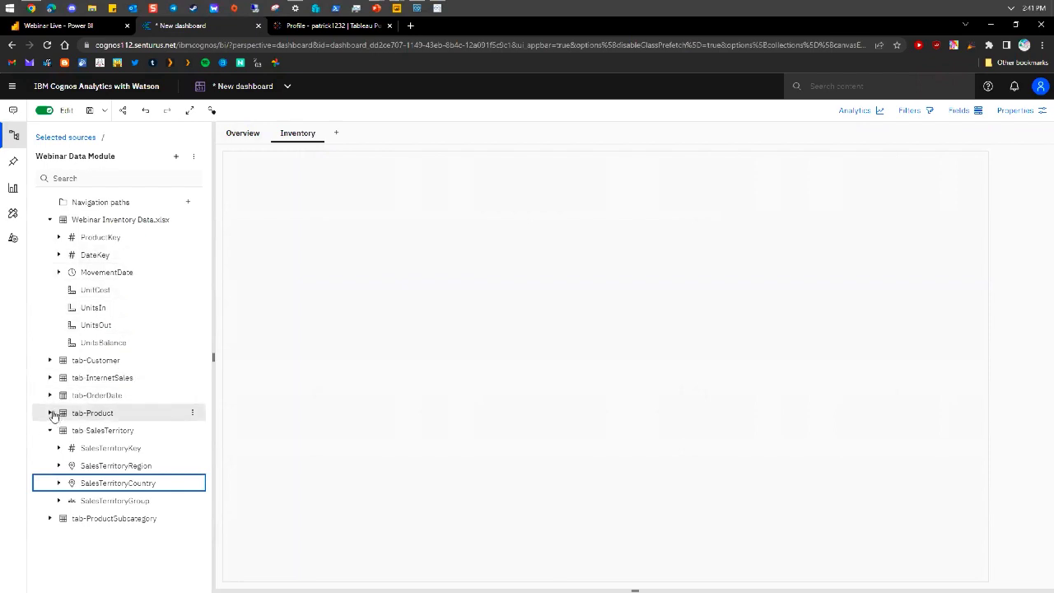
left_click(60, 417)
left_click_drag(101, 465, 257, 225)
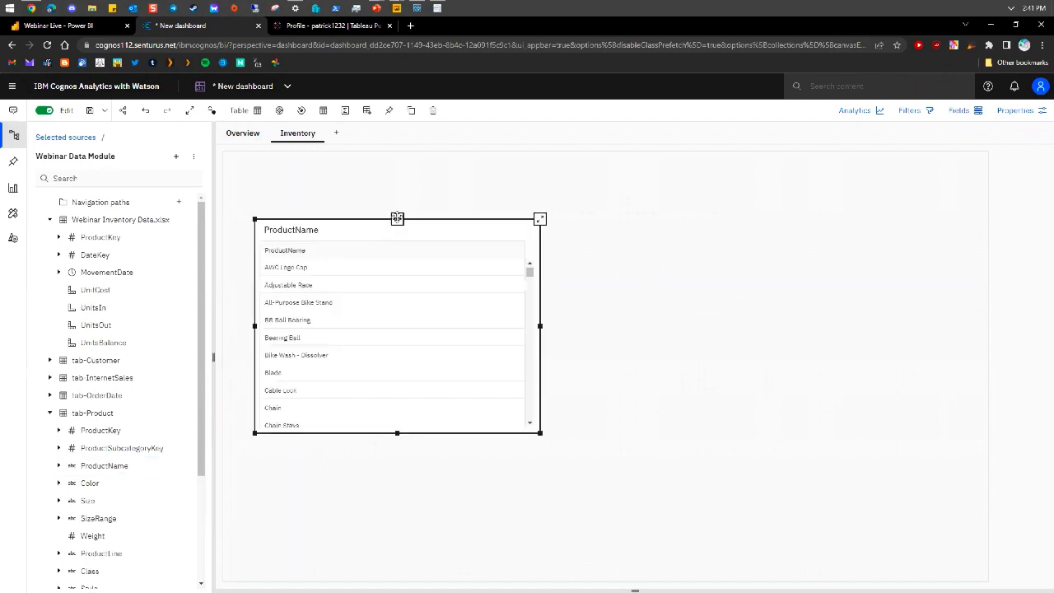
left_click_drag(397, 218, 365, 151)
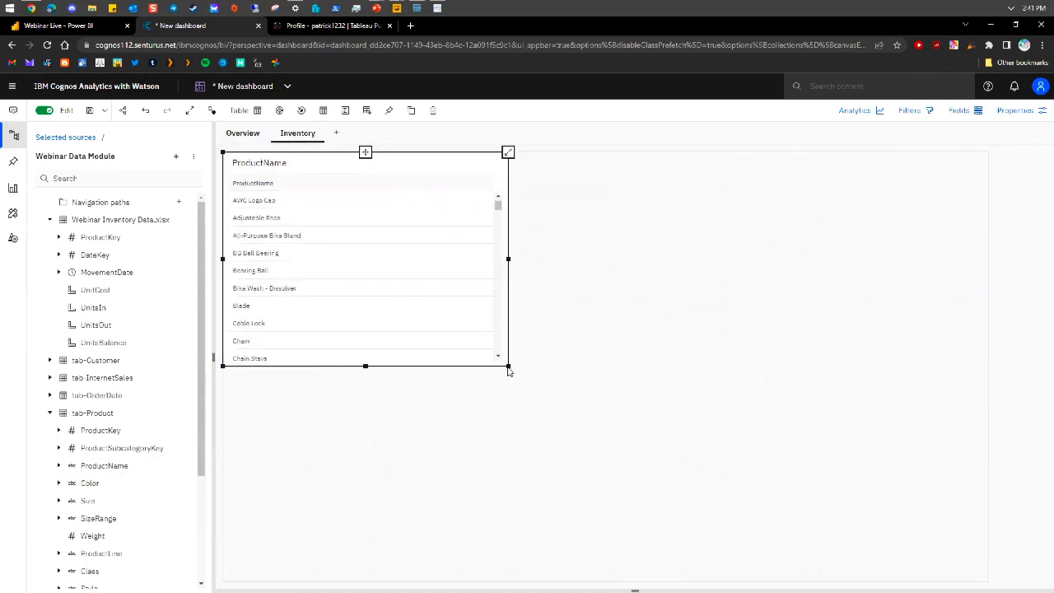
left_click_drag(508, 368, 651, 581)
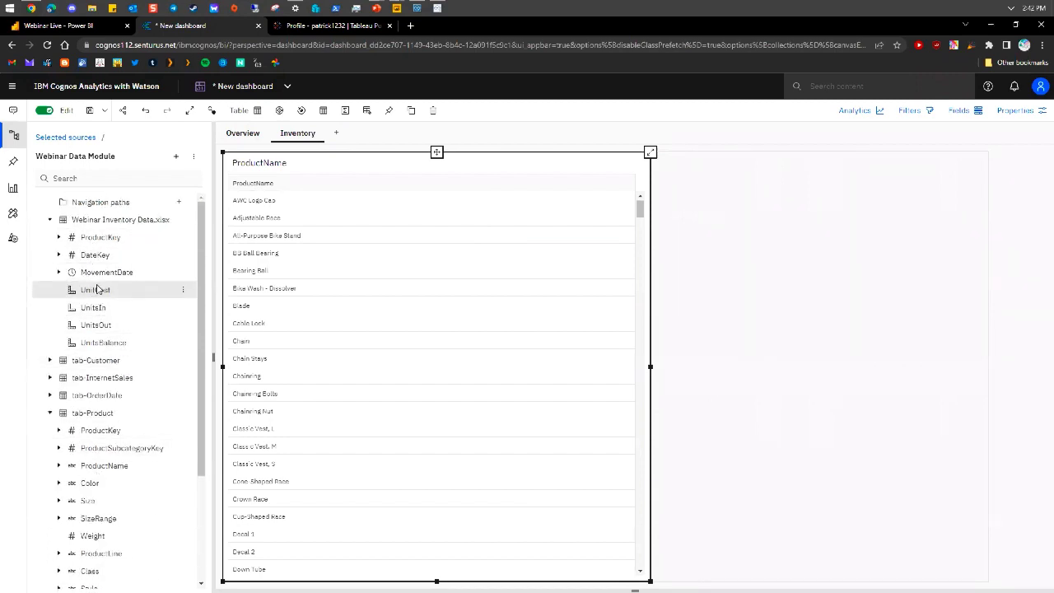
Add UnitCost from the Webinar Inventory Data to the ProductName visualization and change its type to Table
left_click_drag(97, 288, 478, 170)
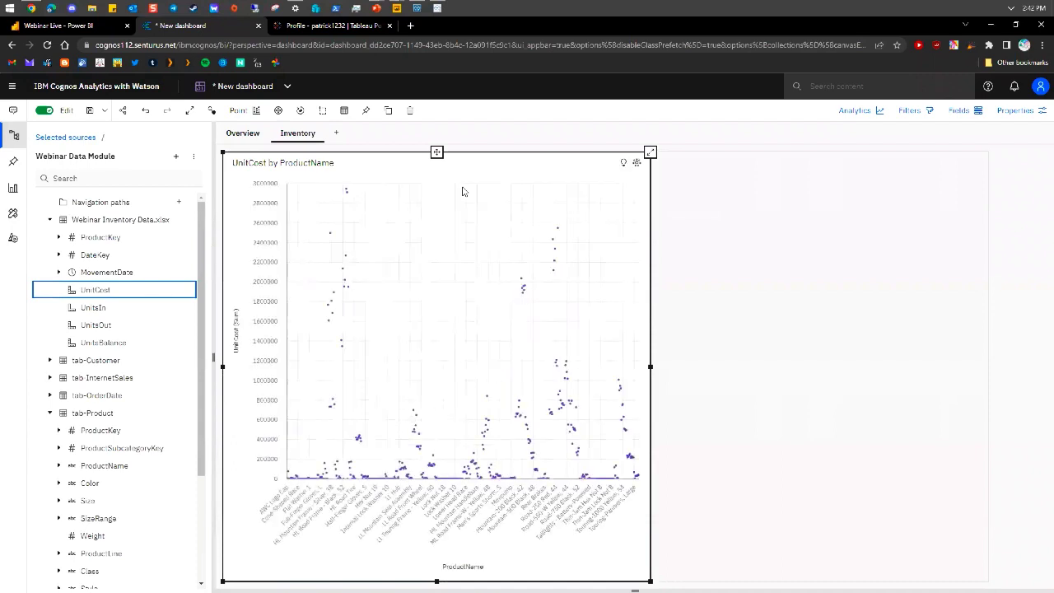
left_click(257, 111)
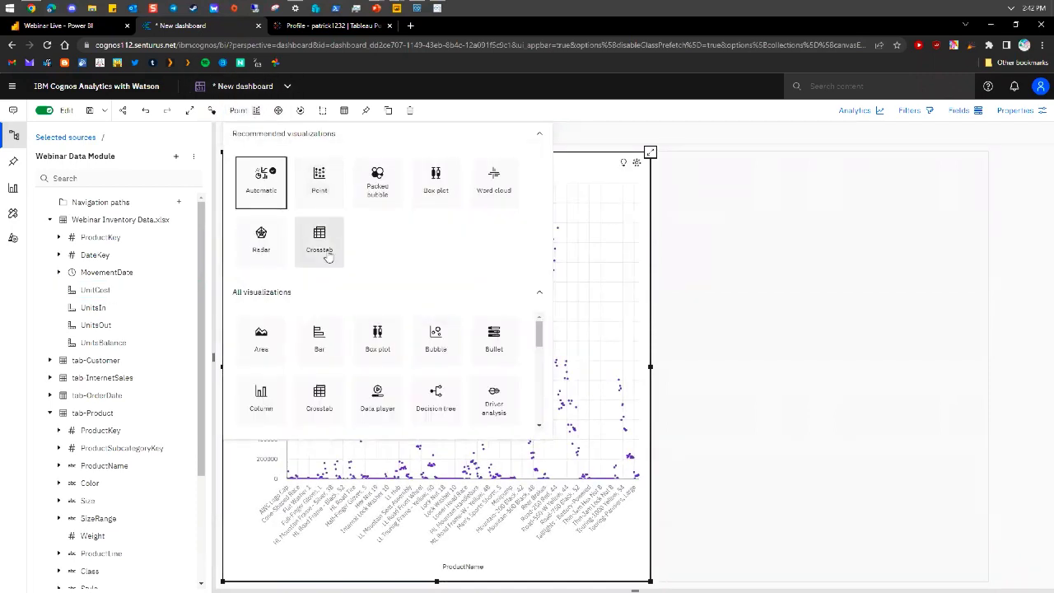
scroll(322, 348, "down", 5)
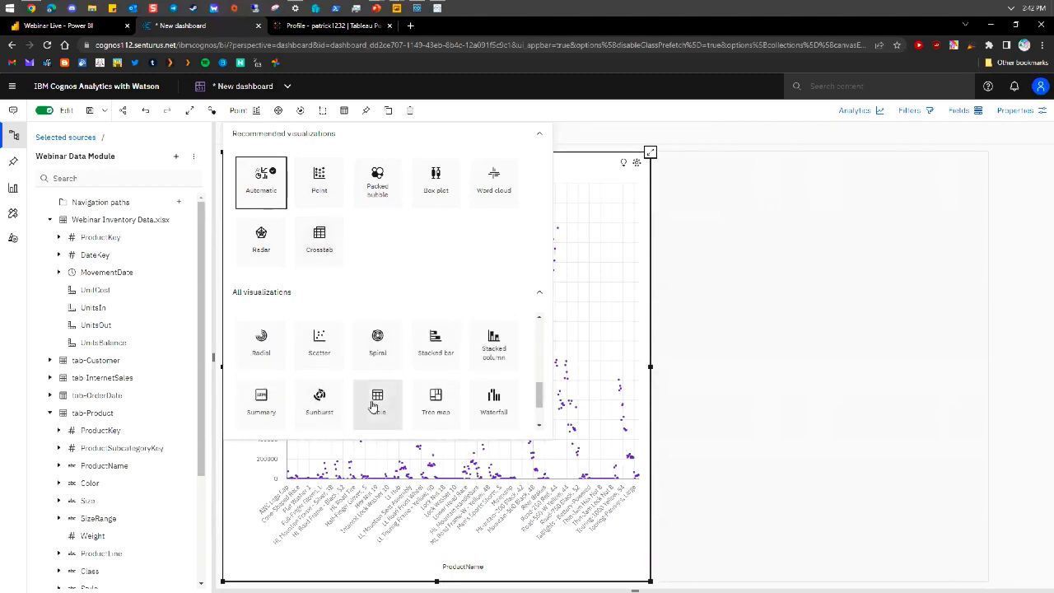
left_click(372, 401)
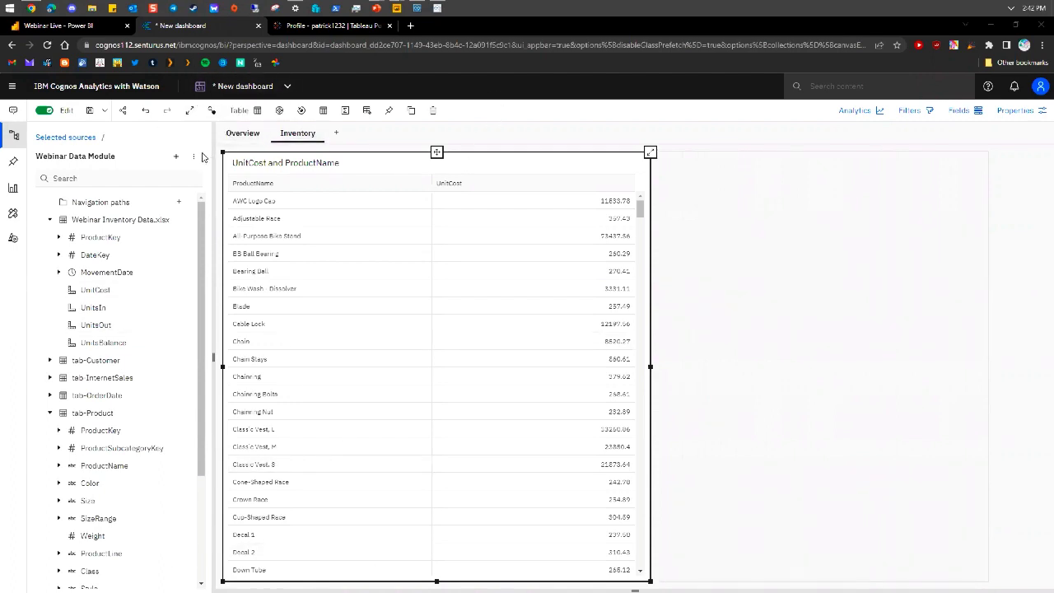
Return to the Overview tab and start saving a copy of the dashboard in the Demos folder of Team content
left_click(243, 132)
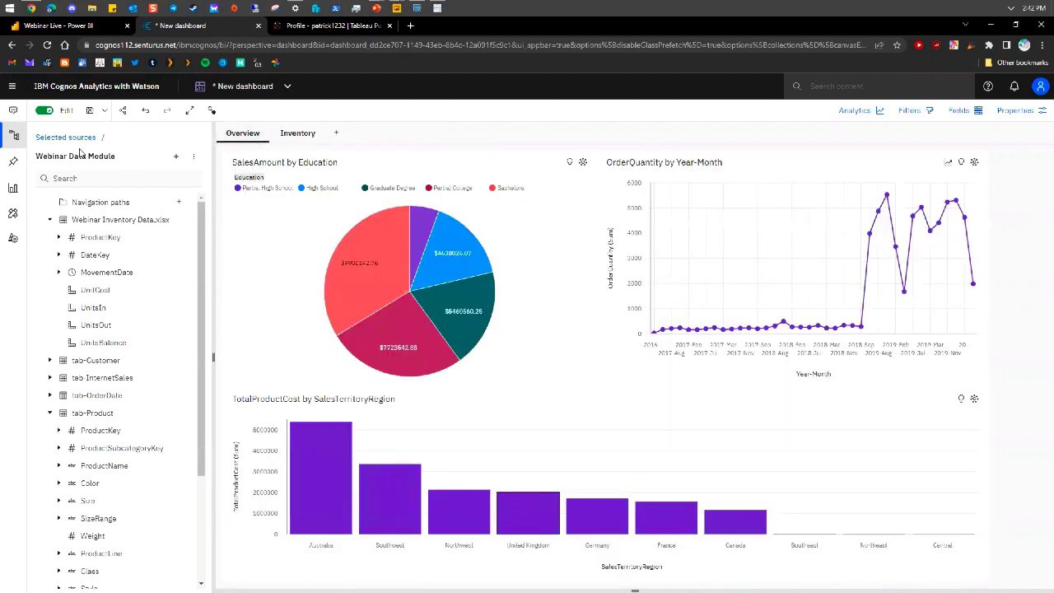
left_click(12, 85)
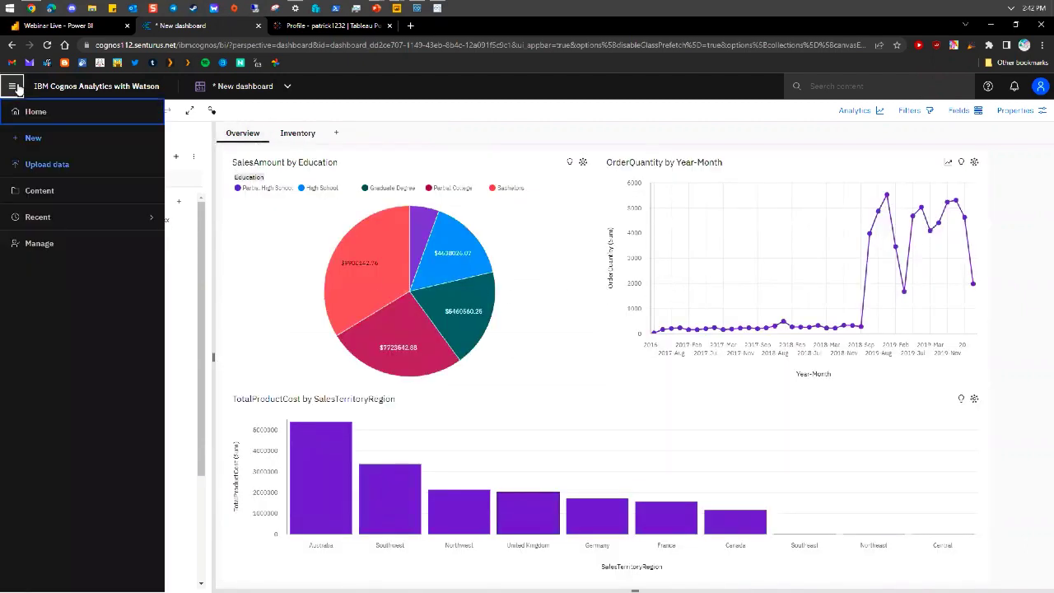
left_click(317, 86)
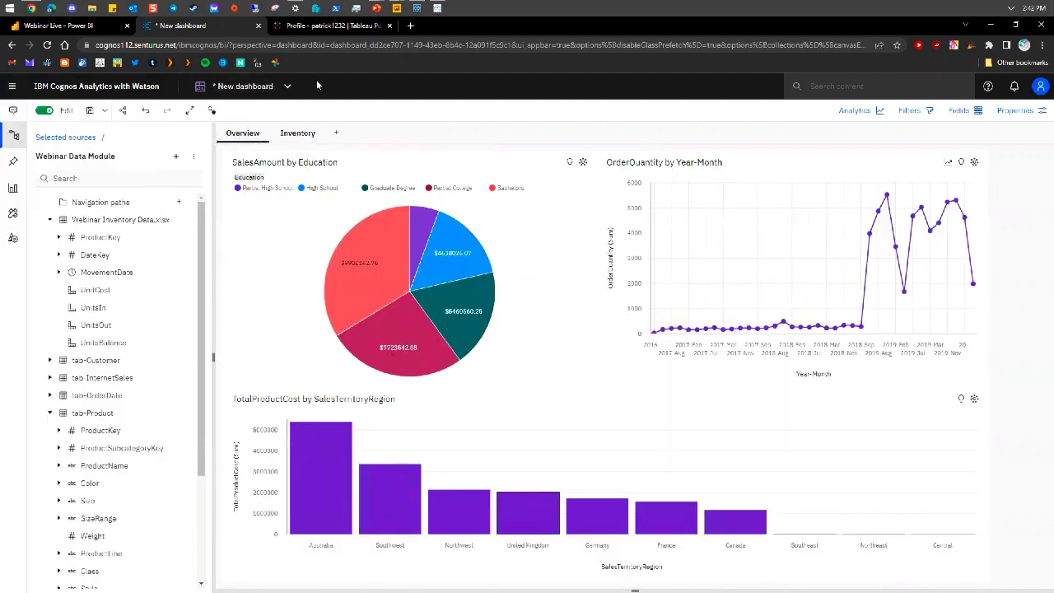
left_click(104, 112)
left_click(119, 137)
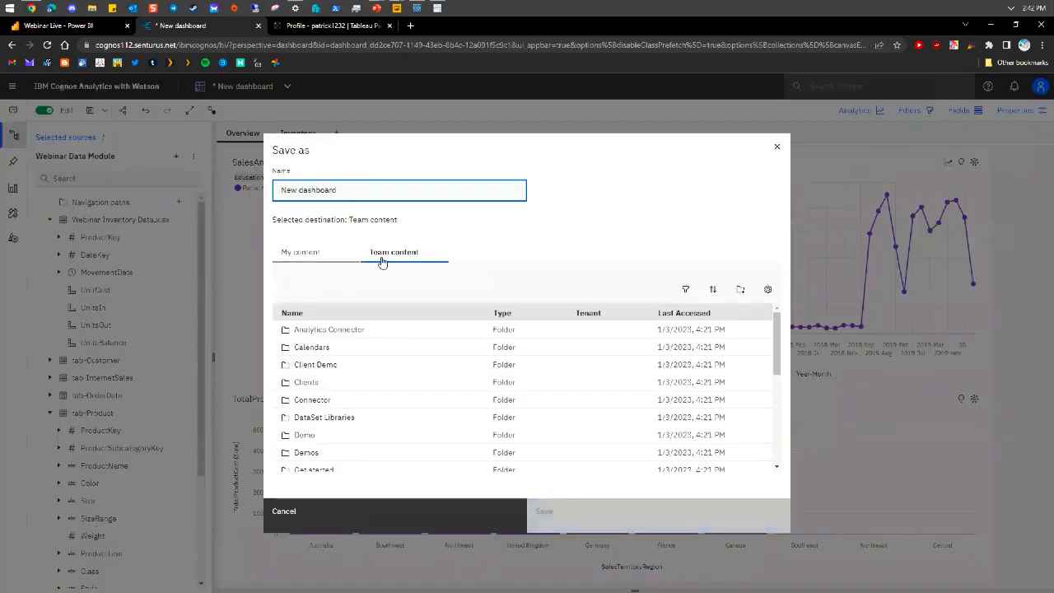
scroll(388, 419, "down", 3)
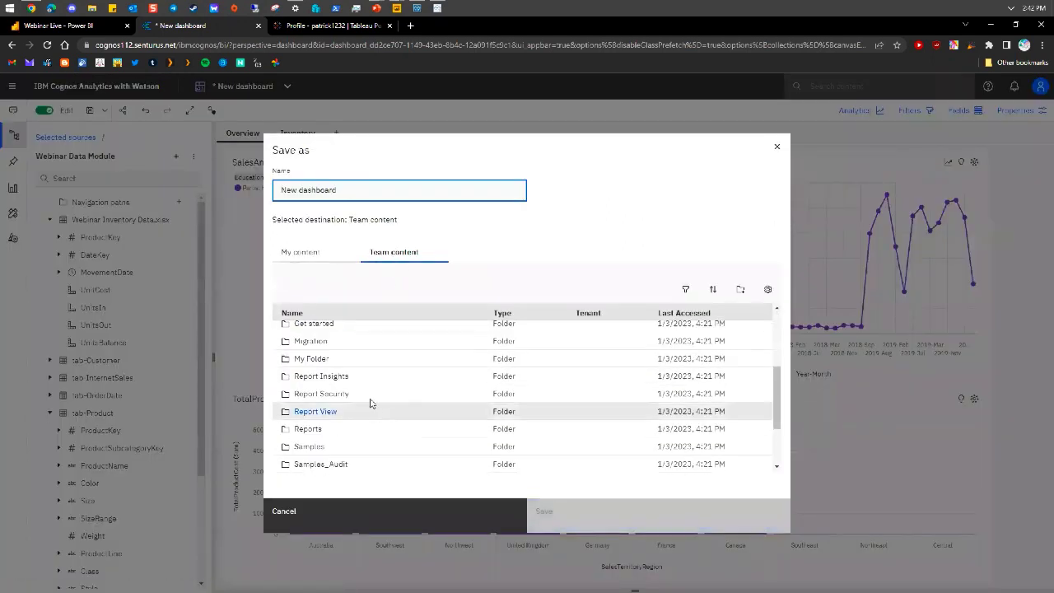
scroll(370, 403, "up", 3)
left_click(313, 439)
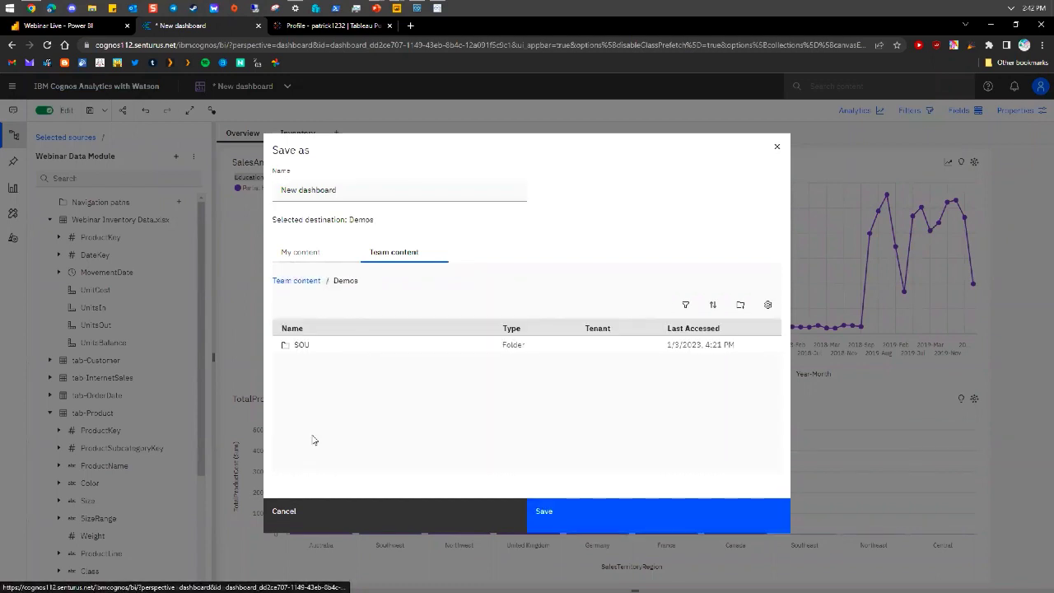
Name the dashboard Webinar Dashboard and save it
left_click(382, 190)
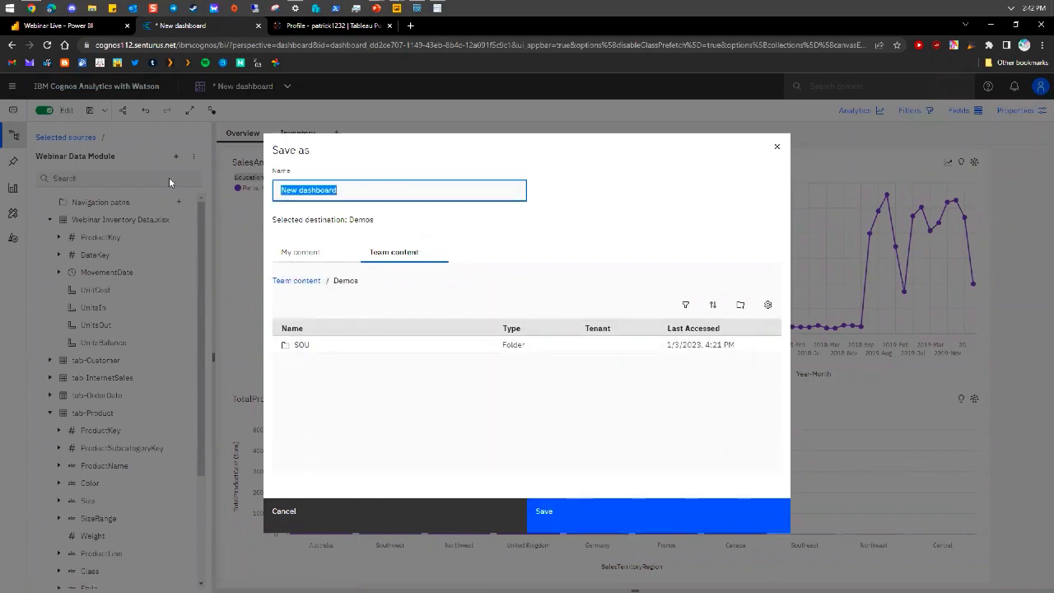
type("Webinar")
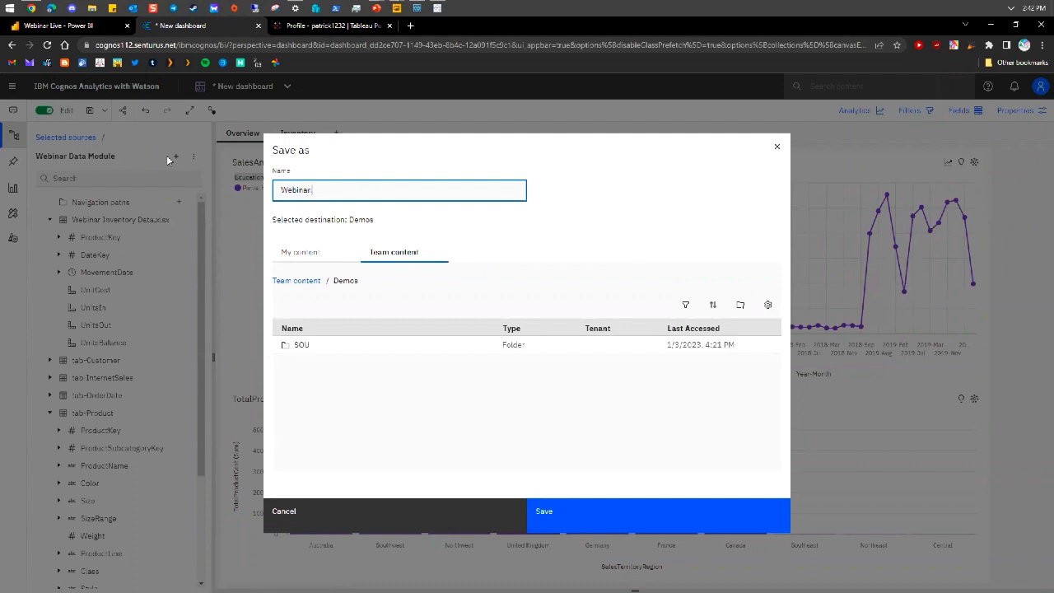
type(" Dashboard")
key("Return")
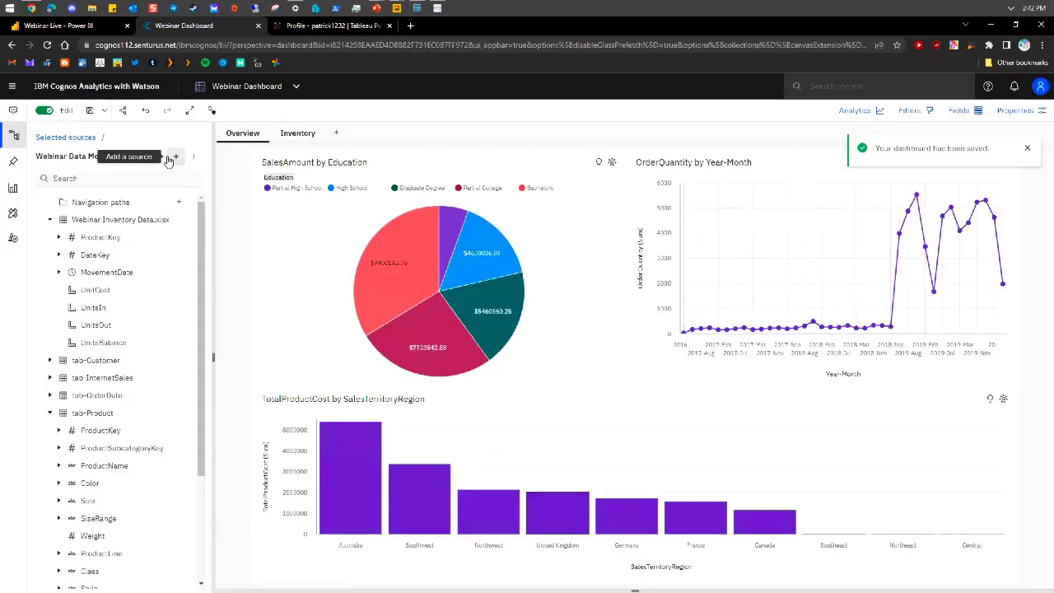
Go to the Demos folder in Team content and open the saved Webinar Dashboard
left_click(233, 87)
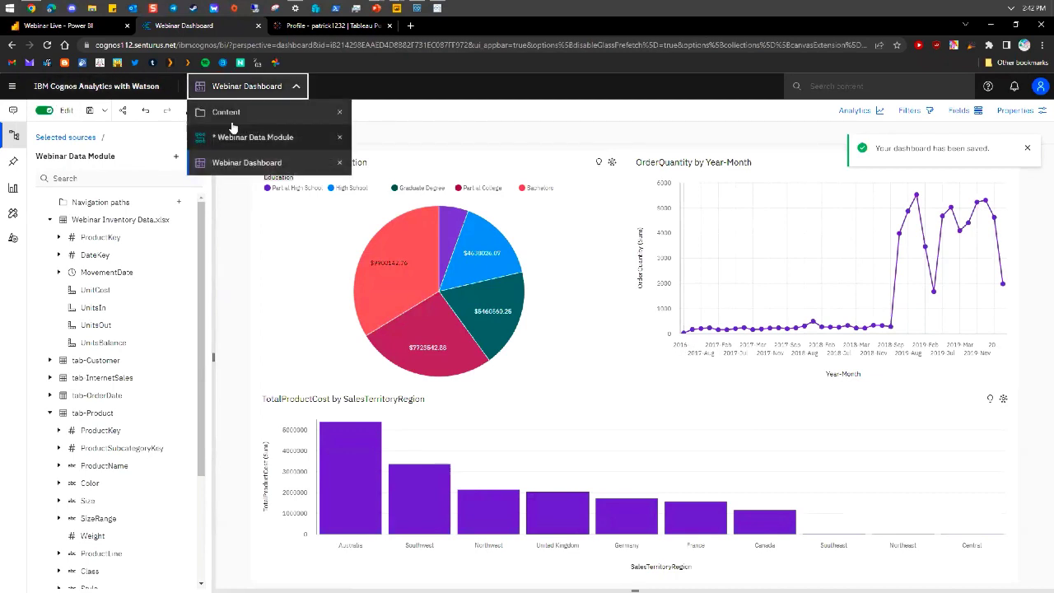
left_click(229, 112)
left_click(141, 154)
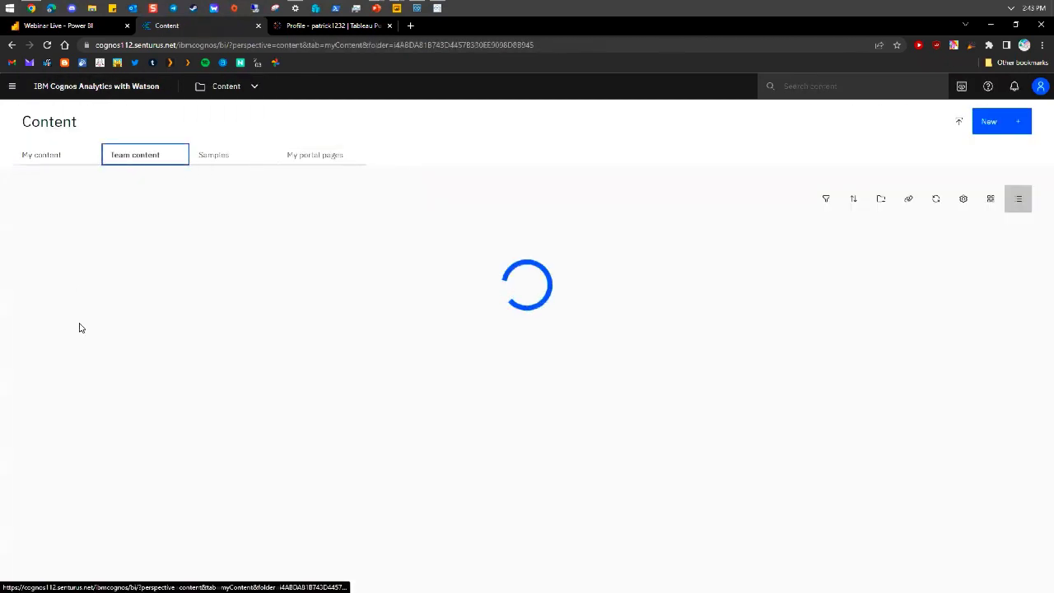
left_click(79, 439)
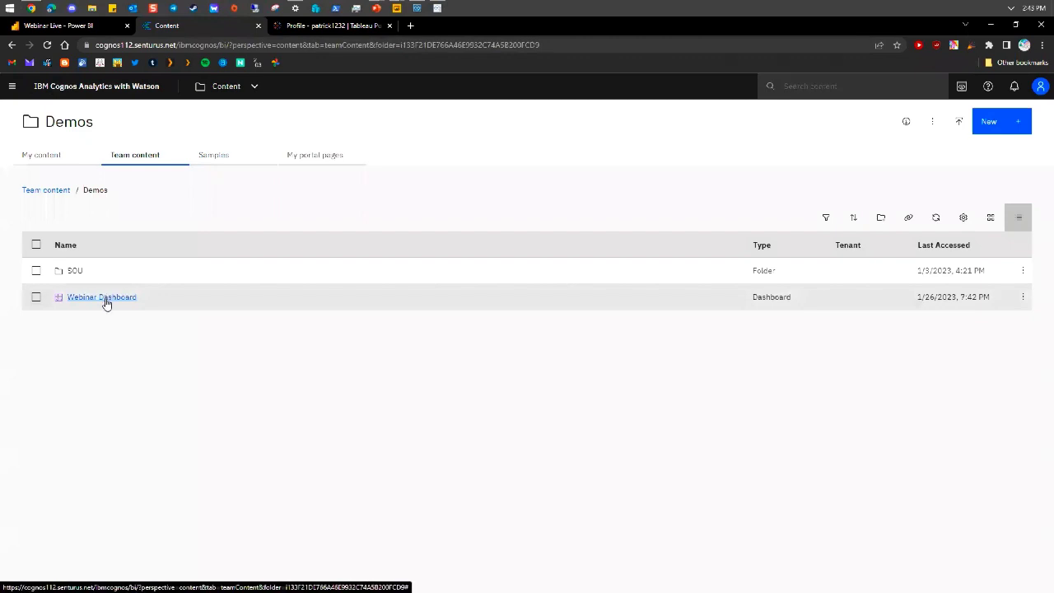
left_click(104, 298)
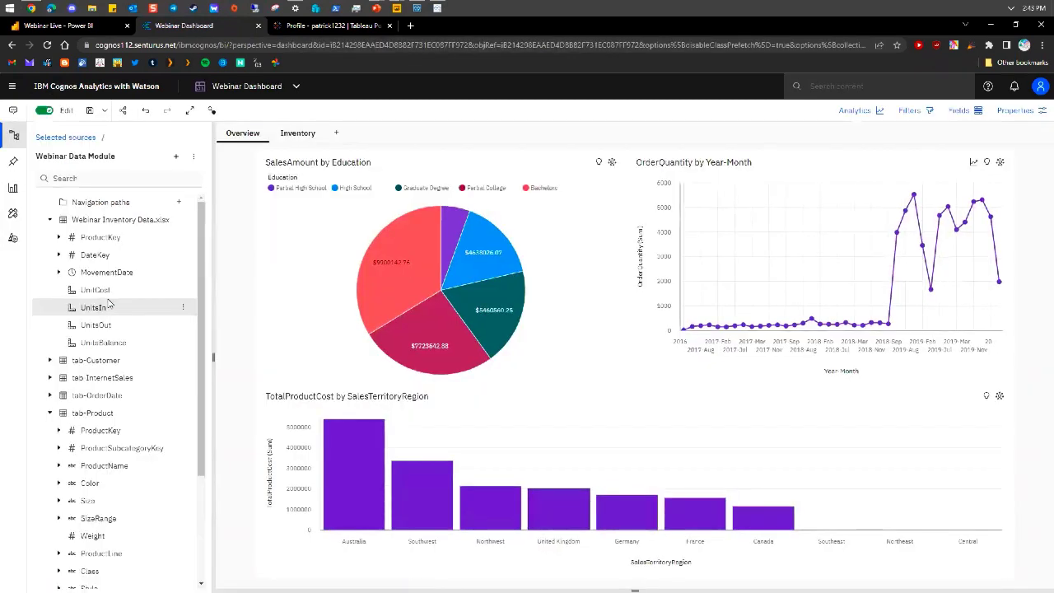
Turn off edit mode, check the SalesTerritoryCountry filter in the filter area and hide the area again
left_click(43, 110)
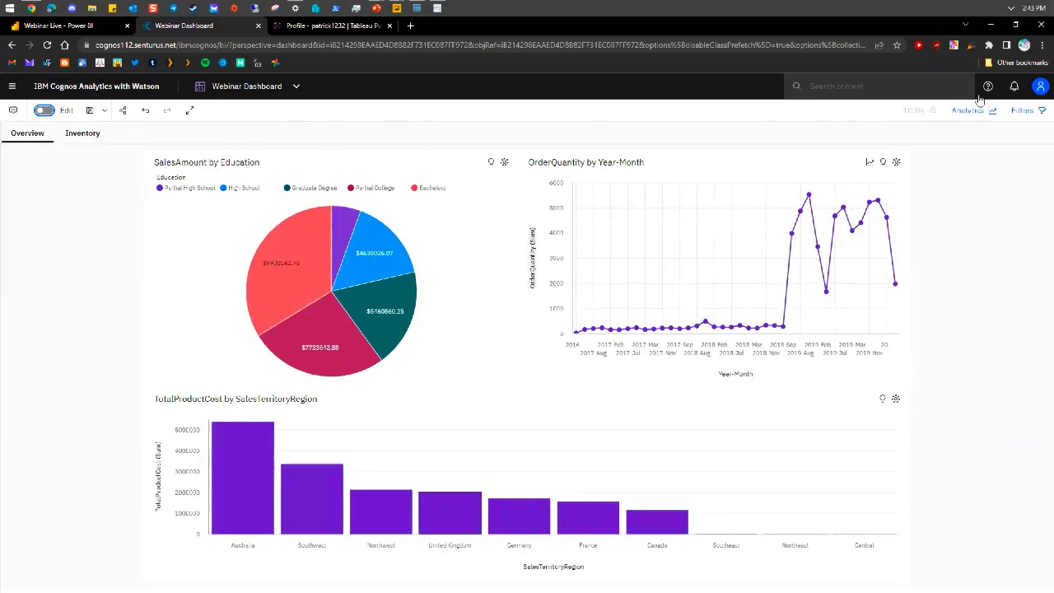
left_click(1024, 110)
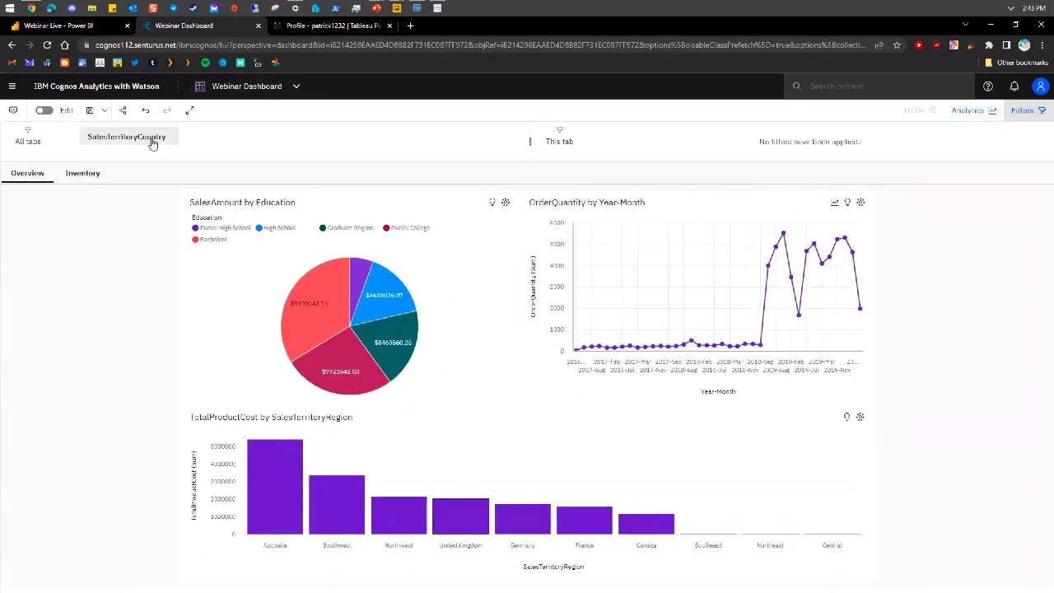
left_click(152, 144)
left_click(154, 144)
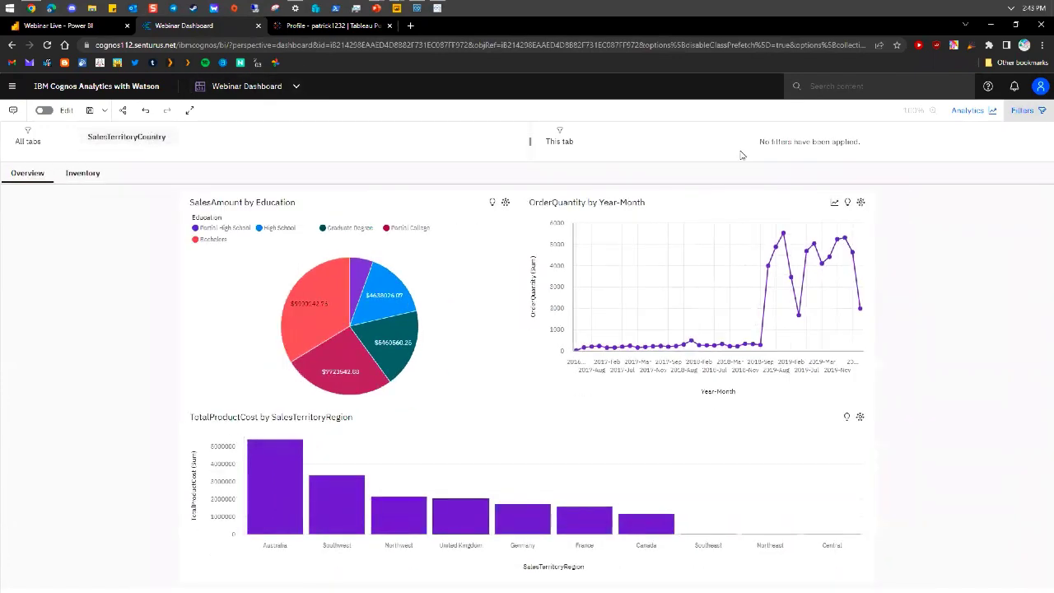
left_click(1025, 110)
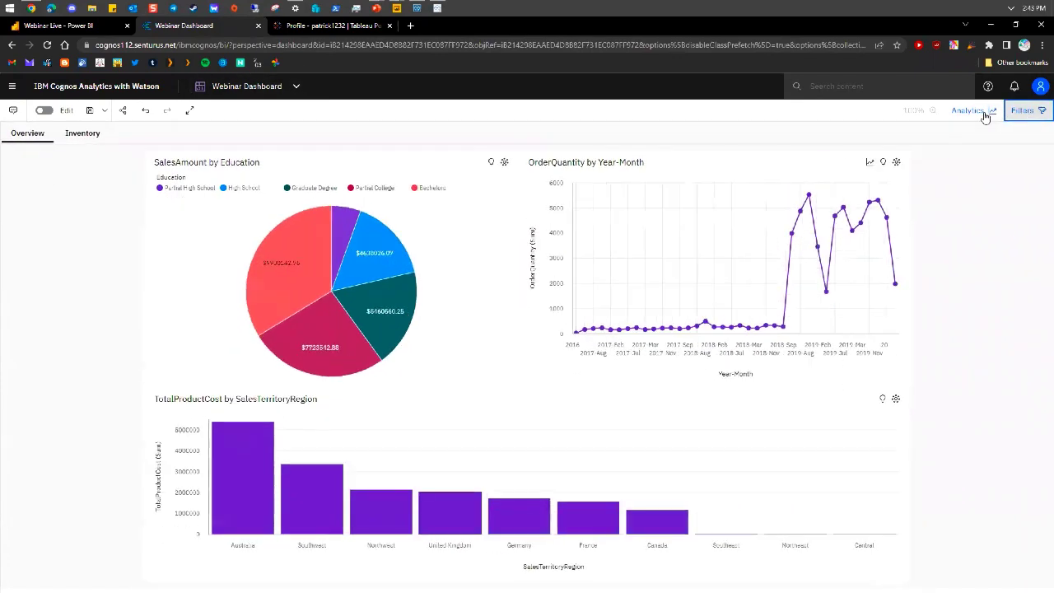
Show the analytics settings of the OrderQuantity by Year-Month chart and try Insights, switching it off again
left_click(985, 112)
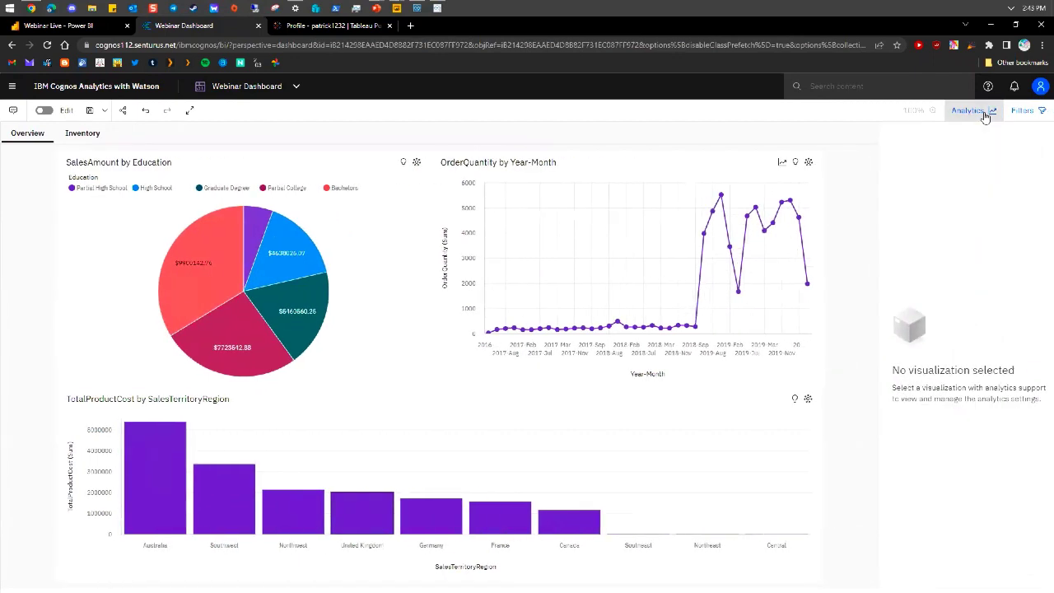
left_click(602, 242)
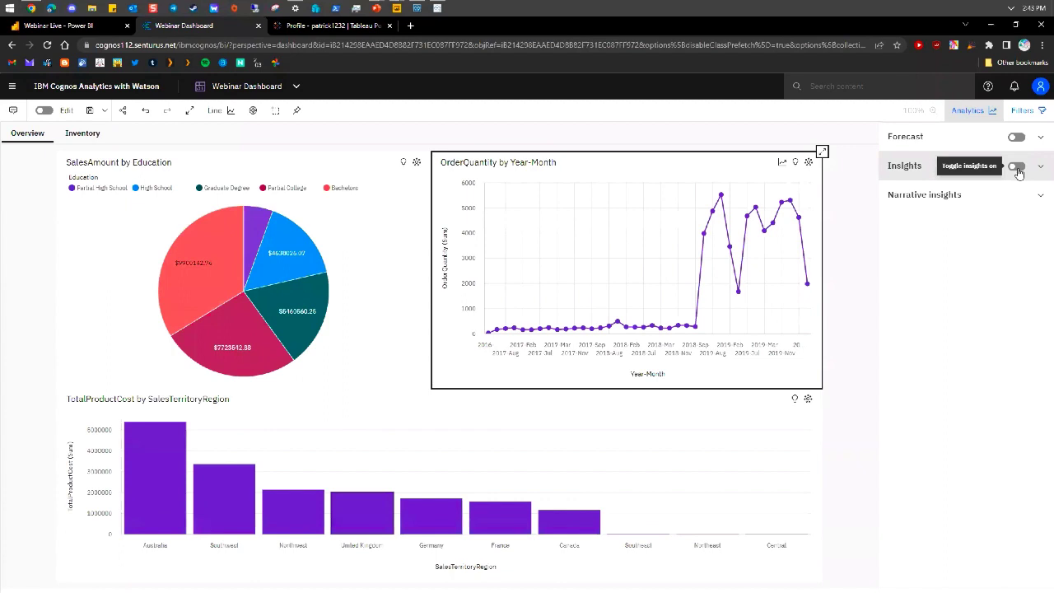
left_click(1017, 167)
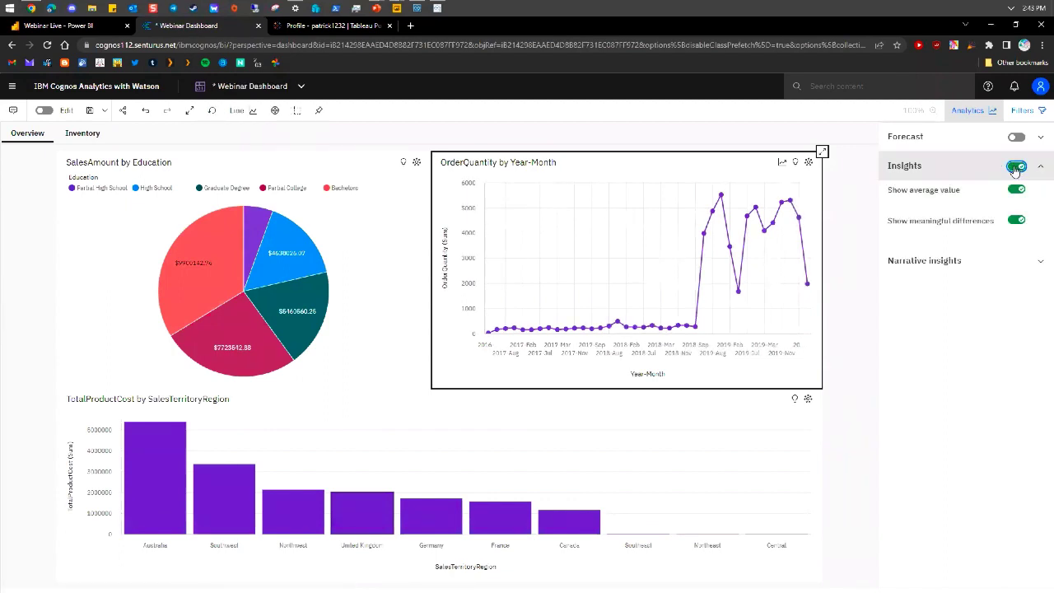
left_click(1017, 168)
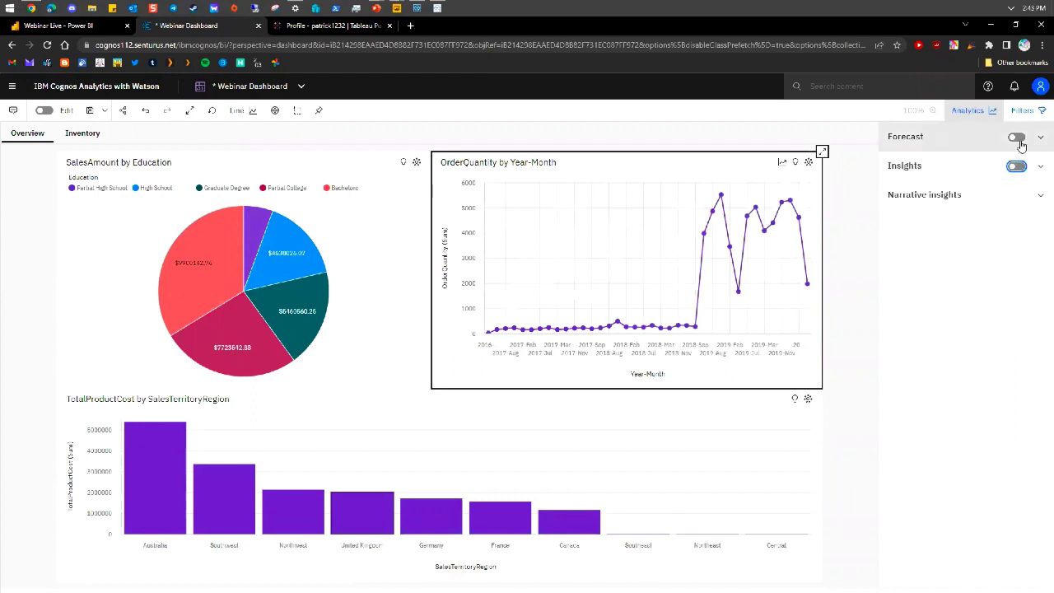
Try Forecast on the OrderQuantity by Year-Month chart, switch it off and expand the narrative insights
left_click(1017, 137)
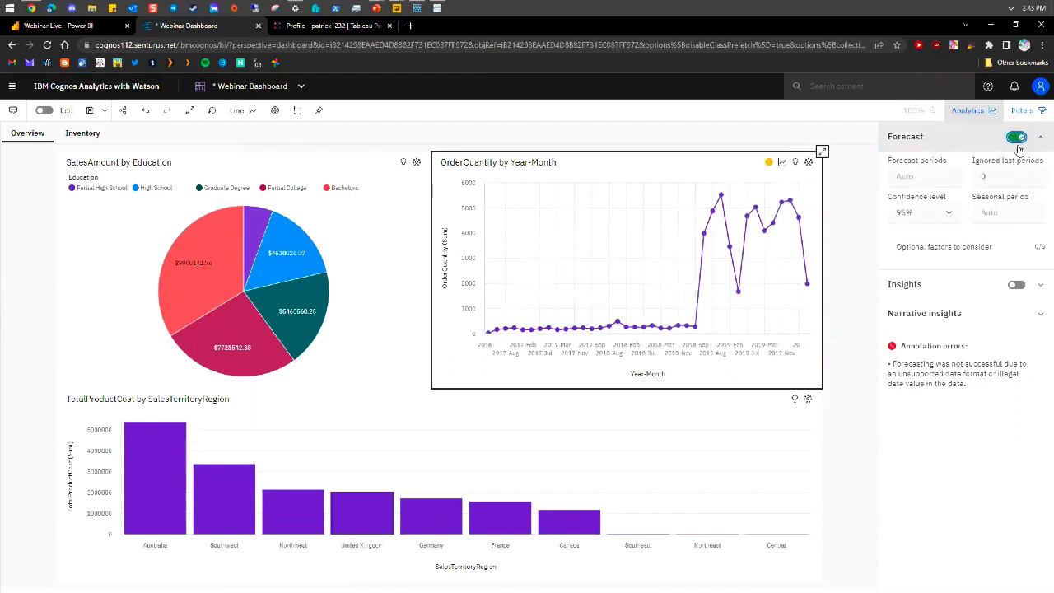
left_click(1018, 138)
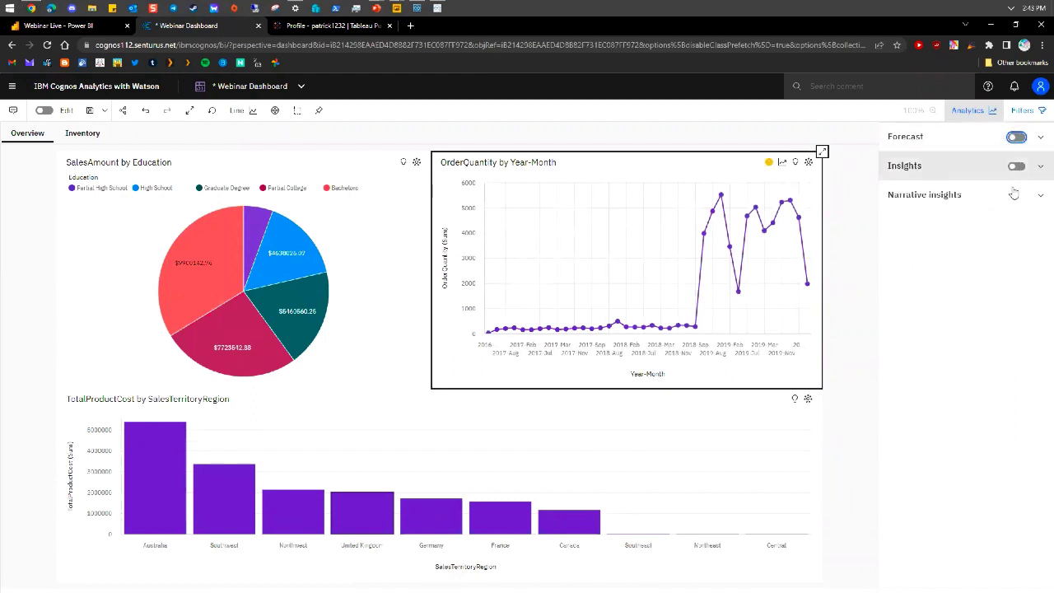
left_click(1013, 195)
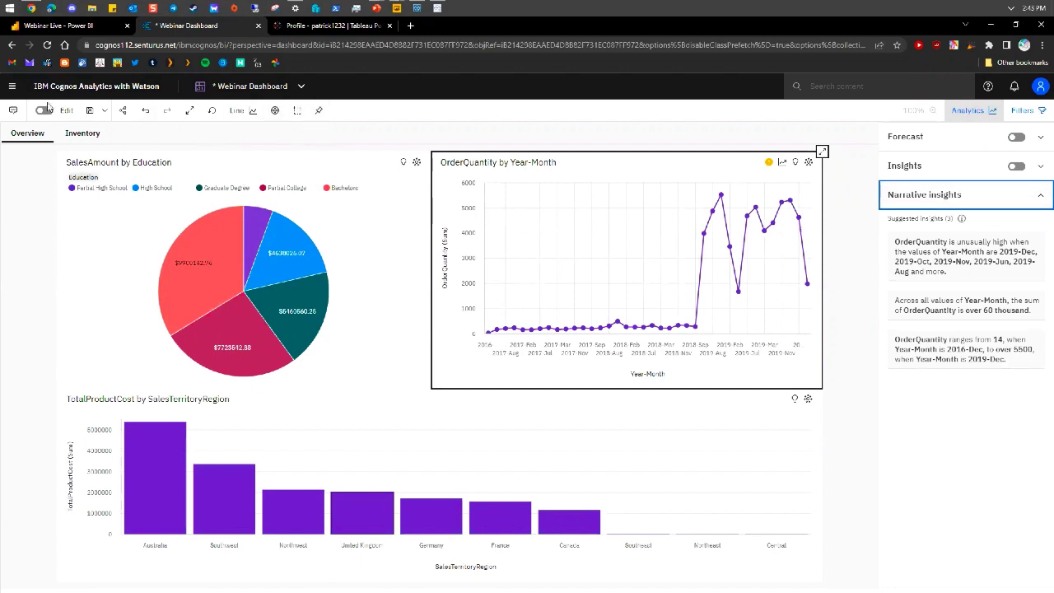
left_click(13, 86)
left_click(31, 140)
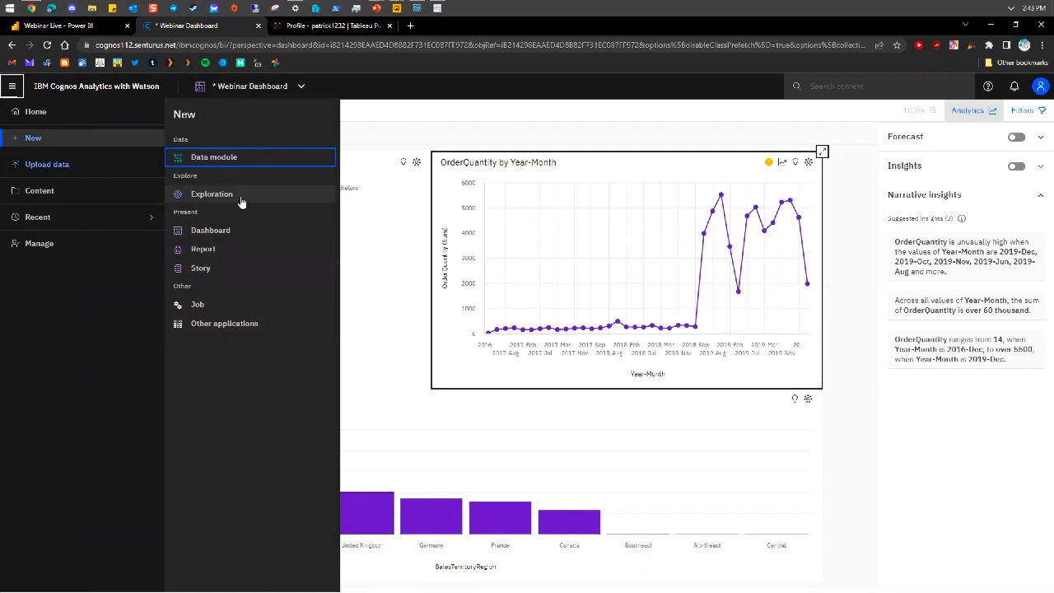
left_click(449, 76)
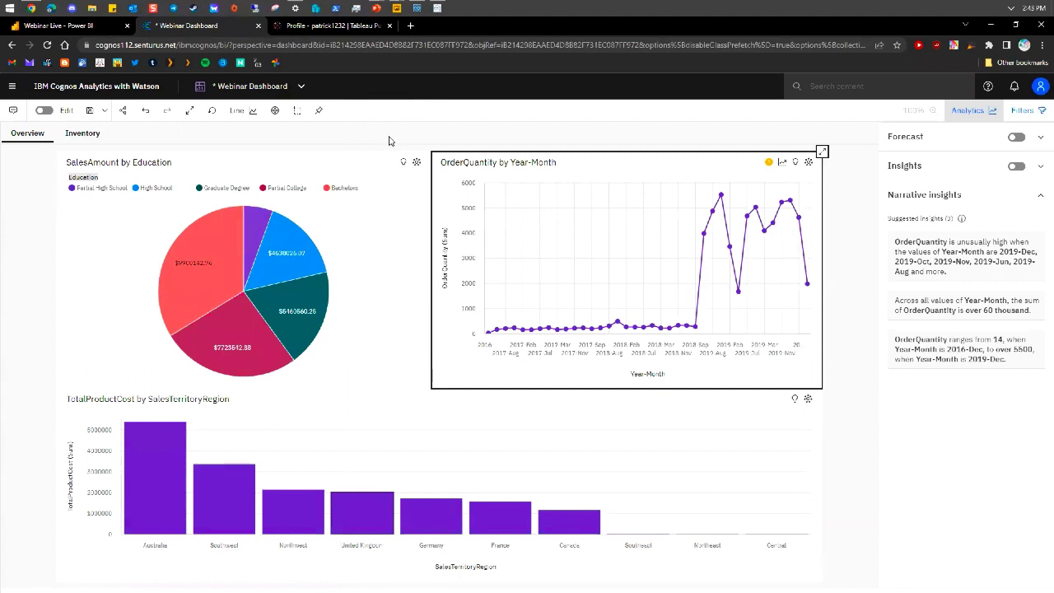
View the dashboard's Inventory tab and return to the Overview tab
left_click(83, 135)
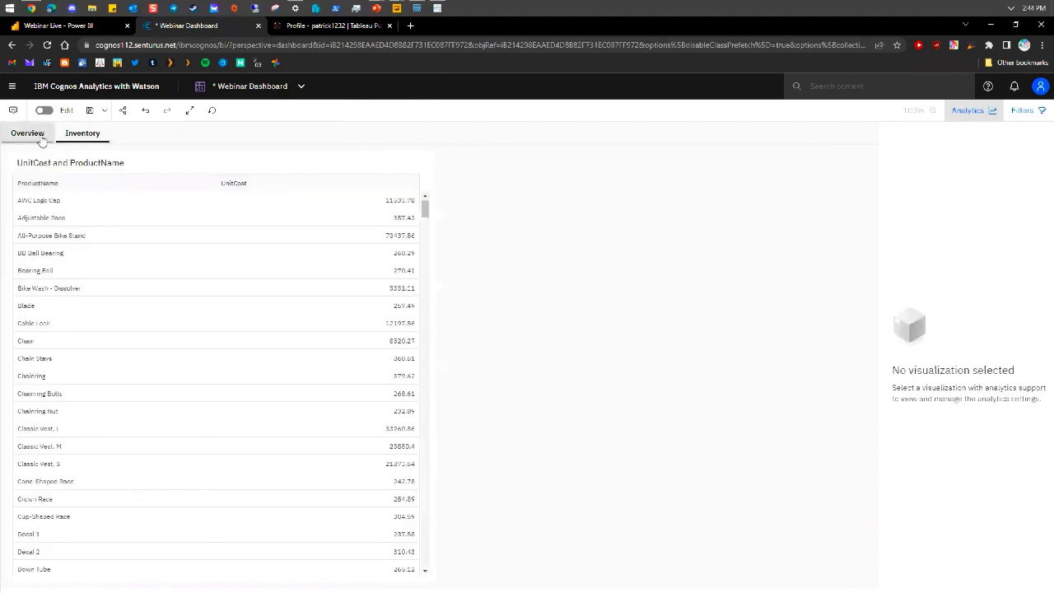
left_click(40, 135)
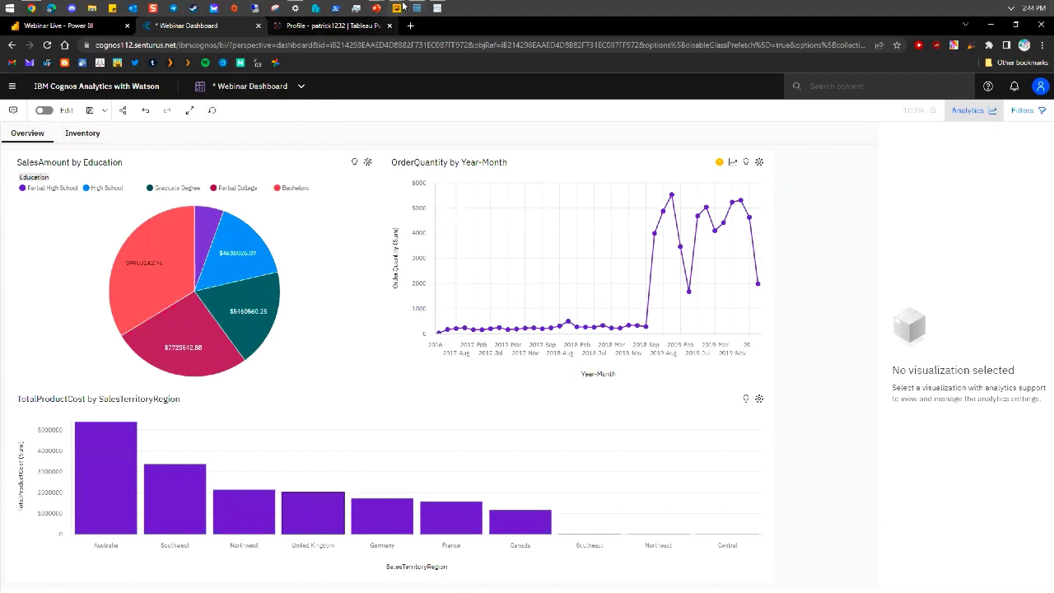
Look at the Webinar Live dashboard in Power BI and return to the Cognos Webinar Dashboard
mouse_move(396, 8)
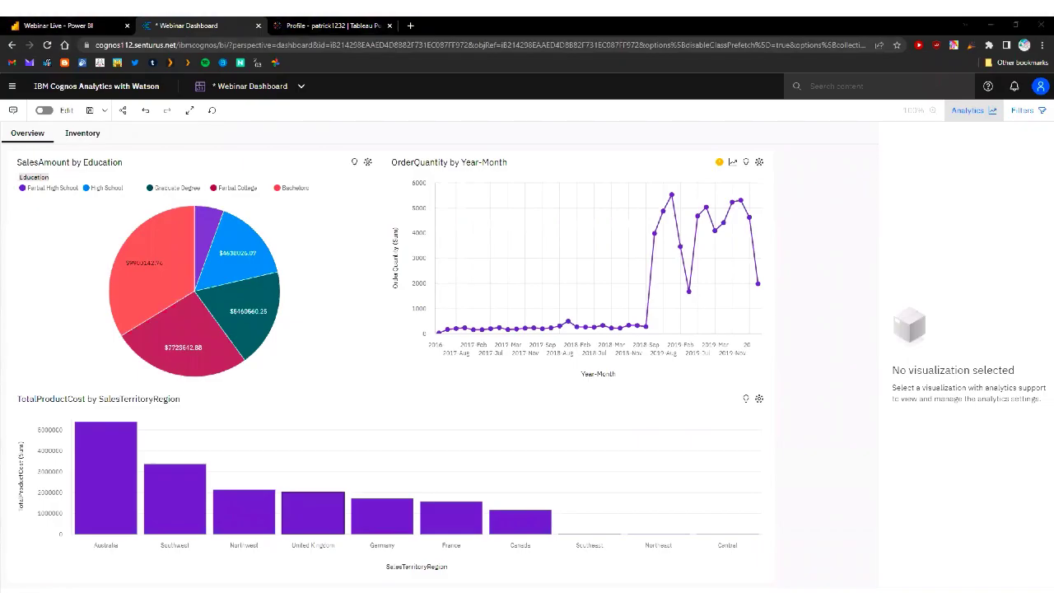
left_click(33, 7)
key("super")
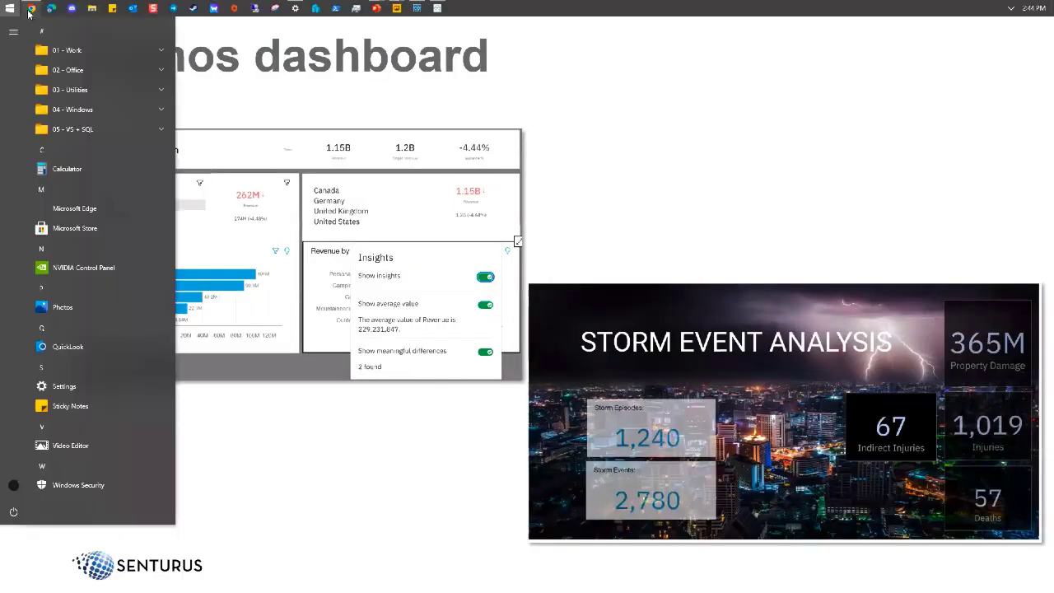
left_click(31, 8)
left_click(77, 29)
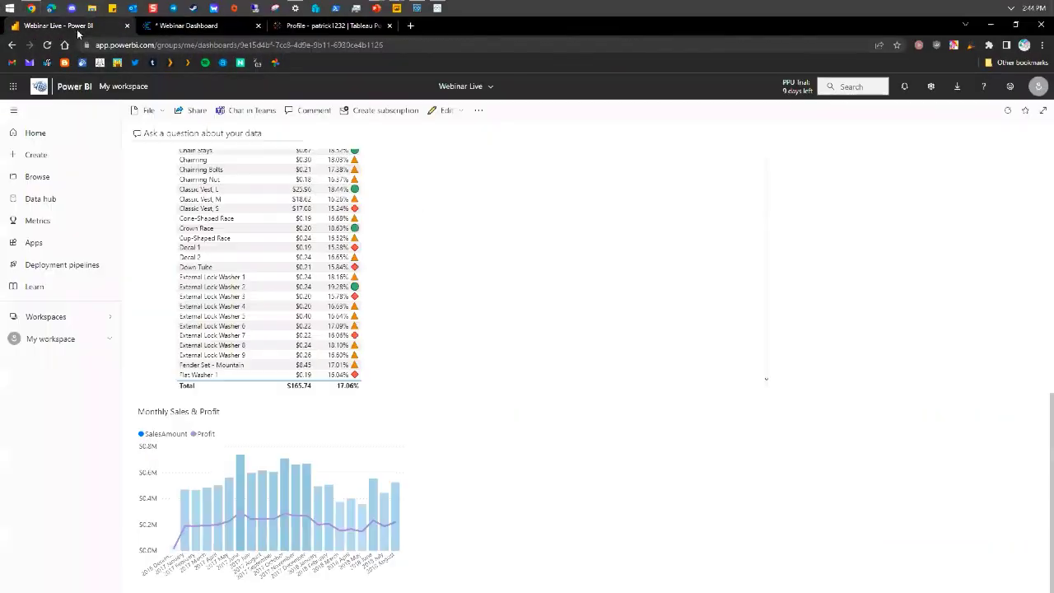
left_click(149, 32)
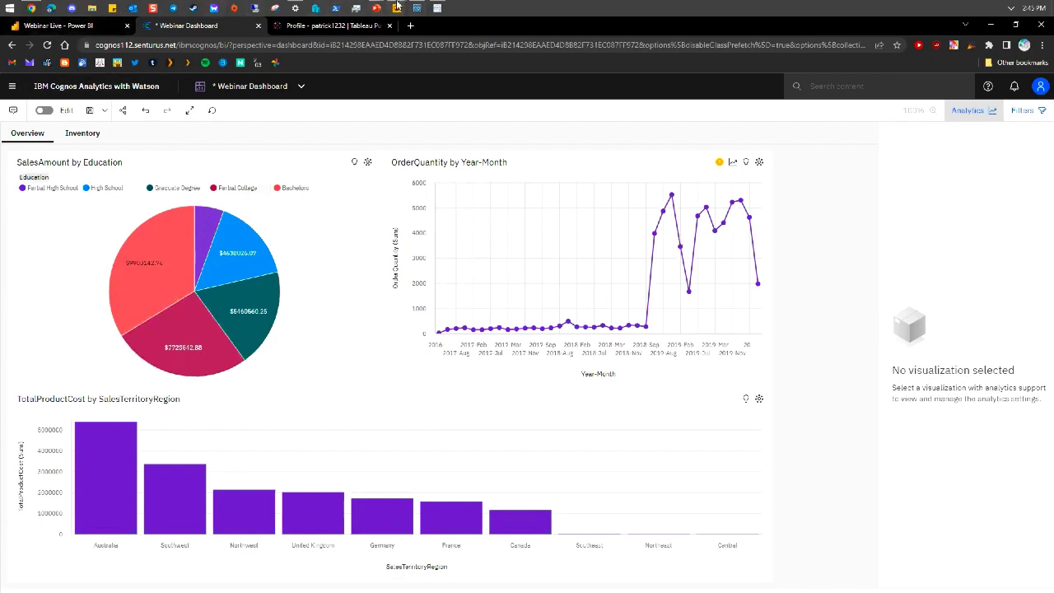
Switch to Power BI and open the Apps list
mouse_move(397, 6)
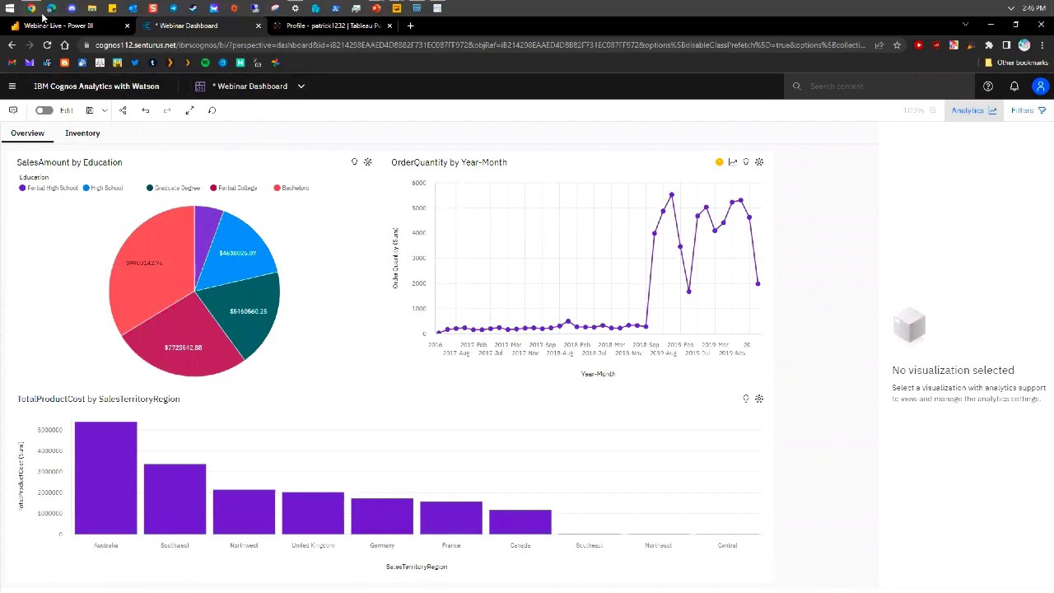
left_click(80, 29)
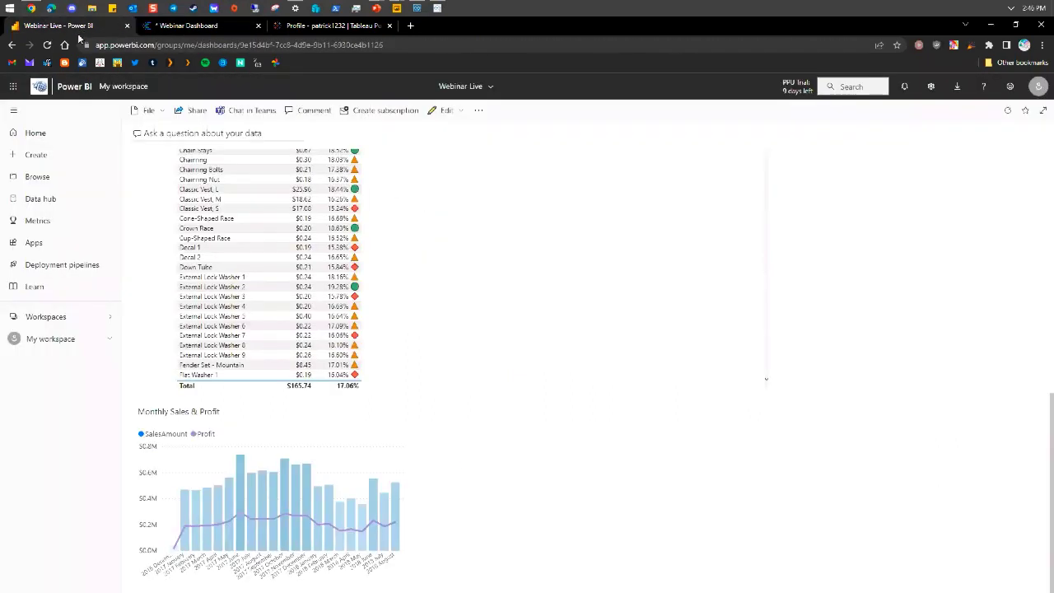
left_click(70, 248)
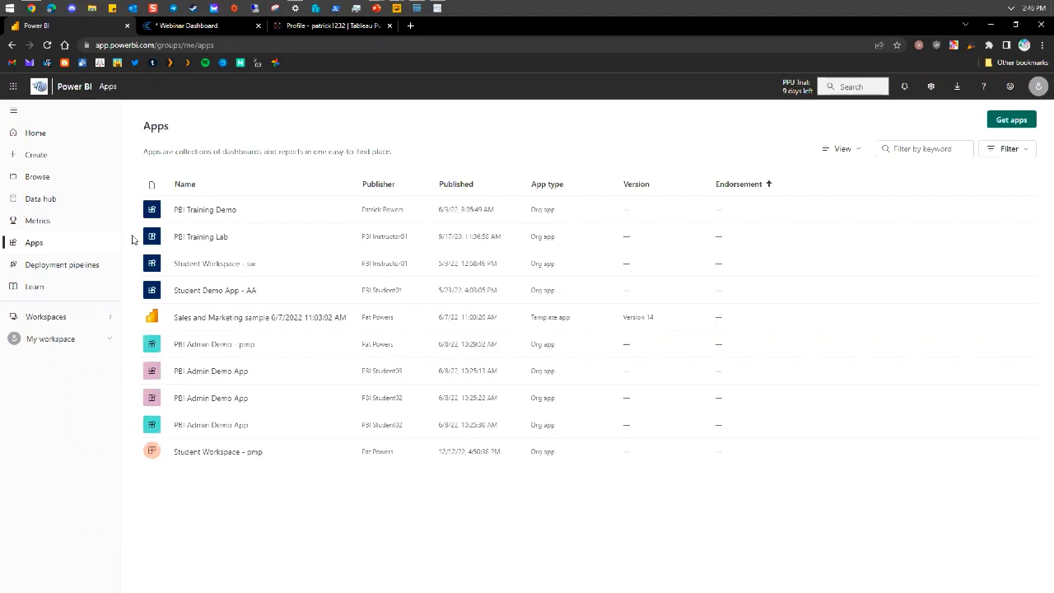
Look through the PBI Training Demo app's Row Level Security - Static End report, class SharePoint site and 2012 Monthly Sales Report, and return to Apps
left_click(215, 212)
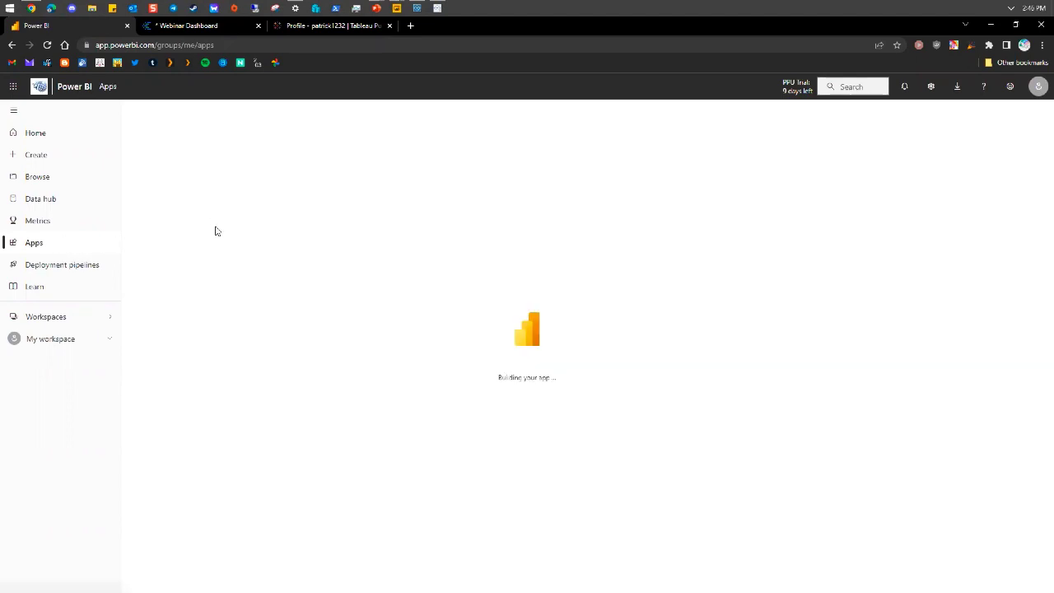
left_click(70, 204)
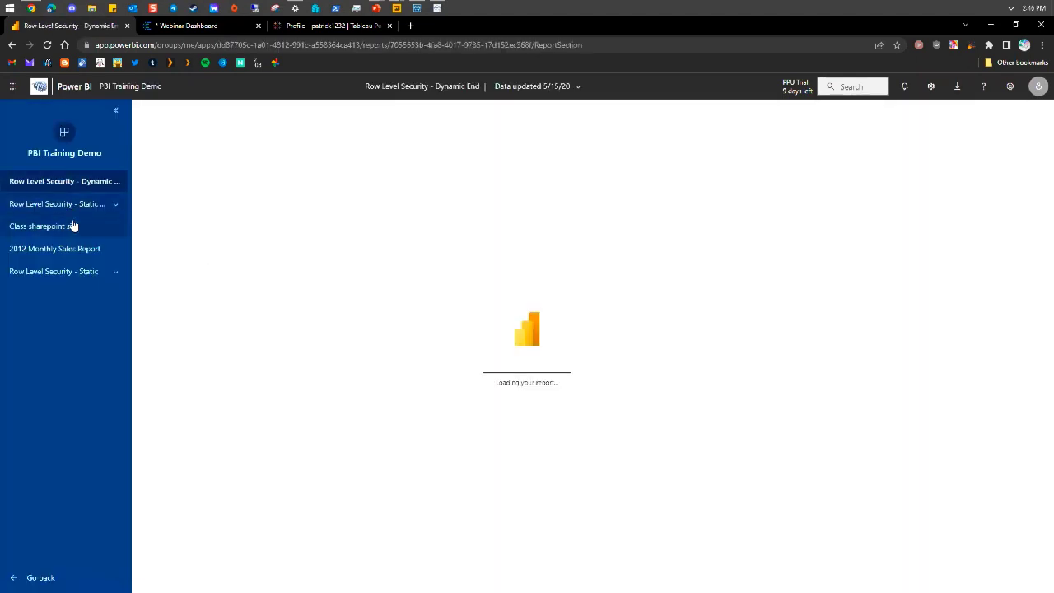
left_click(72, 234)
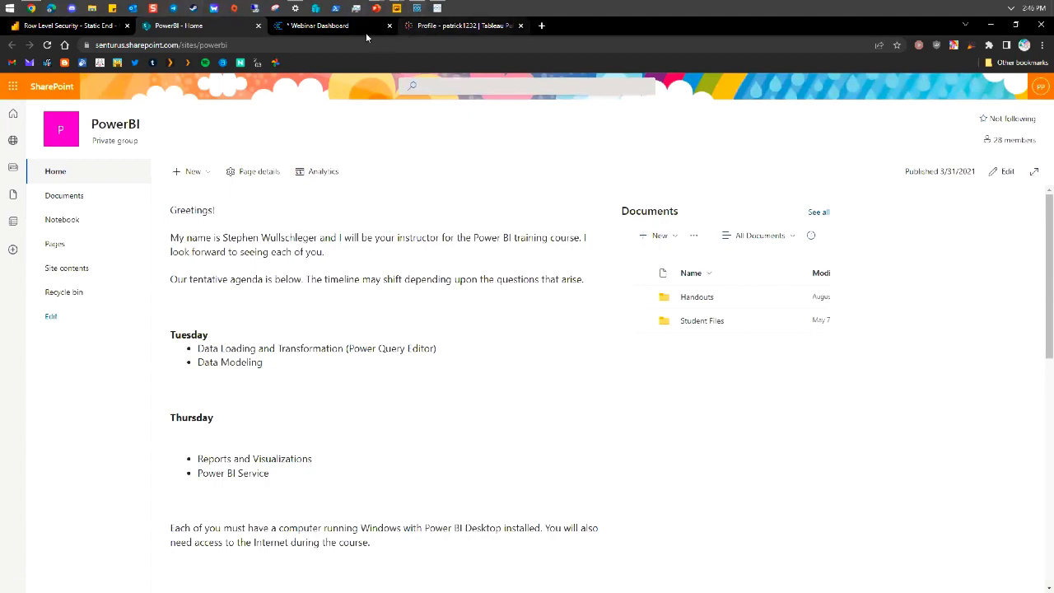
left_click(258, 25)
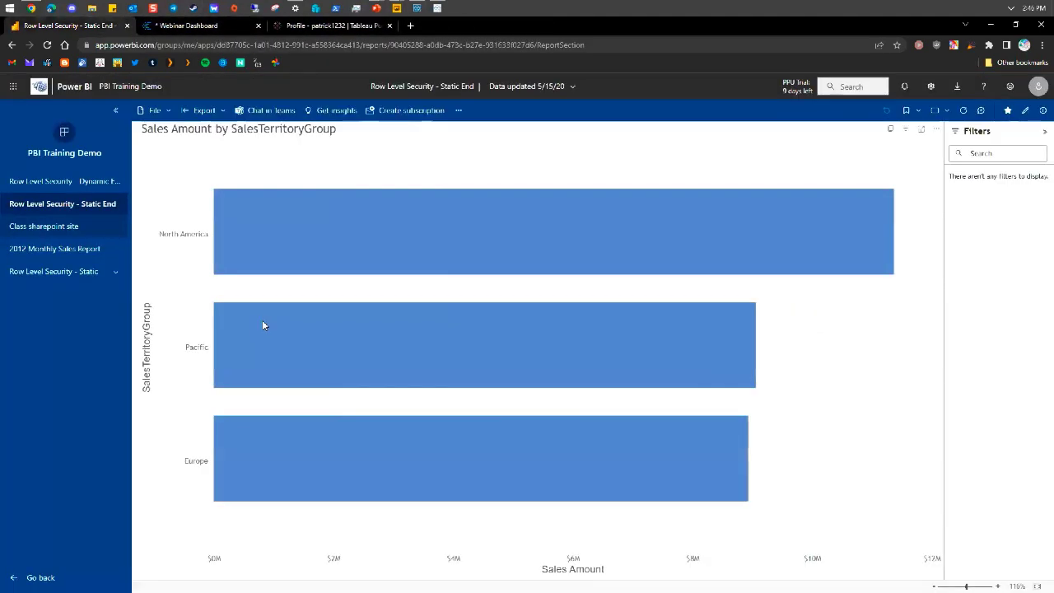
left_click(68, 249)
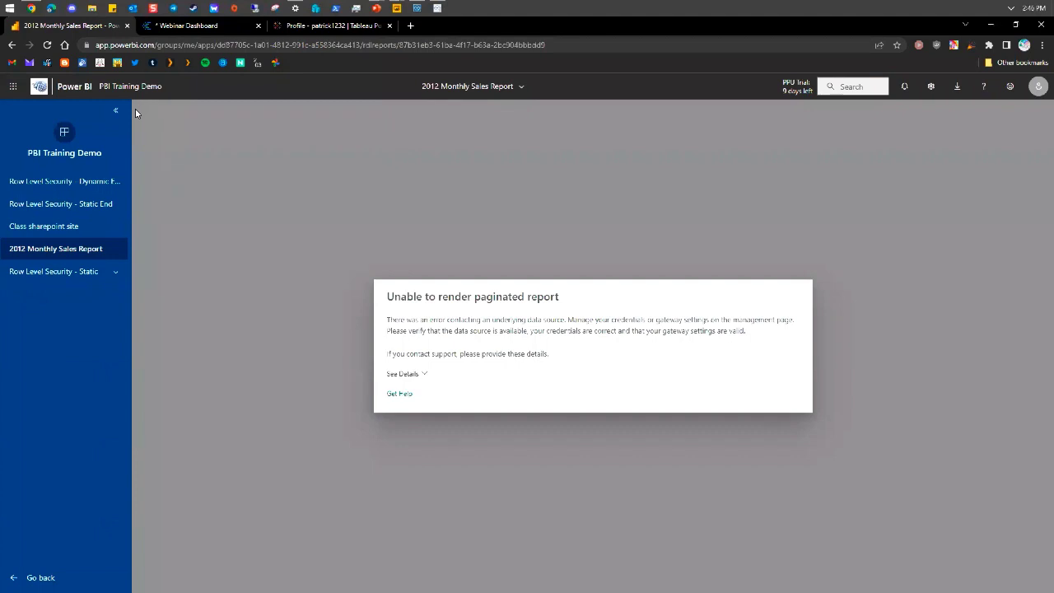
left_click(37, 577)
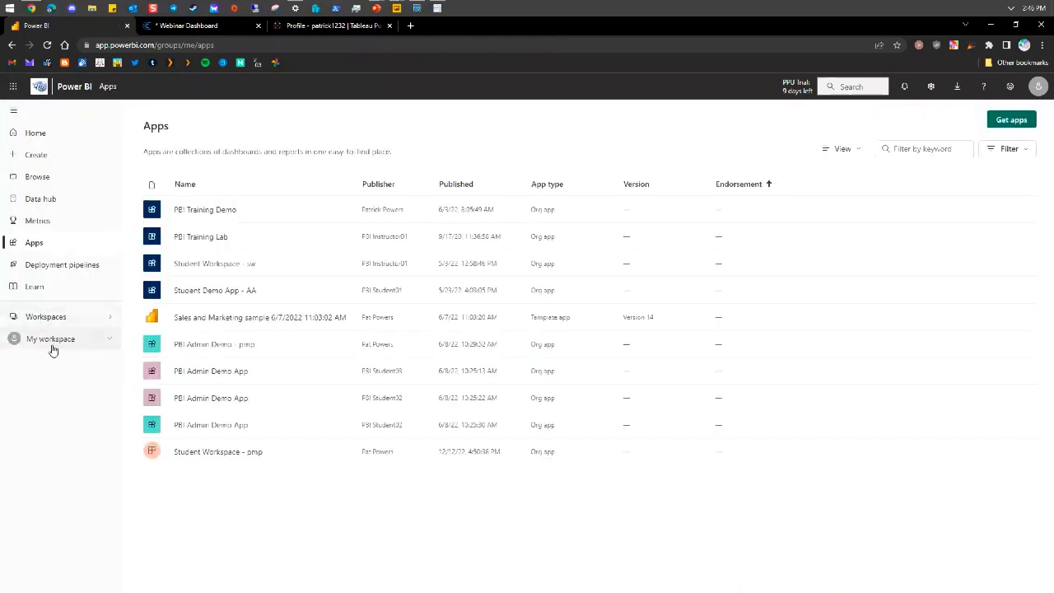
Browse the items in My workspace and switch back to the Cognos Webinar Dashboard
left_click(46, 347)
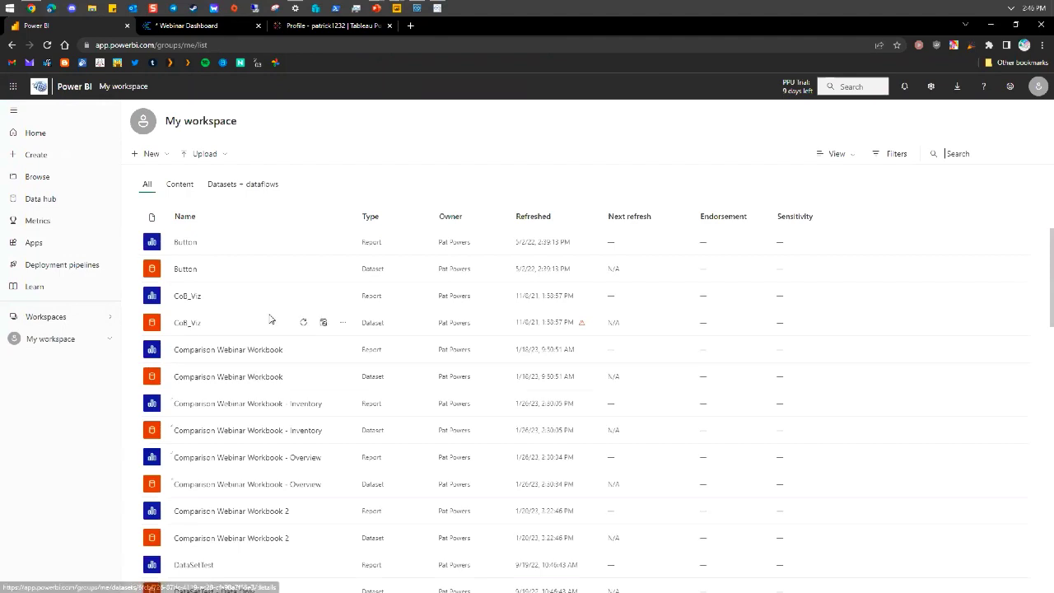
scroll(267, 321, "down", 3)
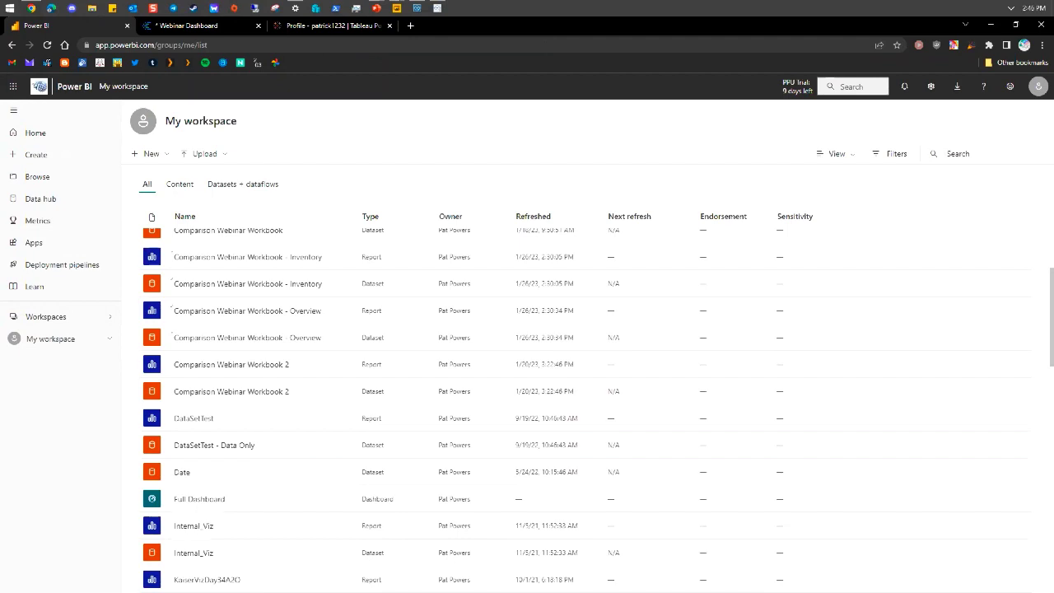
left_click(176, 30)
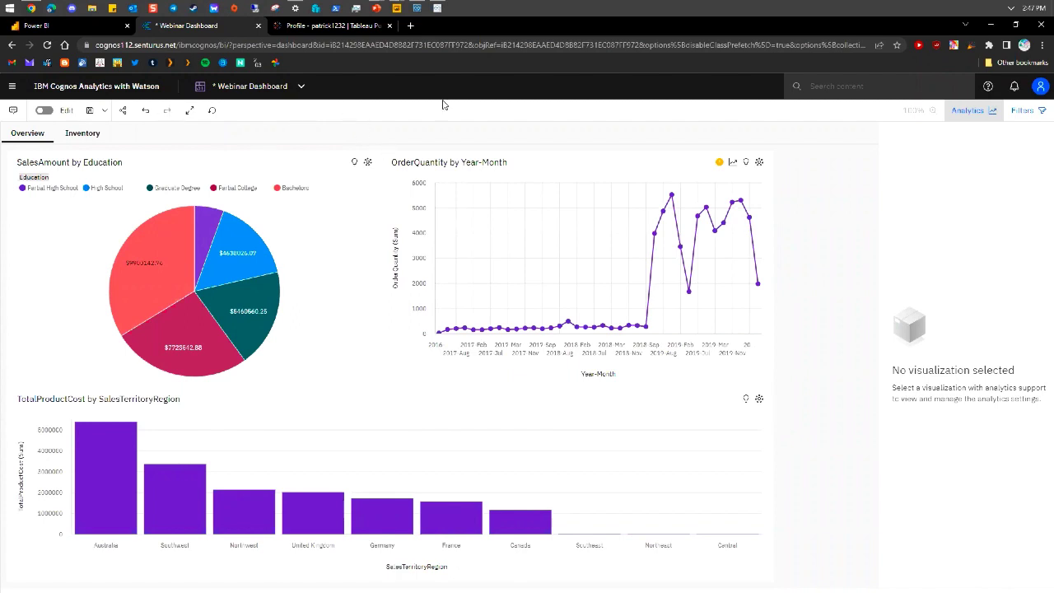
Switch to Tableau, return to the running PowerPoint slide show and advance to the Tableau products slide
left_click(437, 12)
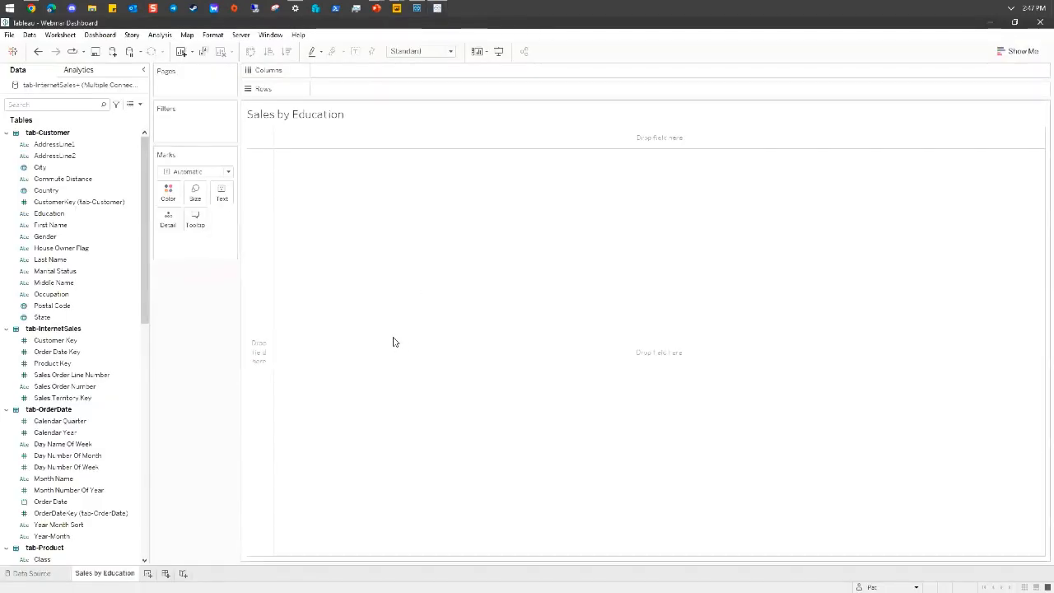
mouse_move(376, 8)
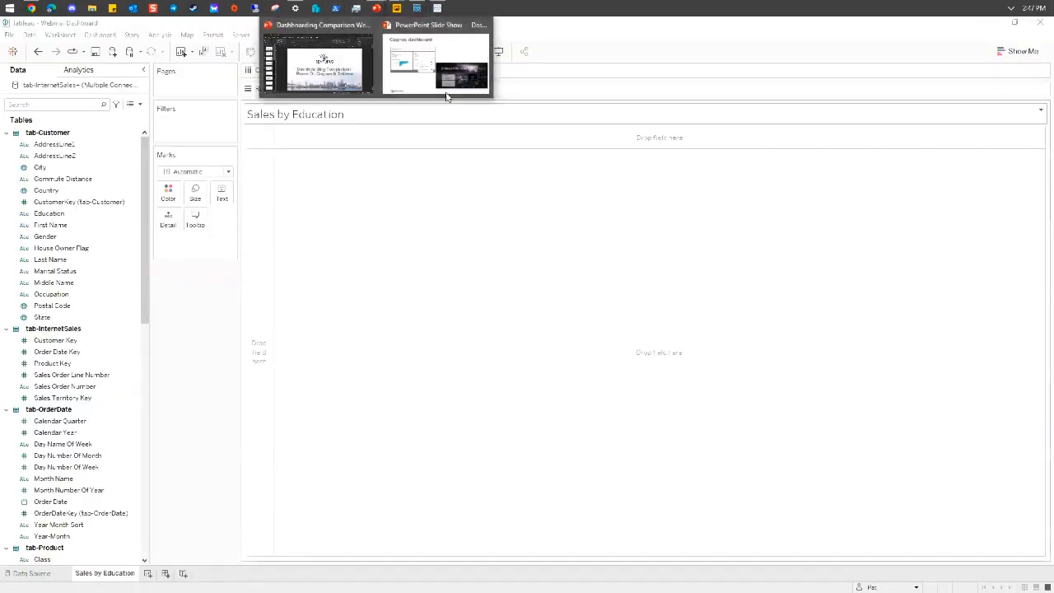
left_click(441, 69)
key("Right")
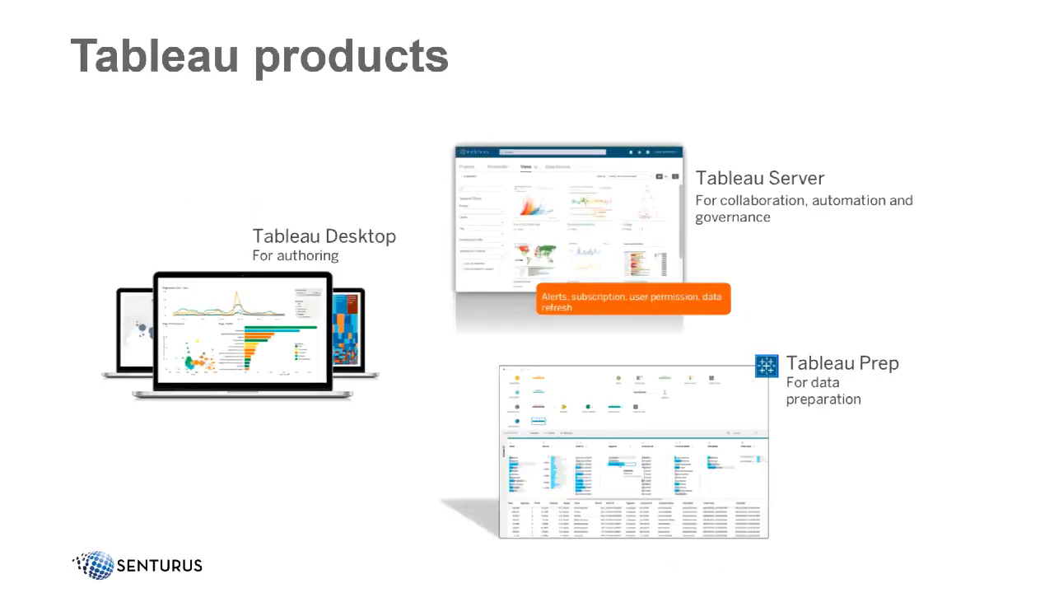
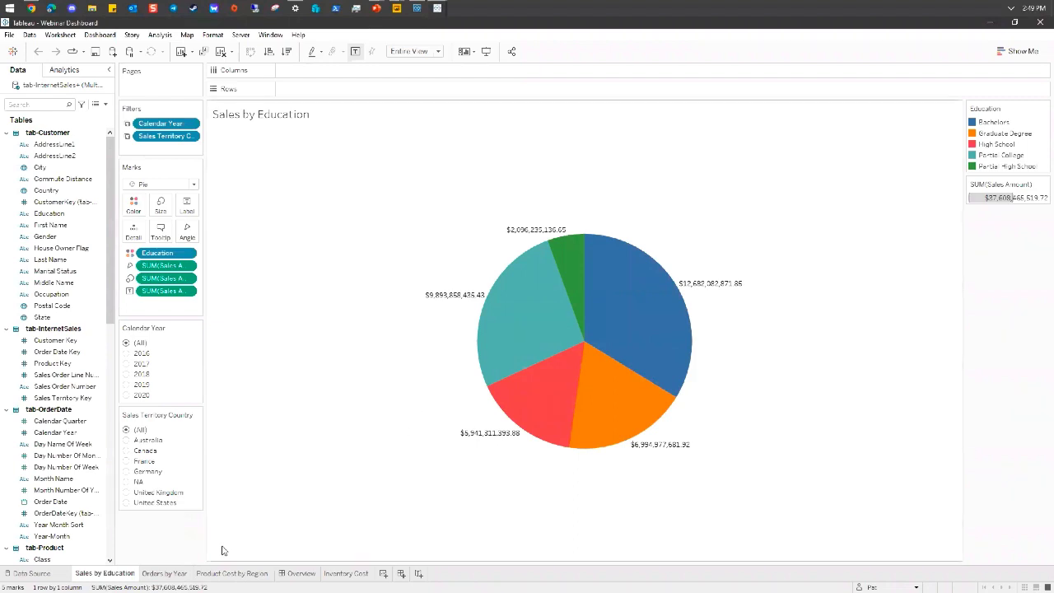
Review the Orders by Year, Product Cost by Region and Sales by Education worksheets in the Tableau workbook
left_click(165, 573)
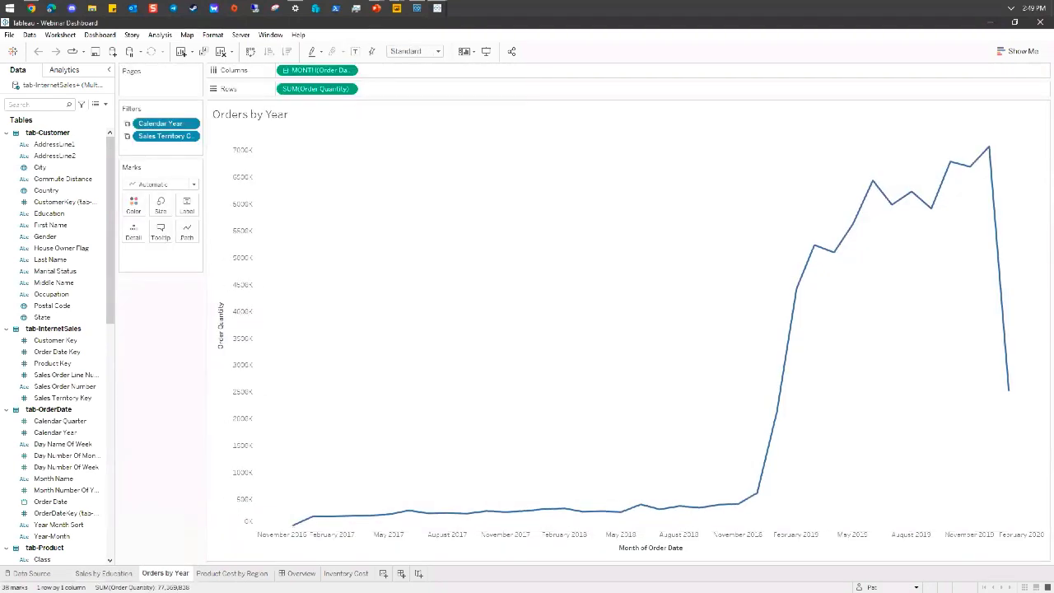
left_click(232, 573)
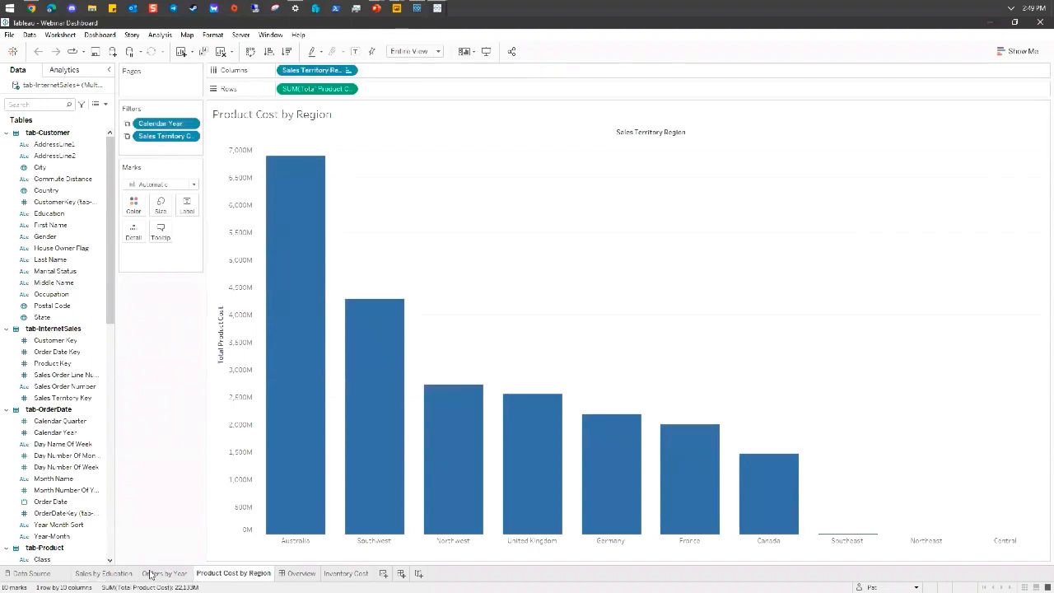
left_click(103, 573)
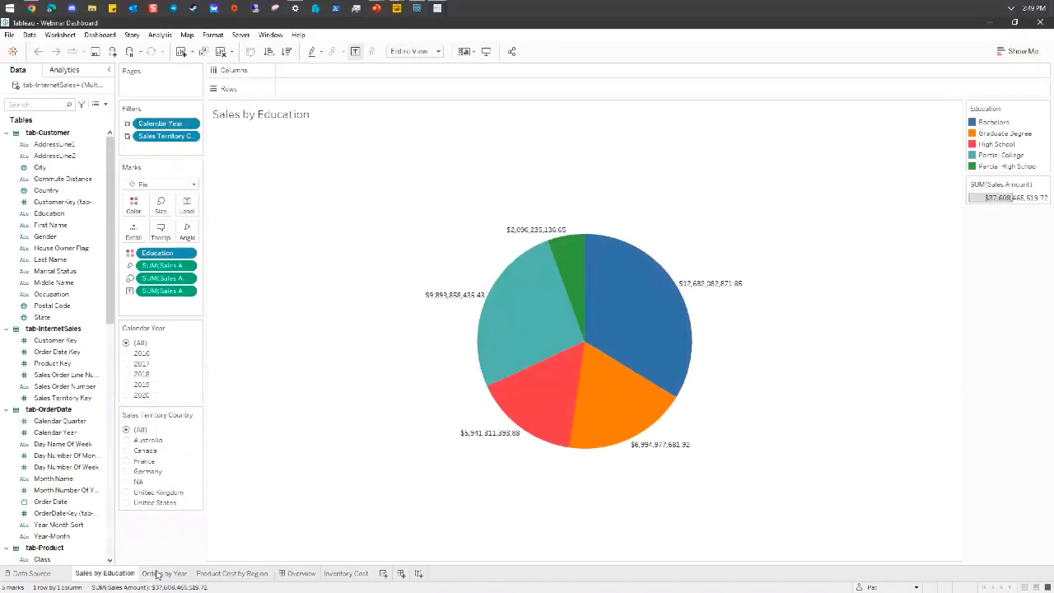
left_click(159, 573)
left_click(255, 573)
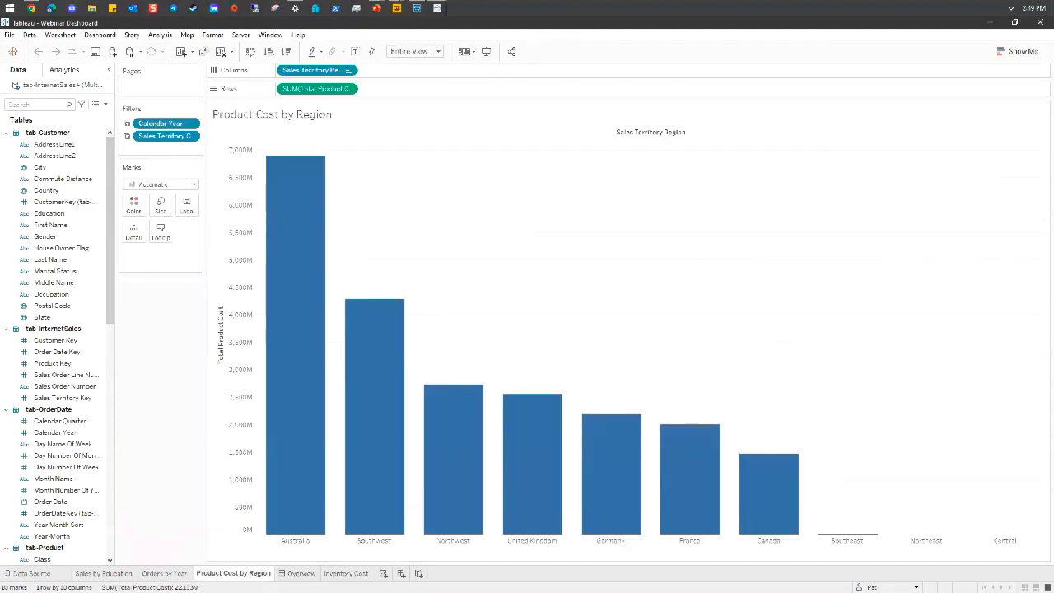
View the Overview dashboard and the Inventory Cost worksheet, ending on Overview
left_click(297, 573)
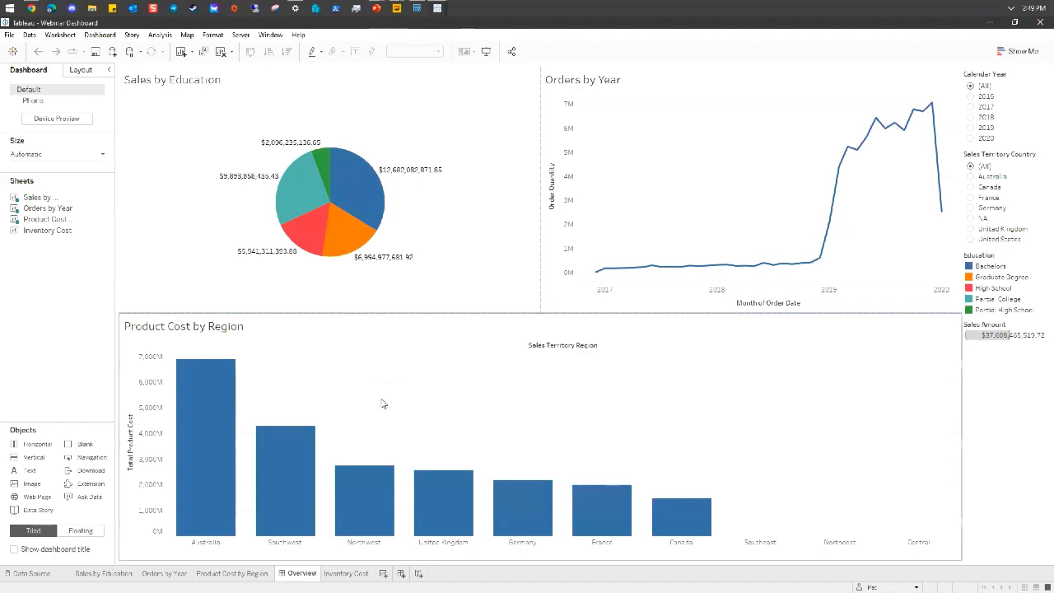
left_click(344, 573)
left_click(299, 573)
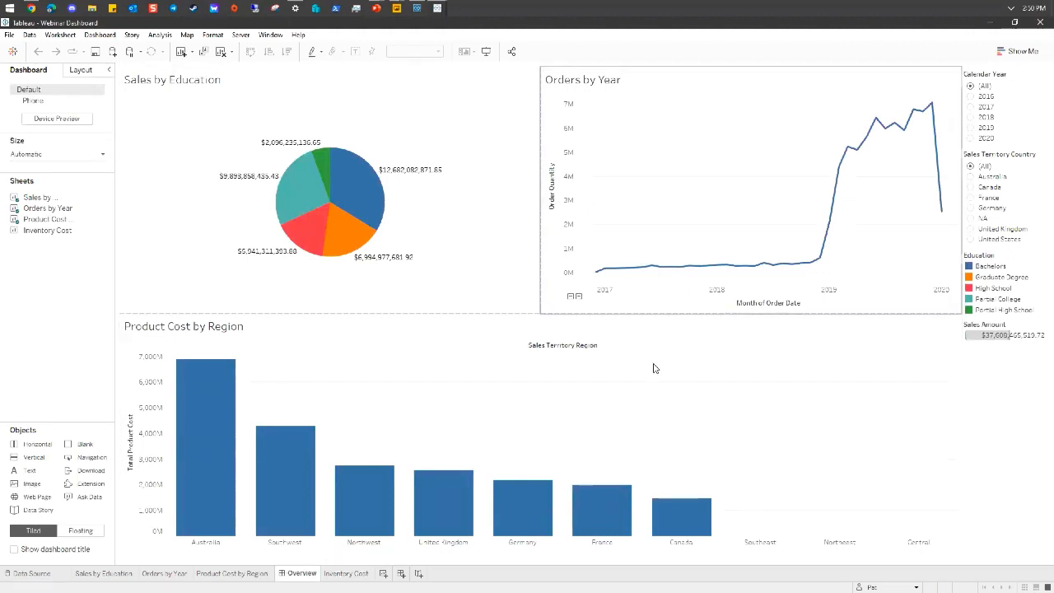
Create a new dashboard in the workbook and name it Inventory
mouse_move(59, 197)
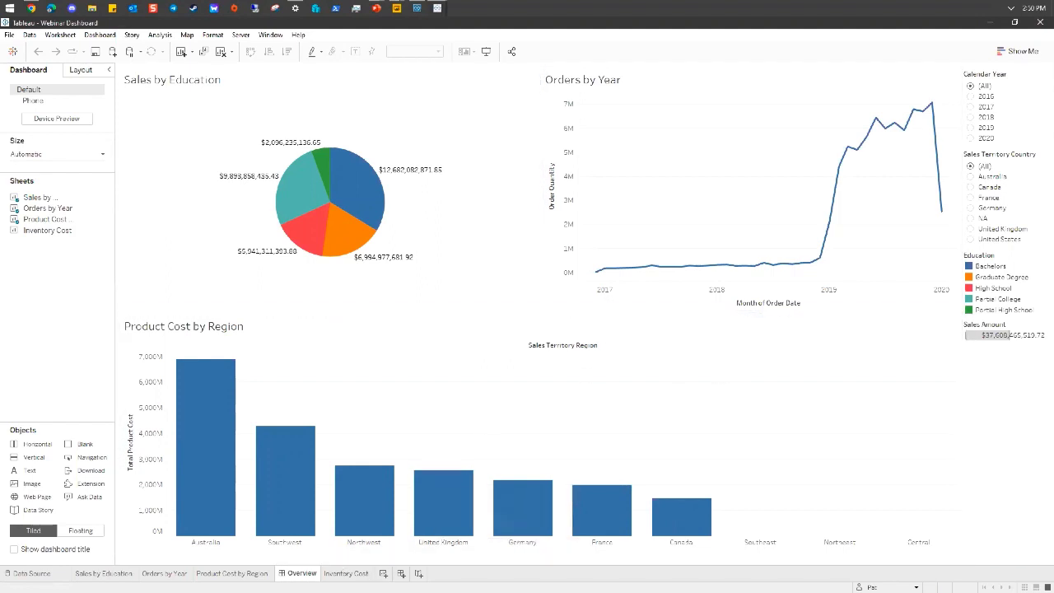
mouse_move(345, 573)
left_click(401, 573)
double_click(400, 573)
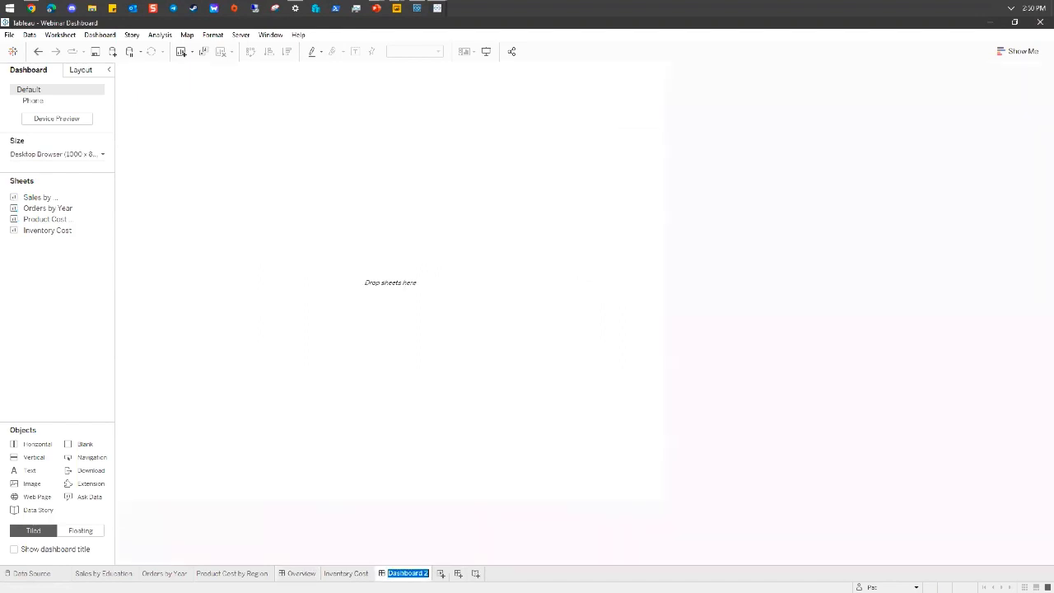
type("Inventory")
key("Return")
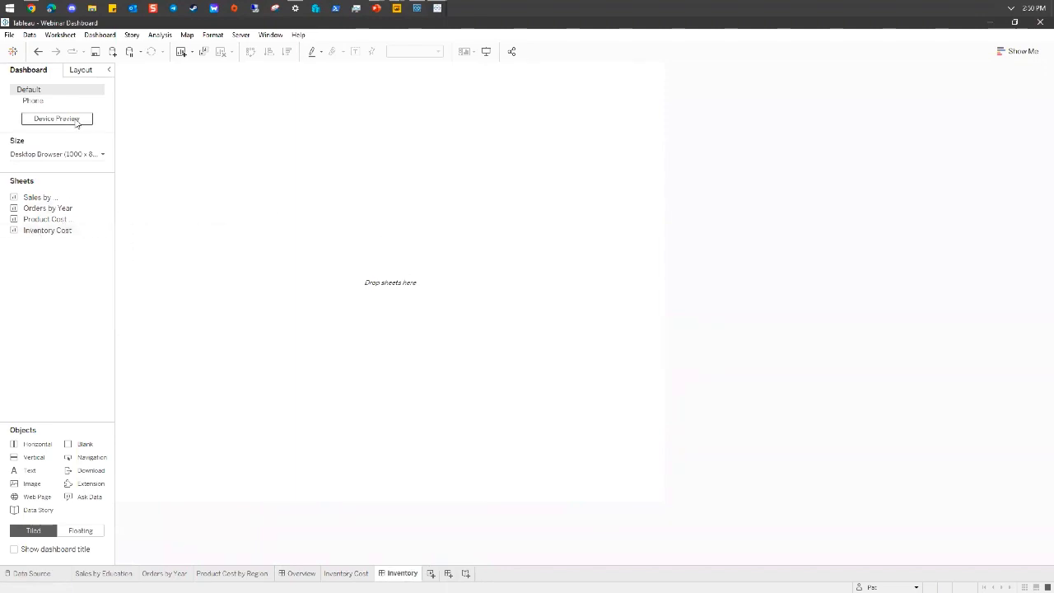
Set the Inventory dashboard's size to Automatic and place the Inventory Cost sheet on it
left_click(59, 155)
left_click(59, 173)
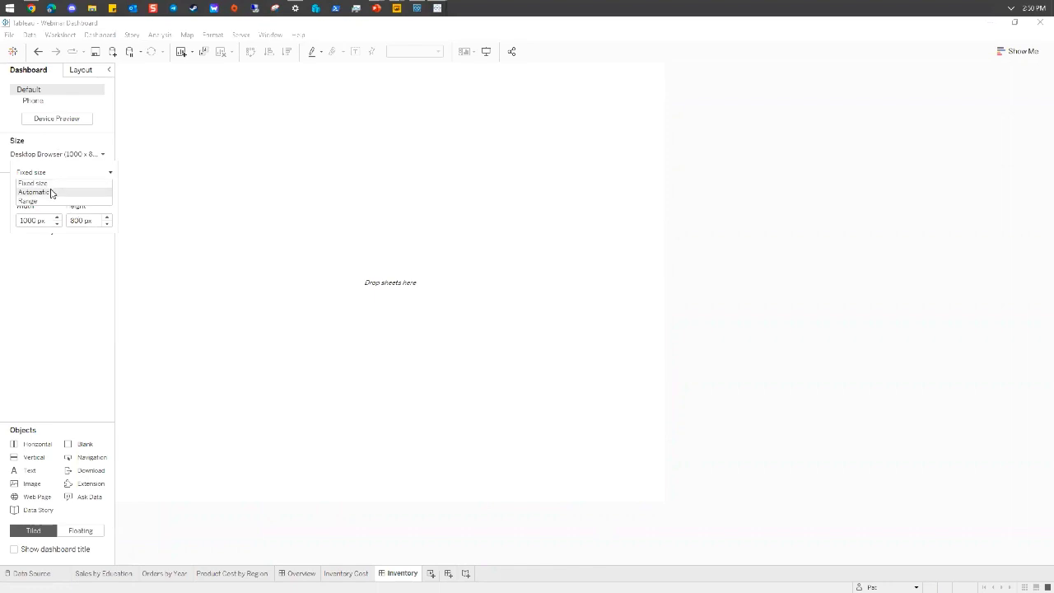
left_click(51, 191)
left_click_drag(69, 232, 756, 539)
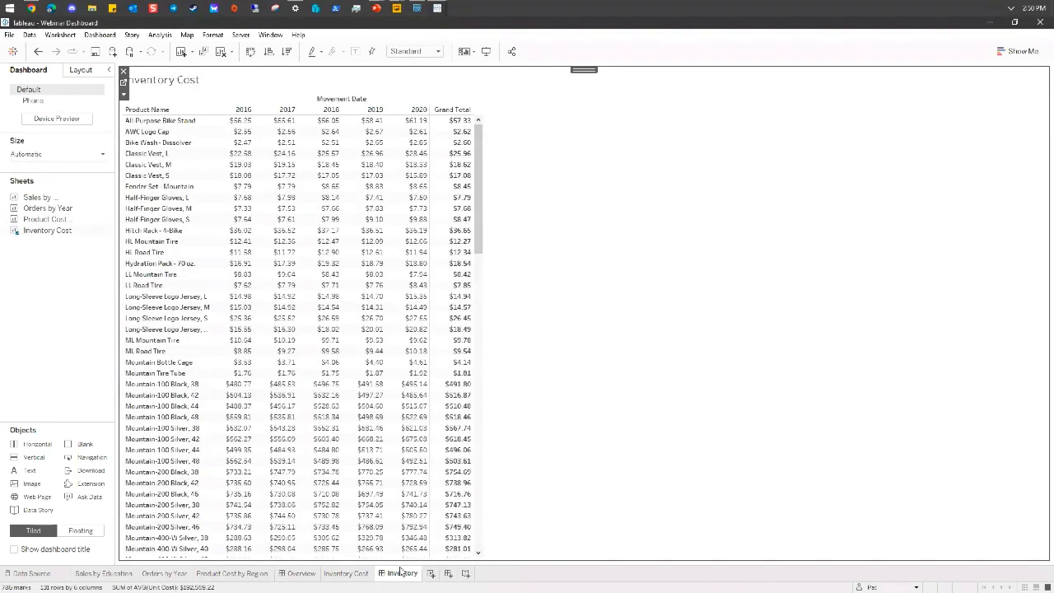
Move the Inventory dashboard directly after Overview, ahead of the Inventory Cost sheet, and view both dashboards
left_click_drag(402, 573, 333, 573)
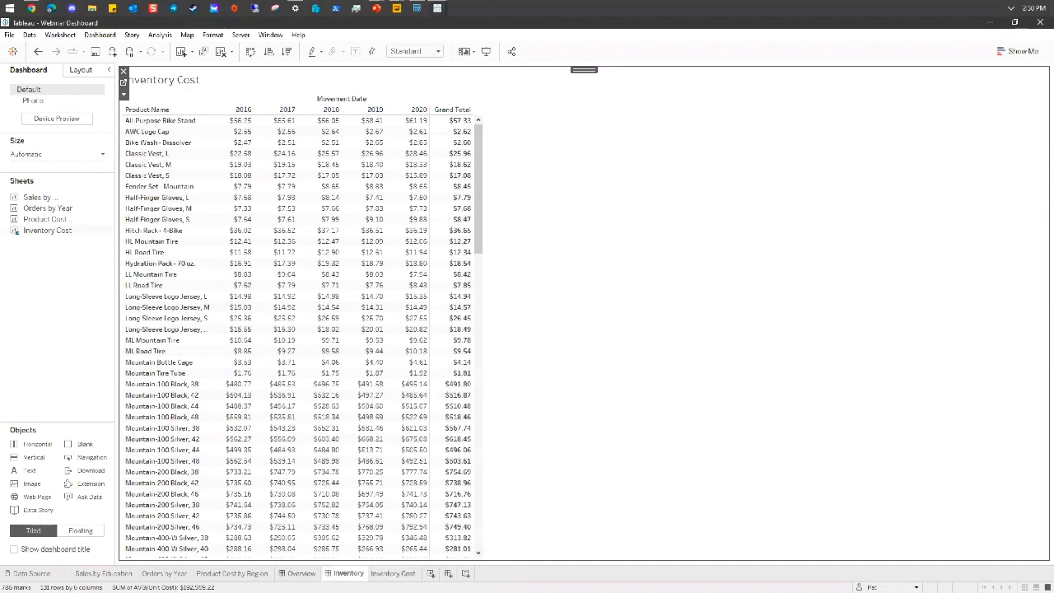
left_click(302, 573)
left_click(347, 573)
Hide all sheets used by the Overview dashboard and all sheets used by the Inventory dashboard
left_click(306, 573)
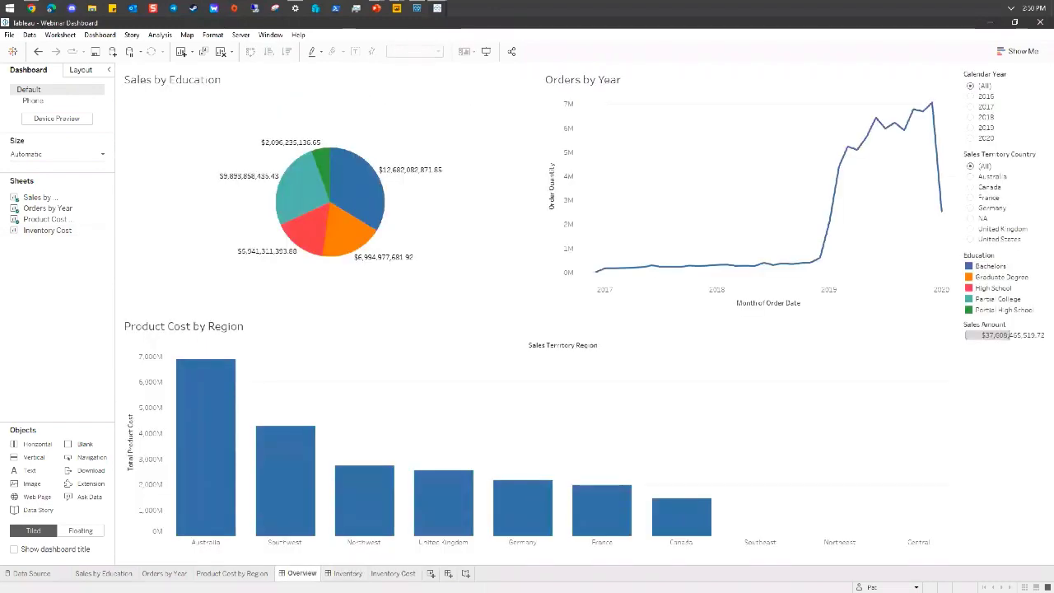
right_click(302, 573)
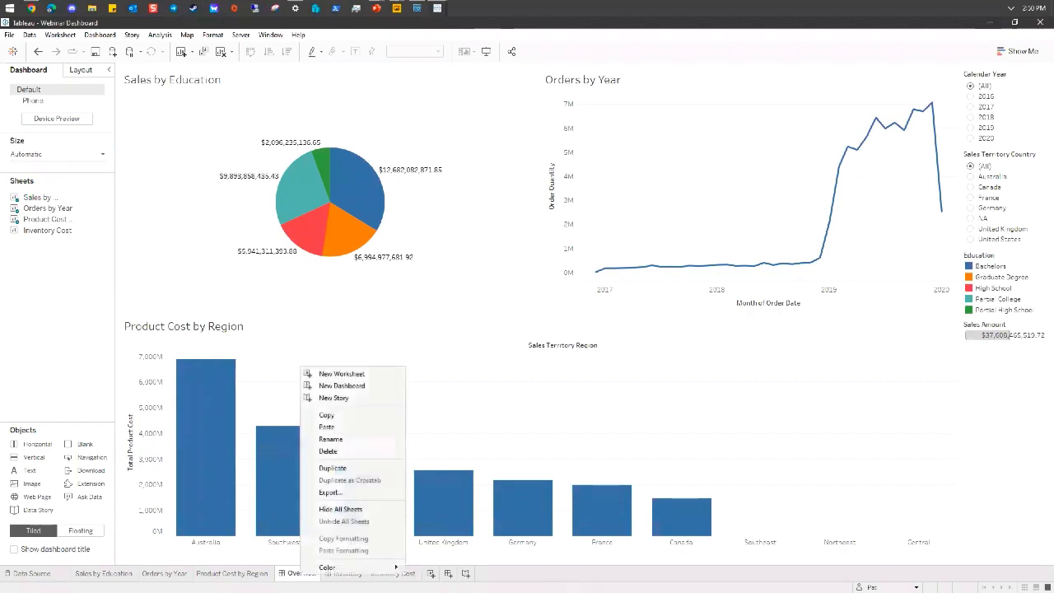
left_click(340, 509)
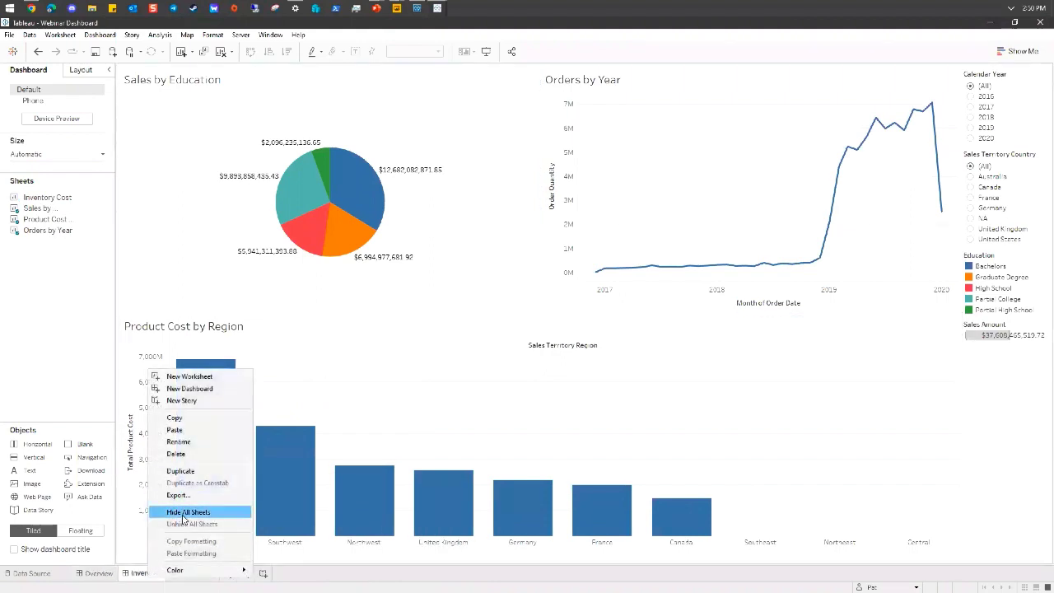
left_click(181, 508)
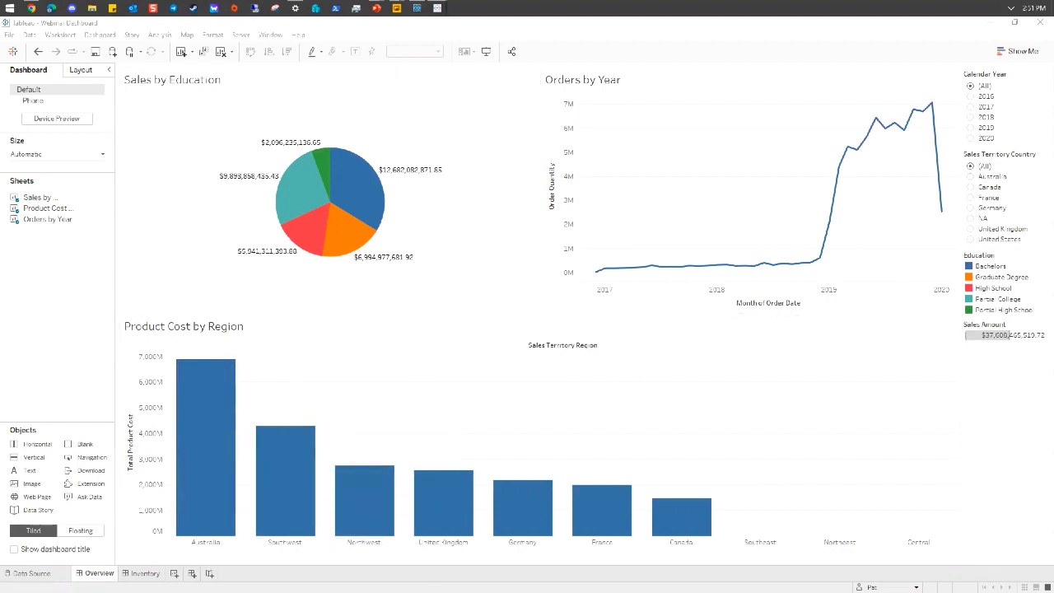
Check the two remaining dashboards, Overview and Inventory, ending on Inventory
left_click(126, 572)
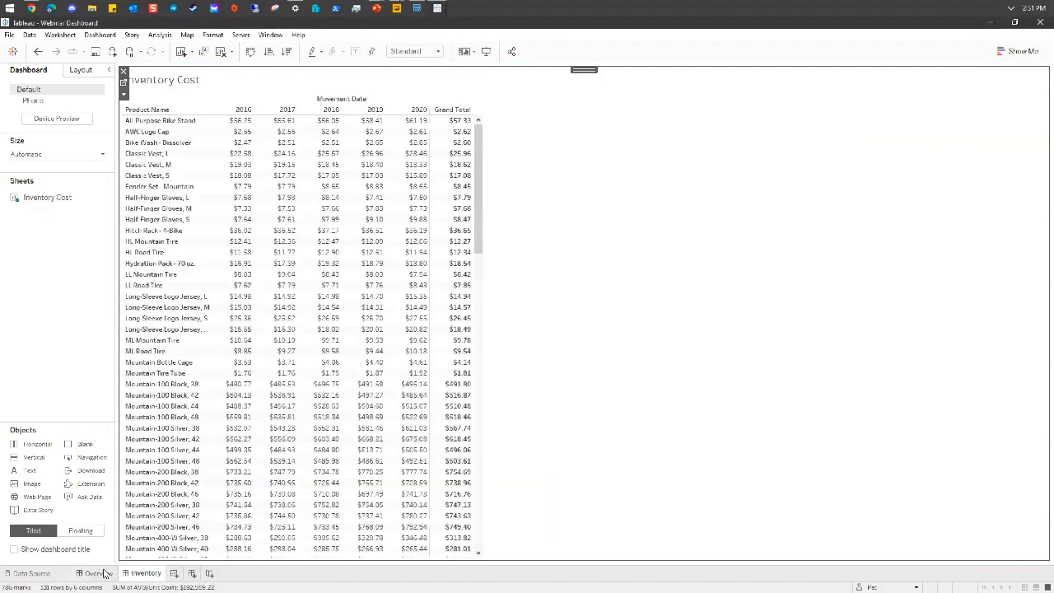
left_click(105, 572)
left_click(127, 572)
Try to save the workbook to Tableau Public with the Save to Tableau Public As command
left_click(240, 34)
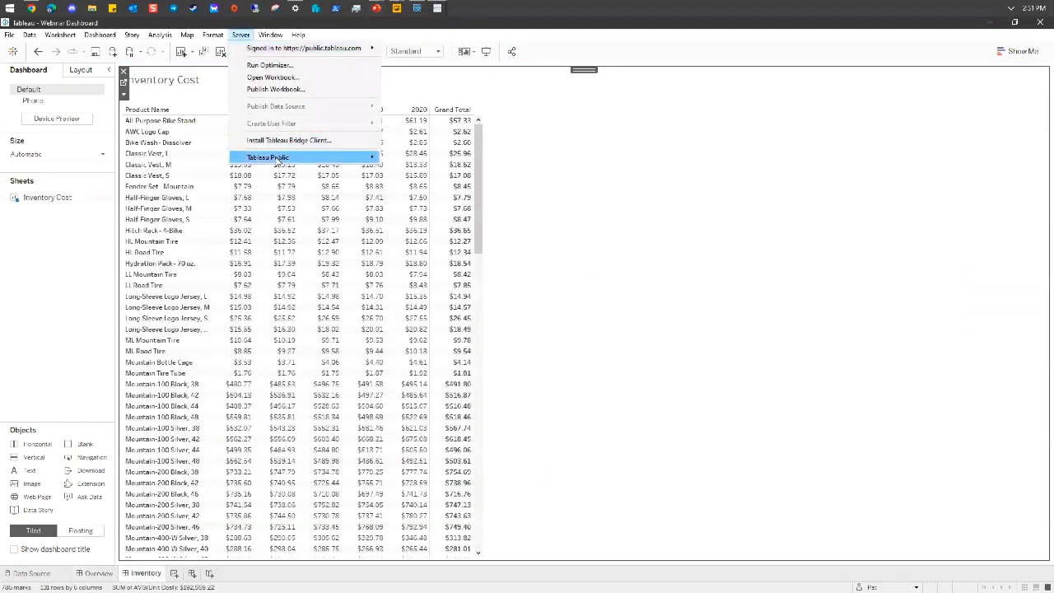
mouse_move(346, 157)
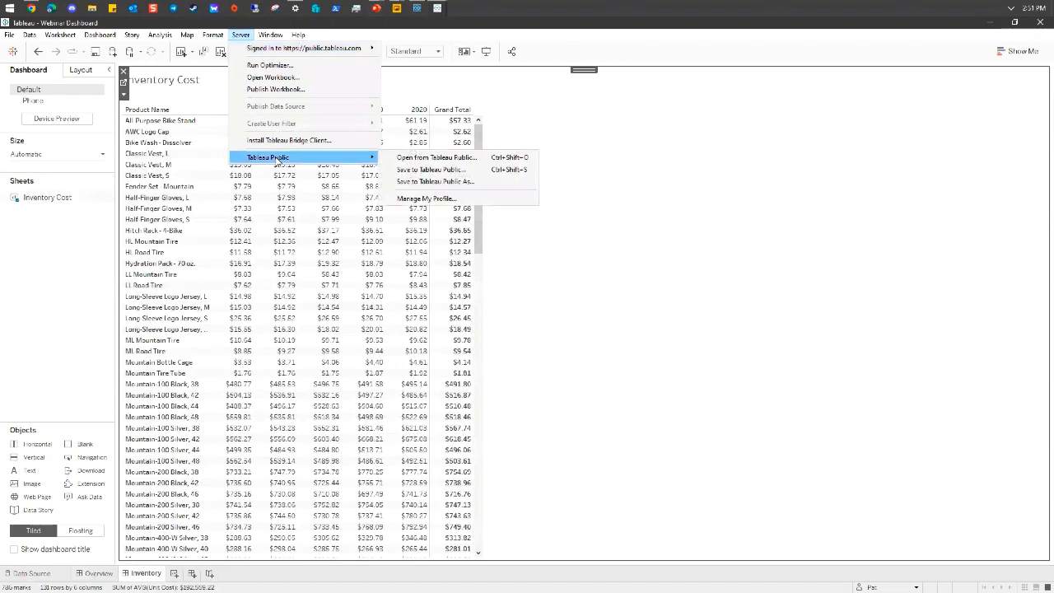
left_click(457, 182)
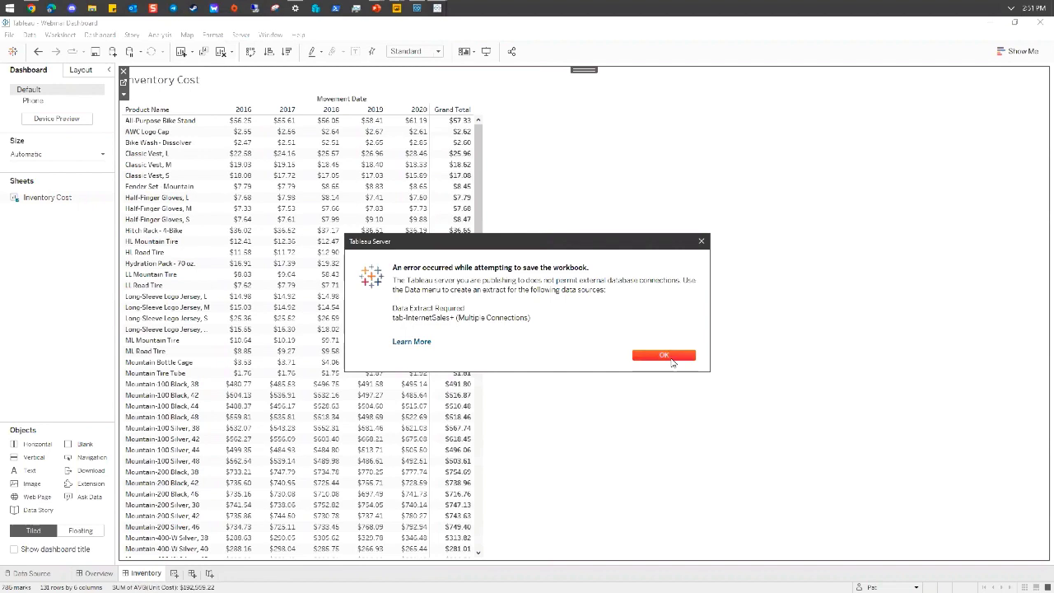
left_click(664, 356)
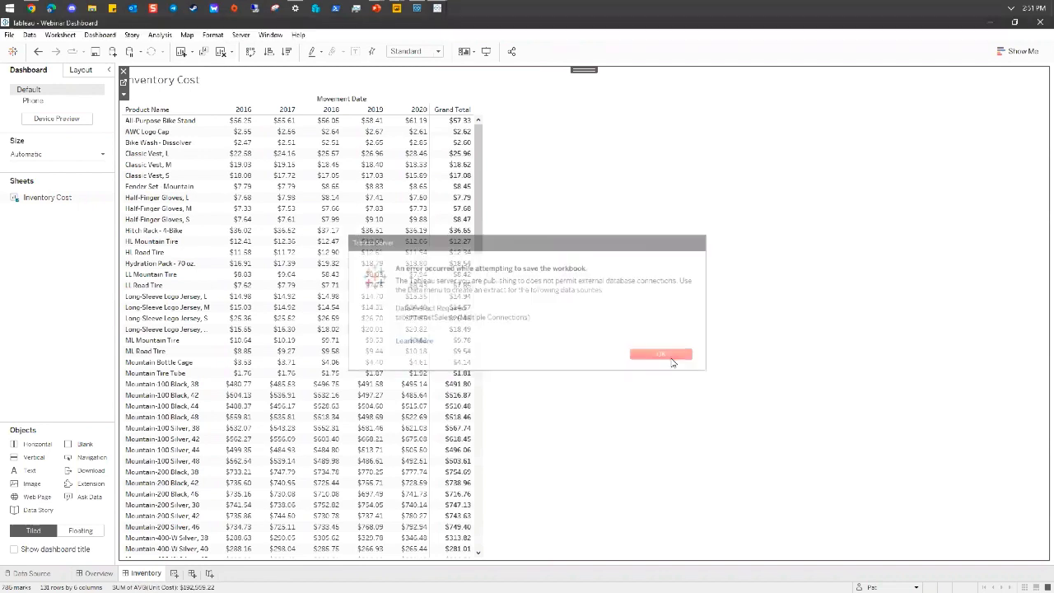
Extract all rows of the tab-InternetSales+ (Multiple Connections) data source as logical tables, saving the extract as a .hyper file under the suggested name
left_click(29, 34)
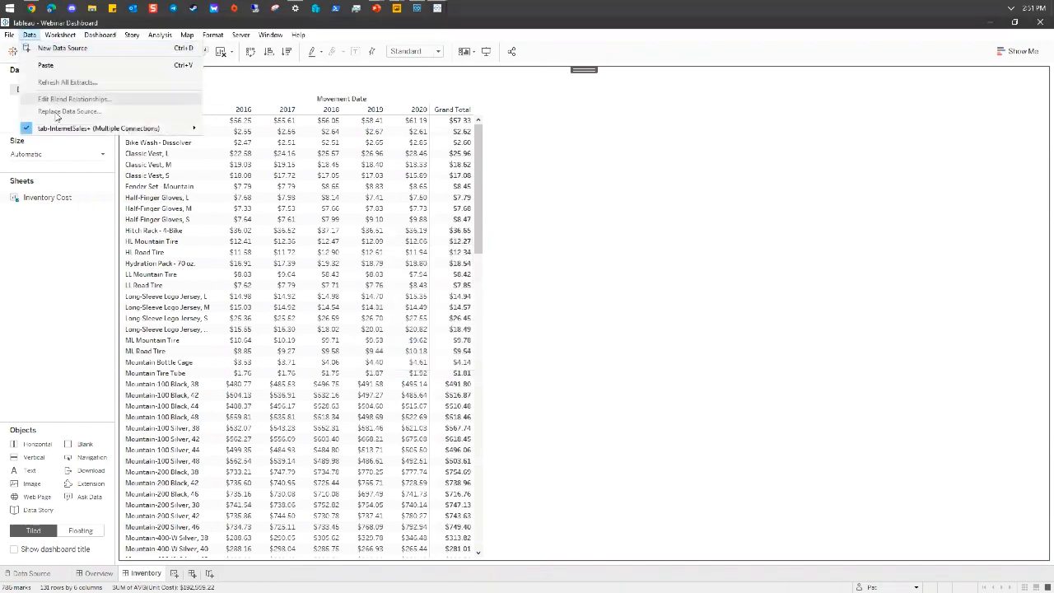
mouse_move(64, 129)
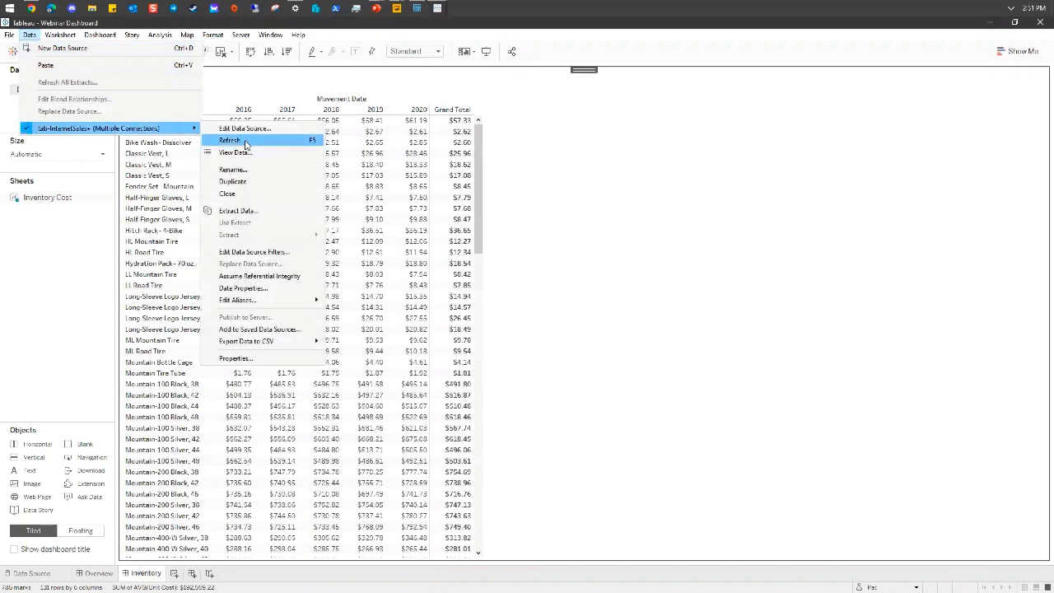
left_click(258, 216)
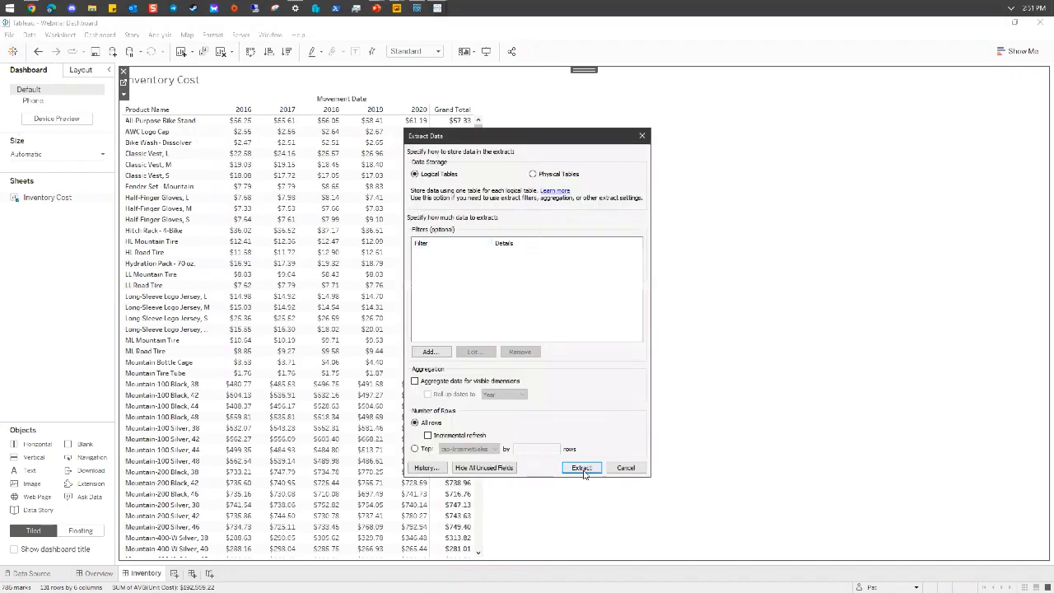
left_click(585, 470)
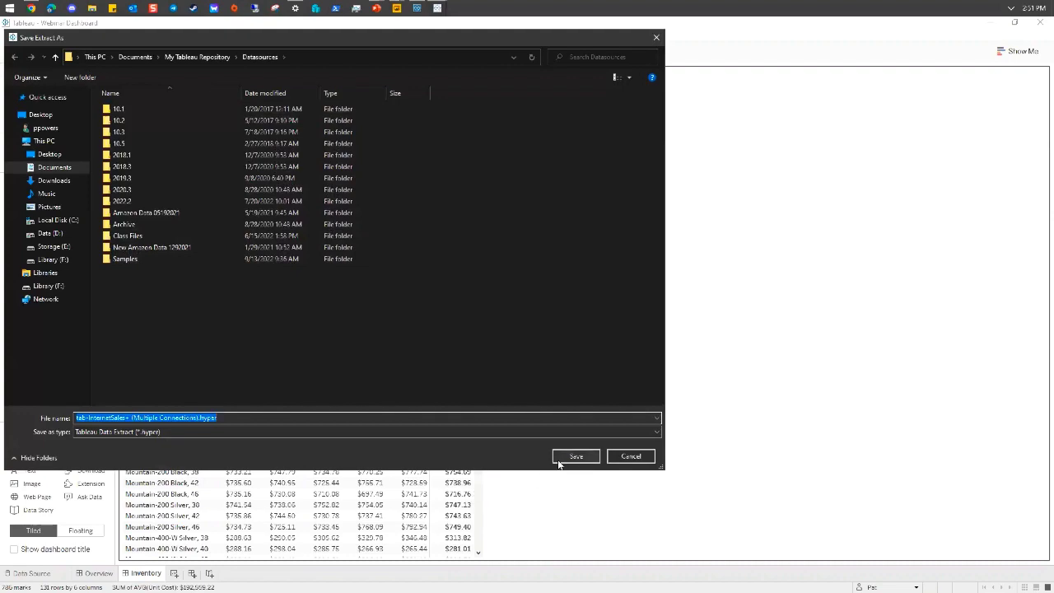
key("Return")
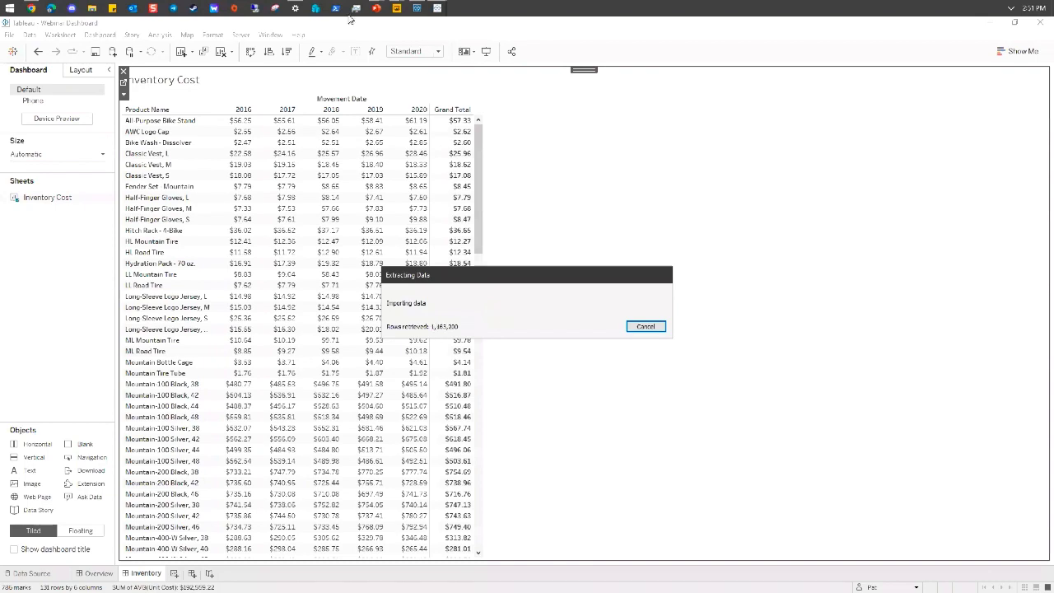
Switch to the Tableau Public profile in Chrome and open Profit Dashboard from the hidden vizzes
left_click(423, 10)
left_click(422, 10)
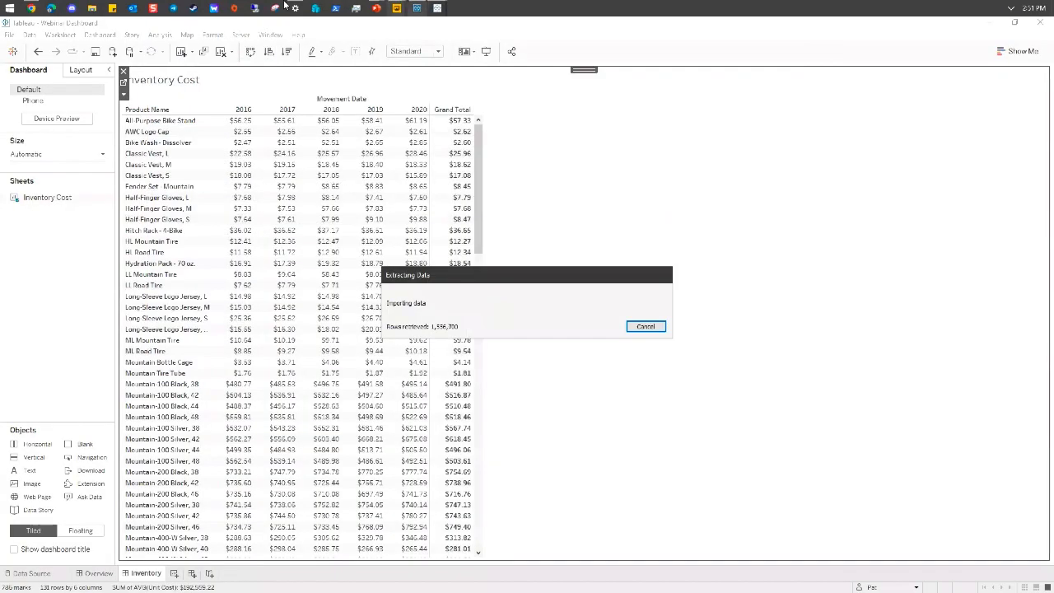
left_click(29, 9)
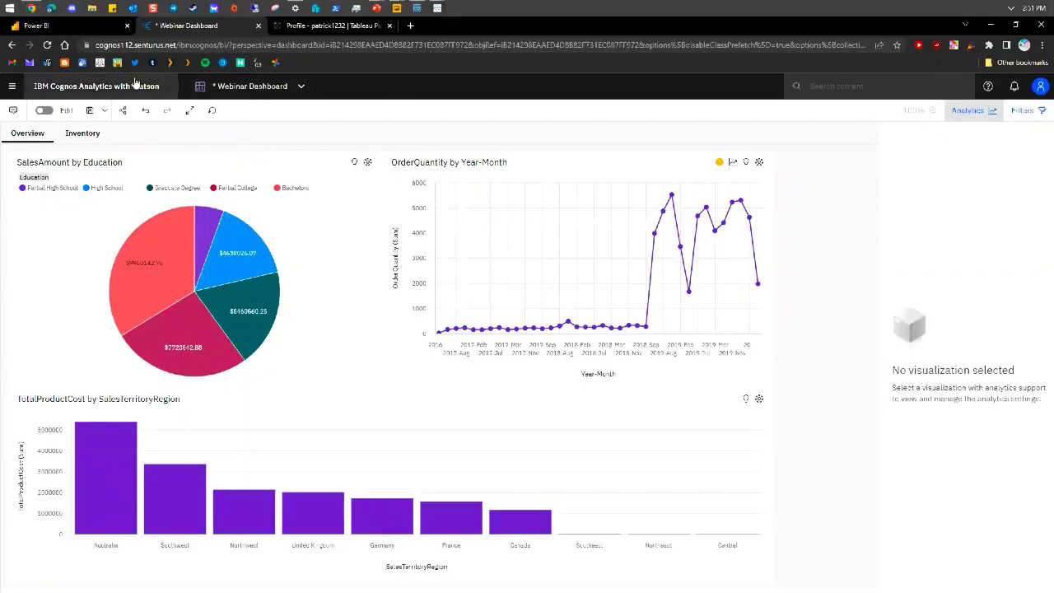
left_click(303, 23)
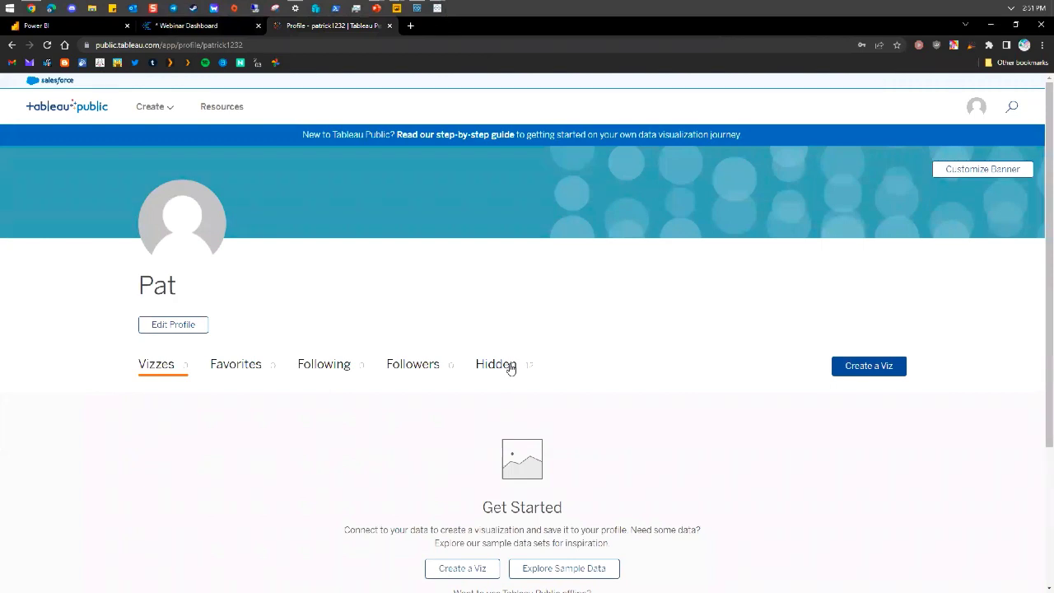
left_click(510, 368)
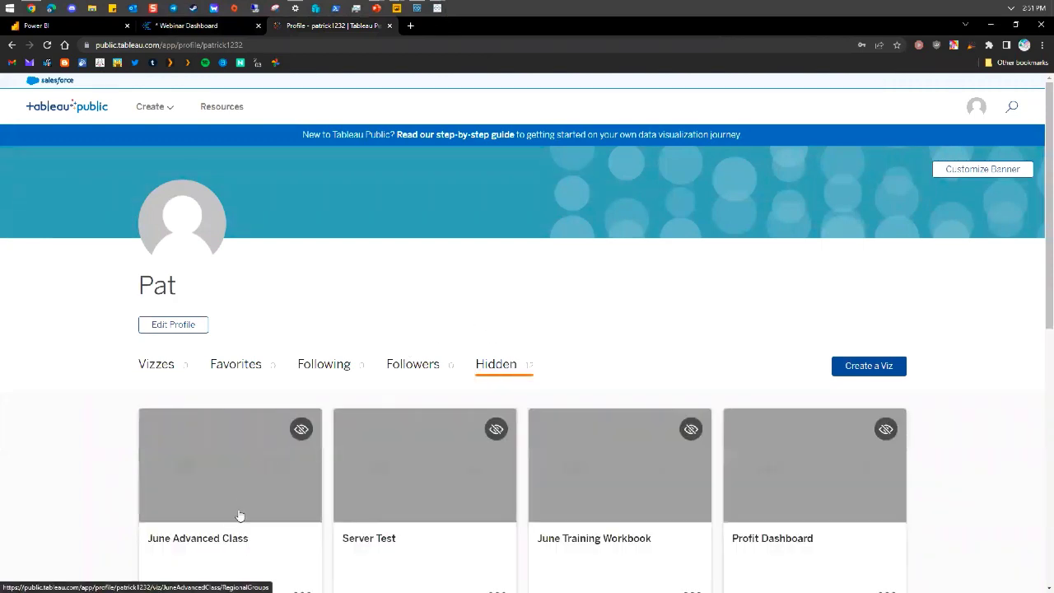
left_click(743, 538)
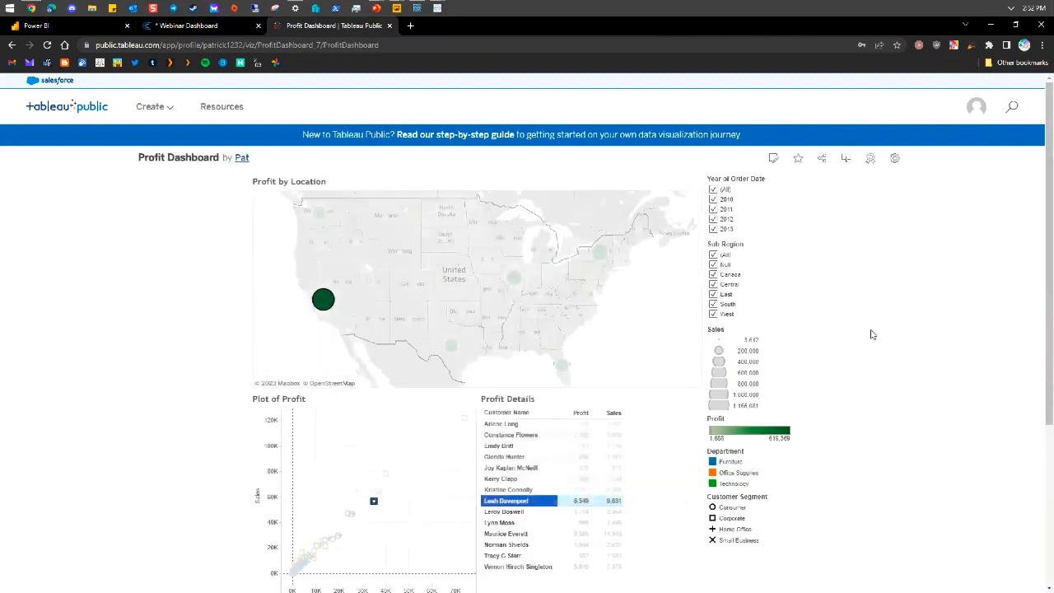
Examine the published Profit Dashboard page, including its details and its profile visibility, sheet and access settings
scroll(864, 335, "down", 2)
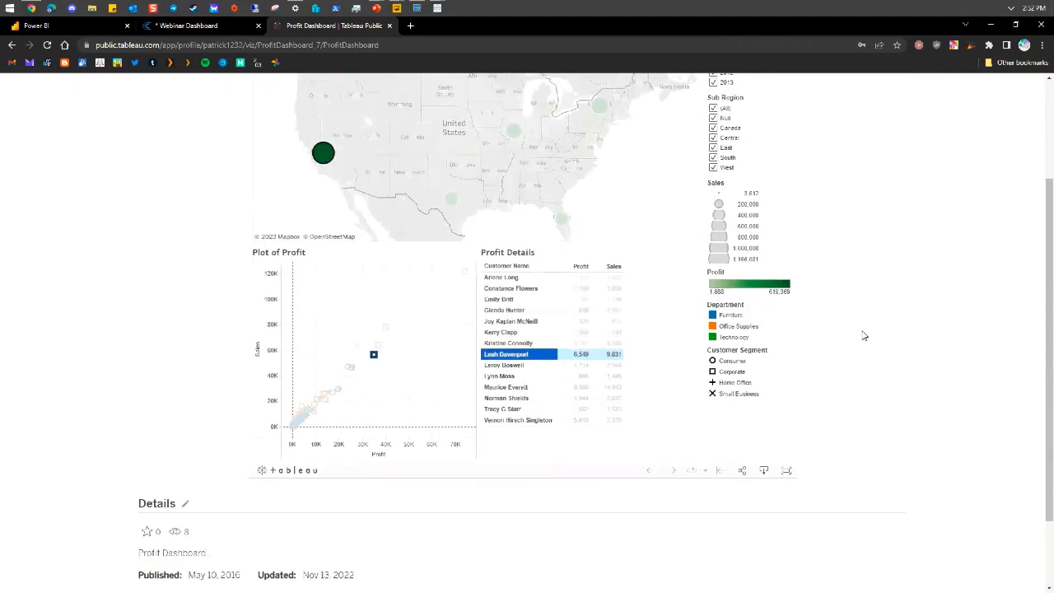
scroll(859, 323, "up", 2)
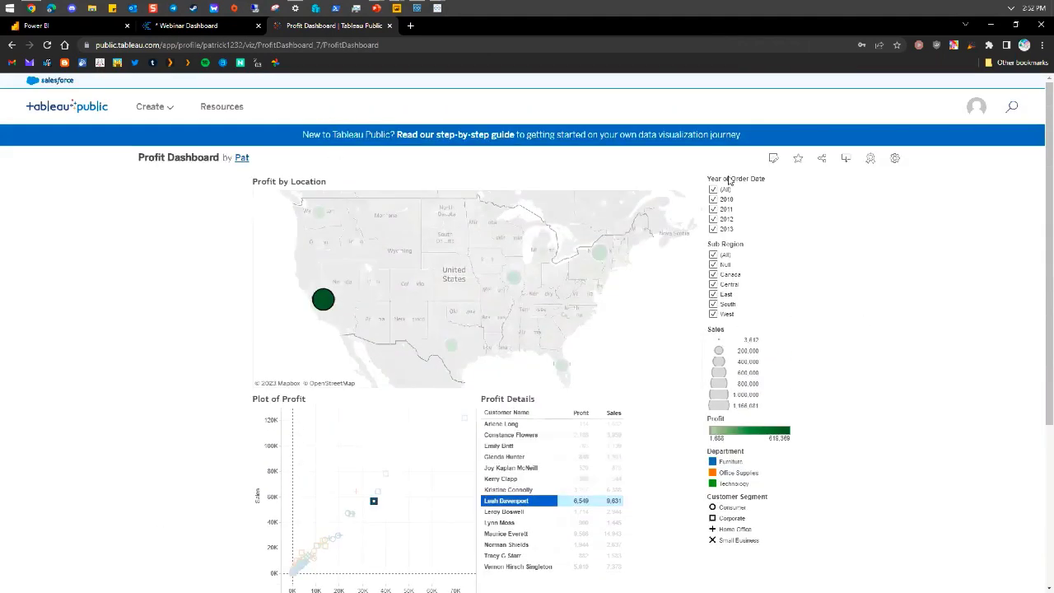
scroll(900, 330, "down", 2)
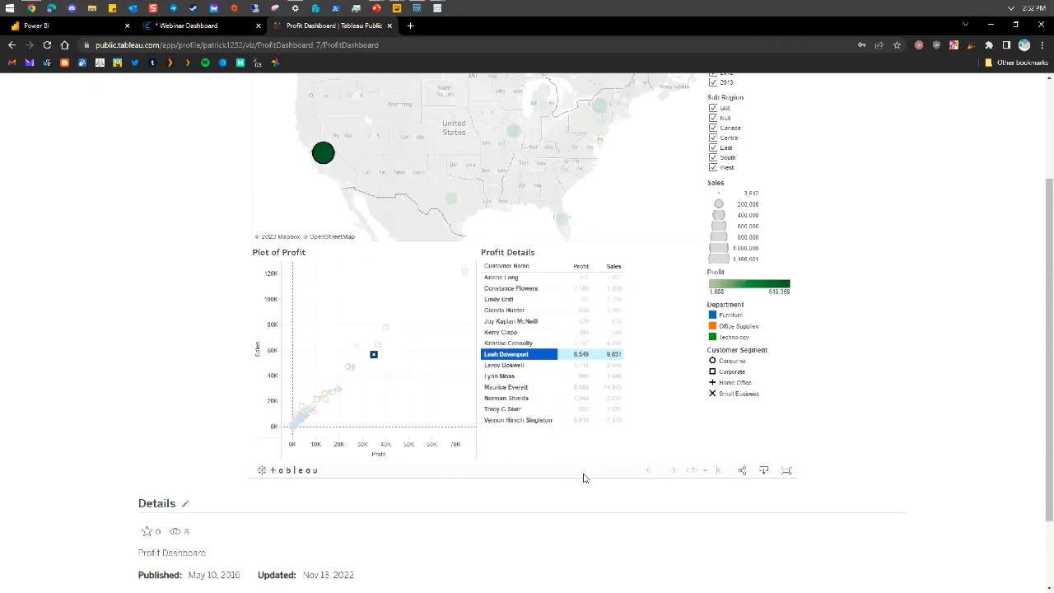
scroll(626, 474, "up", 2)
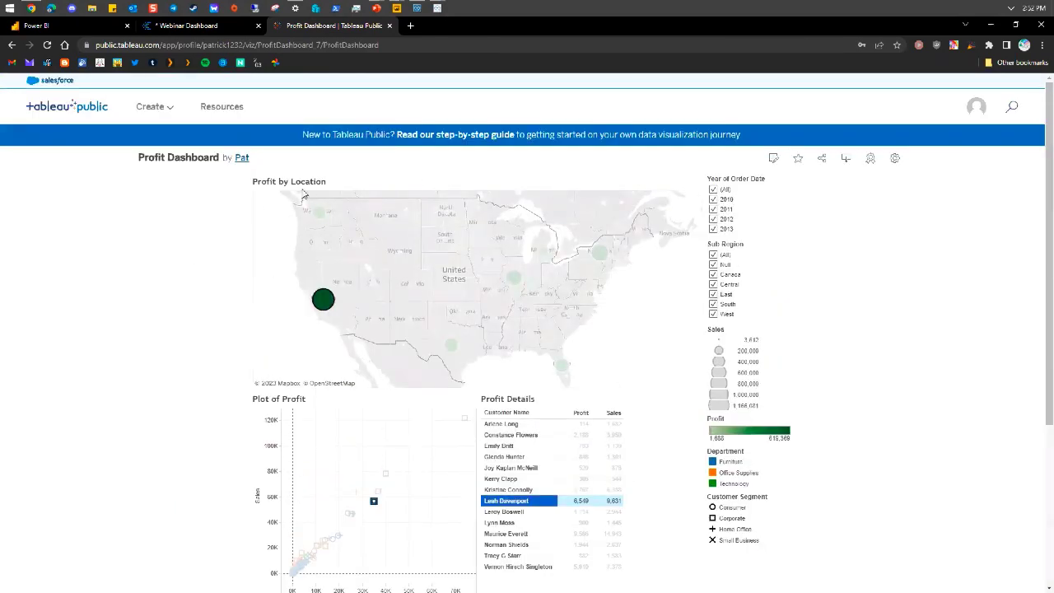
left_click(897, 158)
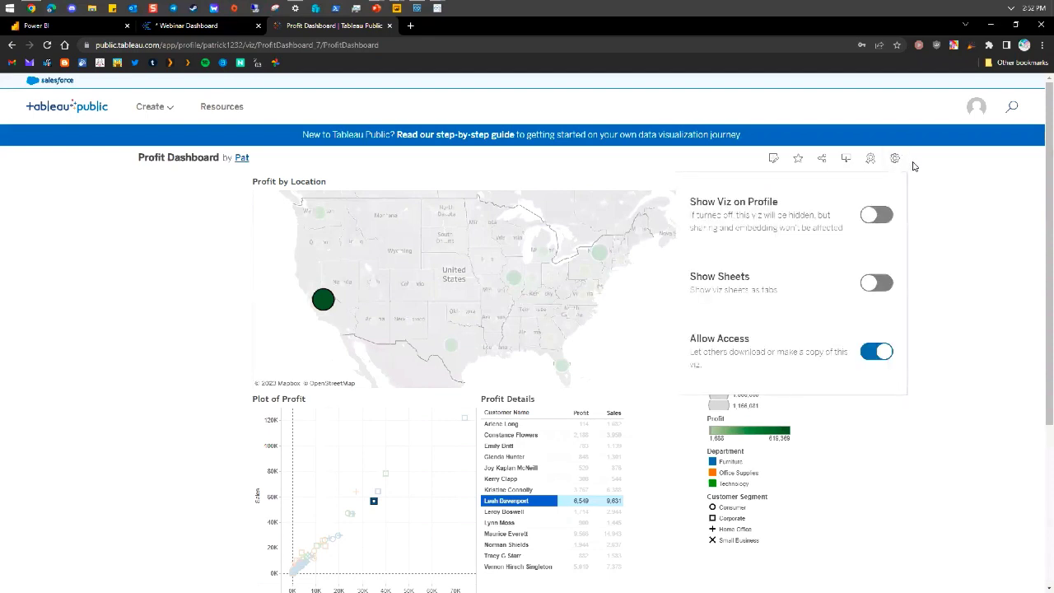
left_click(877, 285)
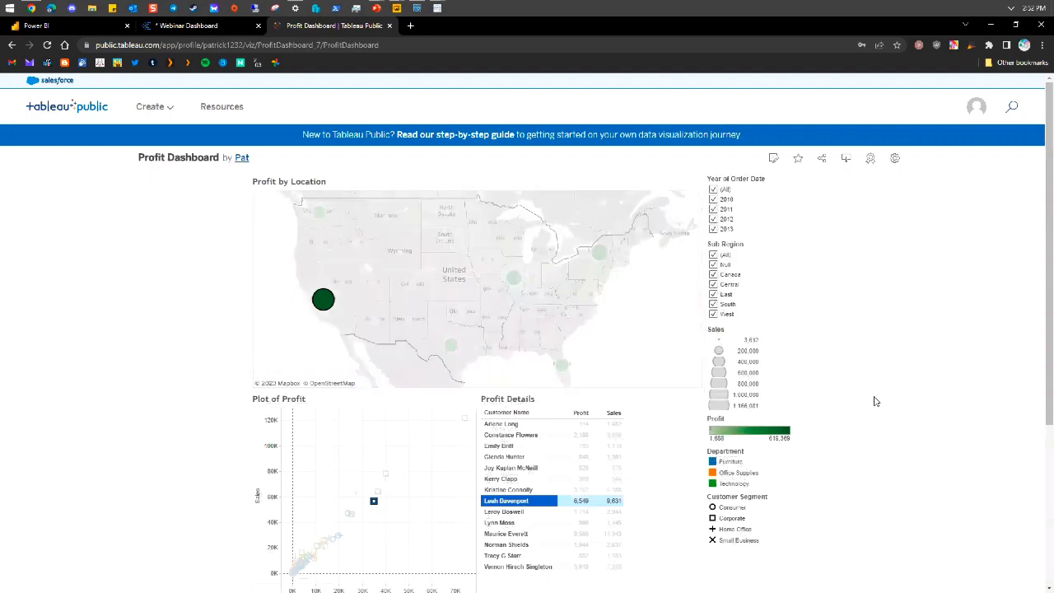
scroll(875, 401, "down", 2)
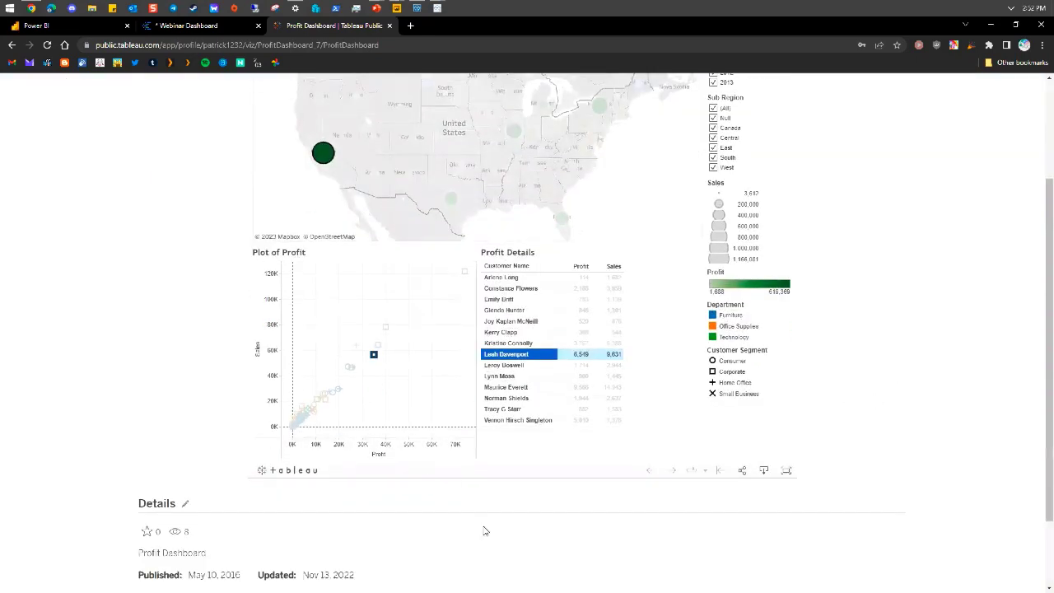
scroll(486, 529, "up", 2)
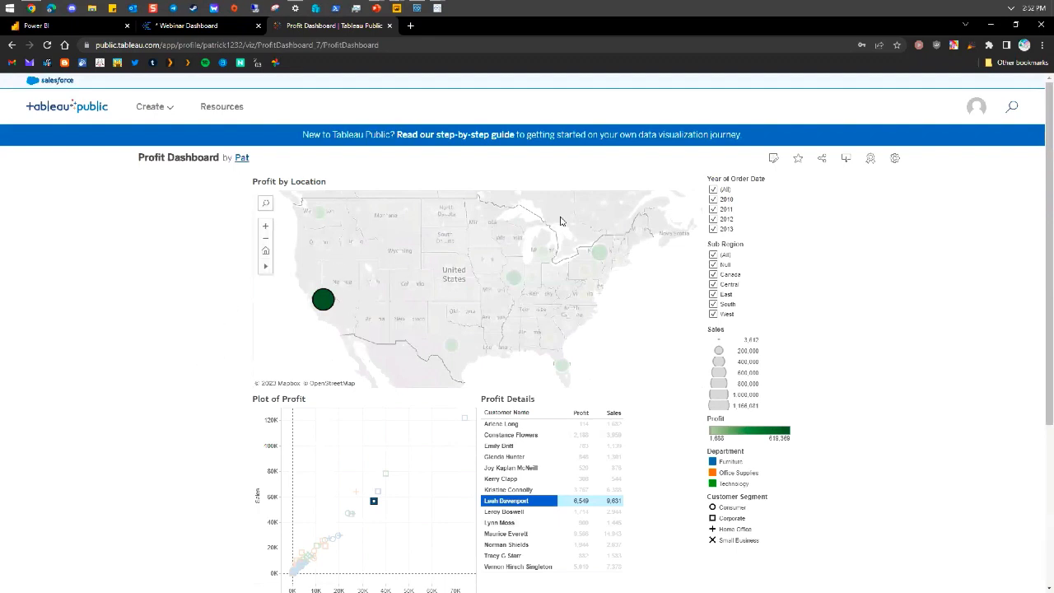
Clear and reselect California on the Profit by Location map, and select a Technology consumer mark in Plot of Profit to list its customers
left_click(318, 316)
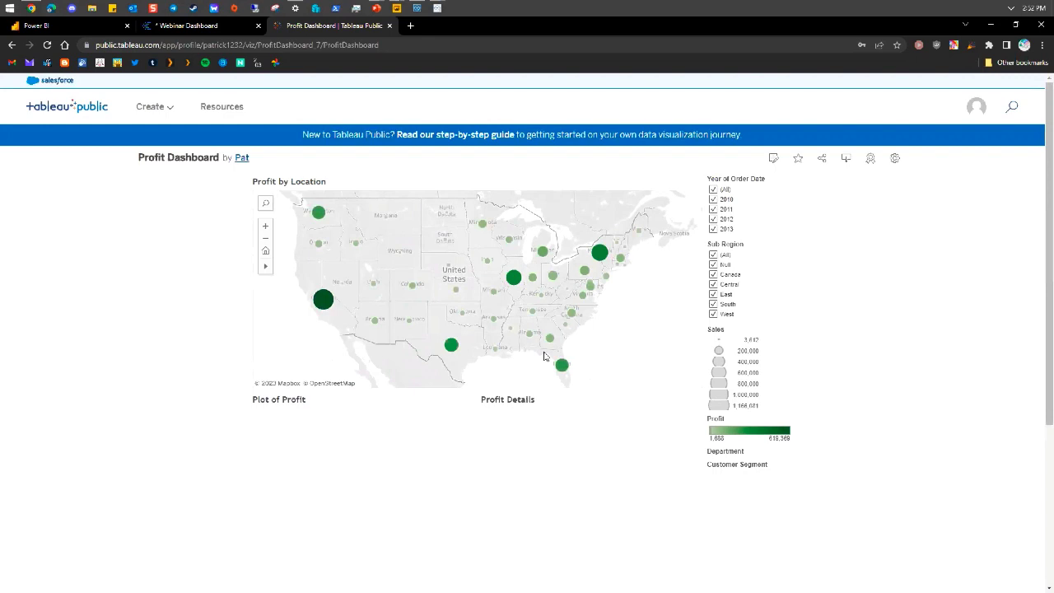
left_click(321, 298)
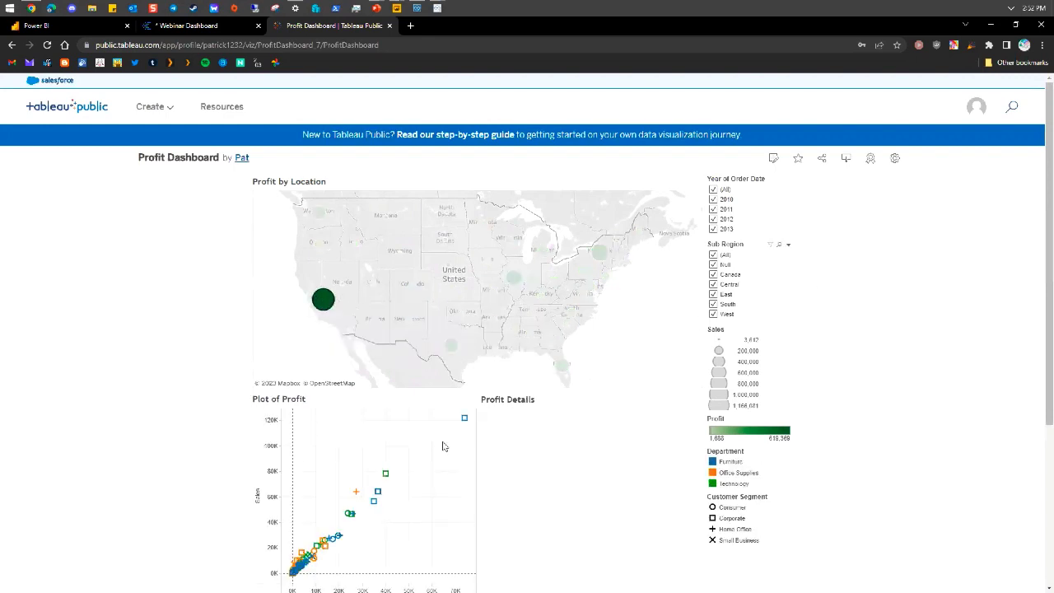
left_click(347, 513)
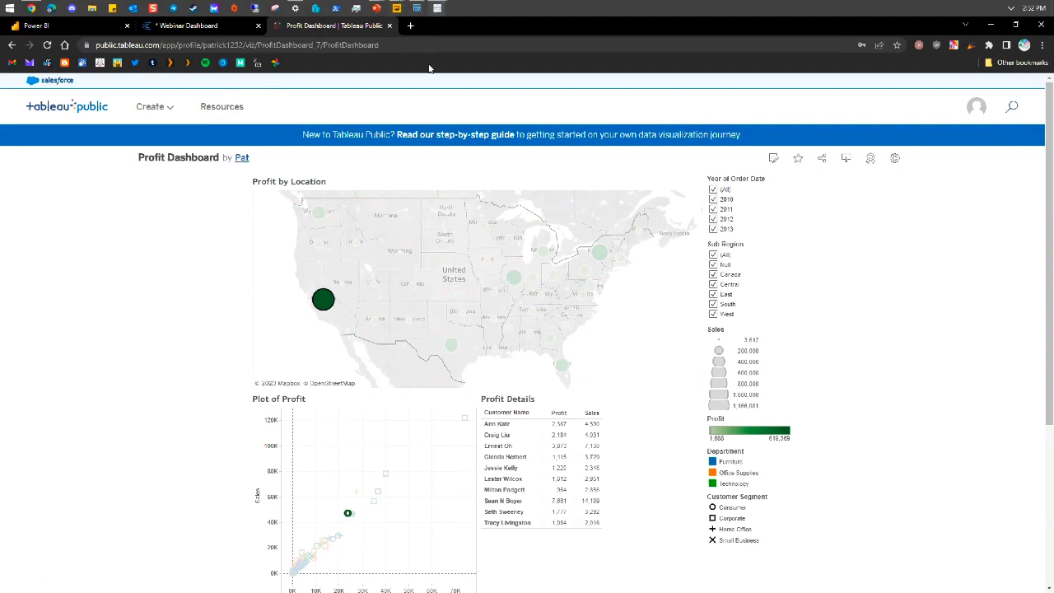
Switch to Tableau Desktop to check the extract progress, and bring up the Inventory workbook in Power BI Desktop
mouse_move(436, 10)
left_click(474, 80)
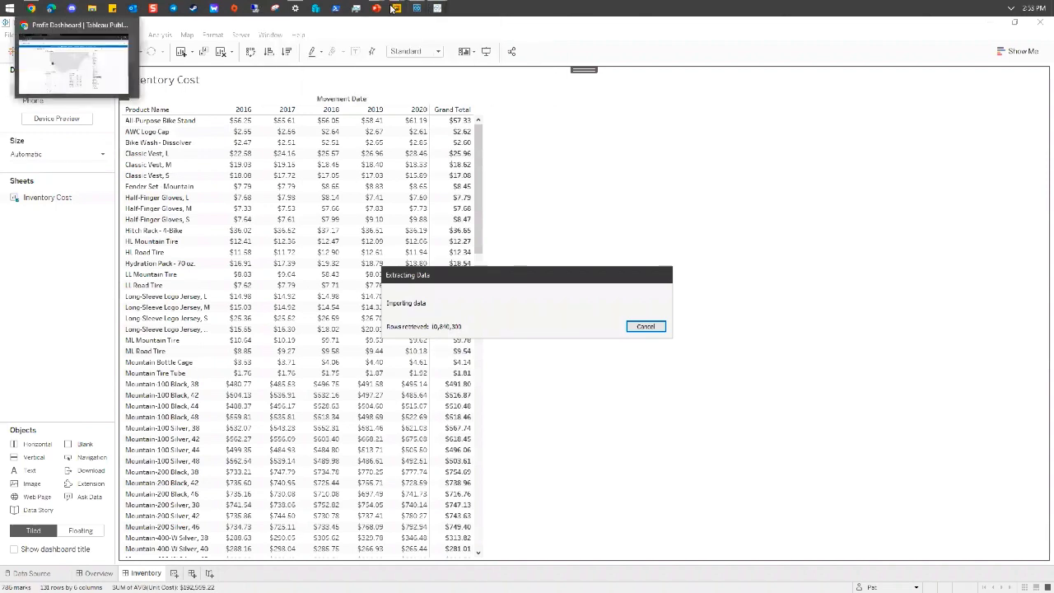
mouse_move(377, 15)
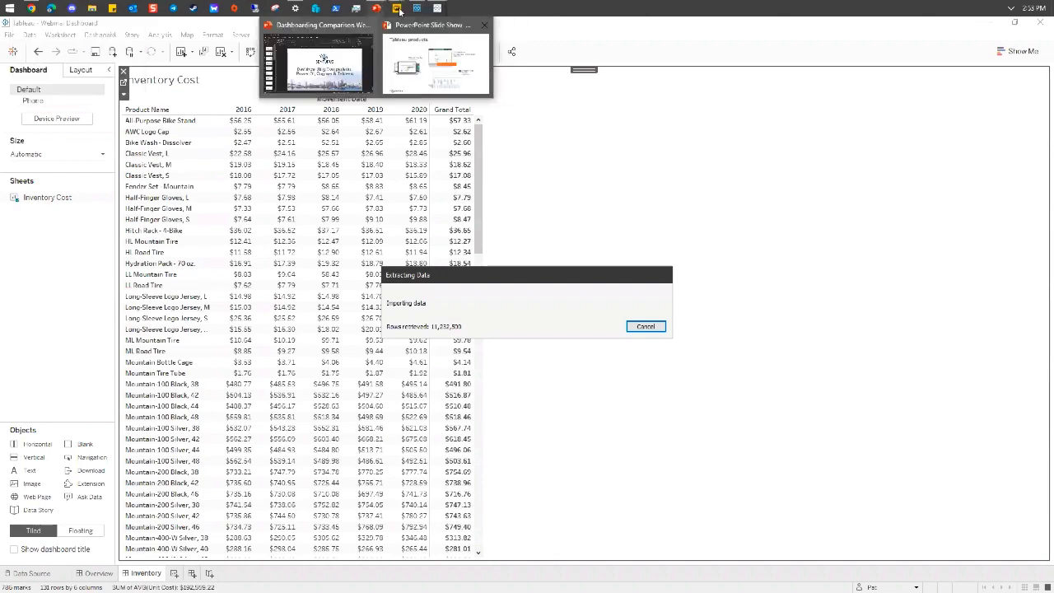
left_click(376, 58)
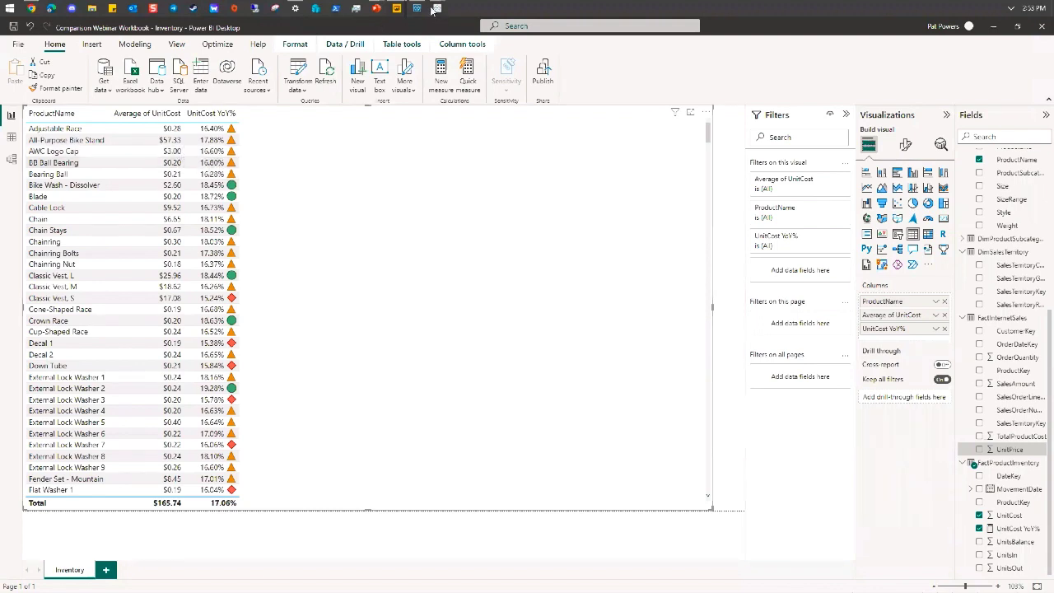
Switch to the Cognos Webinar Dashboard in Chrome and toggle the High School slice filter on the Overview on and off, ending unfiltered
left_click(33, 9)
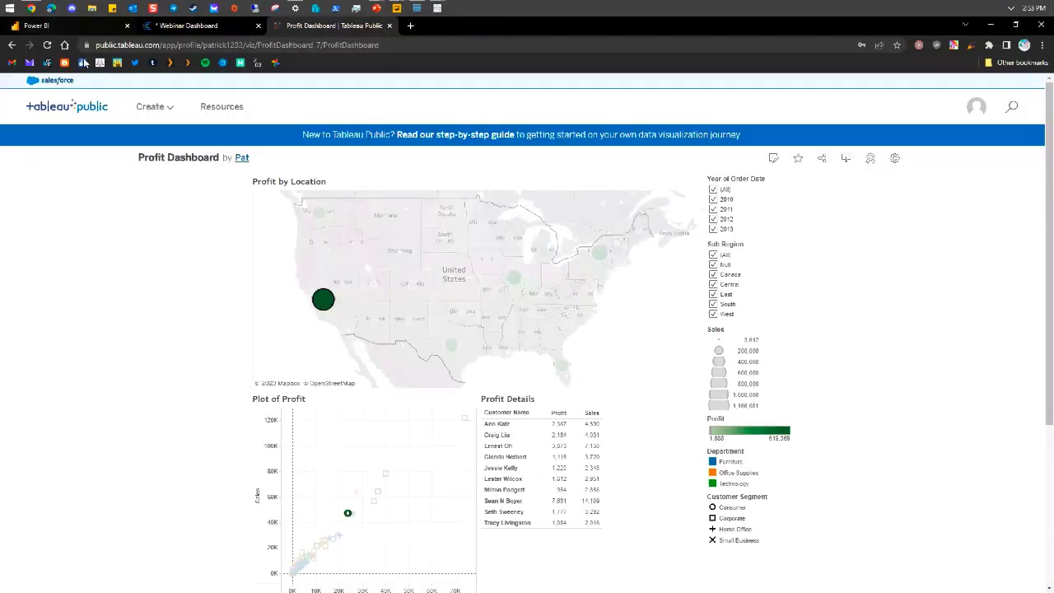
left_click(168, 25)
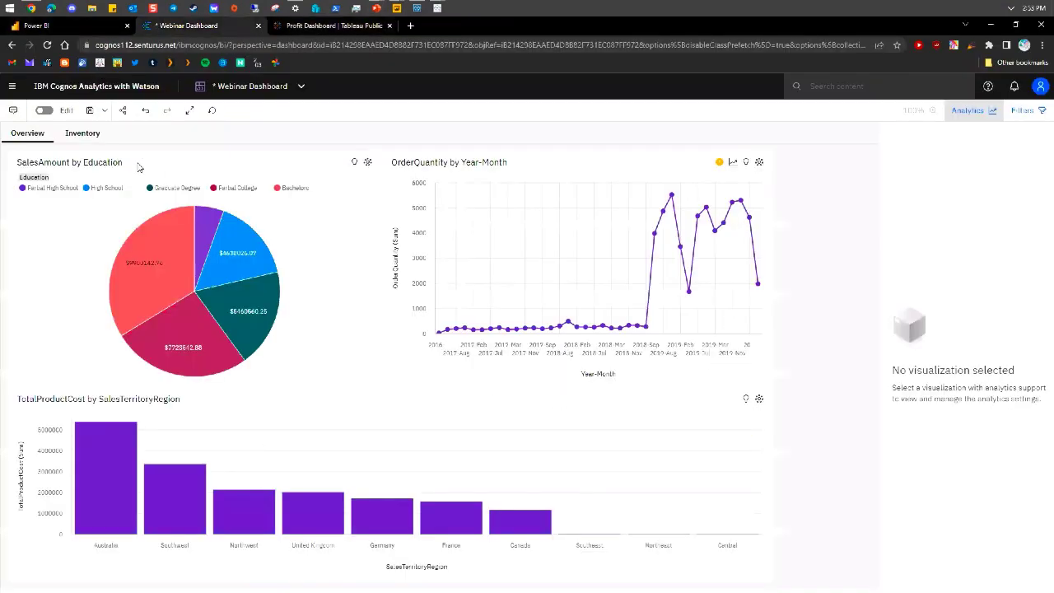
left_click(87, 136)
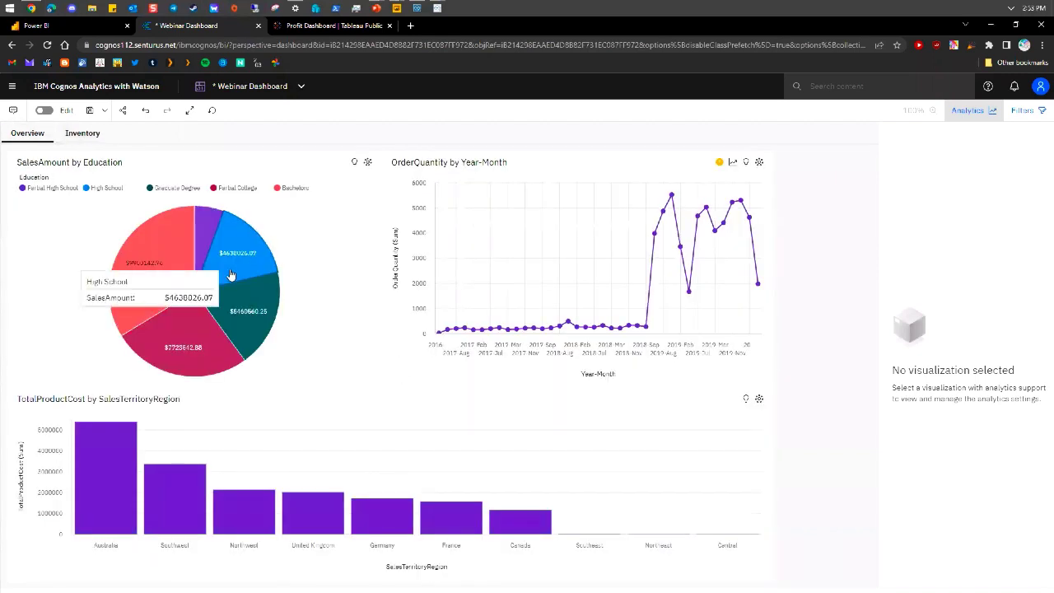
left_click(231, 274)
left_click(231, 274)
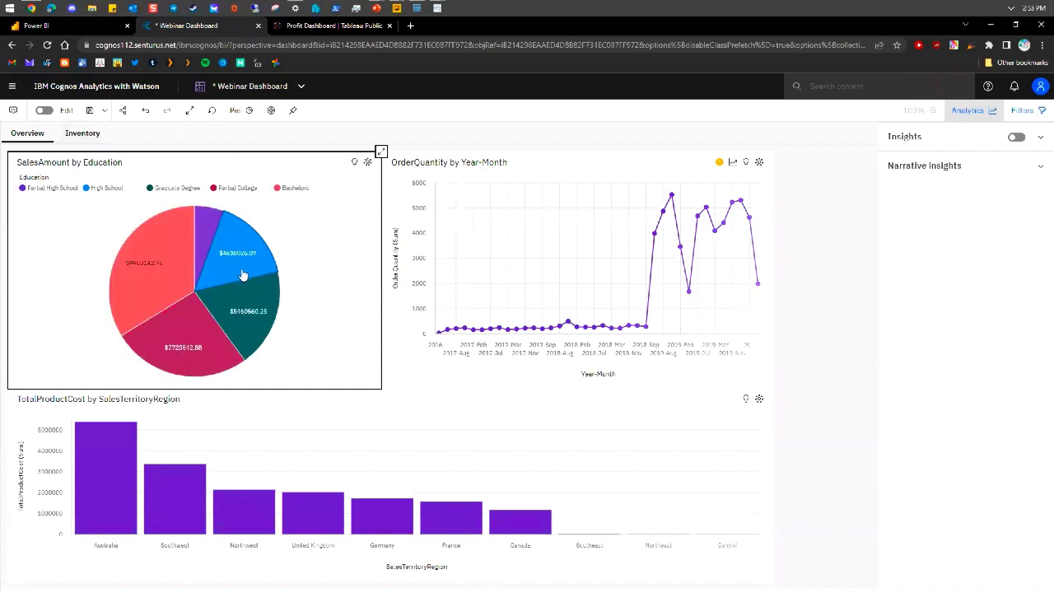
left_click(240, 275)
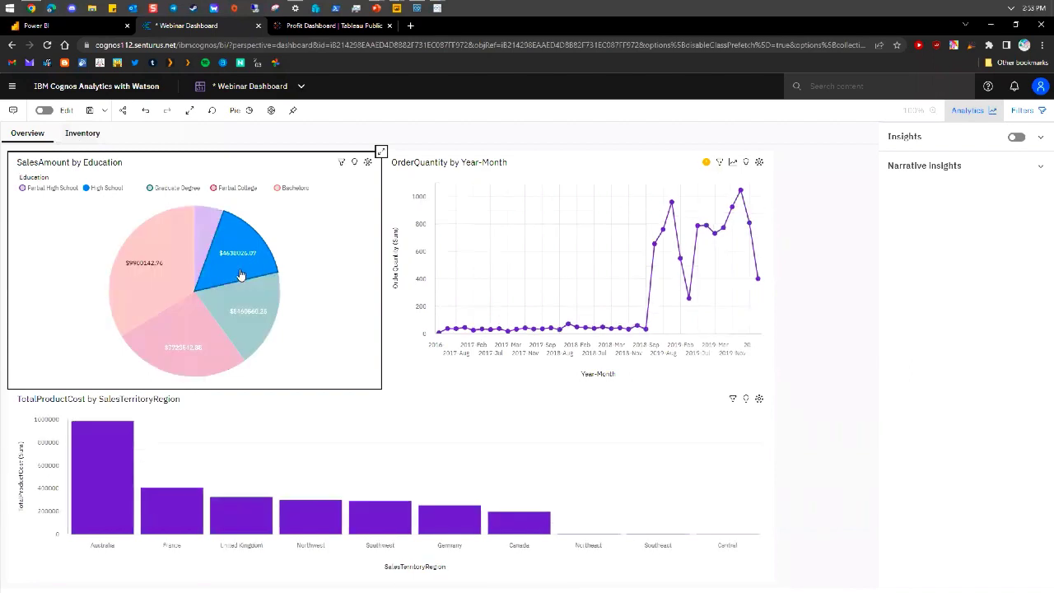
left_click(241, 275)
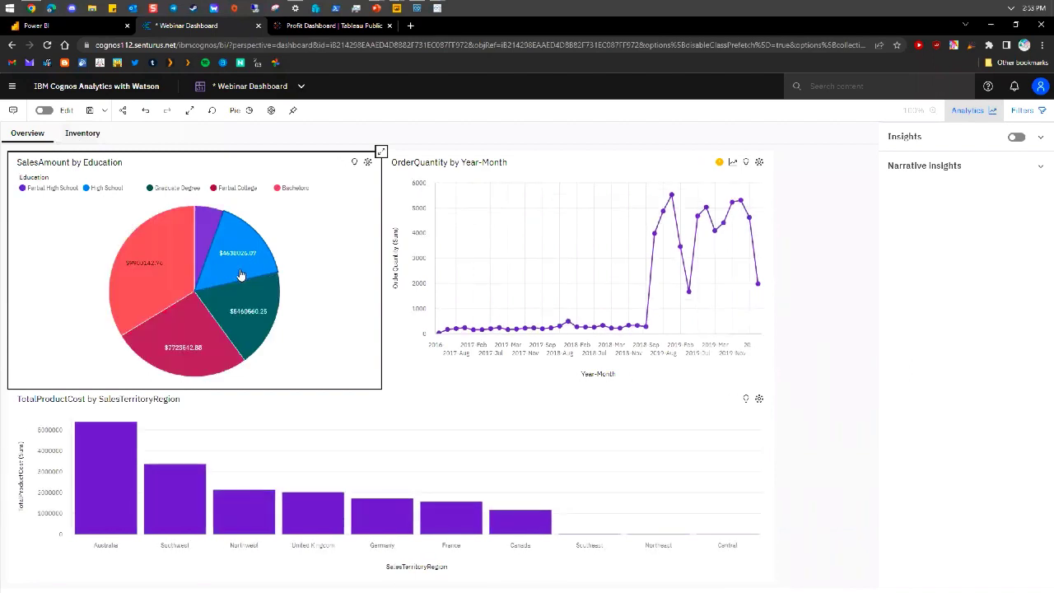
left_click(235, 258)
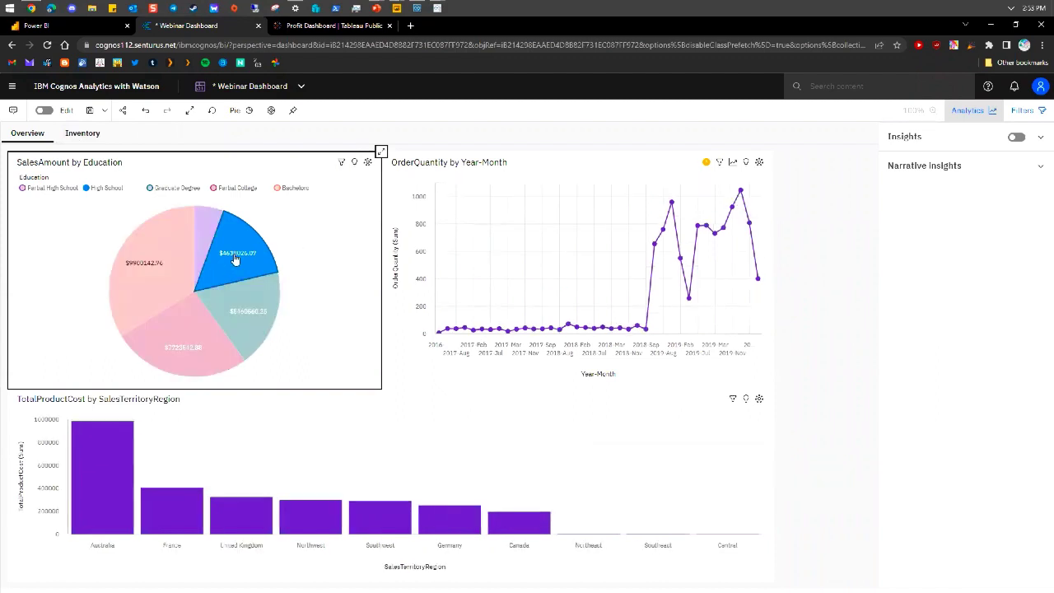
left_click(234, 259)
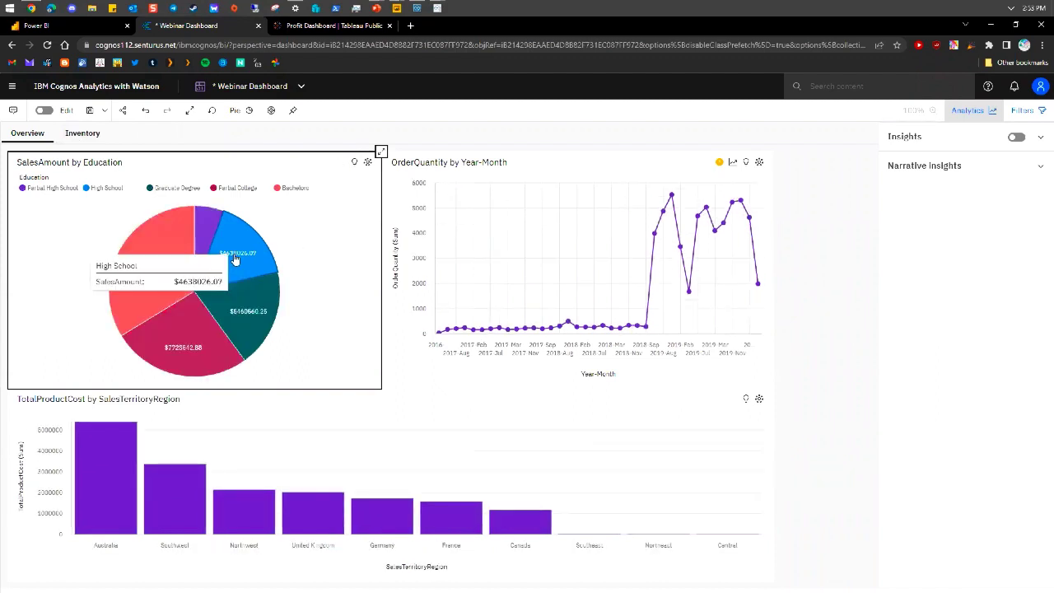
left_click(235, 258)
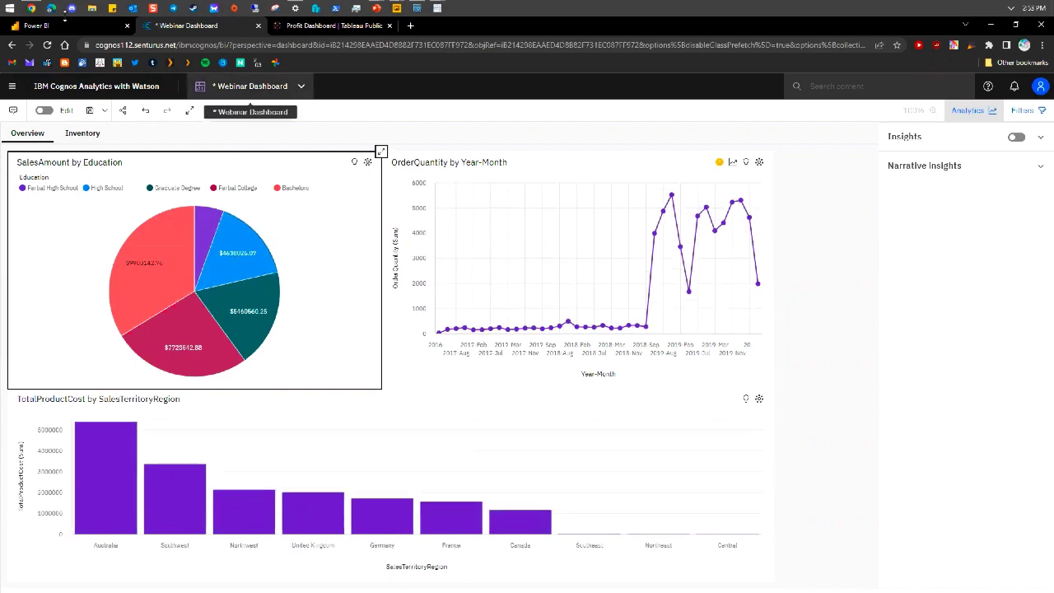
Switch to the Overview workbook in Power BI Desktop and cross-highlight the visuals by the Partial College slice, ending with the selection cleared
left_click(66, 22)
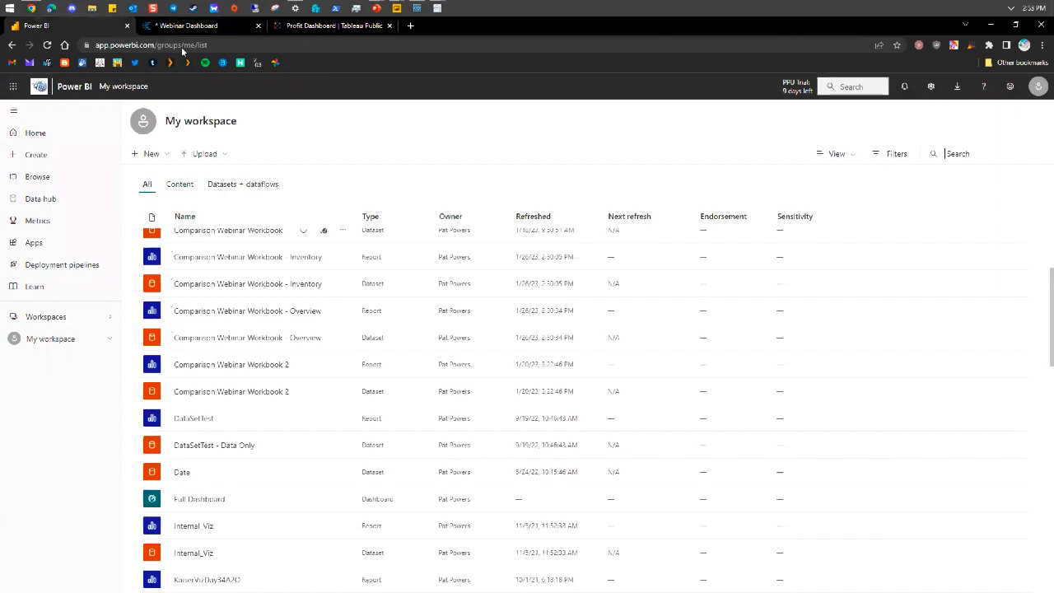
mouse_move(397, 8)
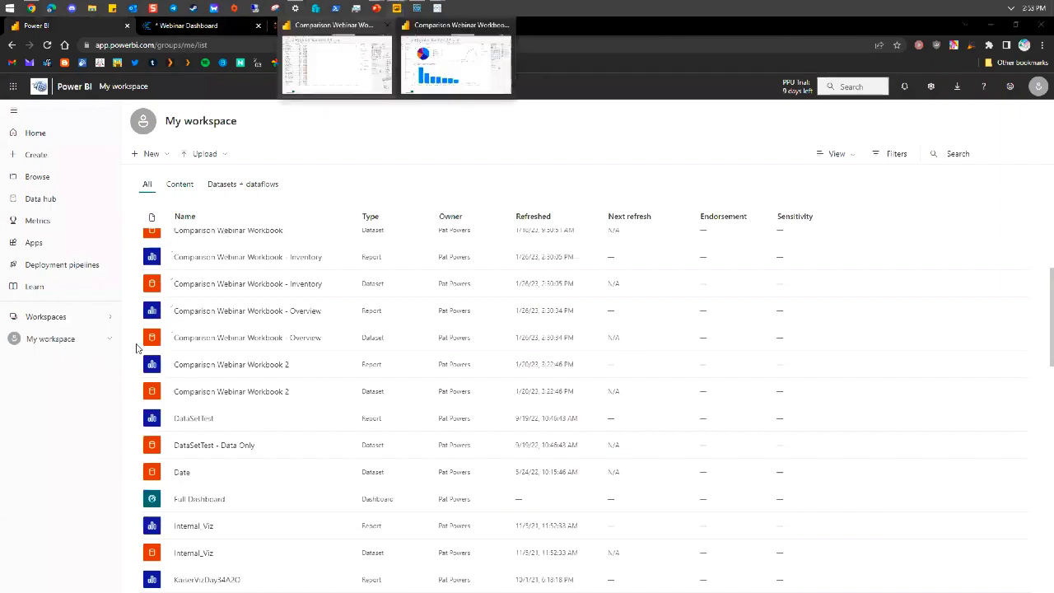
left_click(336, 58)
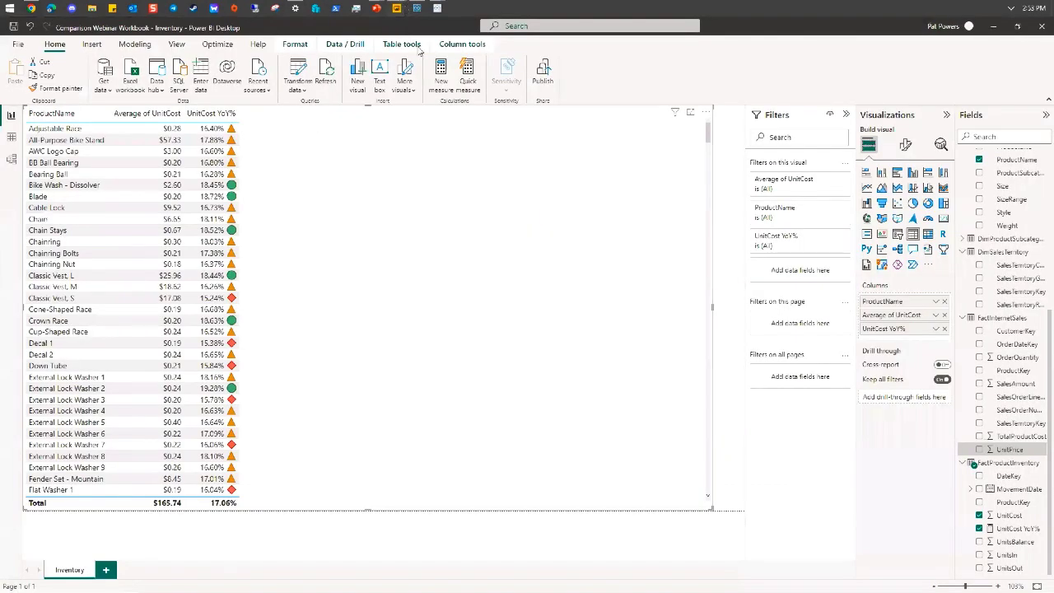
left_click(429, 62)
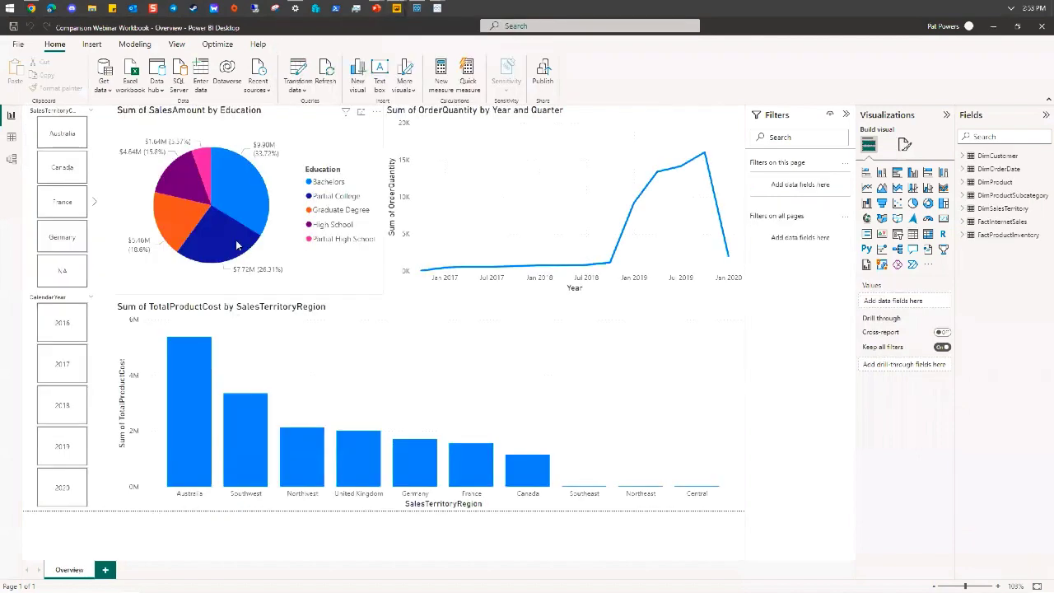
left_click(236, 245)
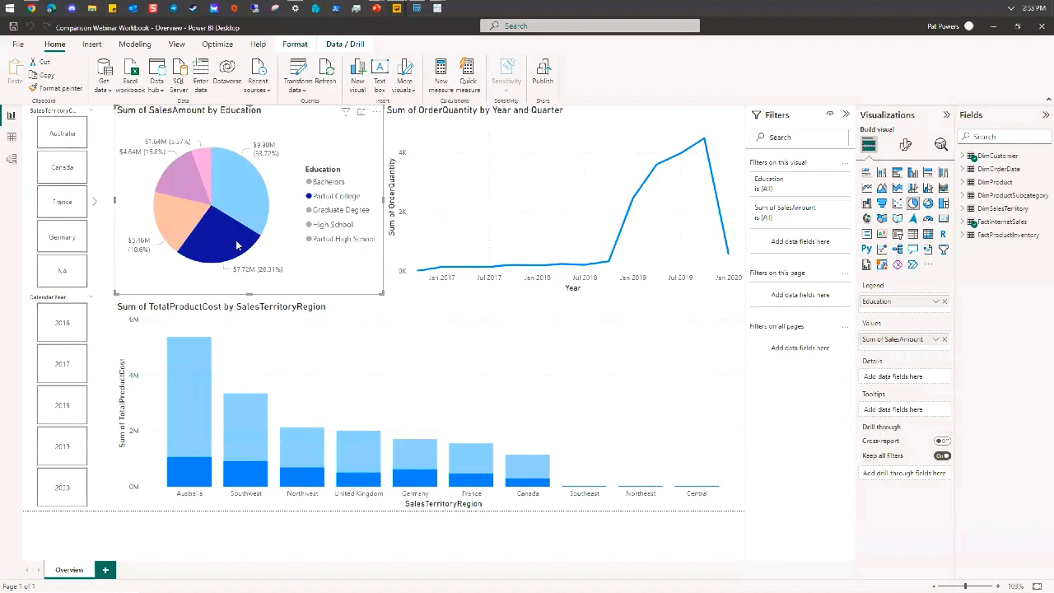
left_click(237, 244)
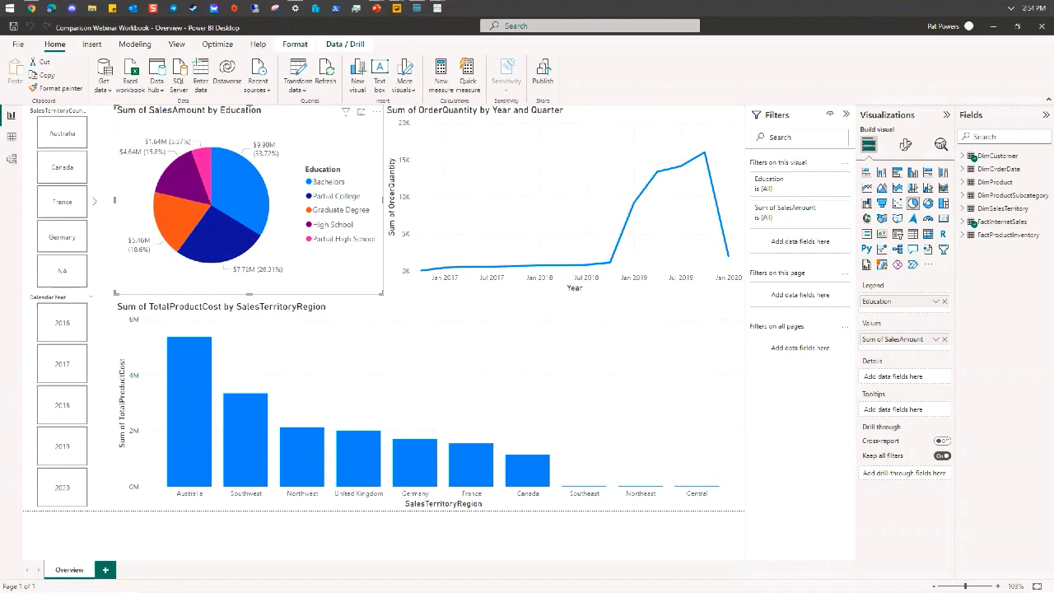
Read the Data Sources & Data Connectivity section of the Senturus BI Tool Comparison Matrix 2023 document in Word
scroll(535, 348, "down", 3)
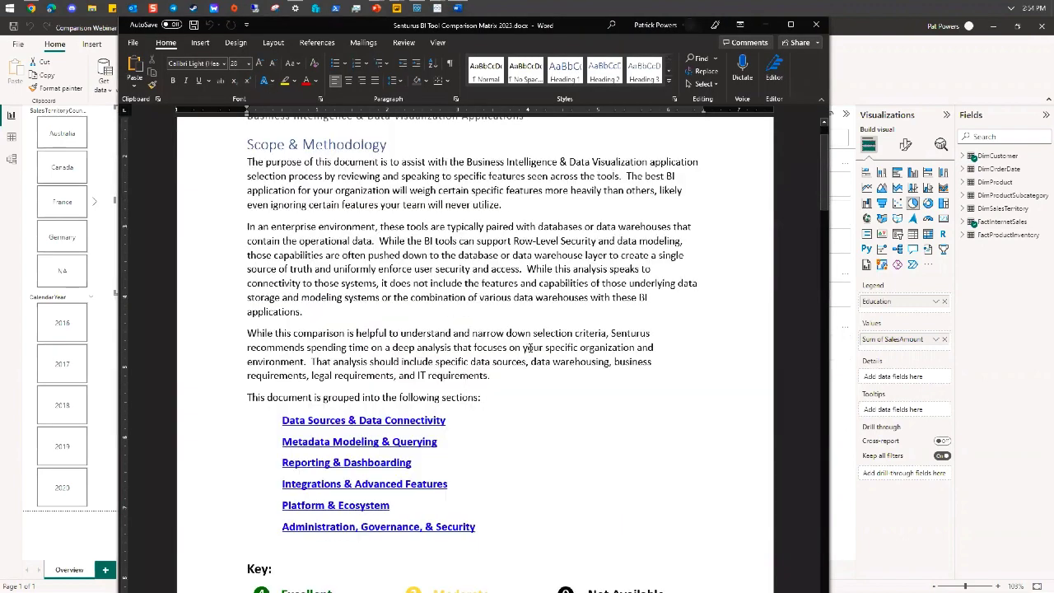
scroll(535, 347, "down", 2)
scroll(535, 348, "down", 5)
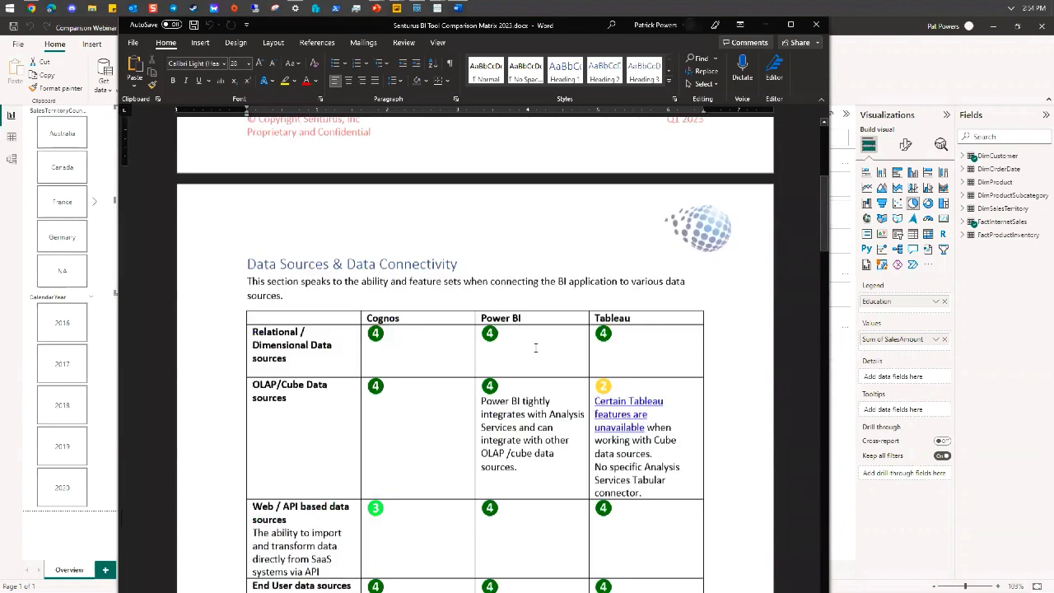
scroll(535, 349, "down", 3)
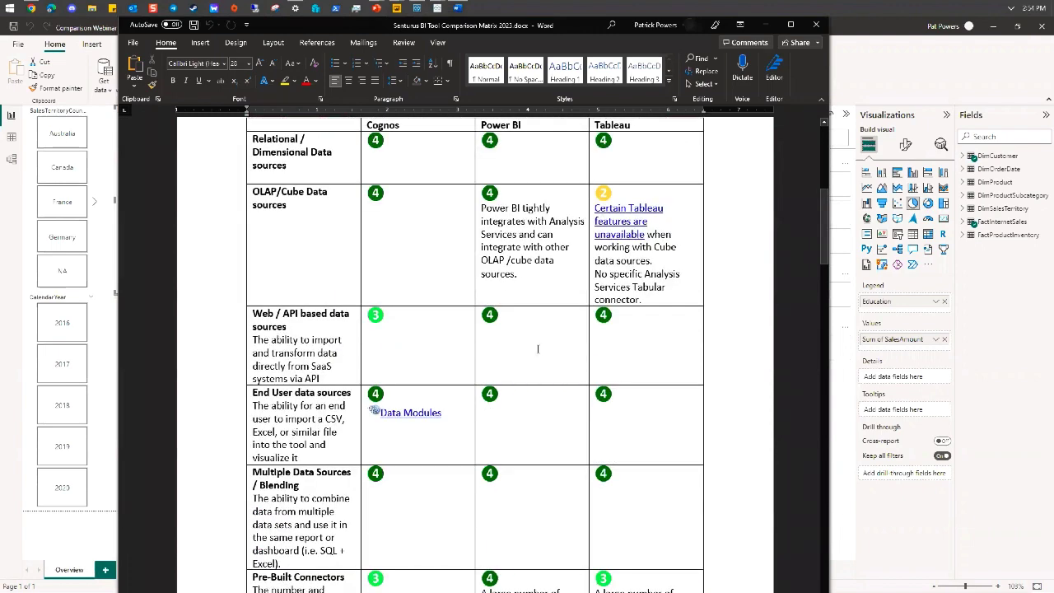
scroll(538, 349, "down", 3)
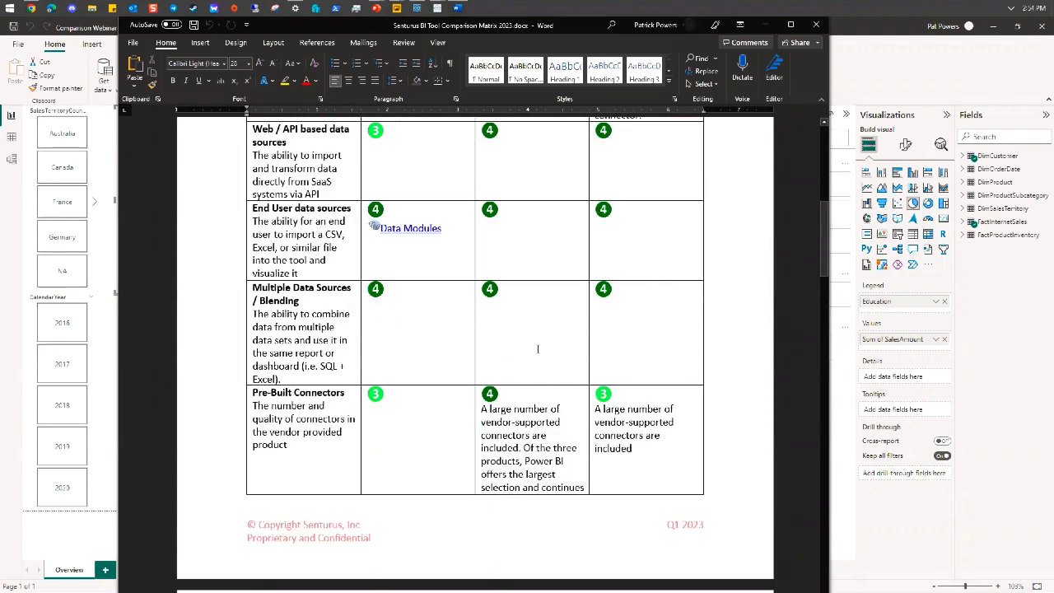
scroll(538, 349, "down", 5)
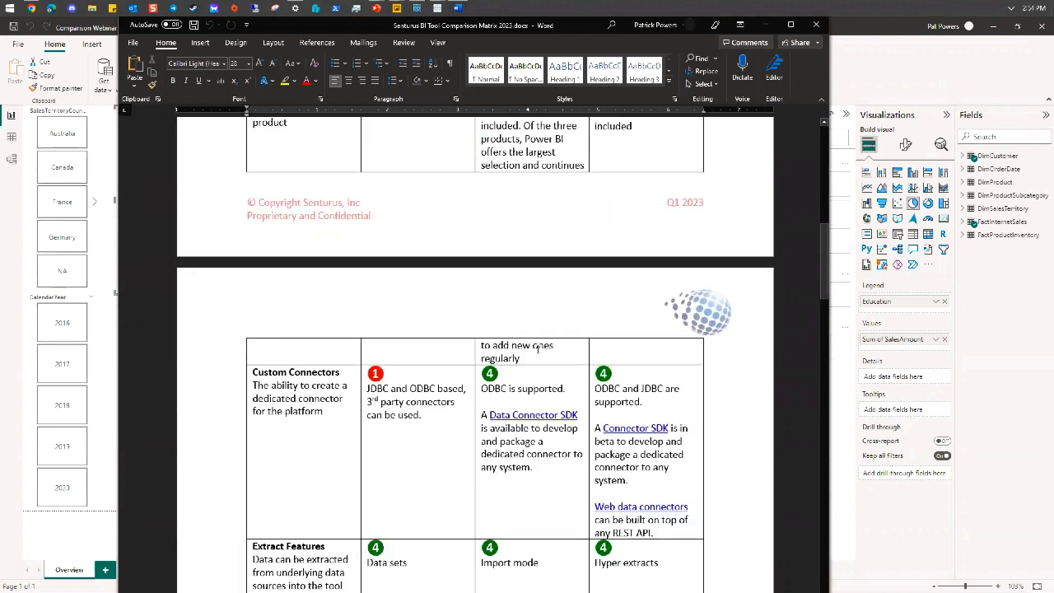
scroll(538, 349, "down", 6)
scroll(537, 349, "down", 6)
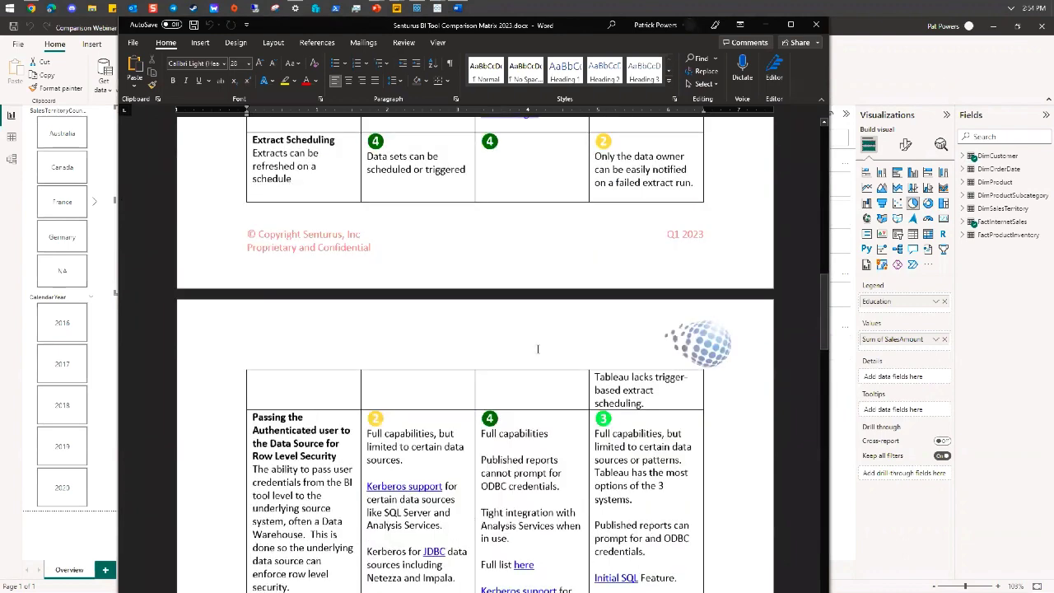
scroll(538, 349, "down", 5)
Read the Metadata Modeling & Querying section of the comparison matrix and the start of the Reporting & Dashboarding section
scroll(541, 349, "down", 6)
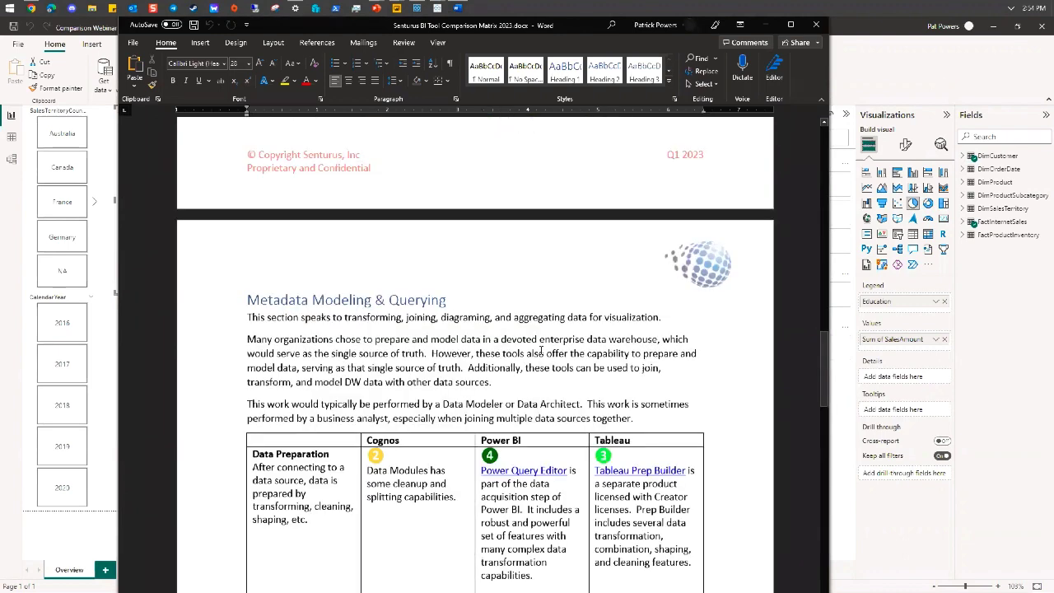
scroll(541, 350, "down", 4)
scroll(563, 441, "down", 2)
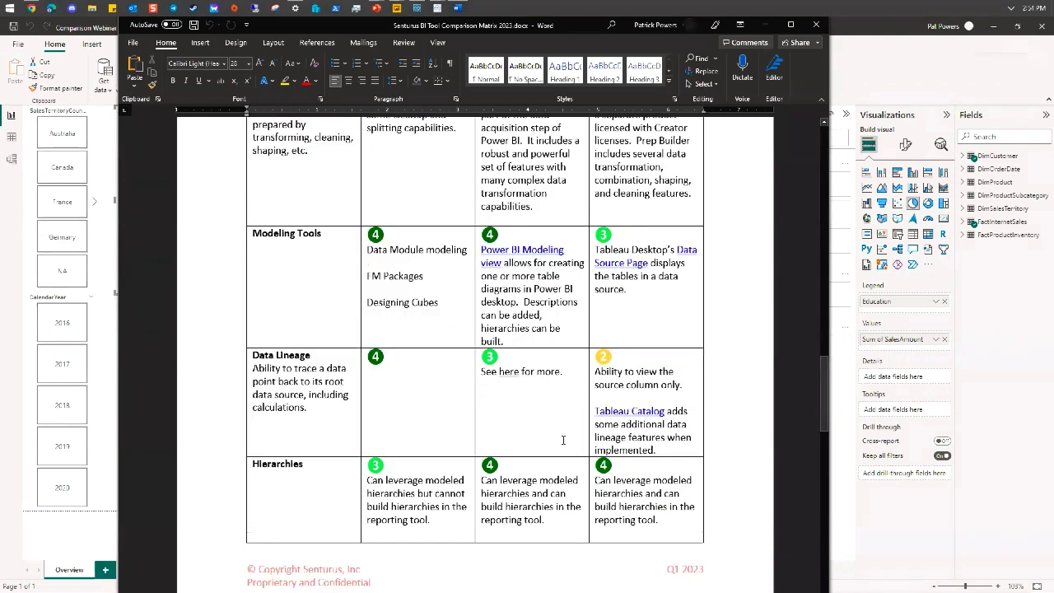
scroll(563, 441, "down", 1)
scroll(561, 440, "down", 3)
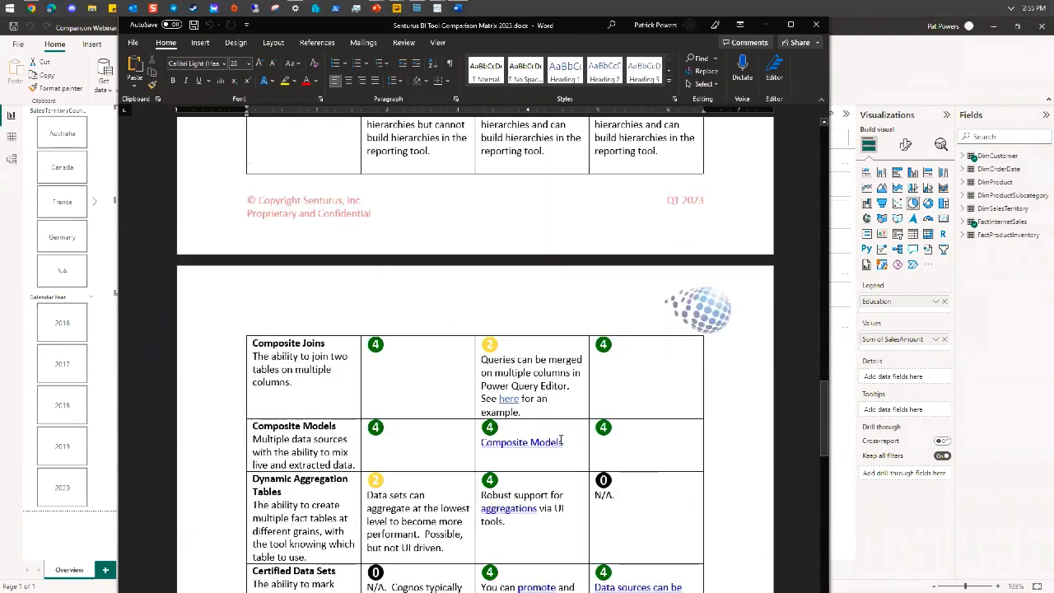
scroll(561, 442, "down", 2)
scroll(560, 442, "down", 1)
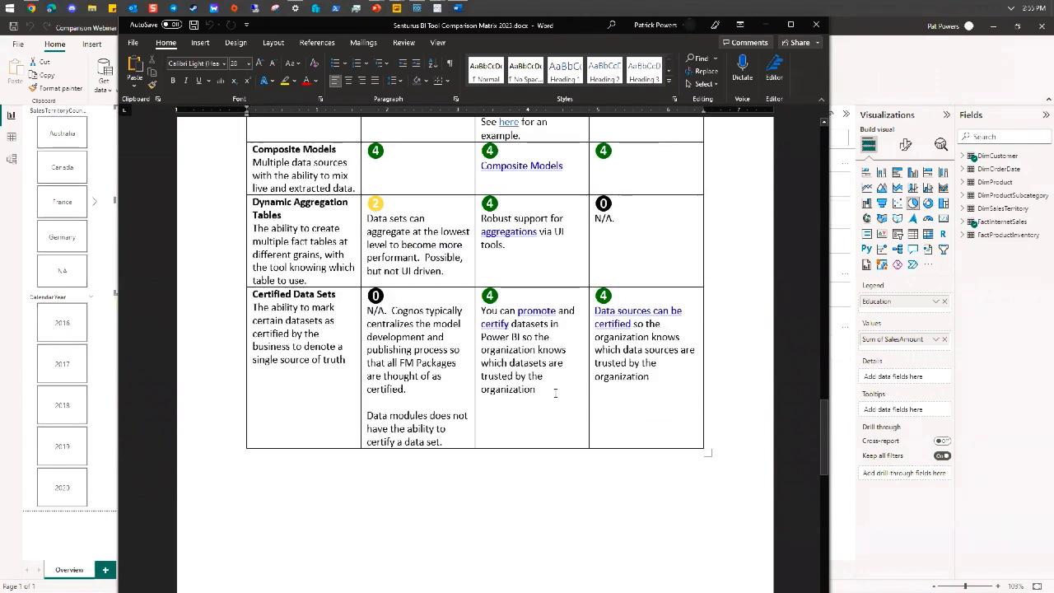
scroll(555, 394, "down", 1)
scroll(555, 394, "down", 5)
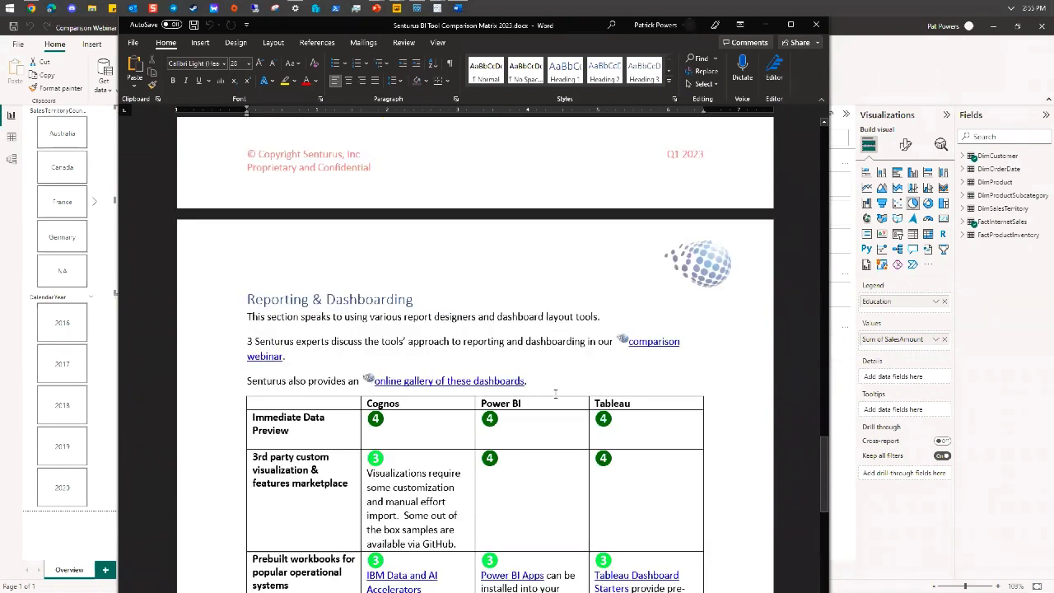
scroll(555, 394, "down", 2)
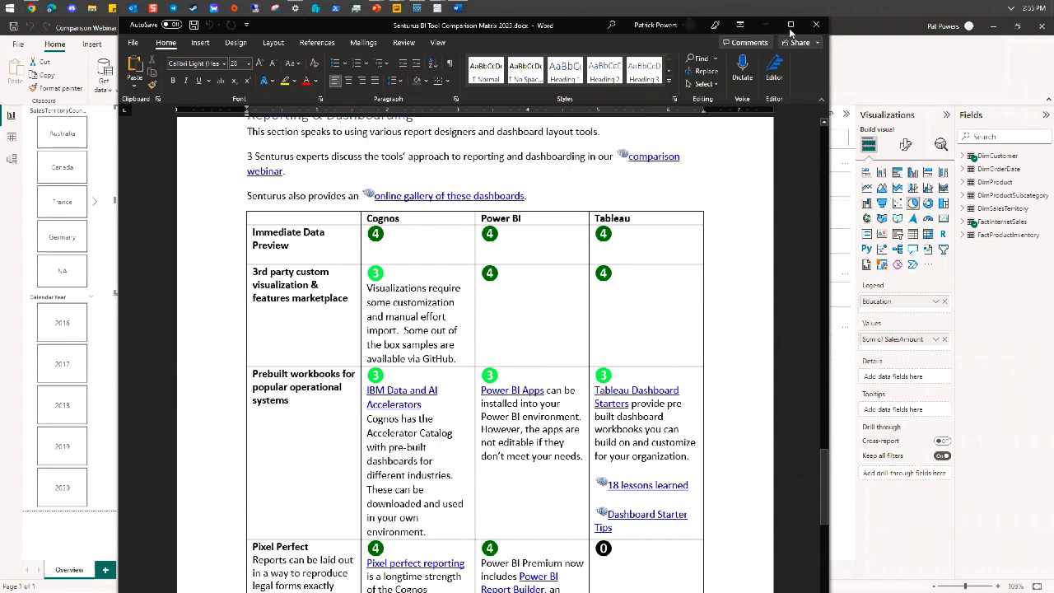
Close the comparison matrix document and cancel the running data extraction in Tableau Desktop
left_click(815, 26)
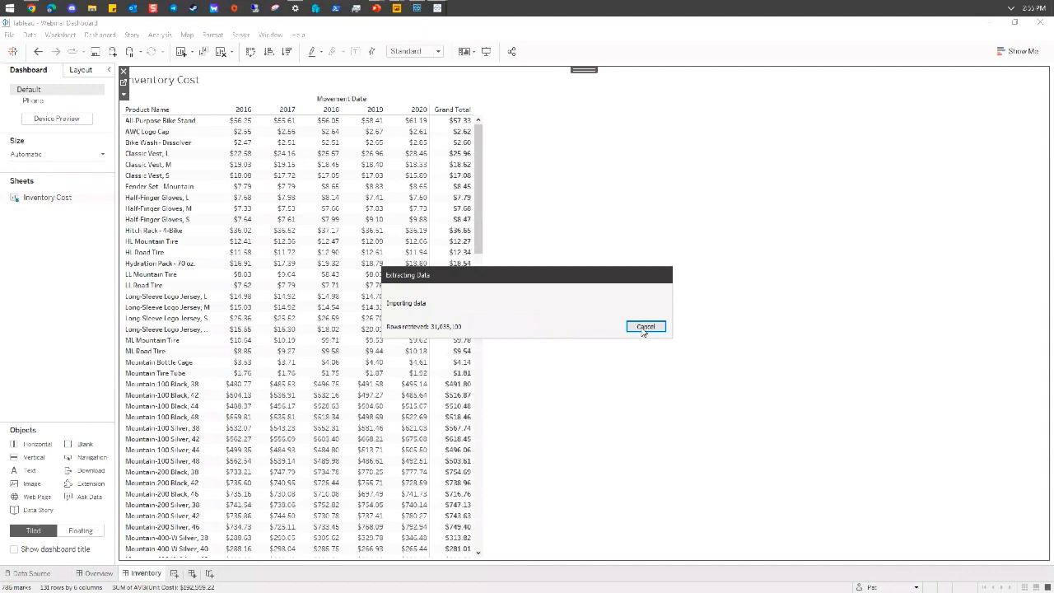
left_click(644, 329)
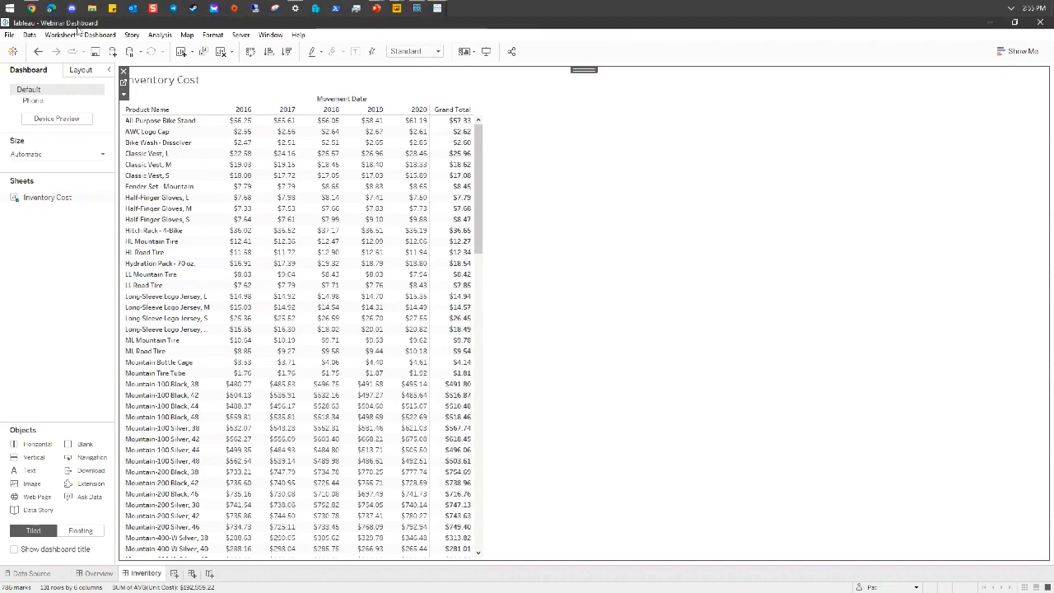
Switch to Tableau Public in Chrome and examine the Viz of the Day, HR Metrics Dashboard #RWFD, ending on the Discover page
left_click(31, 9)
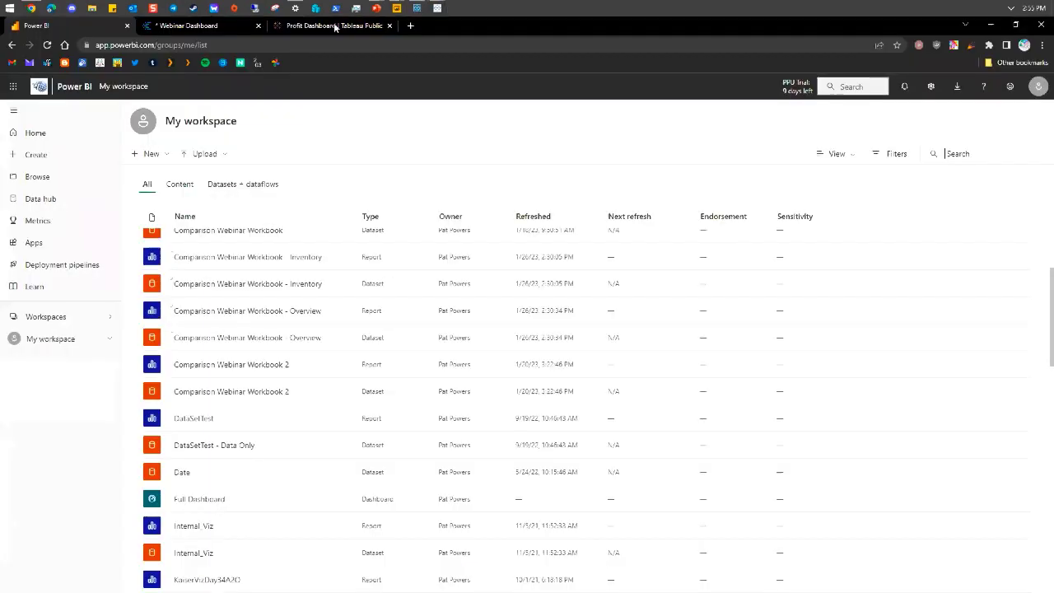
left_click(335, 26)
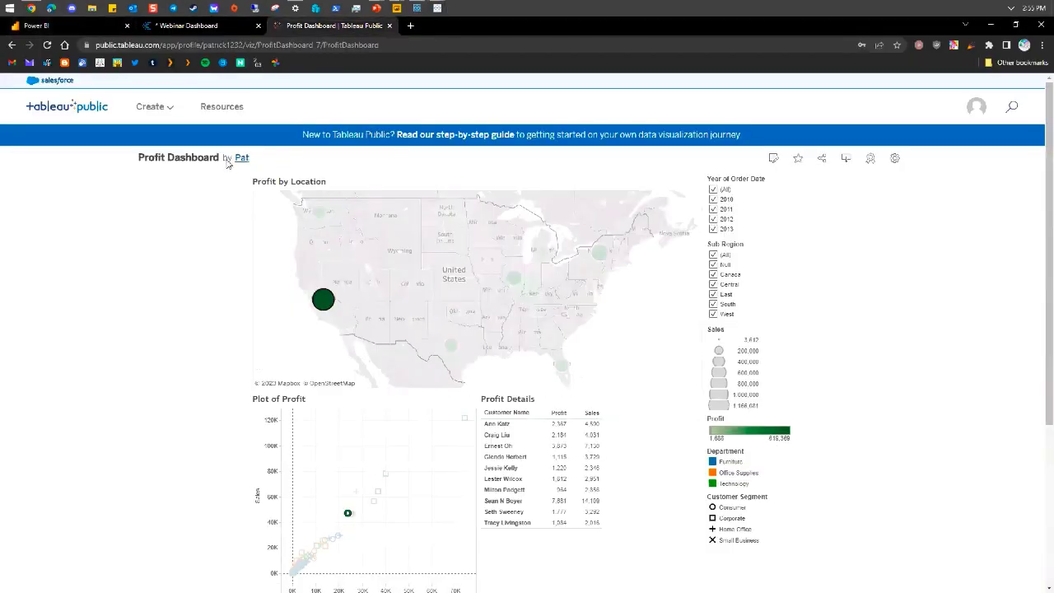
left_click(67, 106)
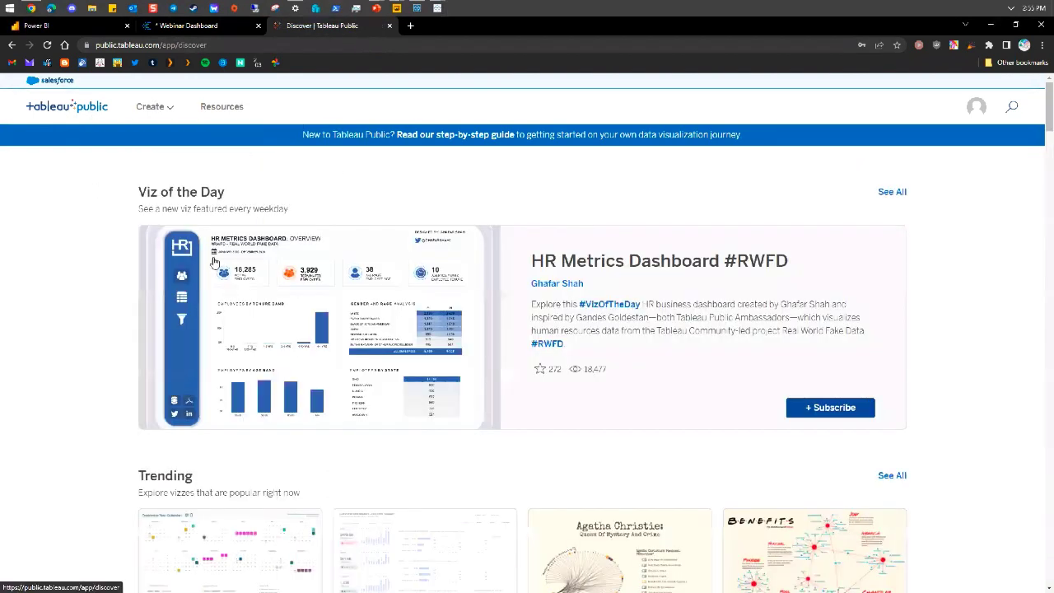
left_click(376, 375)
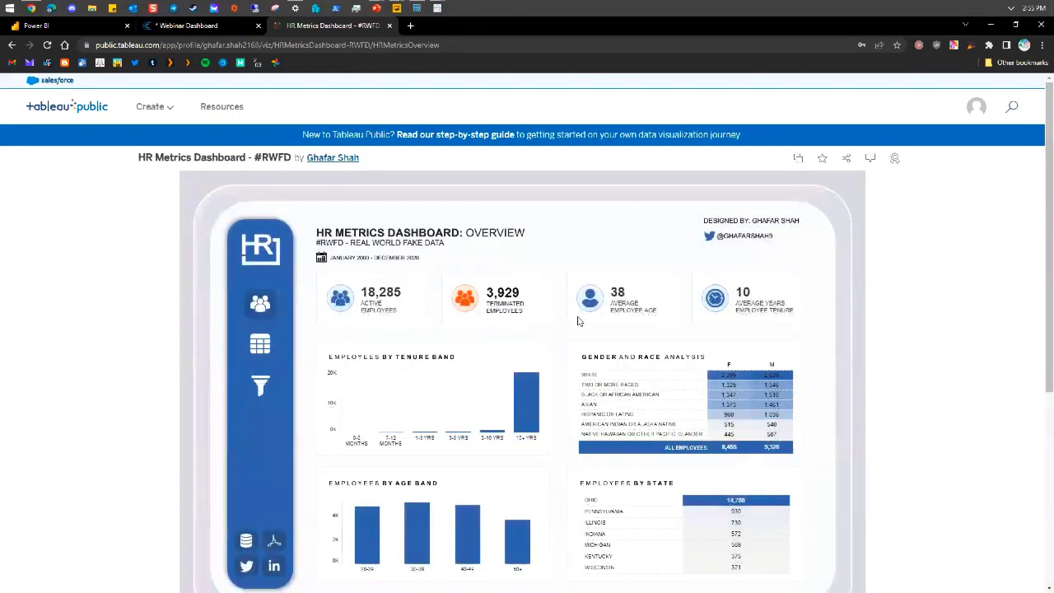
scroll(829, 381, "down", 4)
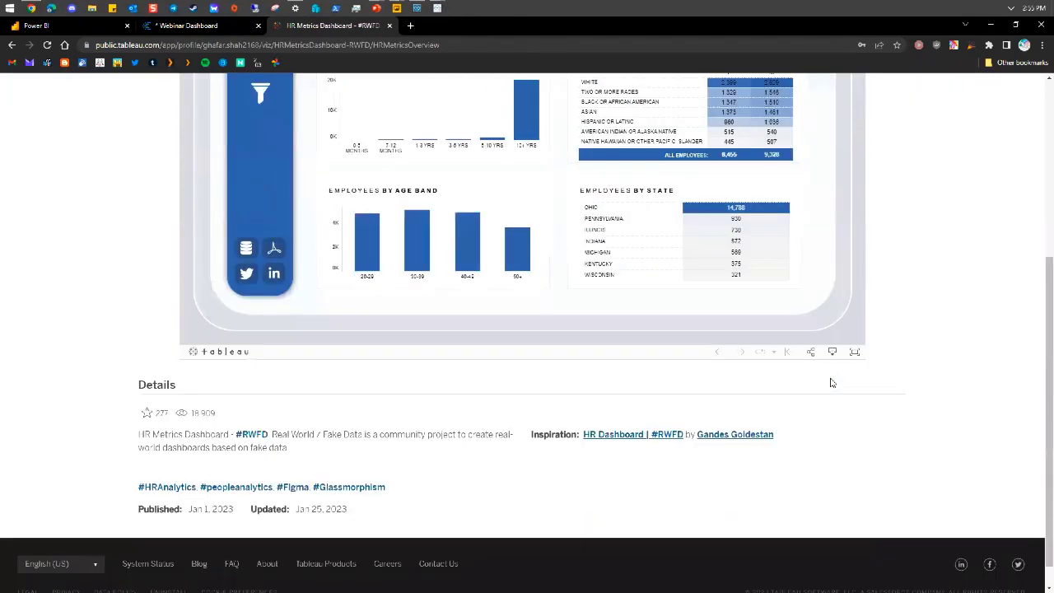
scroll(672, 401, "up", 4)
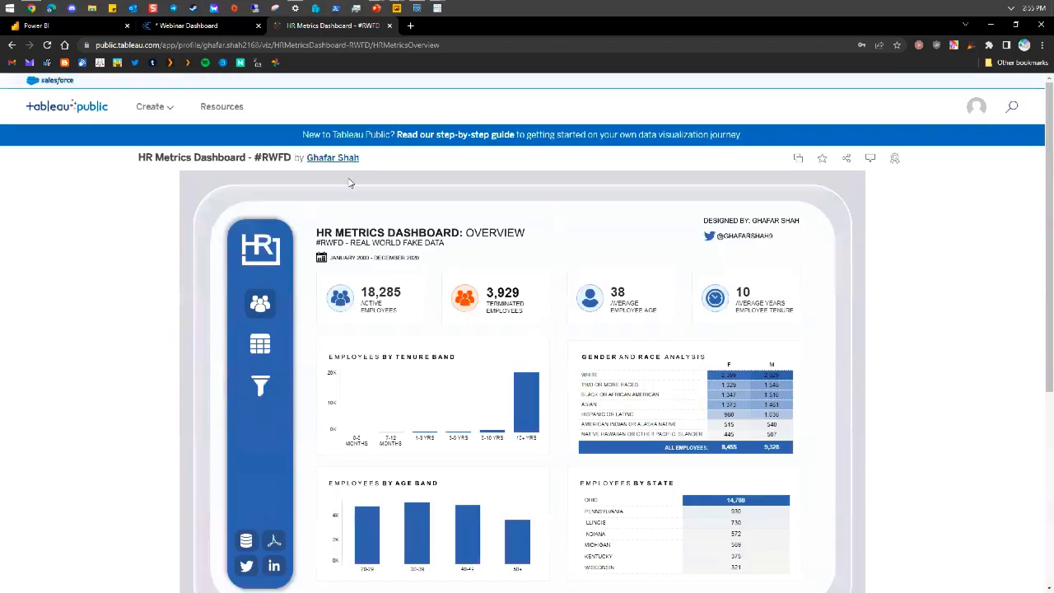
left_click(53, 110)
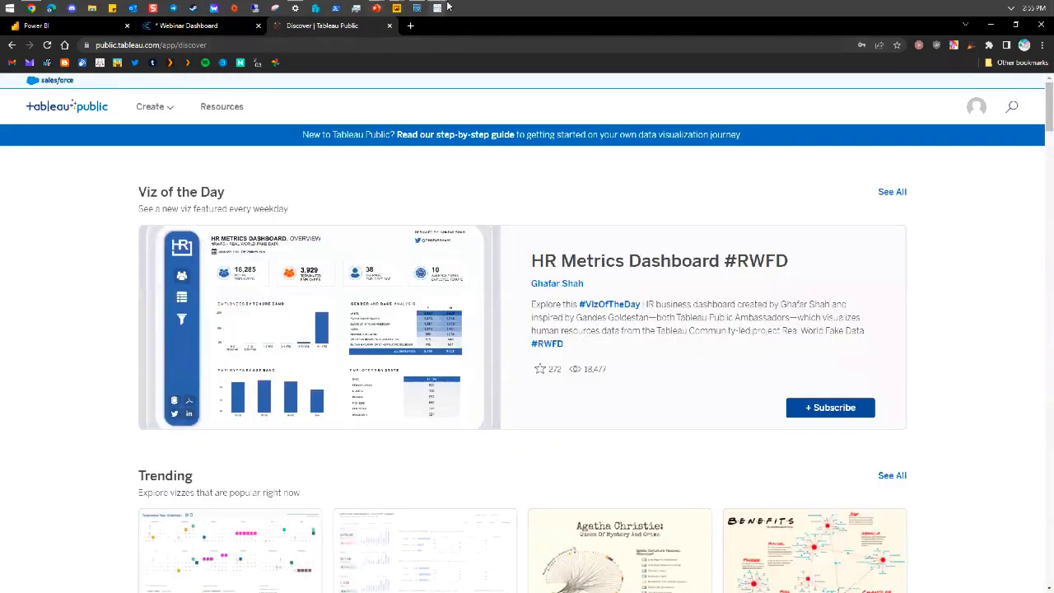
Switch to the Webinar Dashboard workbook in Tableau Desktop and unhide all sheets used by the Overview dashboard
mouse_move(440, 9)
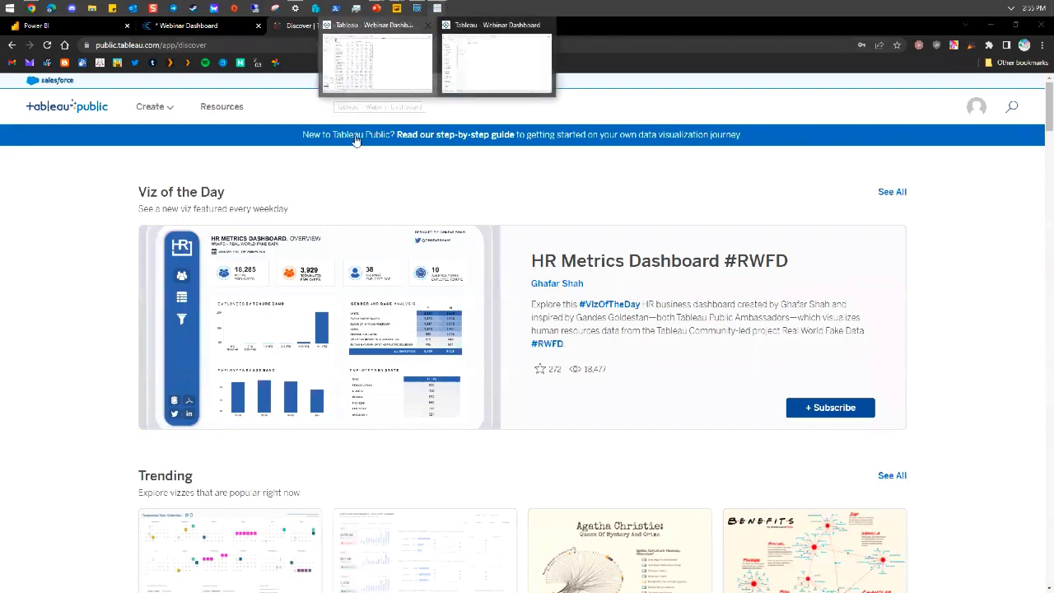
left_click(400, 64)
right_click(93, 573)
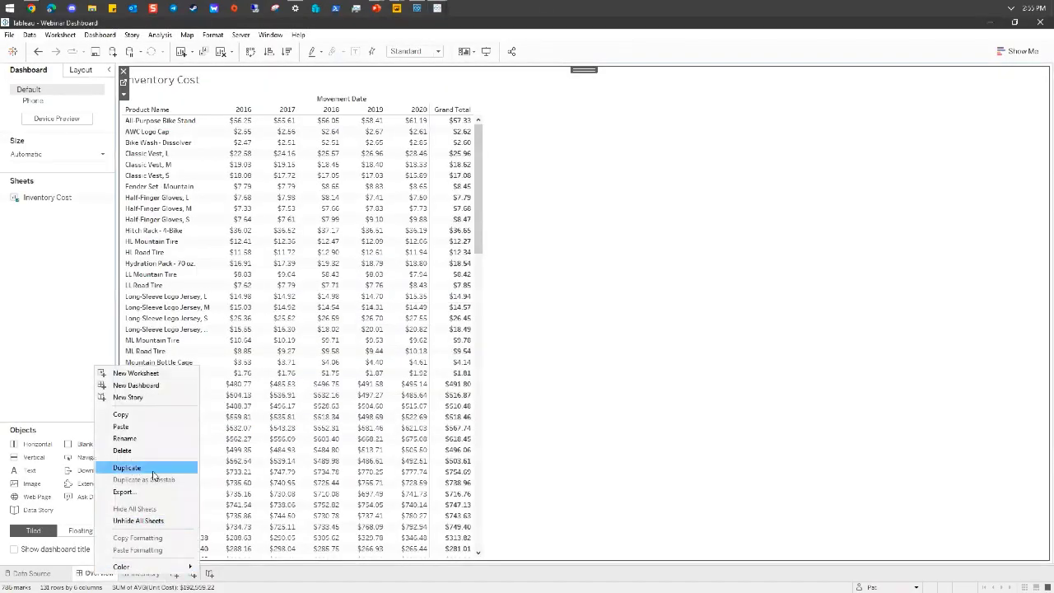
left_click(138, 520)
View the Sales by Education, Product Cost by Region and Orders by Year sheets, ending on the Overview dashboard
left_click(131, 573)
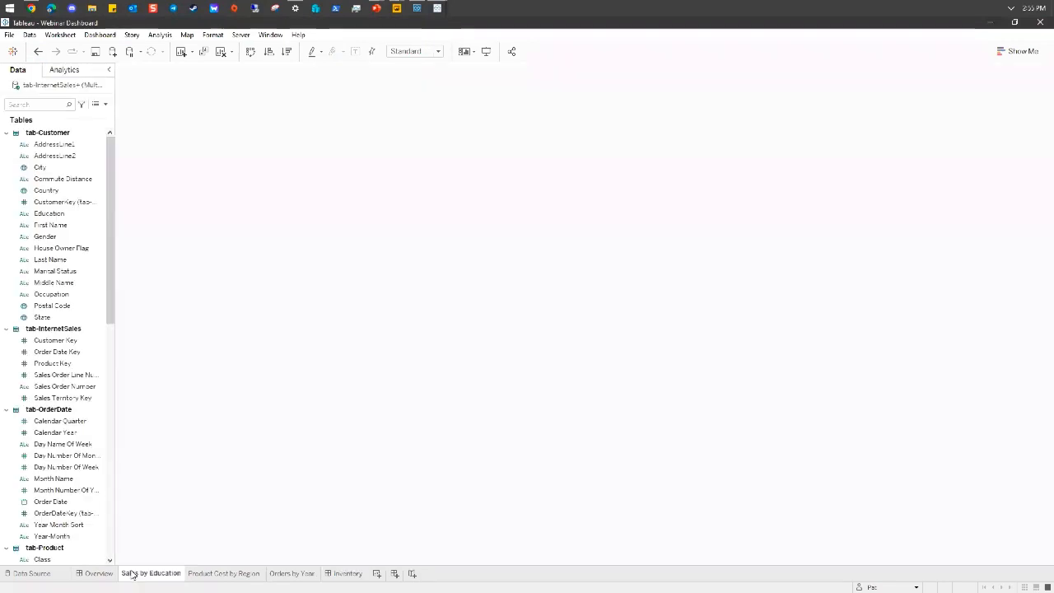
left_click(223, 572)
left_click(280, 573)
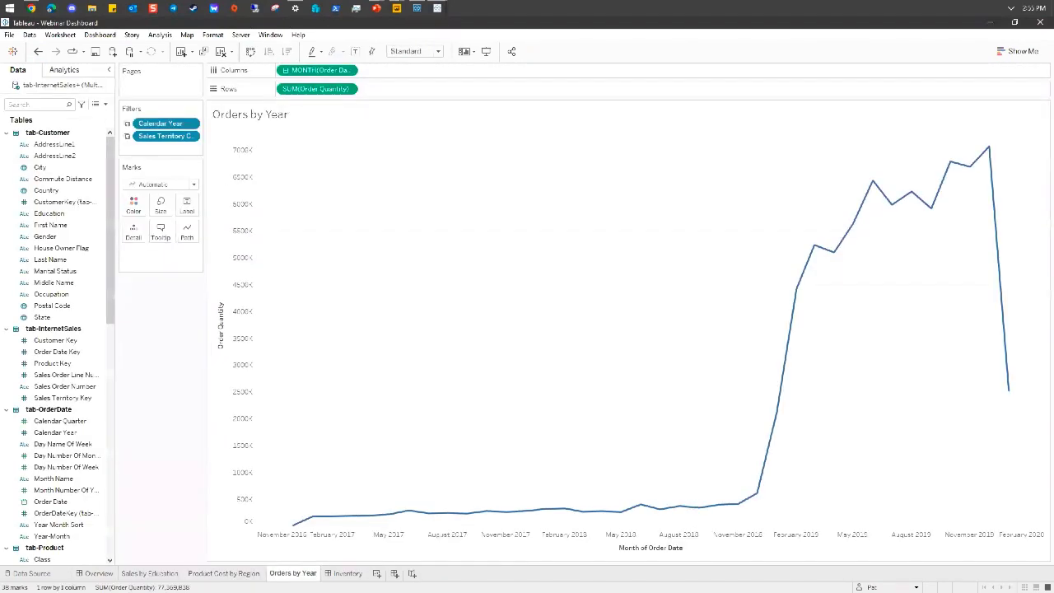
left_click(98, 573)
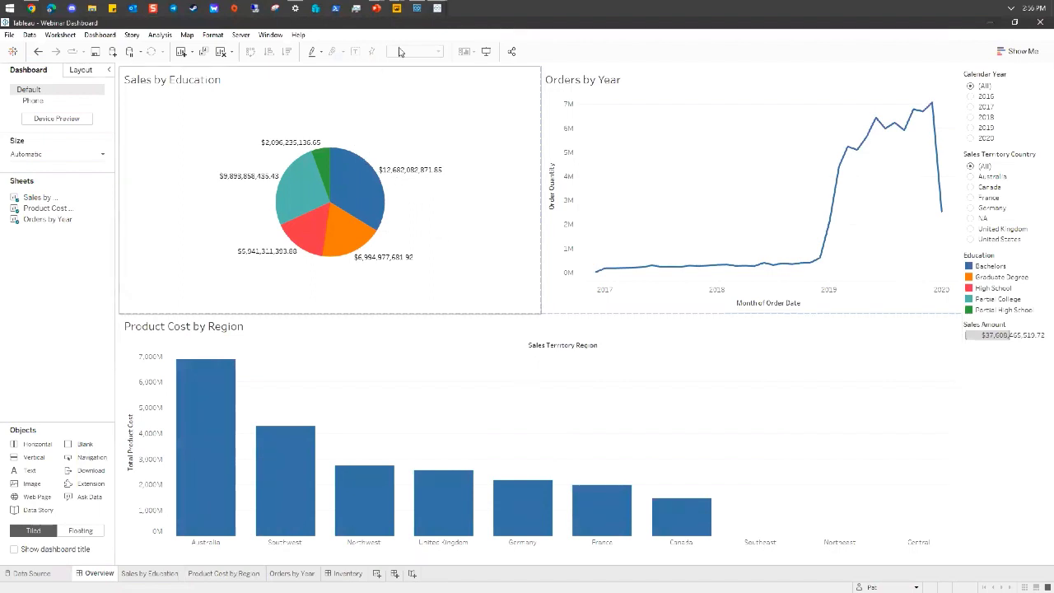
Switch to the PowerPoint slide show and advance past the Tableau ecosystem slide to "Three tools, same dataset"
left_click(31, 9)
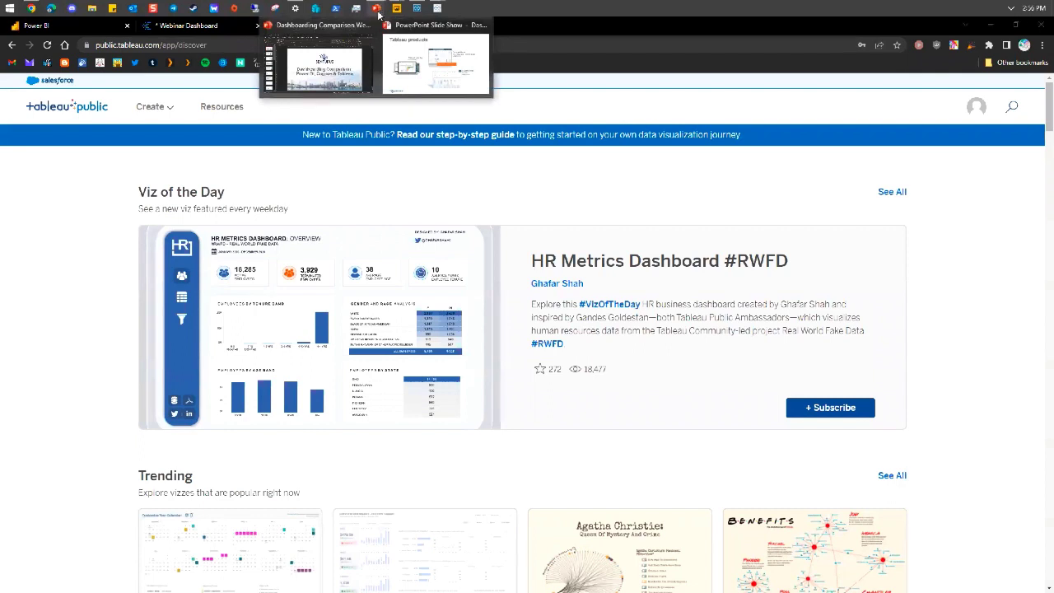
left_click(412, 66)
left_click(436, 151)
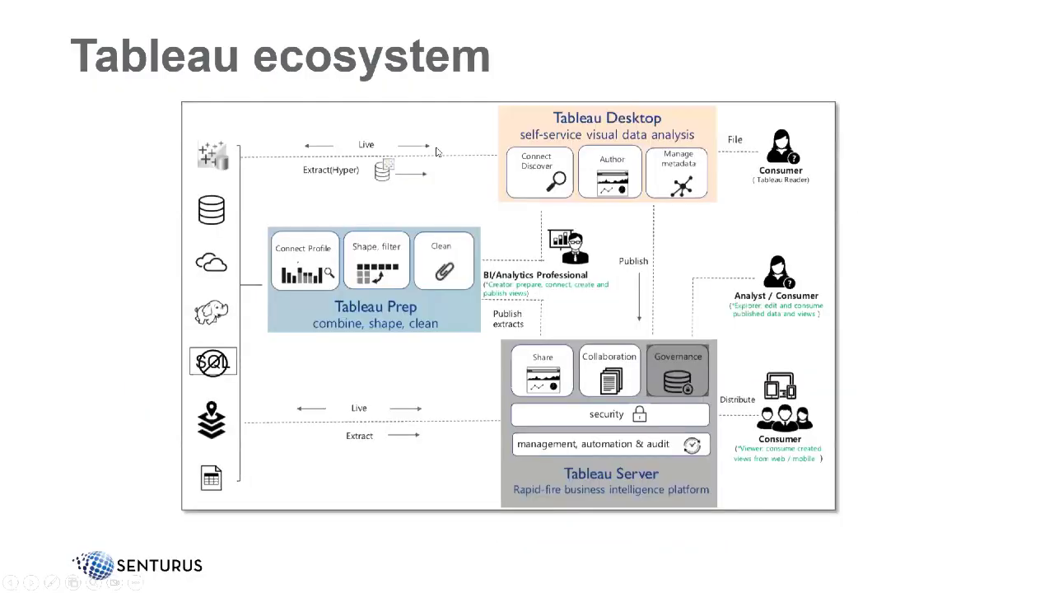
left_click(437, 152)
left_click(437, 152)
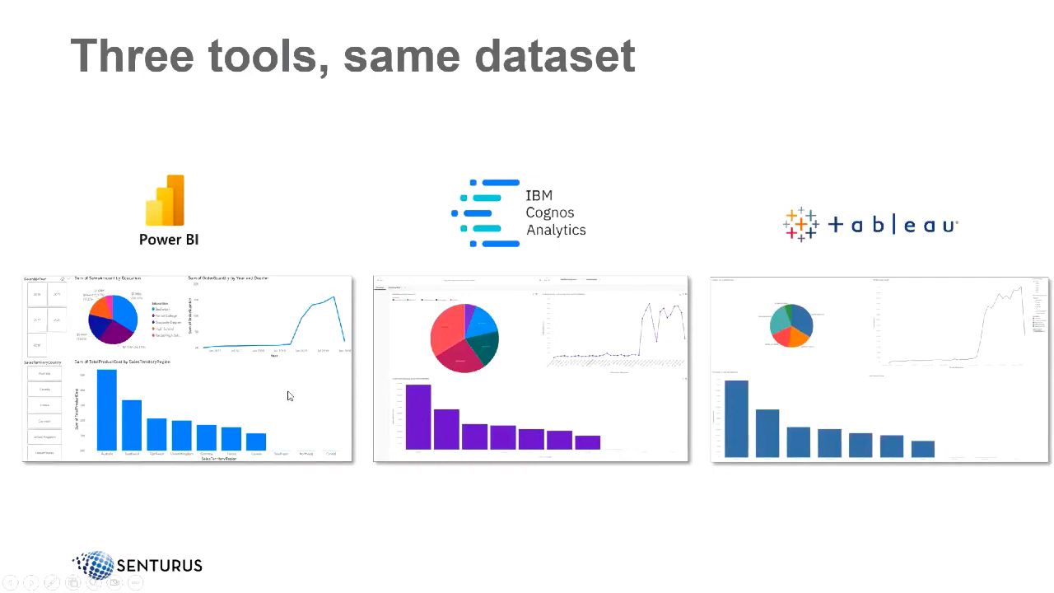
Advance to the "Comparison central" slide and return to "Three tools, same dataset"
key("Right")
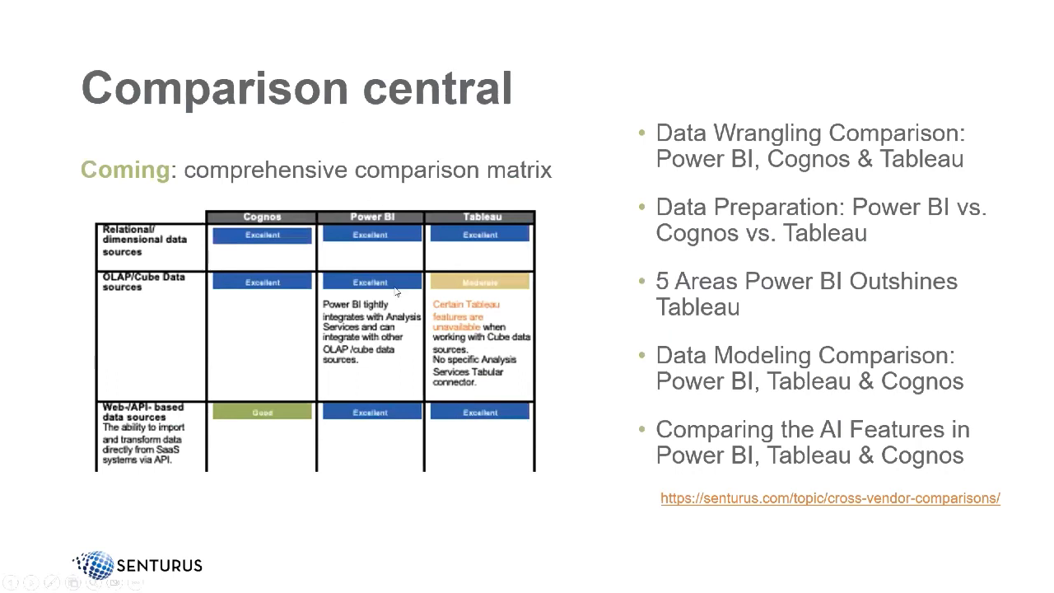
key("Left")
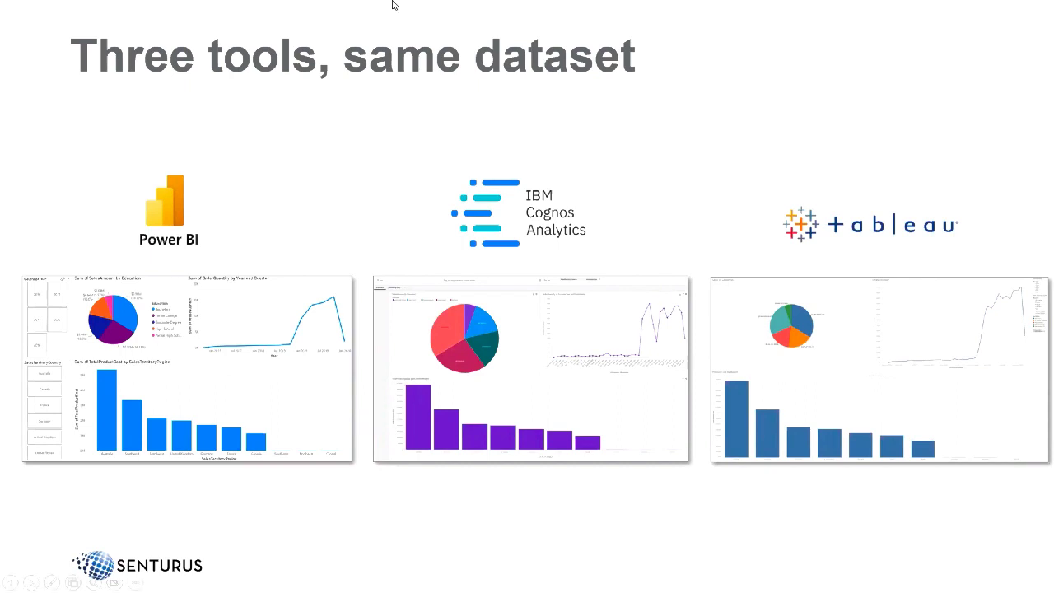
Switch to the Inventory workbook in Power BI Desktop and view the FactProductInventory query's code in Power Query's Advanced Editor, leaving it unchanged
key("super")
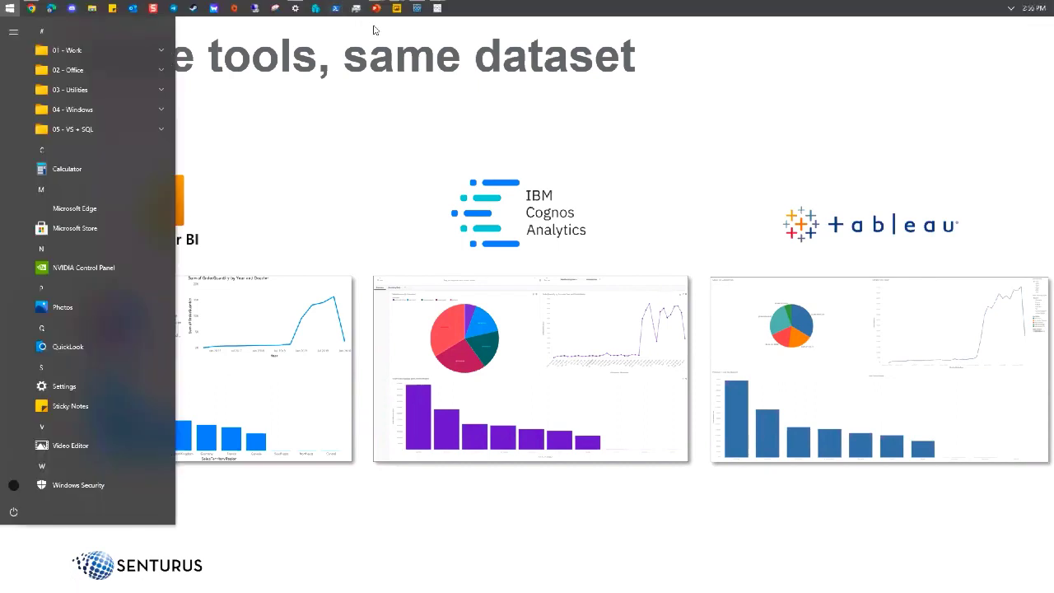
mouse_move(398, 10)
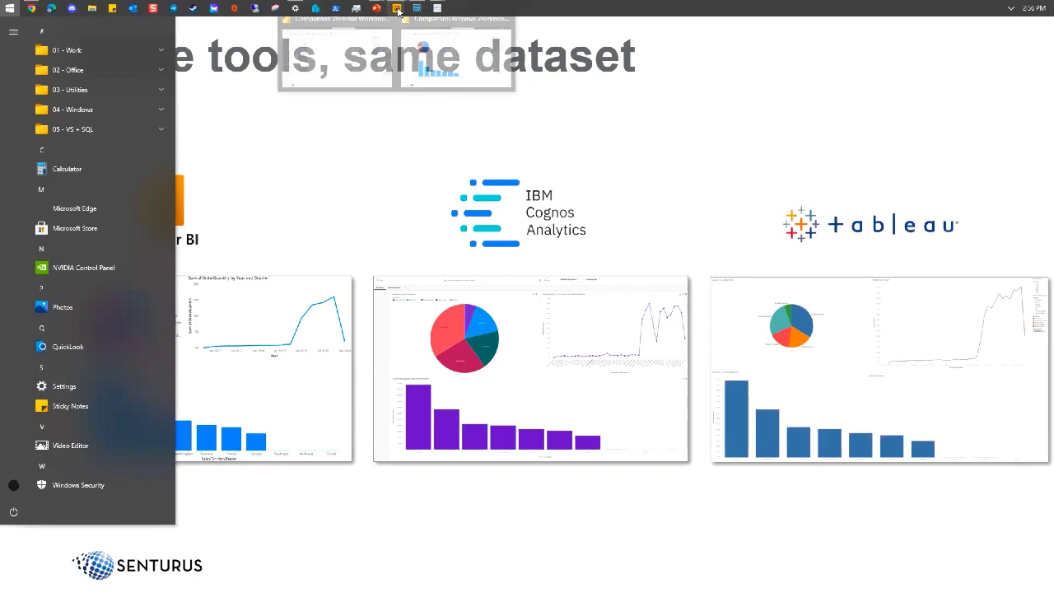
left_click(348, 63)
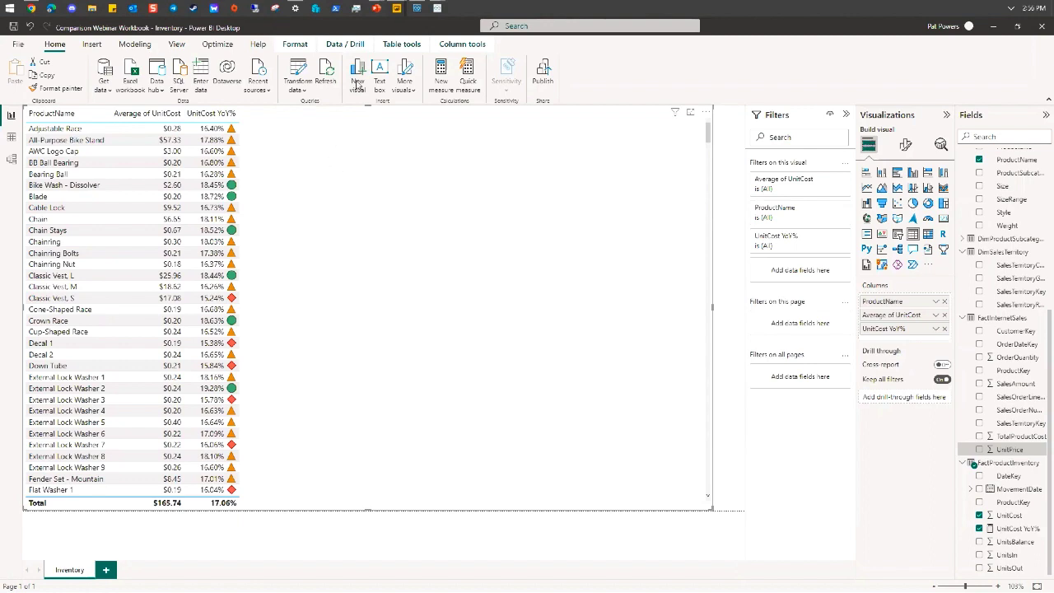
left_click(297, 73)
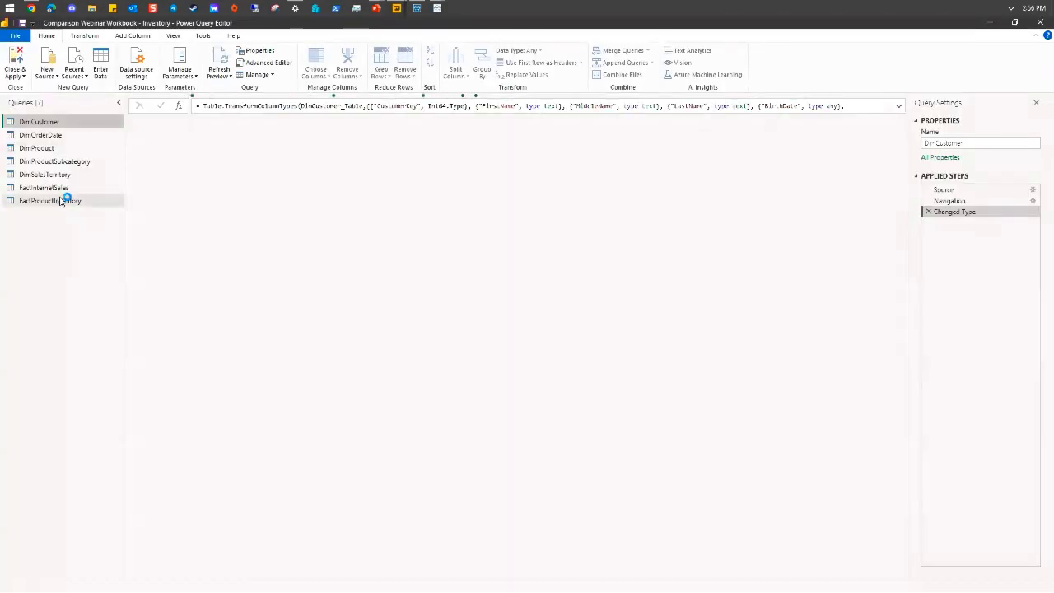
right_click(61, 201)
left_click(104, 380)
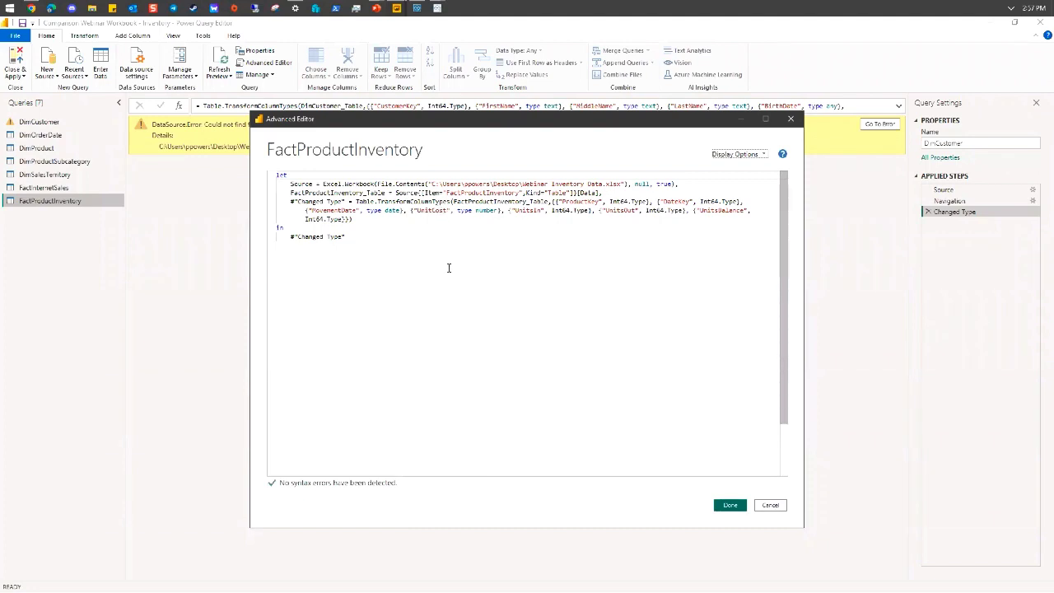
left_click(772, 504)
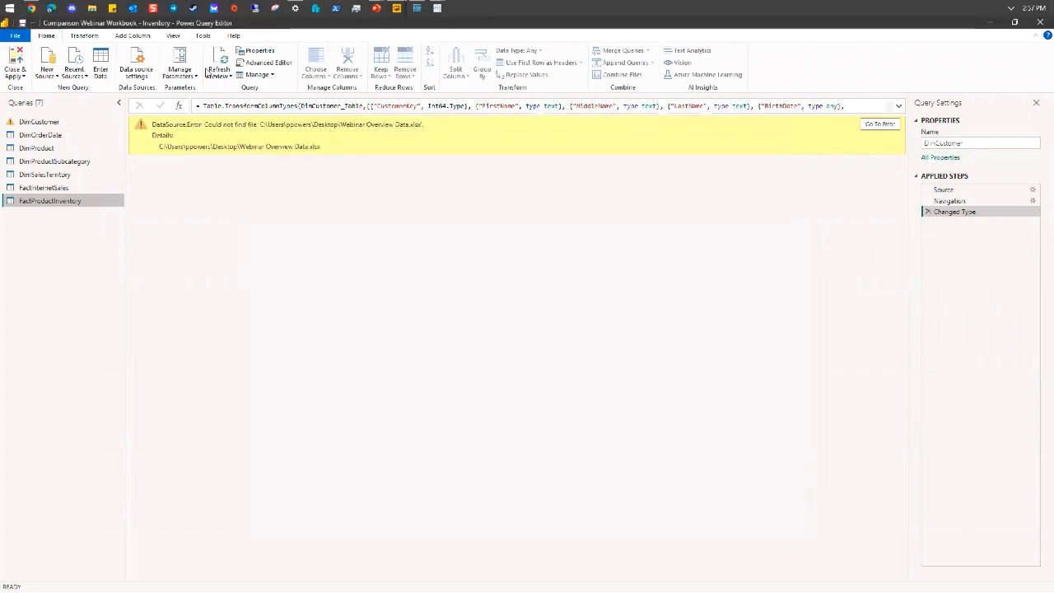
Switch to the Cognos Analytics Webinar Dashboard in Chrome and deselect the SalesAmount by Education visualization
left_click(32, 9)
left_click(144, 27)
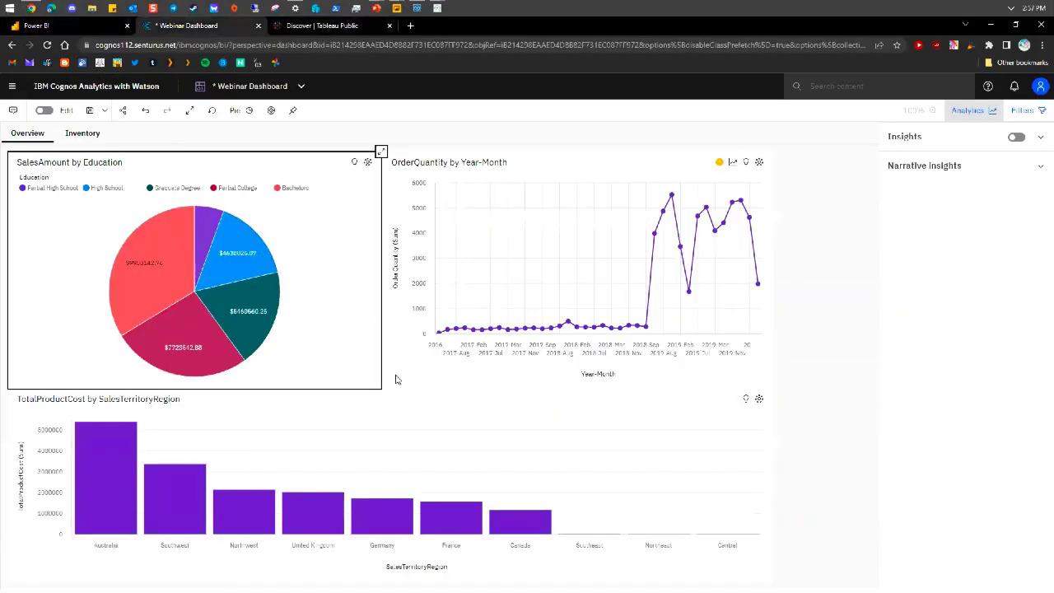
left_click(861, 329)
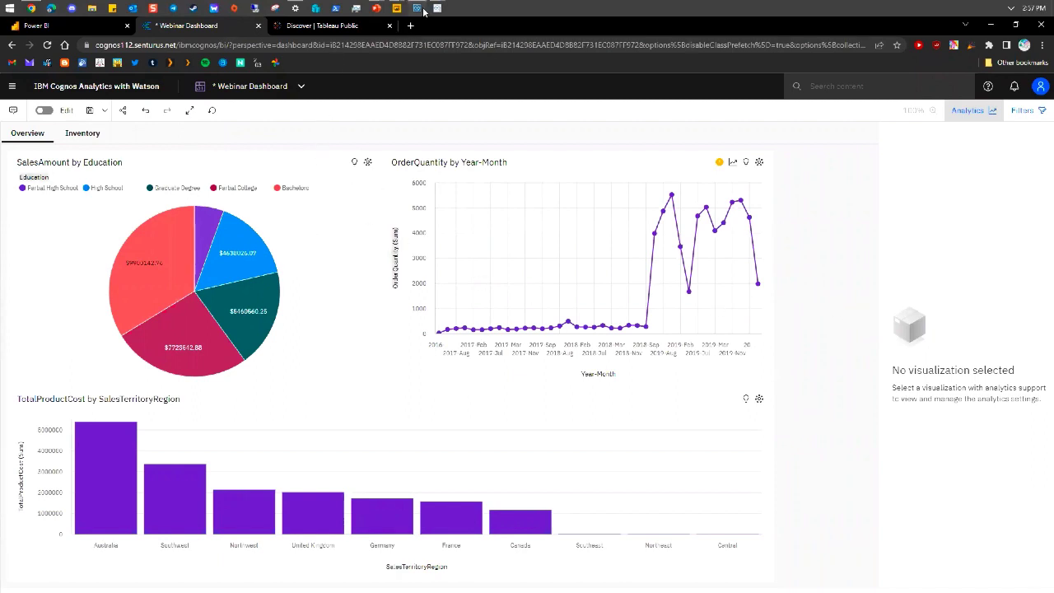
Switch to Tableau Desktop and, from the Sales by Education sheet, add an empty calculated field after expanding the editor's function reference
mouse_move(416, 9)
left_click(381, 62)
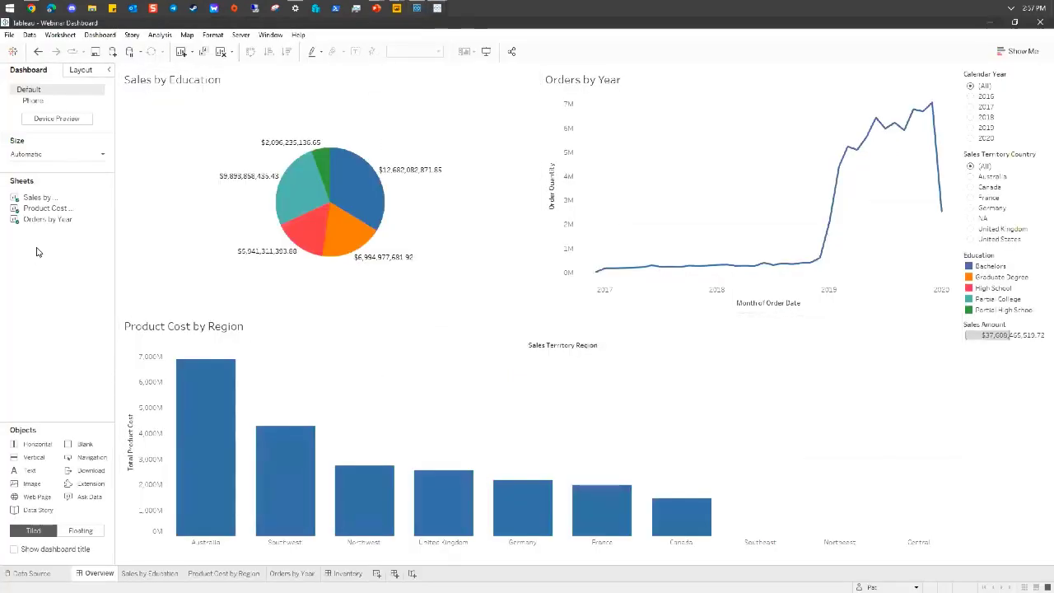
left_click(127, 573)
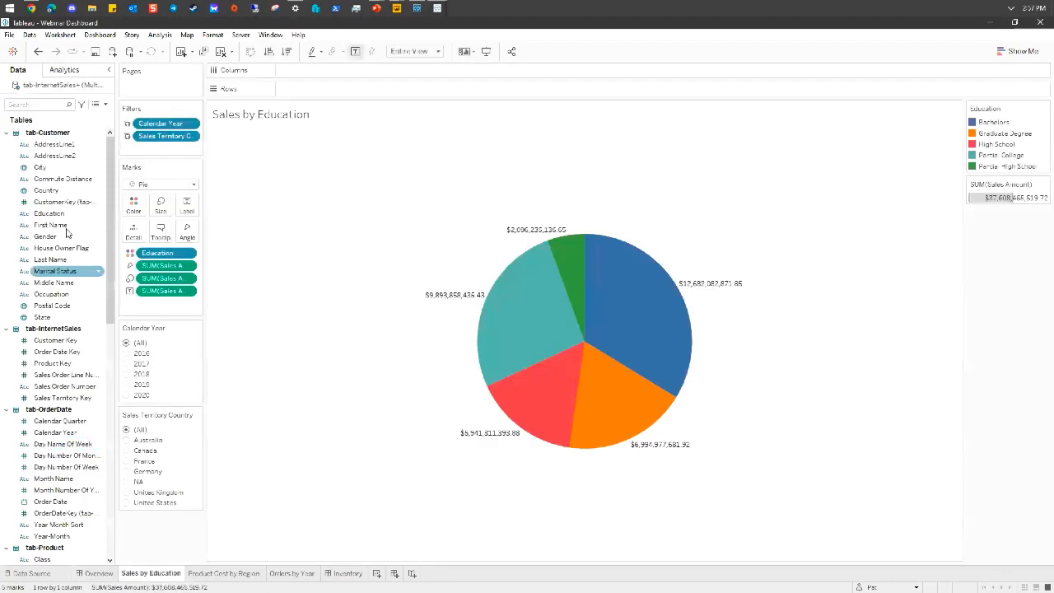
left_click(105, 104)
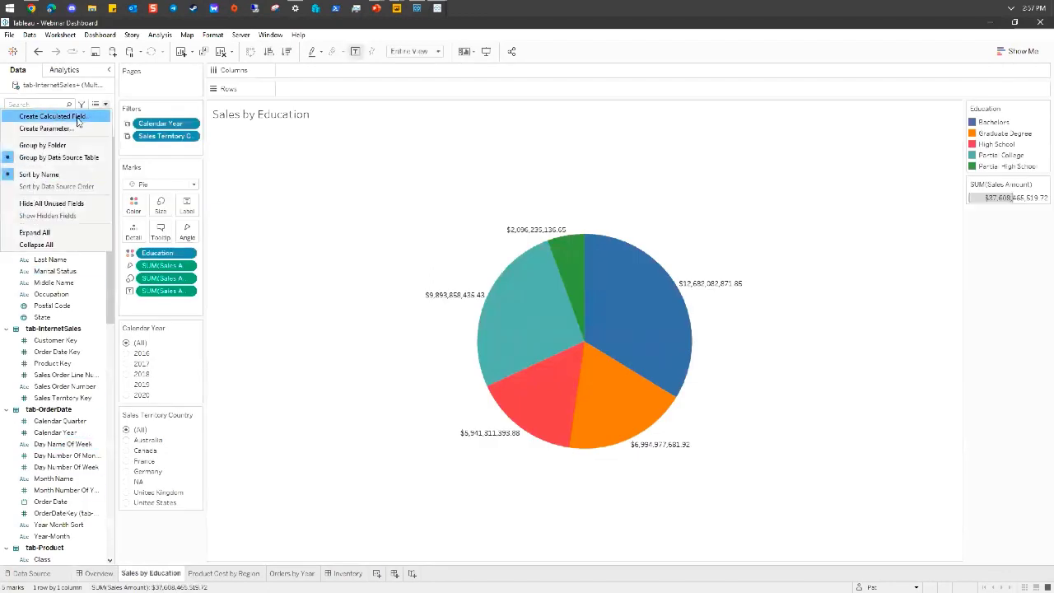
left_click(82, 111)
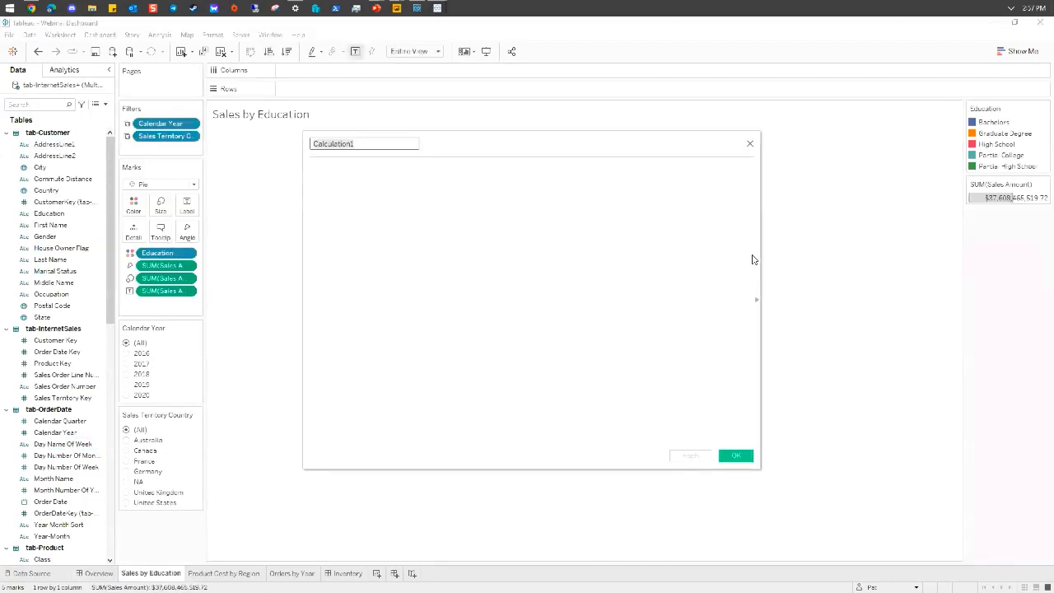
left_click(758, 304)
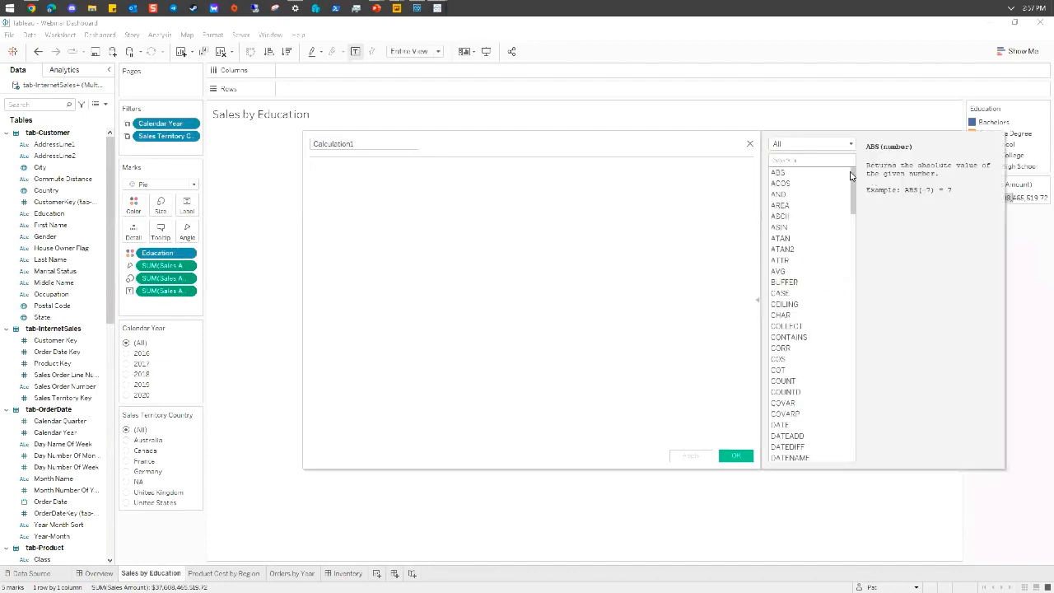
left_click_drag(854, 191, 758, 299)
left_click_drag(452, 140, 365, 136)
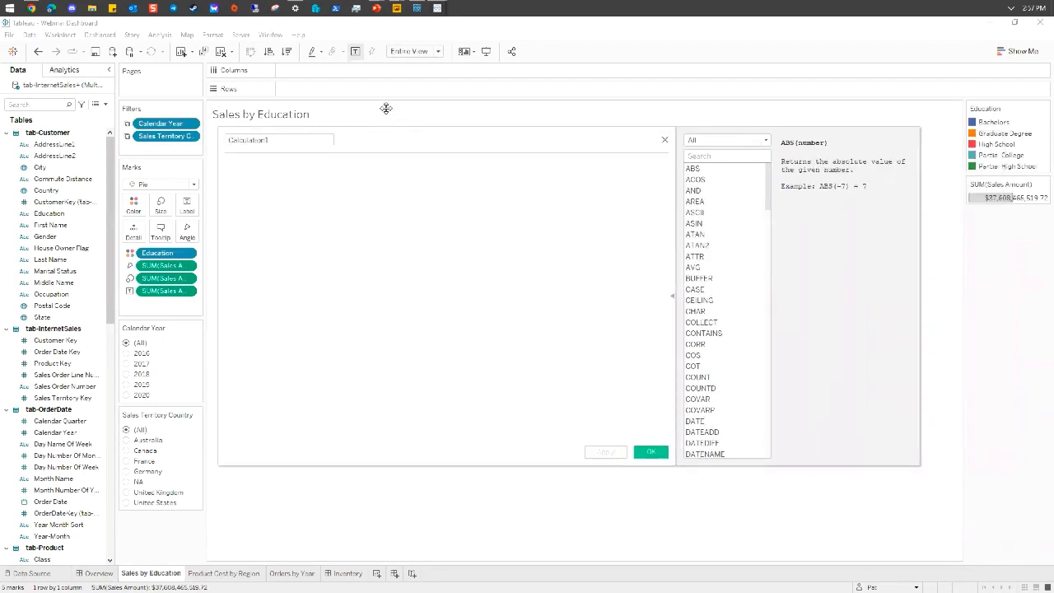
left_click(651, 451)
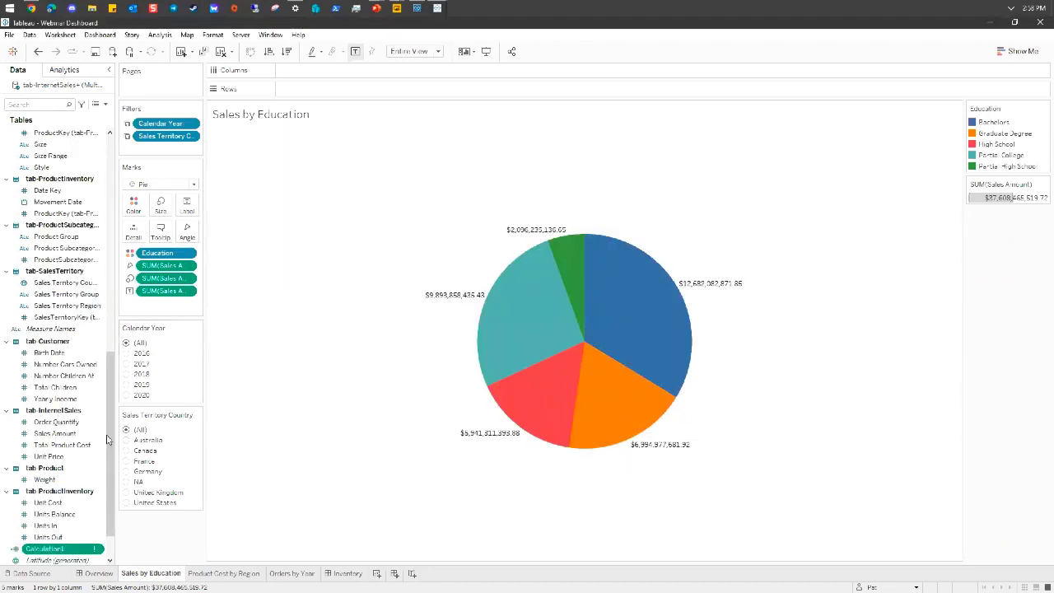
Create a new worksheet and plot the customer Country field on it as a map
mouse_move(612, 335)
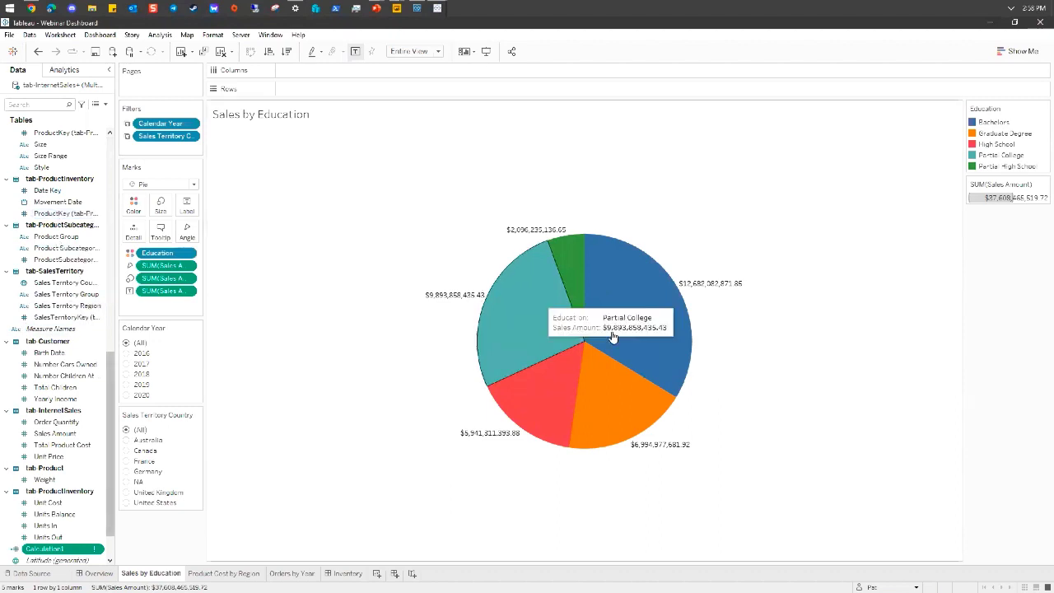
left_click(377, 573)
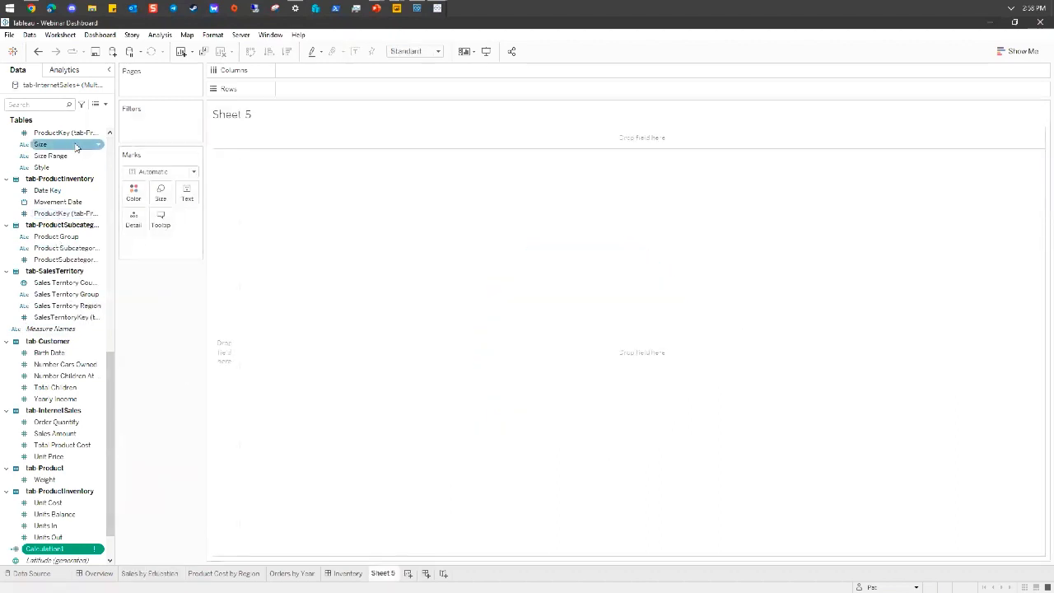
scroll(76, 205, "up", 10)
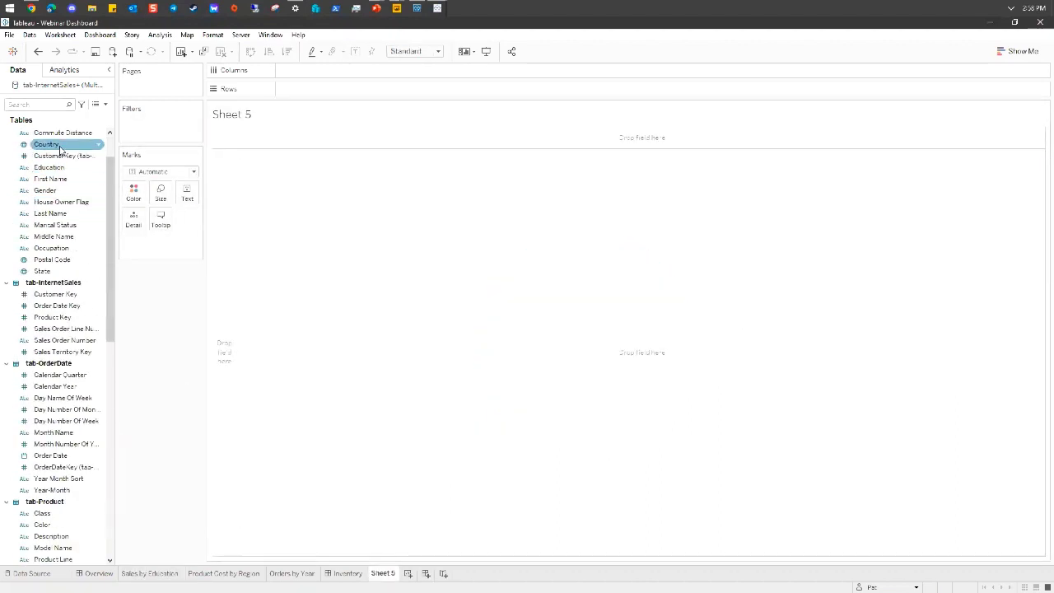
left_click_drag(60, 149, 541, 284)
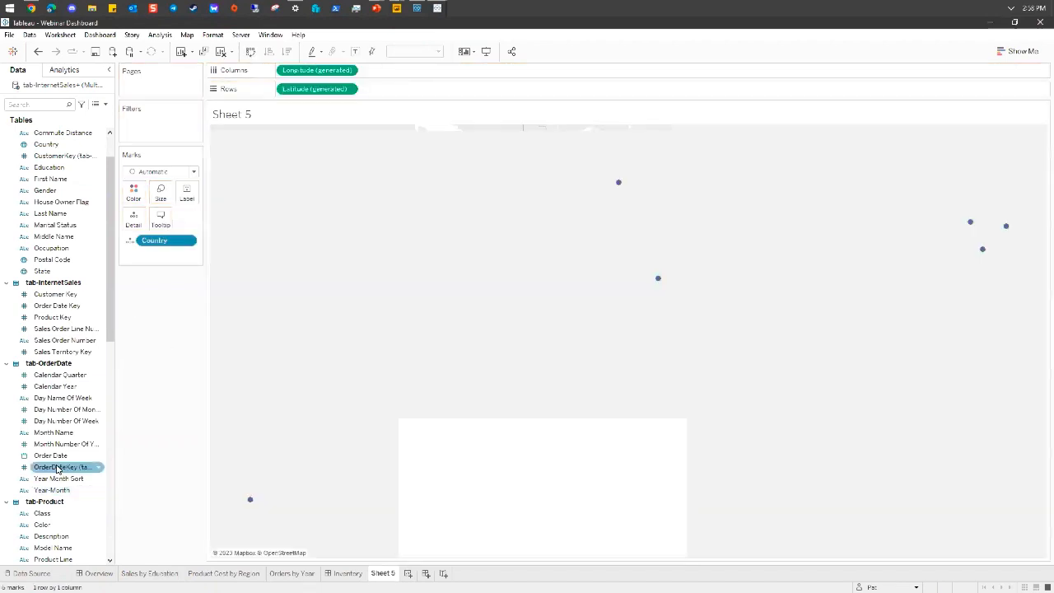
Add Sales Amount to the country map and convert it to a pie chart with Show Me
scroll(56, 469, "down", 5)
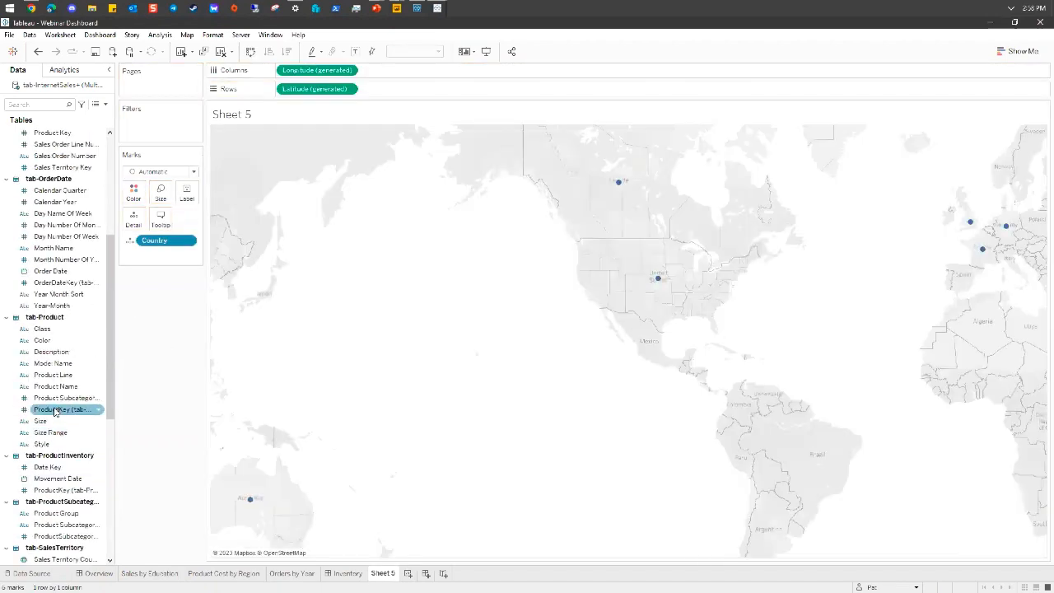
scroll(52, 473, "down", 5)
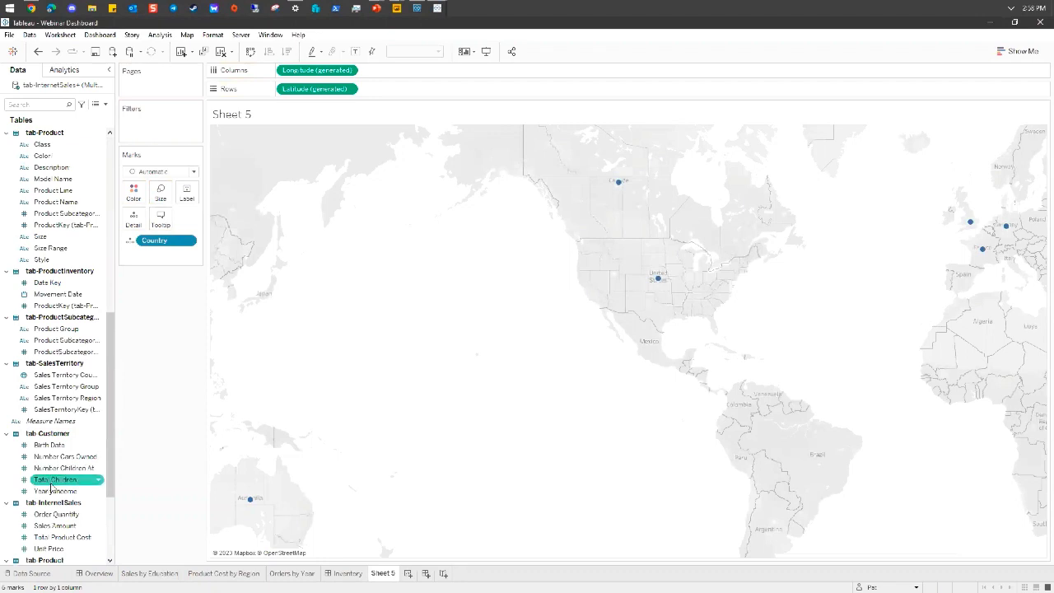
scroll(53, 511, "down", 3)
left_click_drag(54, 433, 576, 238)
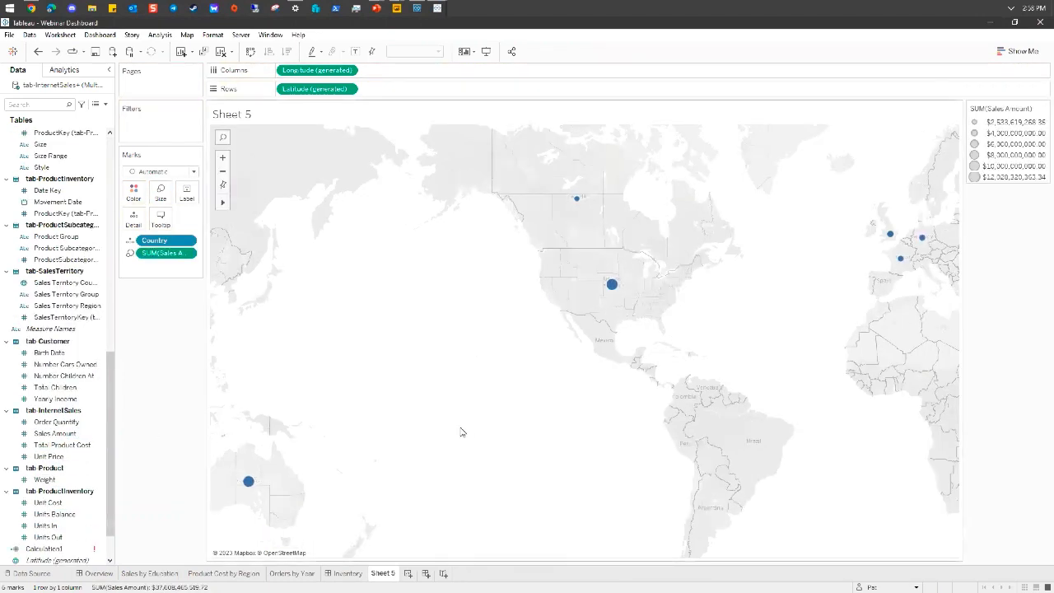
left_click(1026, 50)
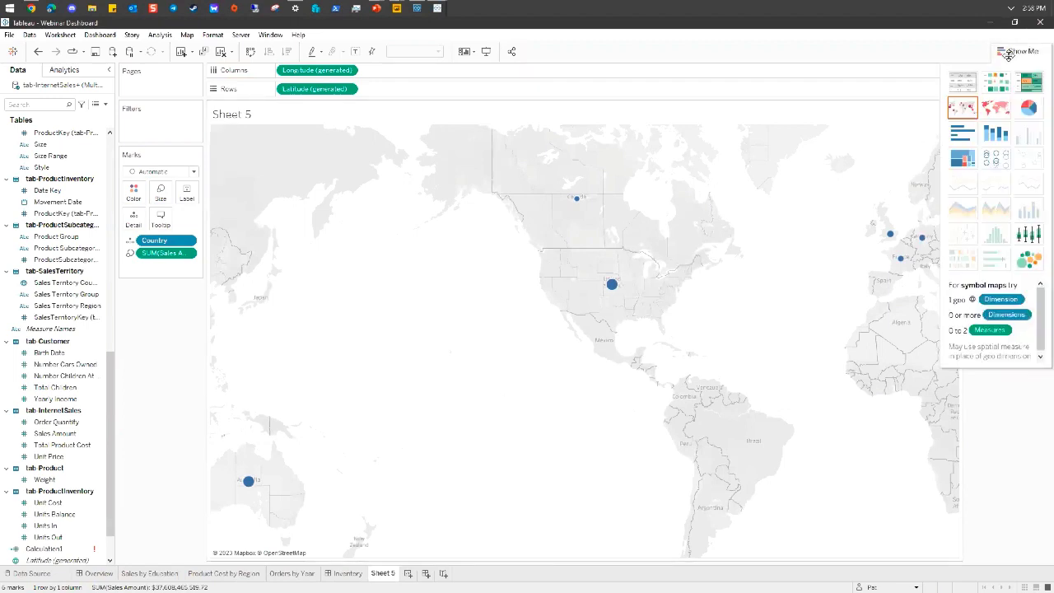
left_click(1034, 109)
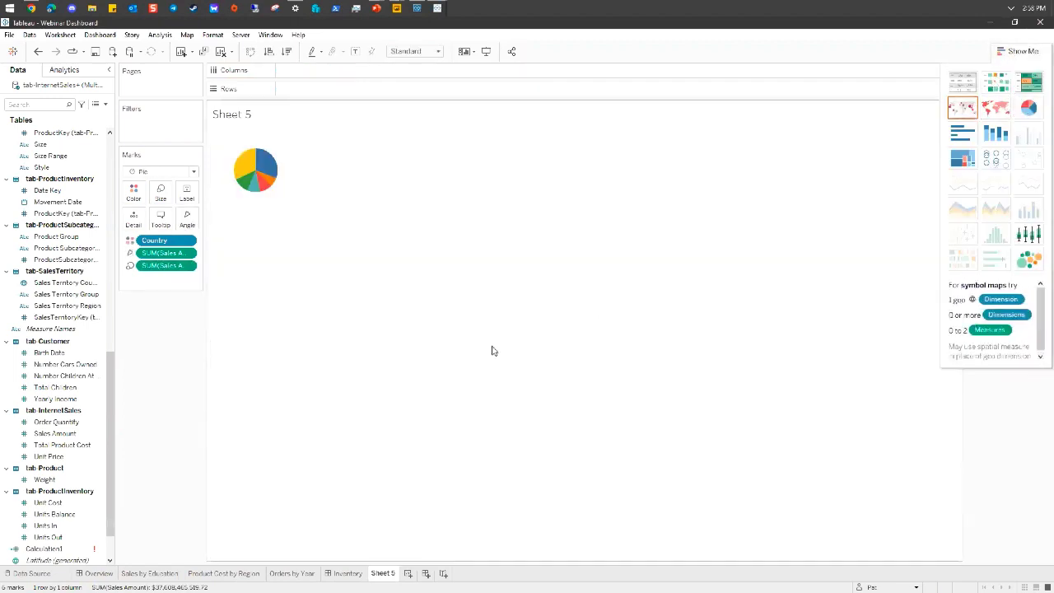
Switch to the Inventory report in Power BI Desktop
left_click(398, 7)
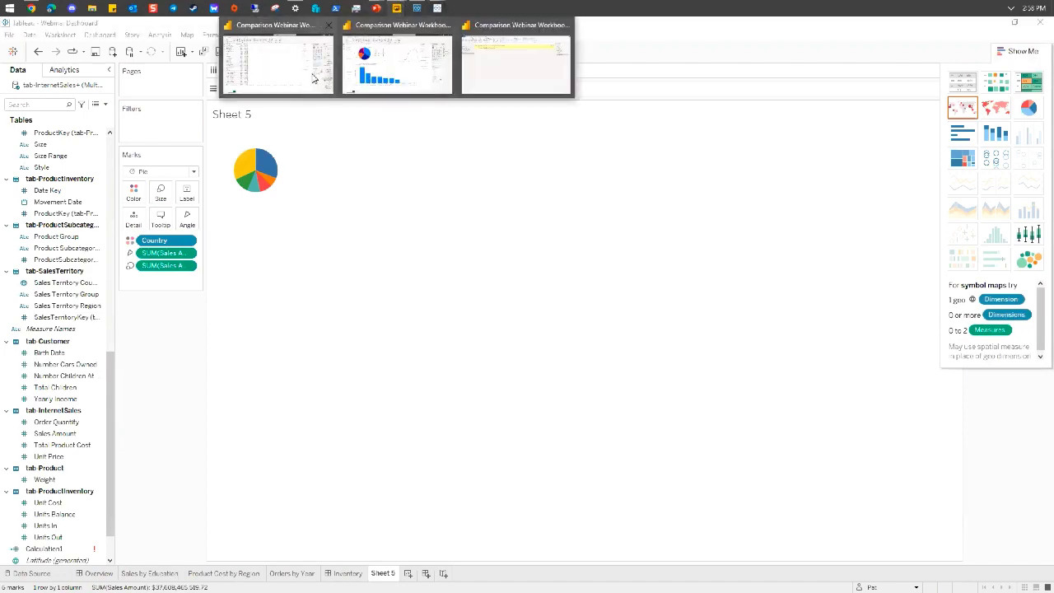
left_click(515, 66)
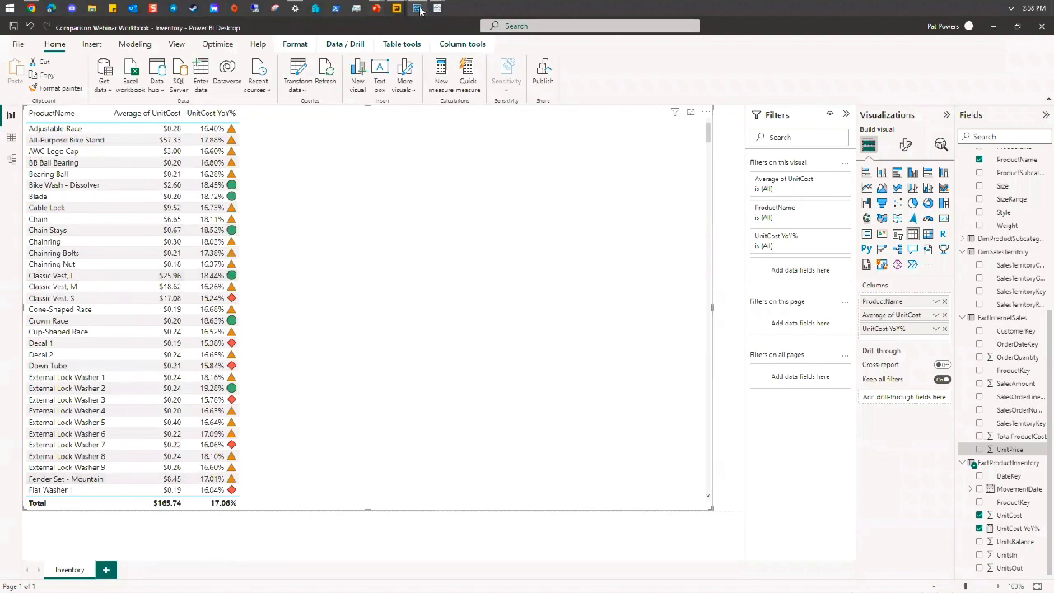
Switch to the Cognos Analytics Webinar Dashboard in Chrome and turn on edit mode
left_click(32, 9)
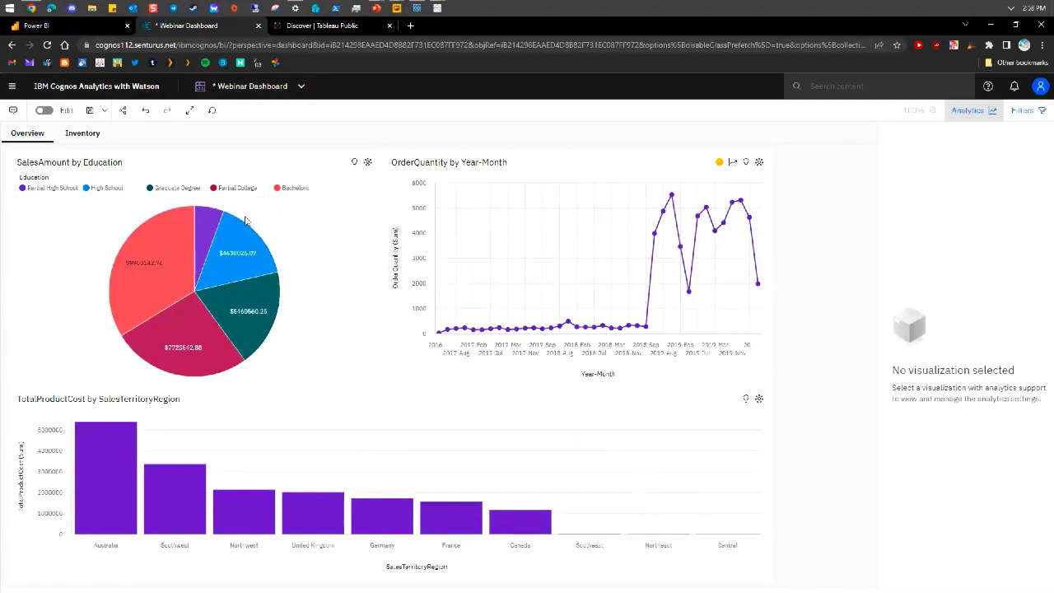
left_click(11, 89)
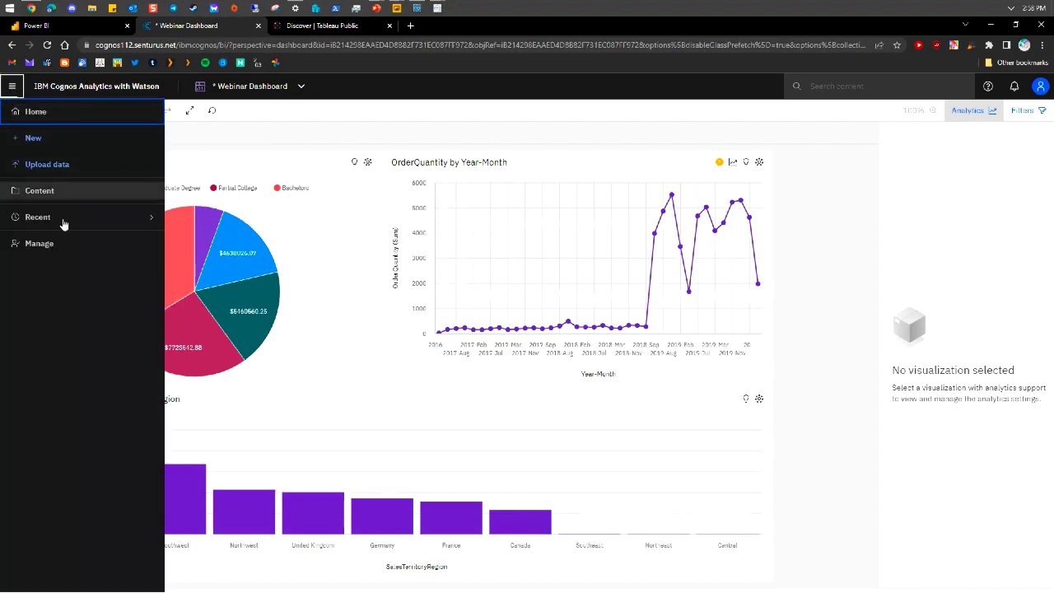
left_click(263, 90)
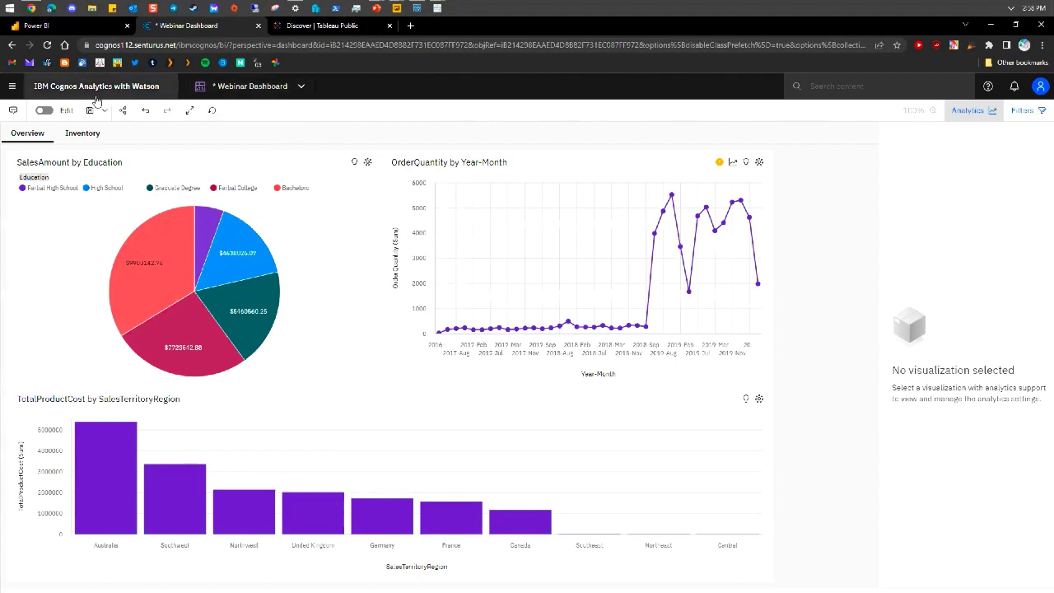
left_click(43, 111)
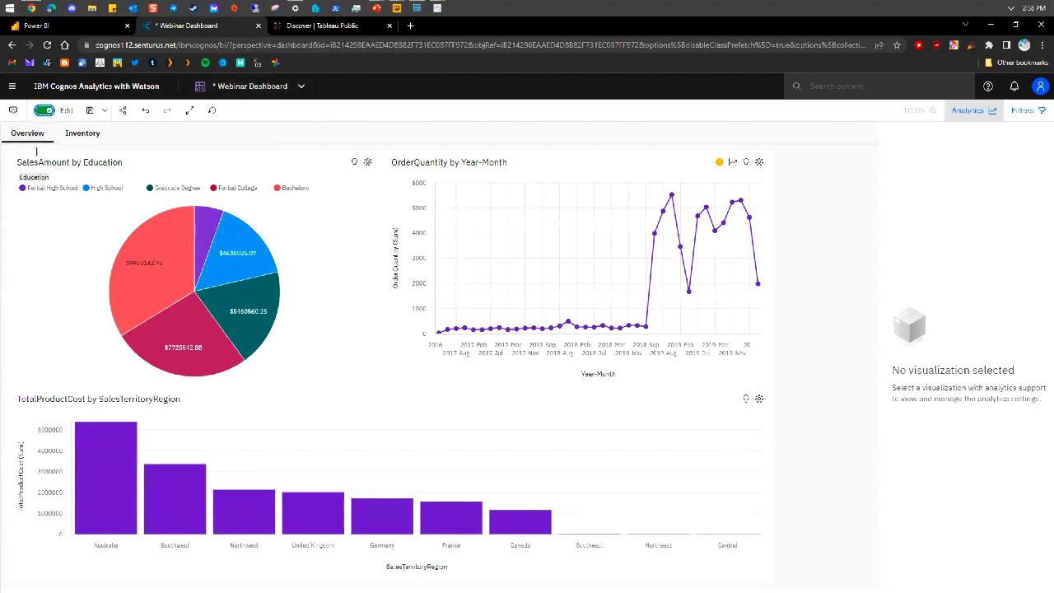
Browse the dashboard's system visualizations and show the custom visualizations
left_click(14, 188)
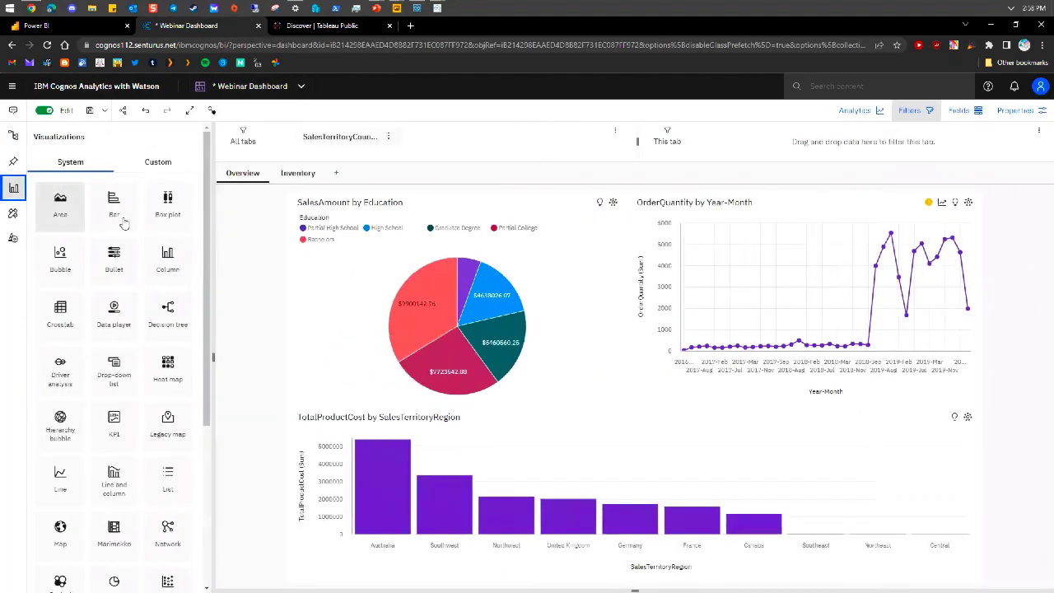
scroll(114, 284, "down", 5)
scroll(115, 290, "up", 5)
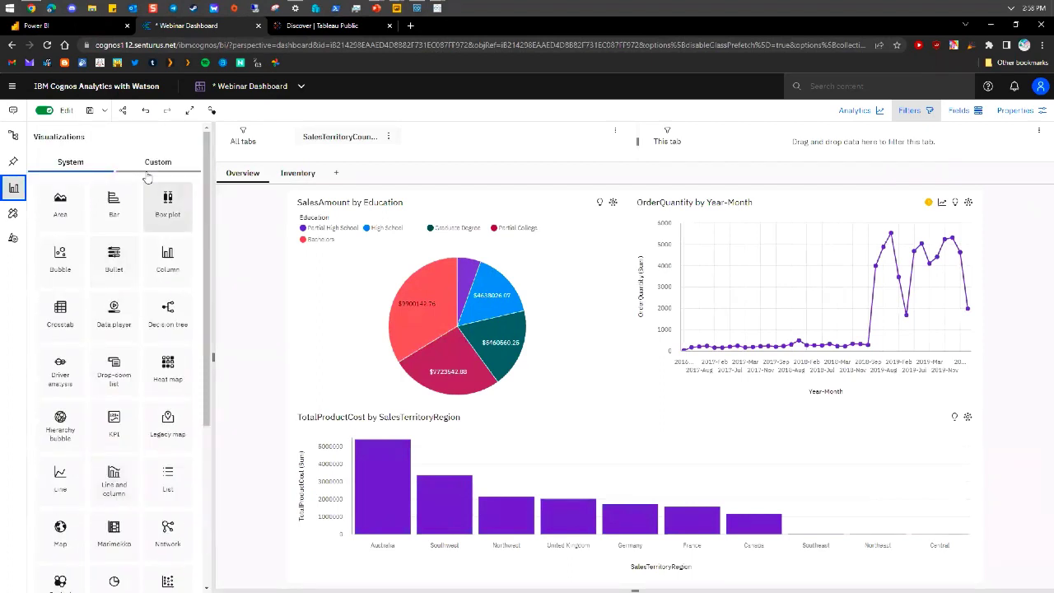
left_click(160, 163)
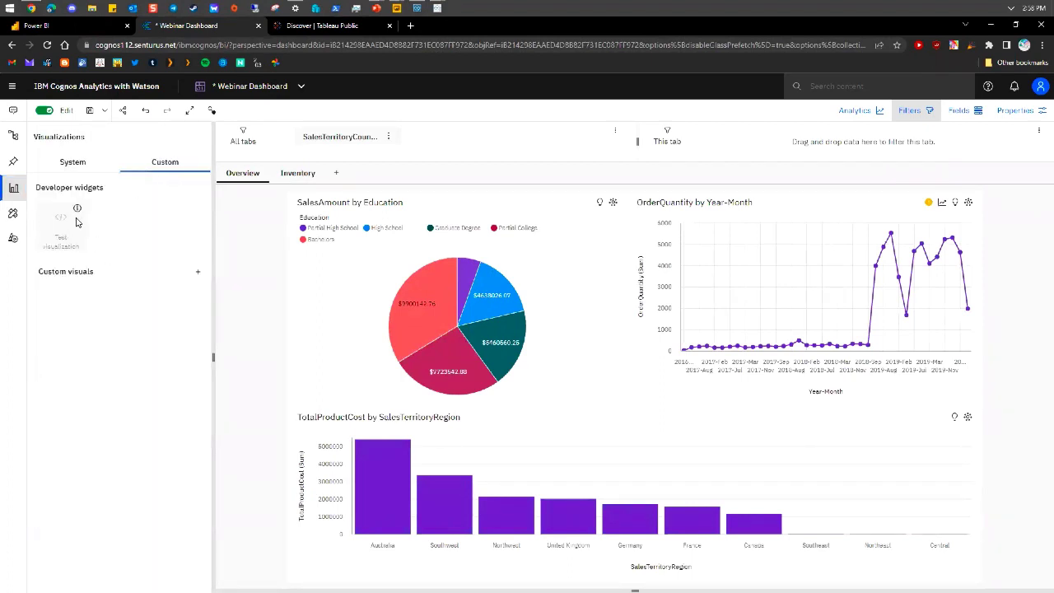
Bring up My workspace of Power BI in Chrome and switch to the Sales by Education sheet in Tableau
left_click(52, 32)
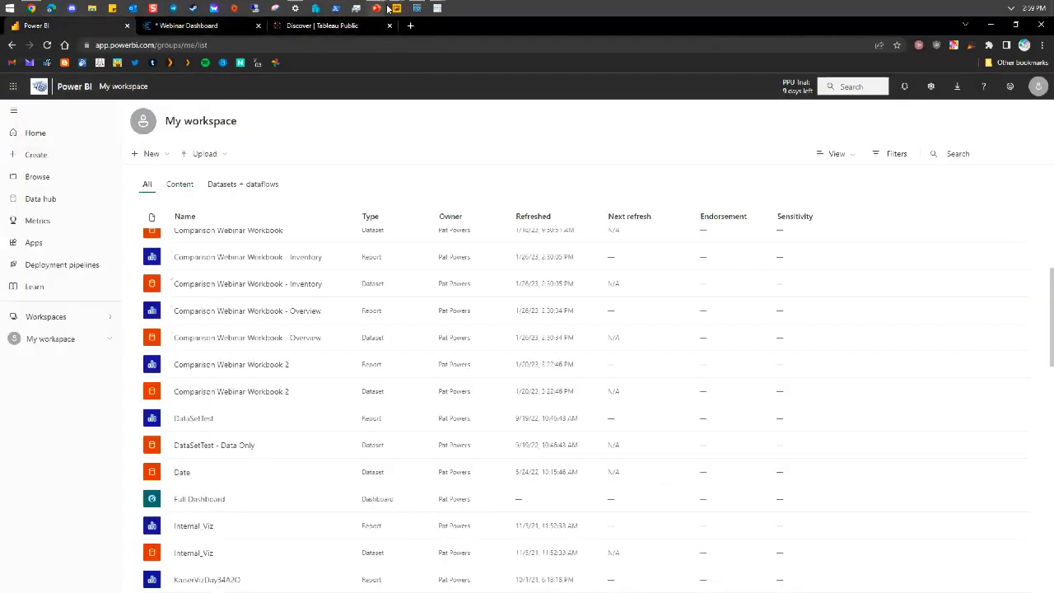
mouse_move(438, 7)
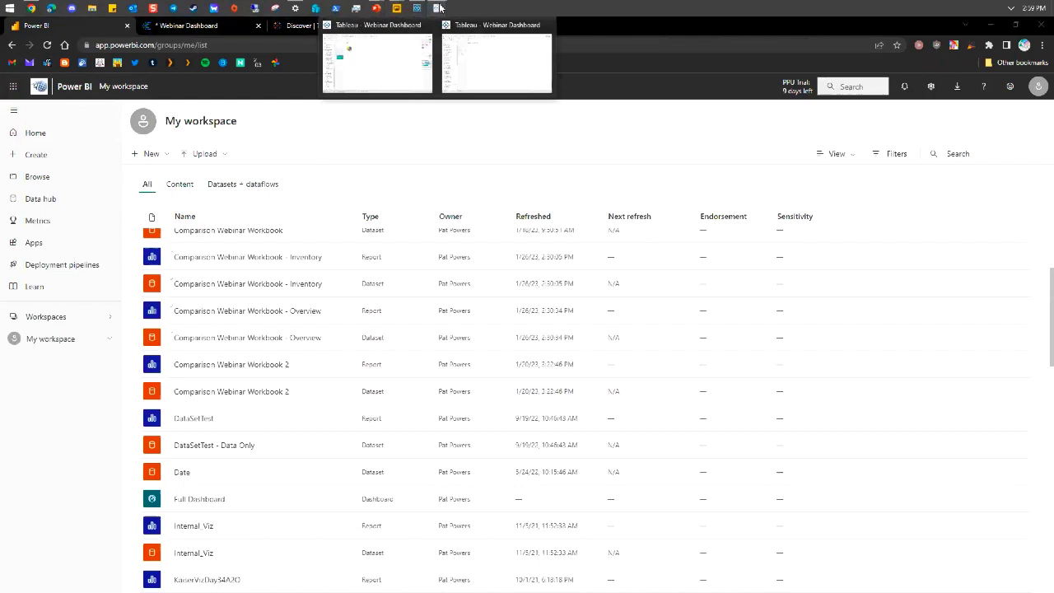
left_click(492, 70)
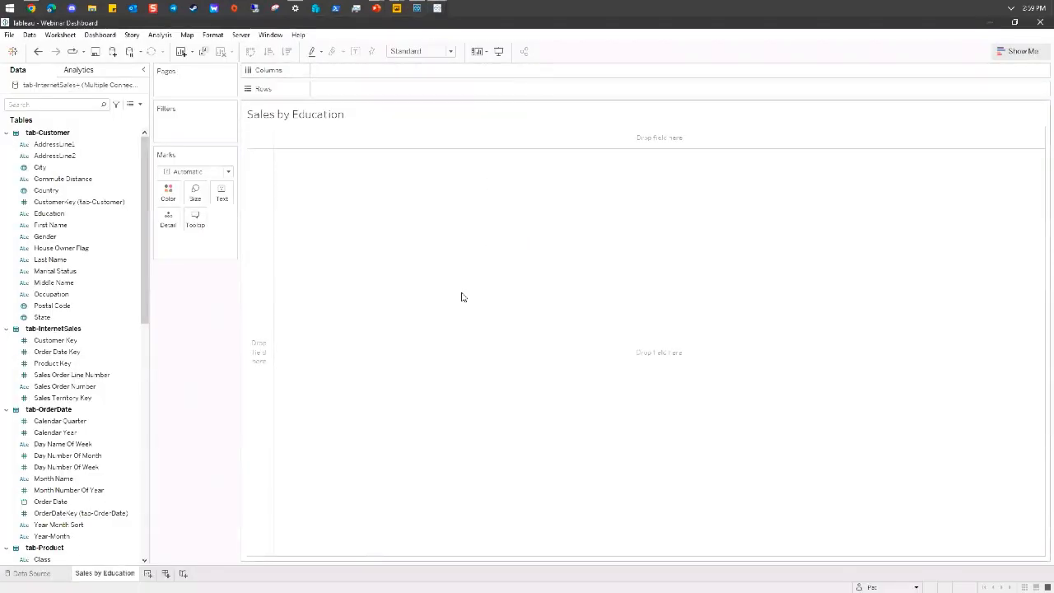
Switch to the running PowerPoint slide show and advance from "Three tools, same dataset" to the "Comparison central" slide
mouse_move(377, 7)
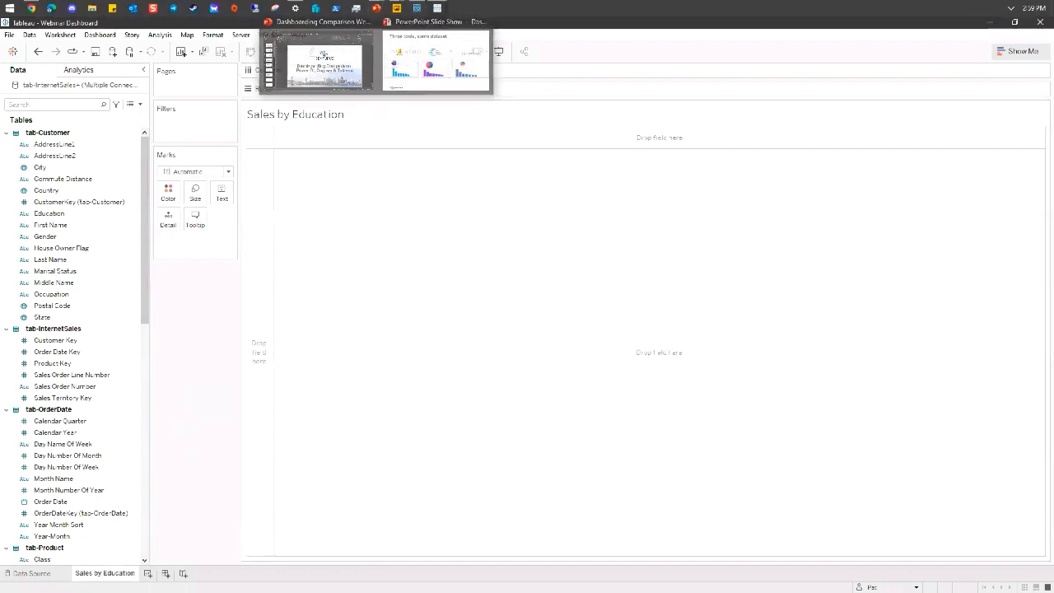
left_click(322, 55)
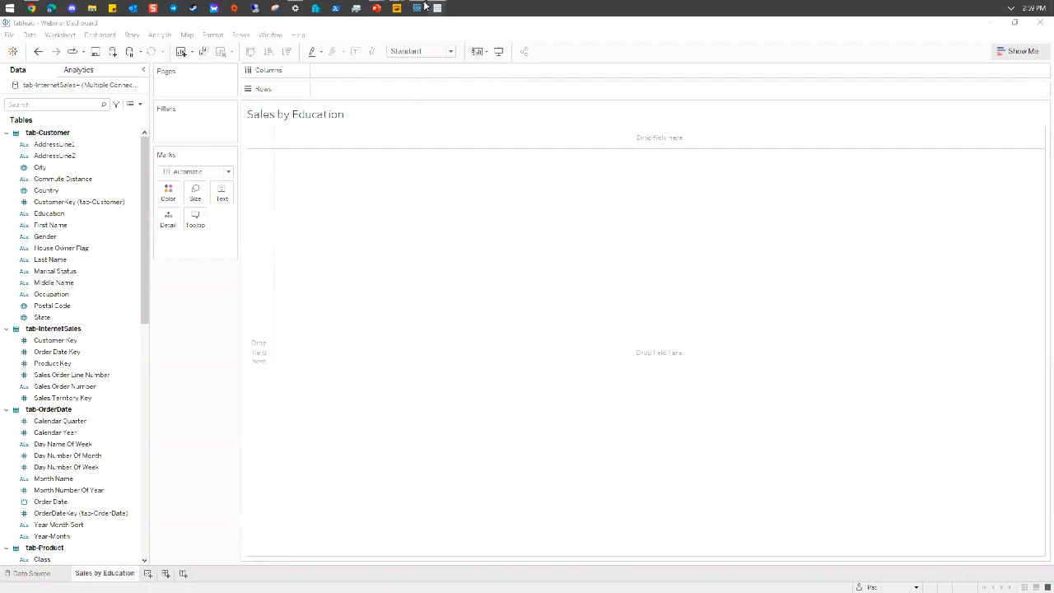
mouse_move(430, 8)
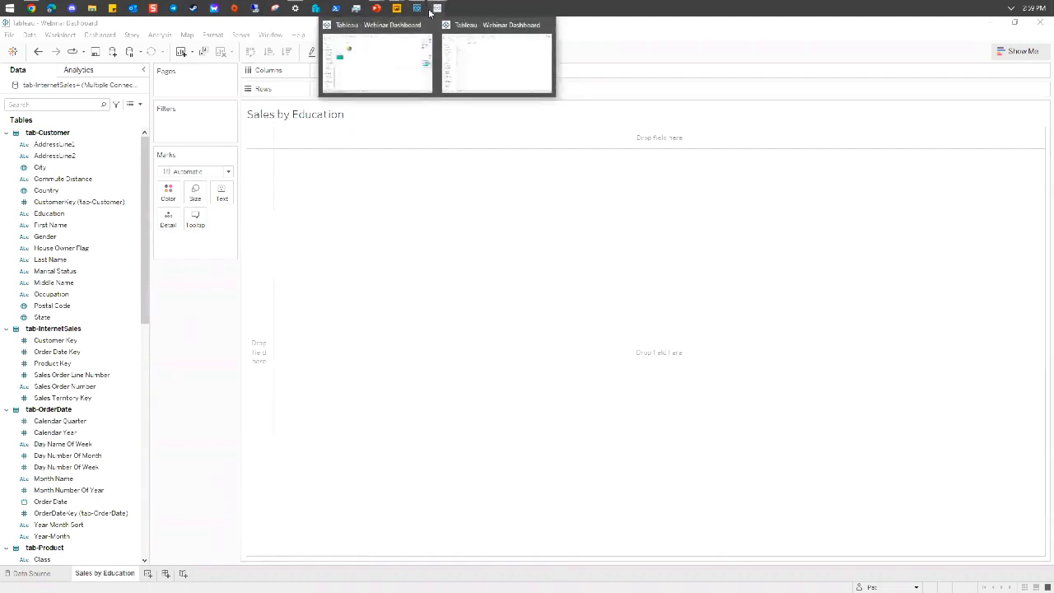
mouse_move(376, 8)
left_click(405, 60)
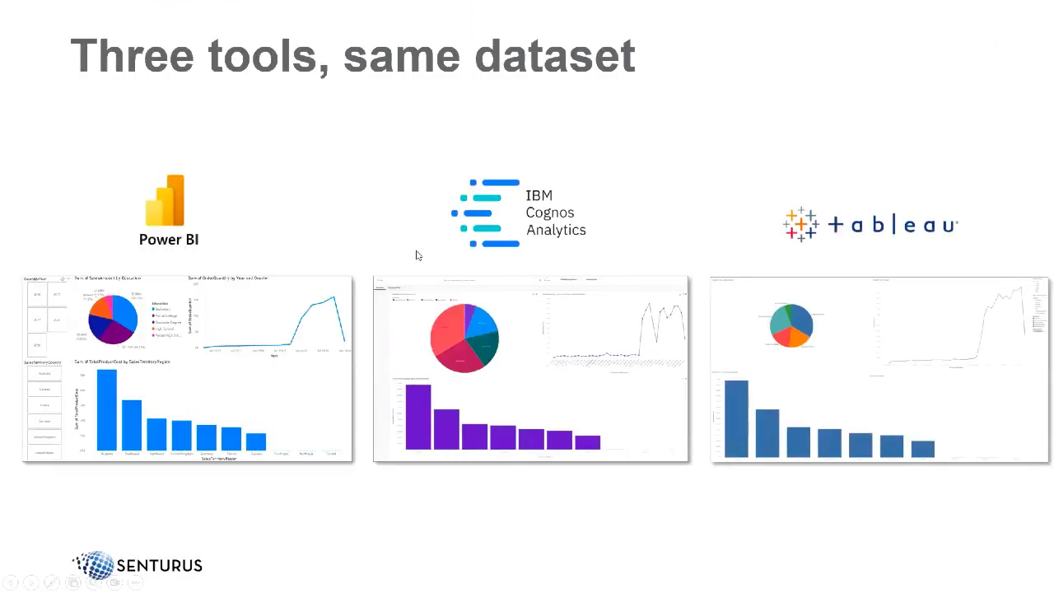
left_click(415, 255)
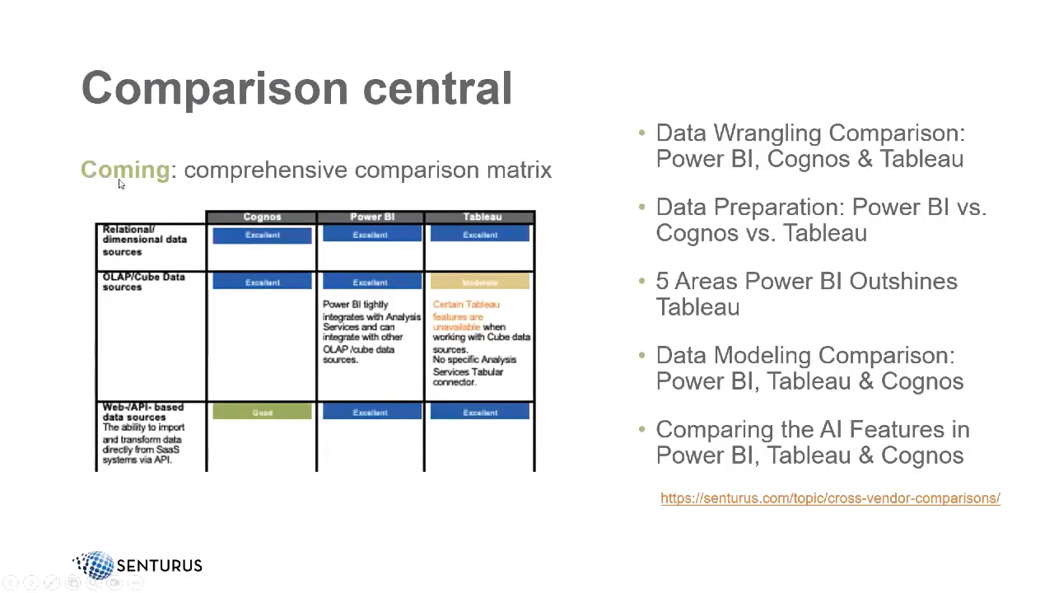